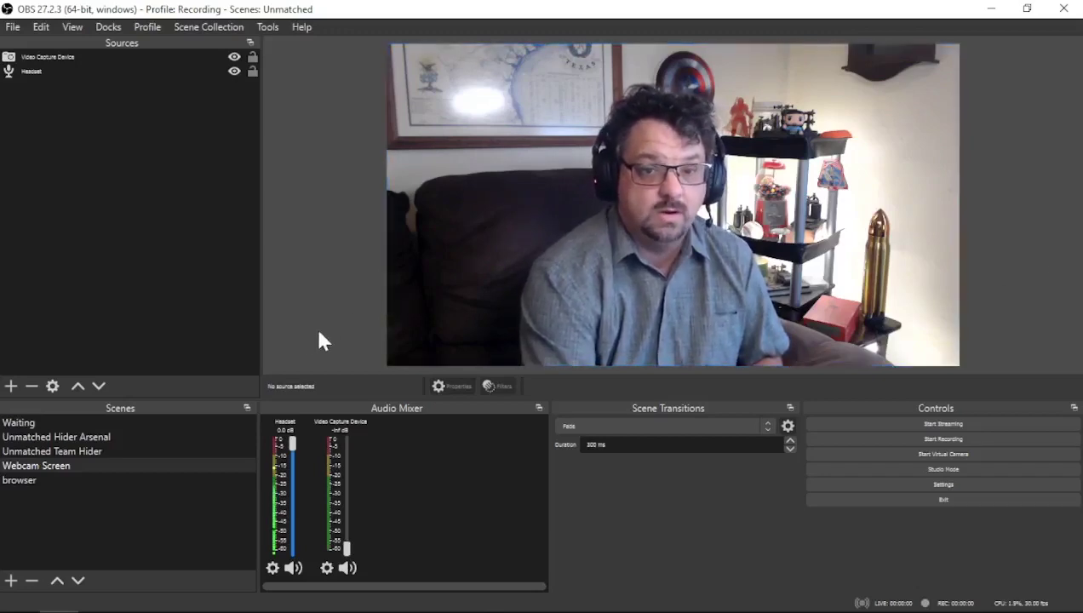
Switch to the browser scene to preview the Google search for 'obs download'
left_click(21, 480)
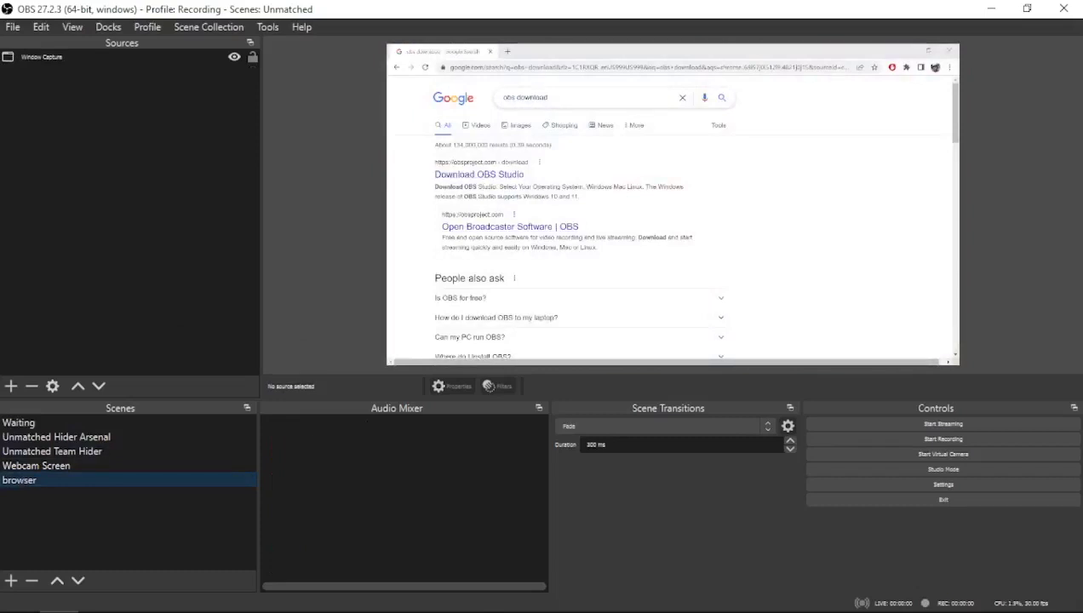
Open the OBS Studio download page and cycle through the Windows, macOS and Linux downloads
left_click(484, 176)
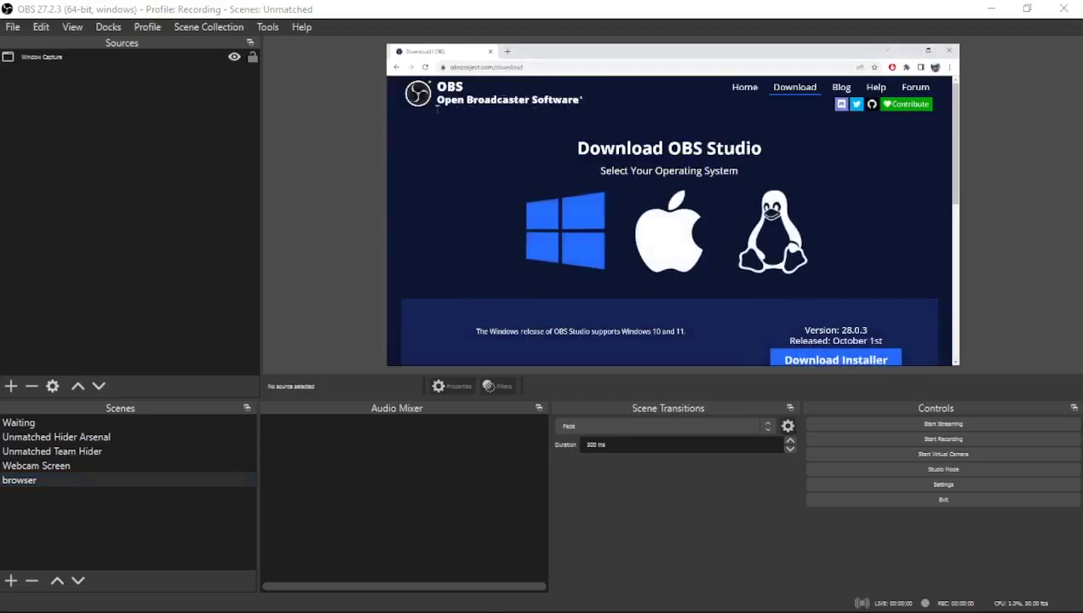
left_click(667, 241)
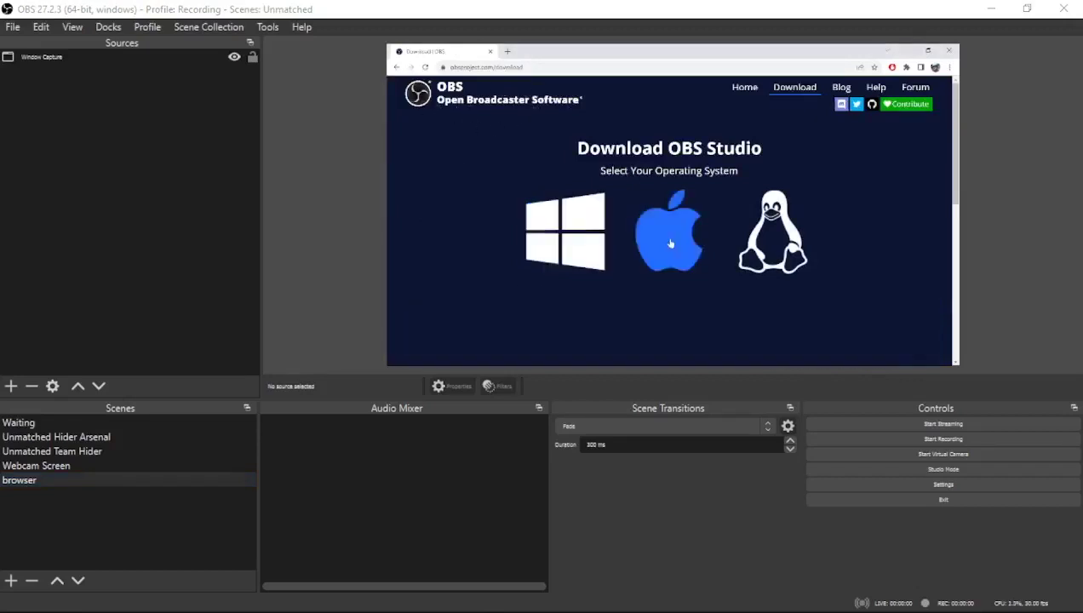
left_click(789, 223)
scroll(588, 309, "down", 1)
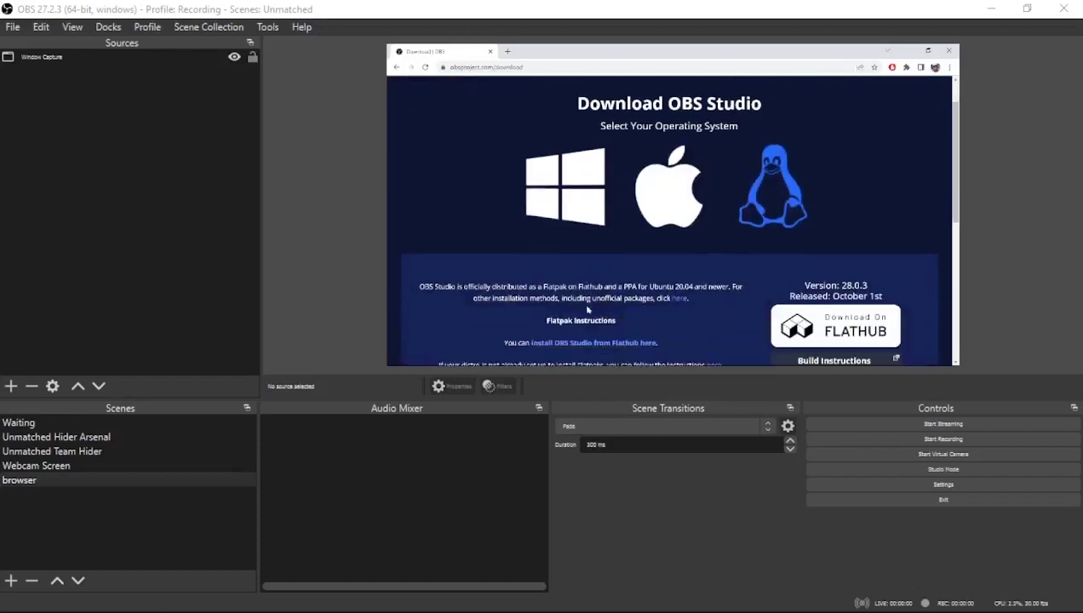
left_click(584, 214)
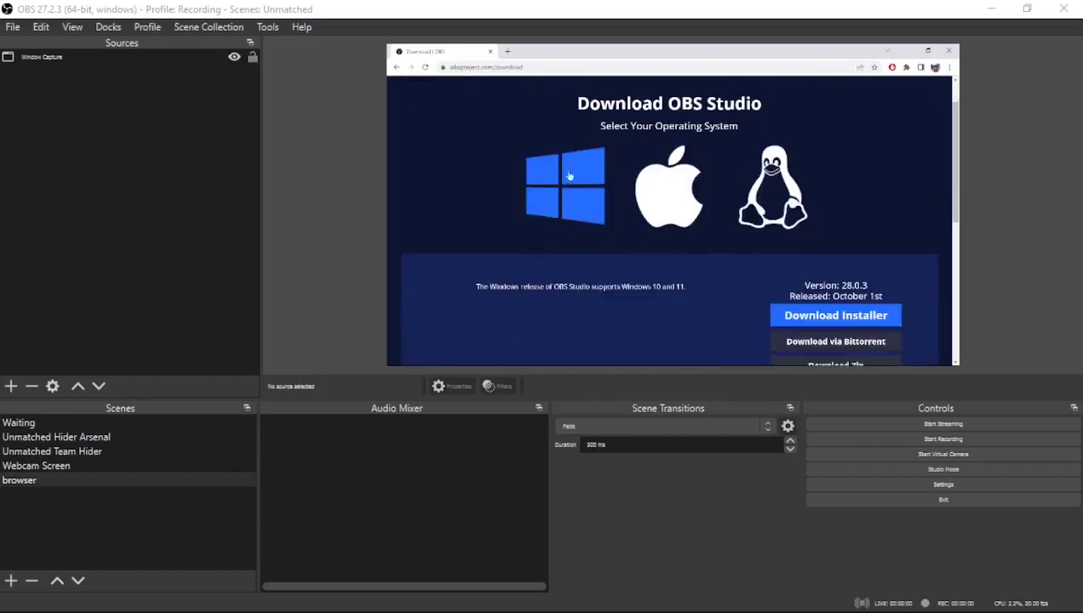
left_click(676, 203)
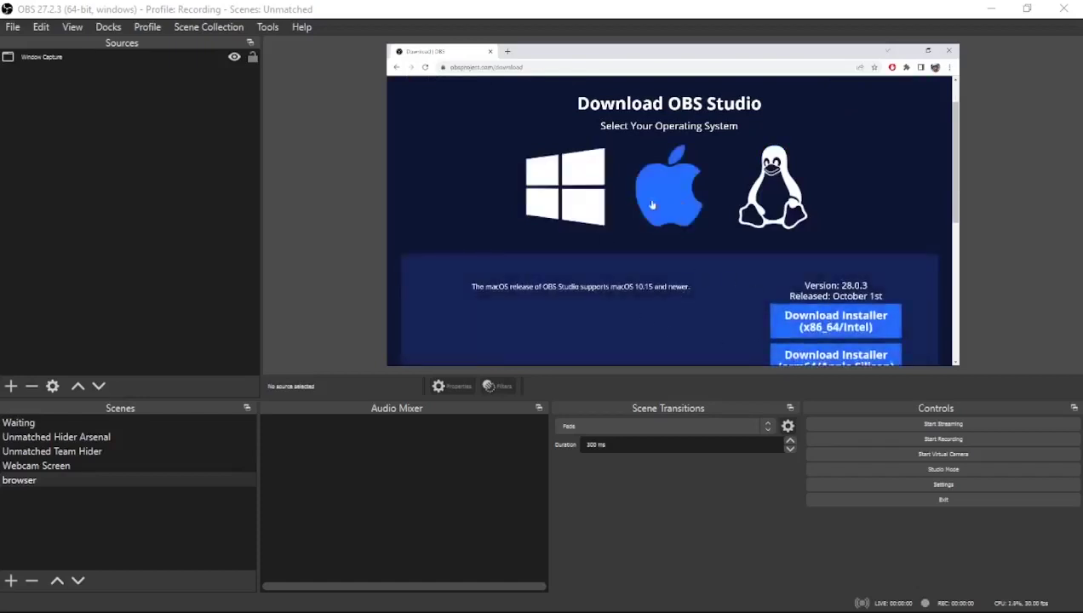
left_click(791, 192)
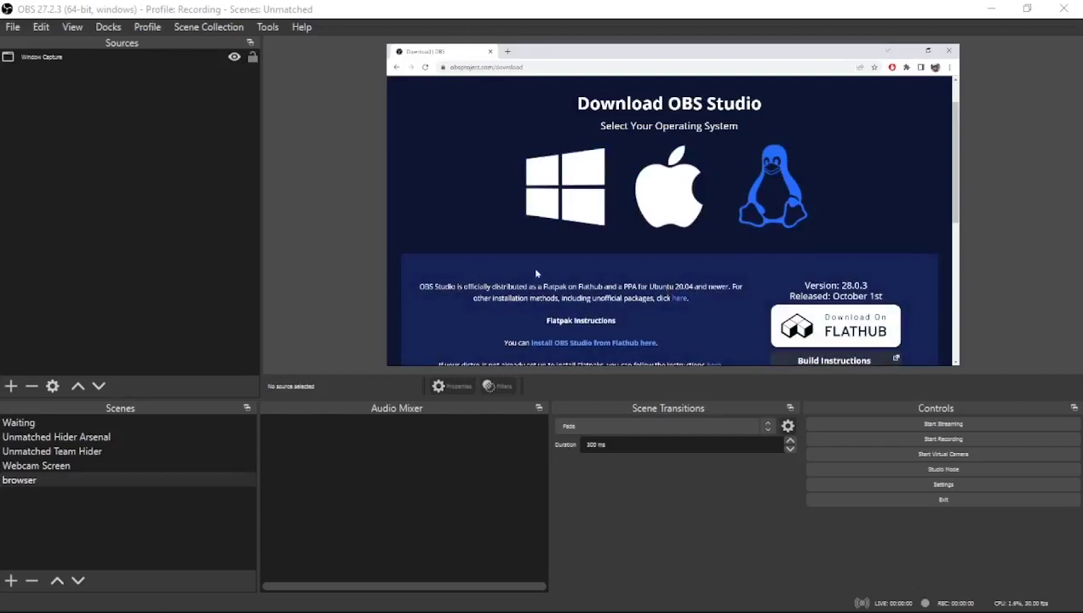
Review the Windows installer downloads, then switch to the Webcam Screen scene with F2
left_click(564, 213)
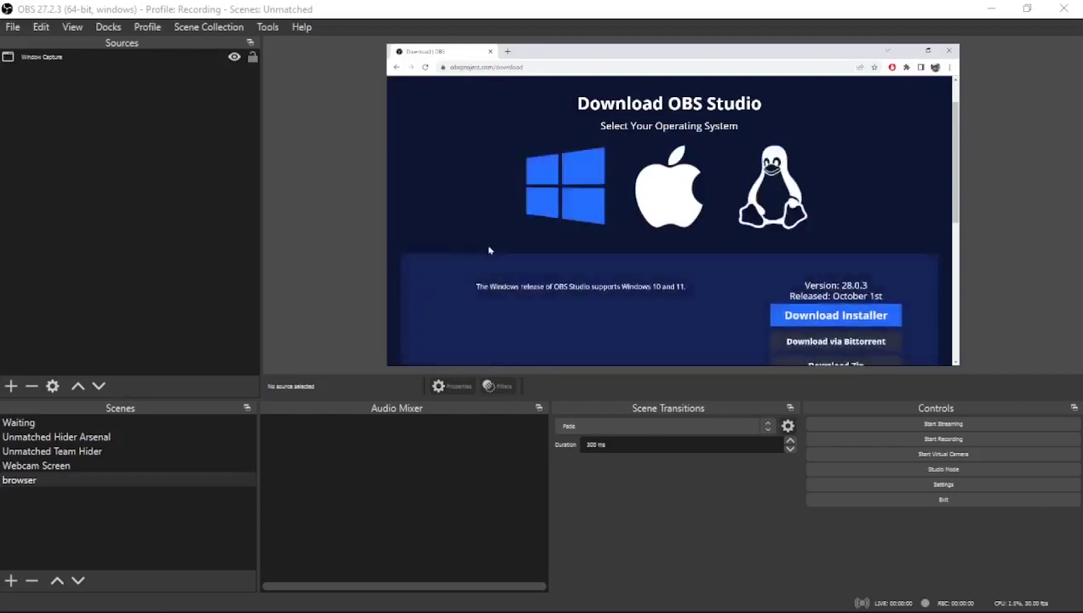
scroll(492, 250, "down", 3)
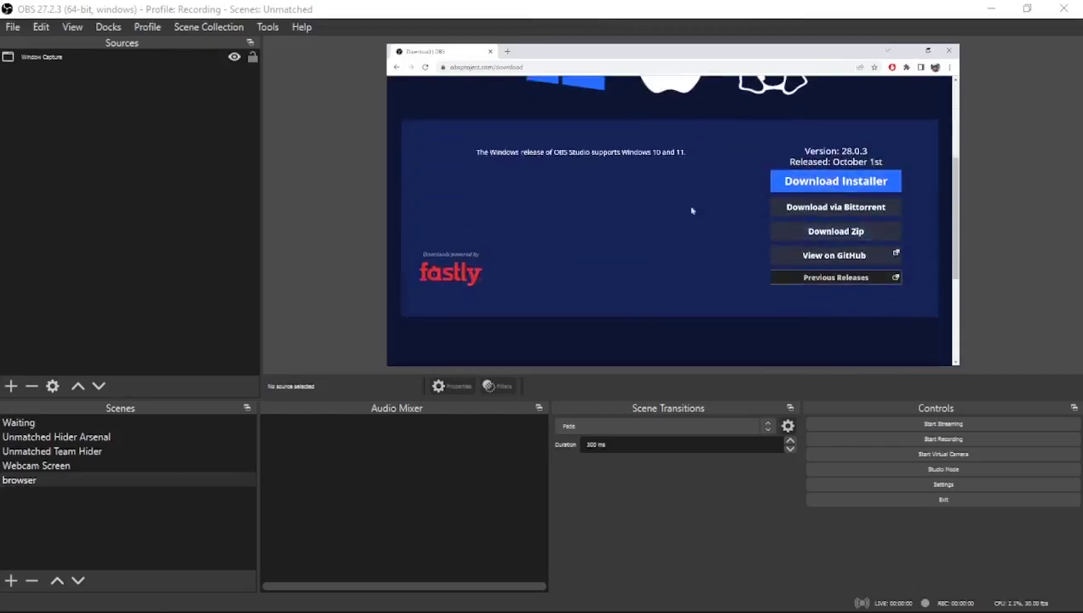
scroll(656, 227, "up", 2)
scroll(655, 228, "up", 1)
scroll(655, 228, "down", 1)
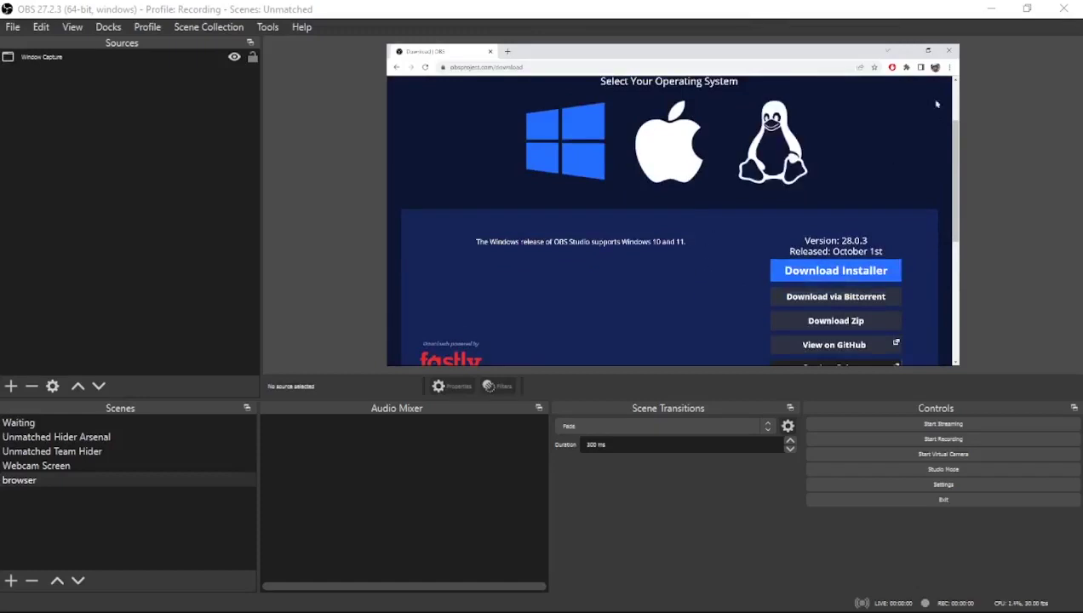
key("F2")
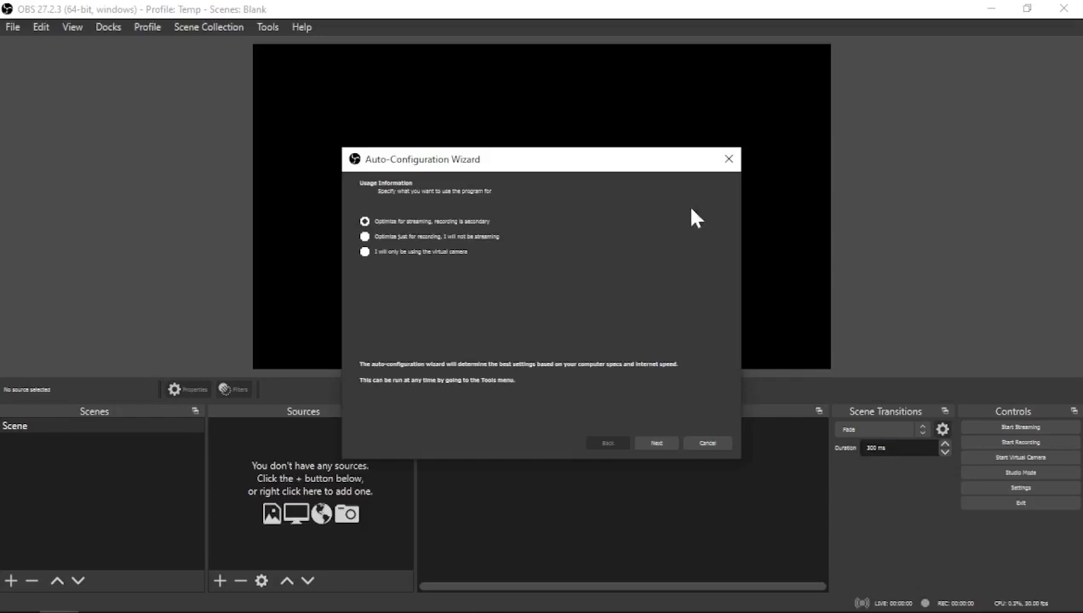
Advance the streaming-optimized Auto-Configuration Wizard to the Video Settings page
left_click(652, 449)
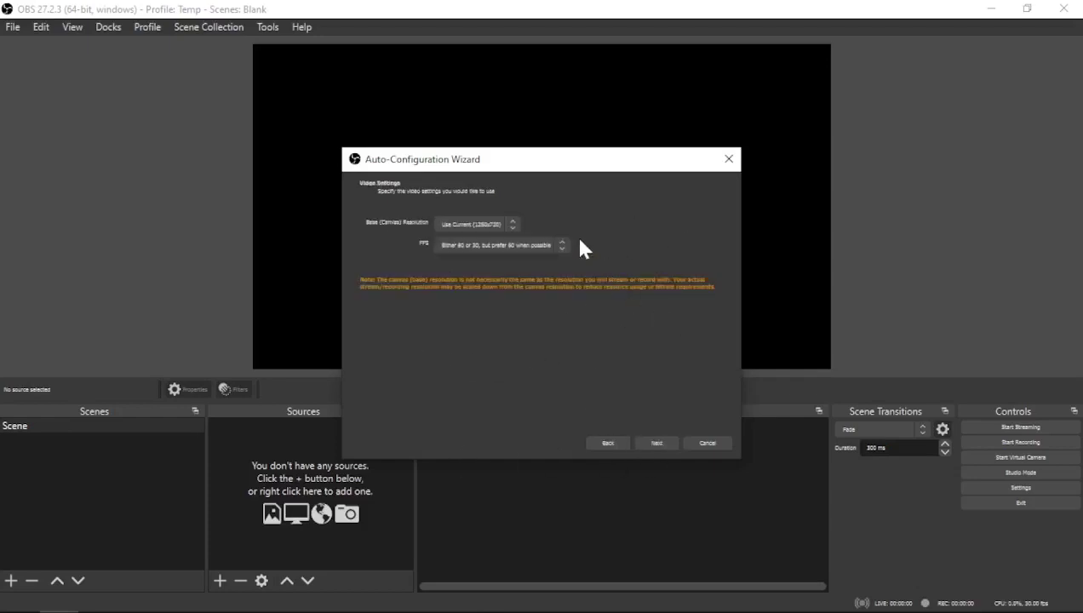
Set the canvas to Display 1 (1920x1080) at 30 FPS and continue to Stream Information
left_click(512, 226)
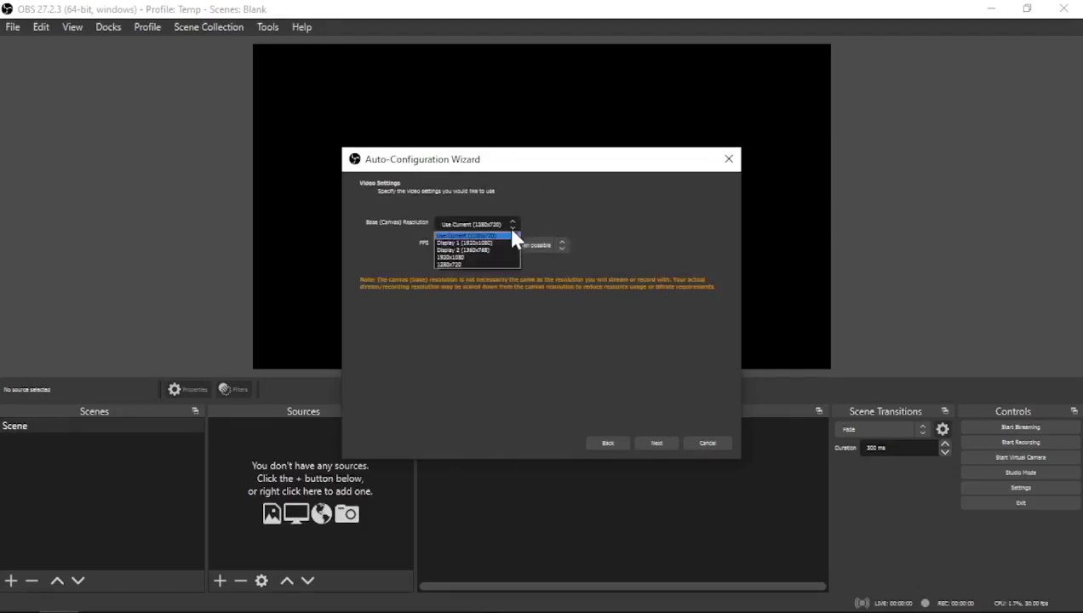
left_click(502, 243)
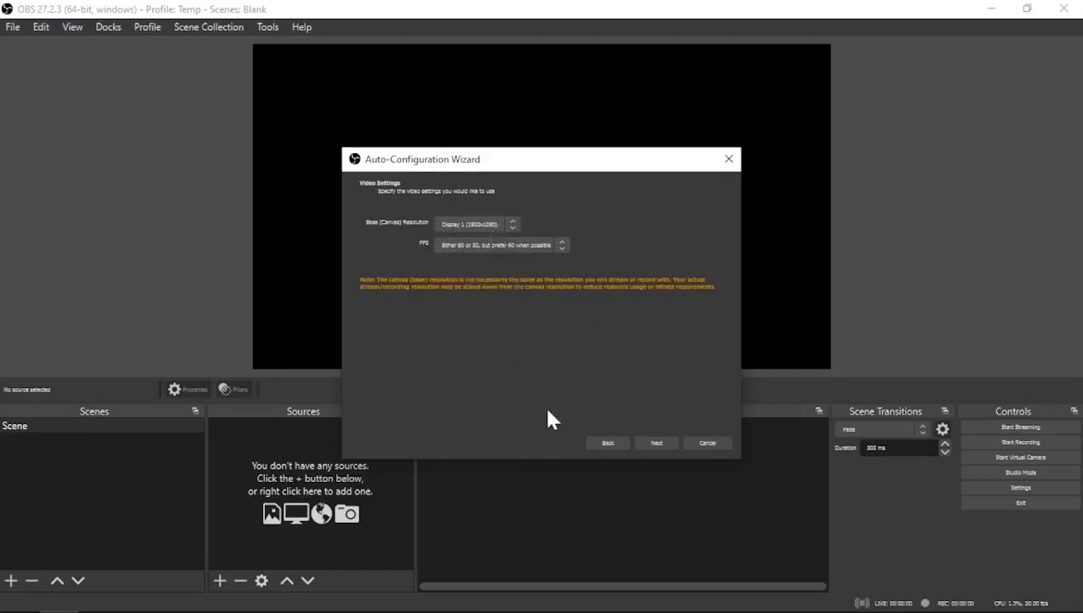
left_click(562, 243)
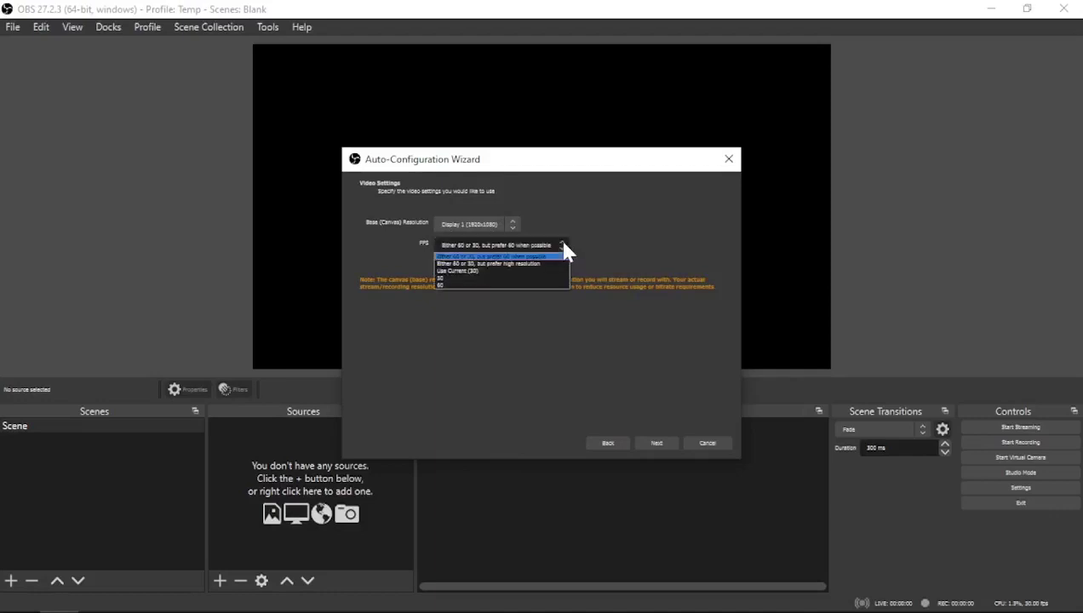
left_click(492, 277)
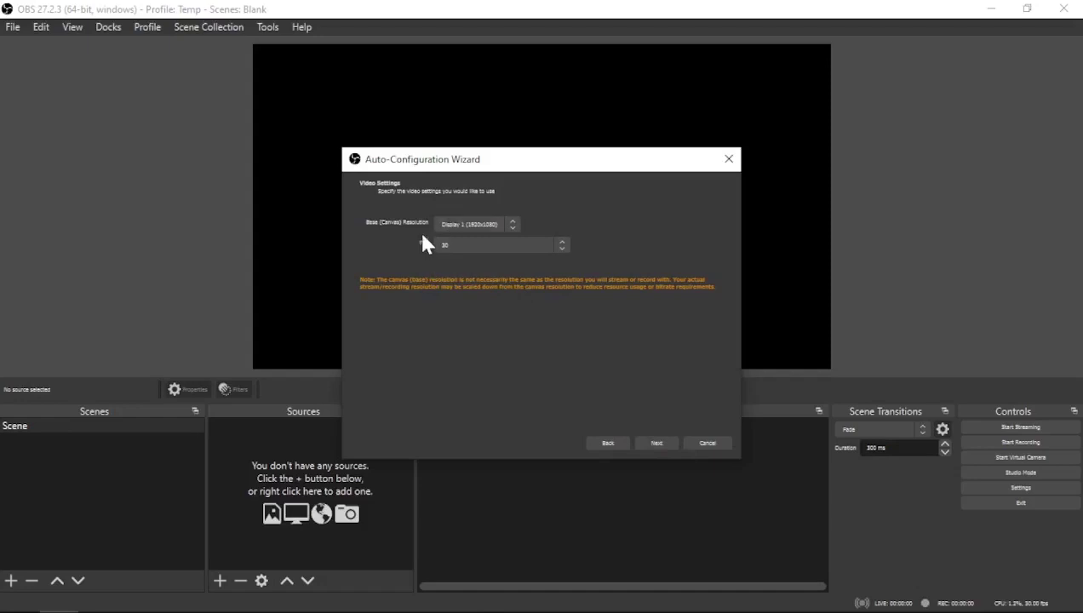
left_click(656, 446)
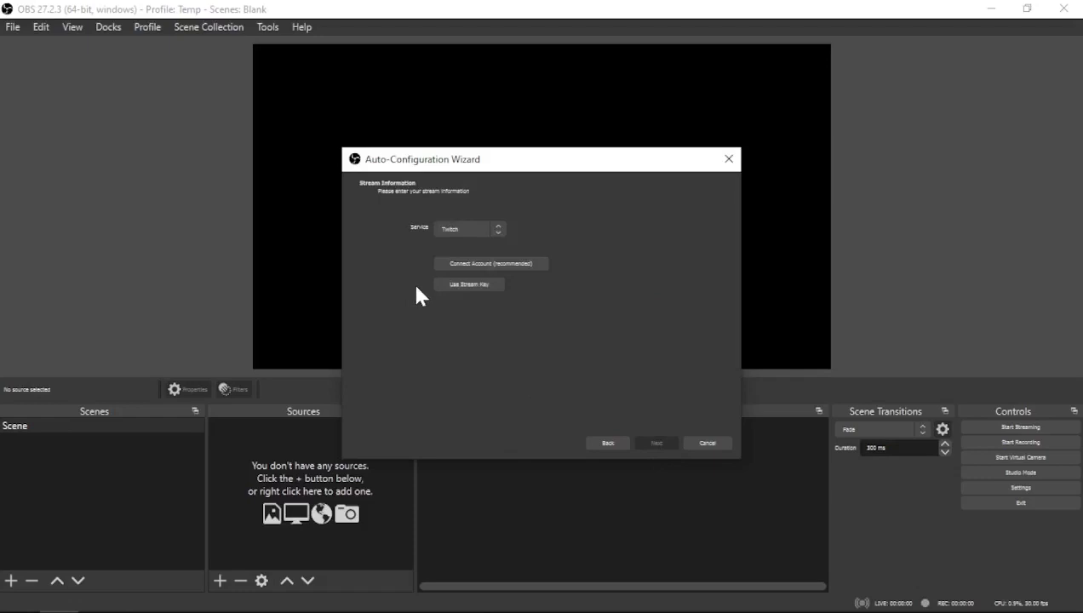
left_click(500, 229)
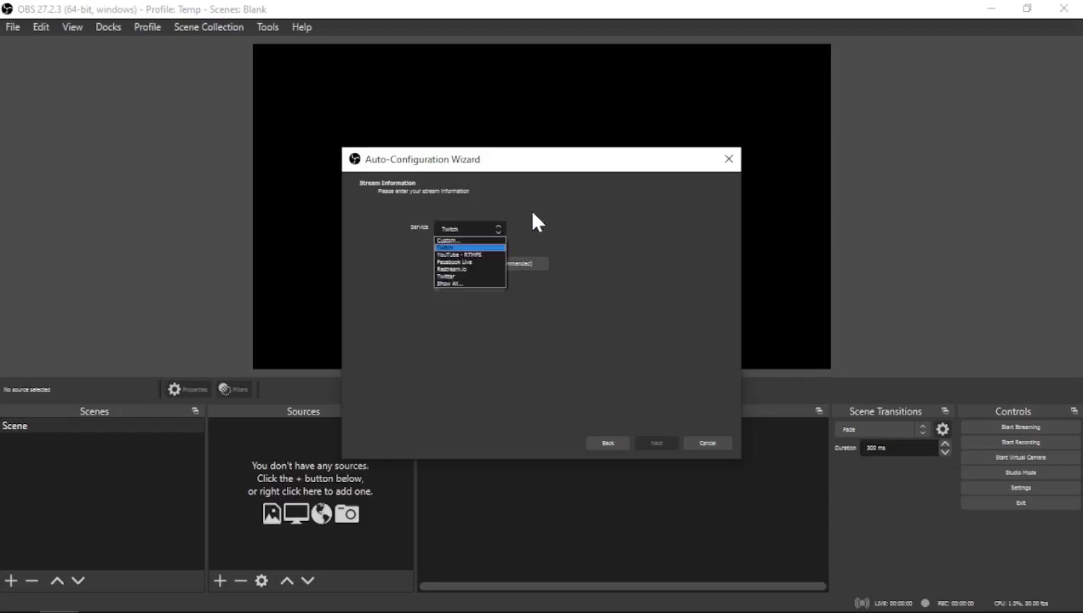
left_click(533, 214)
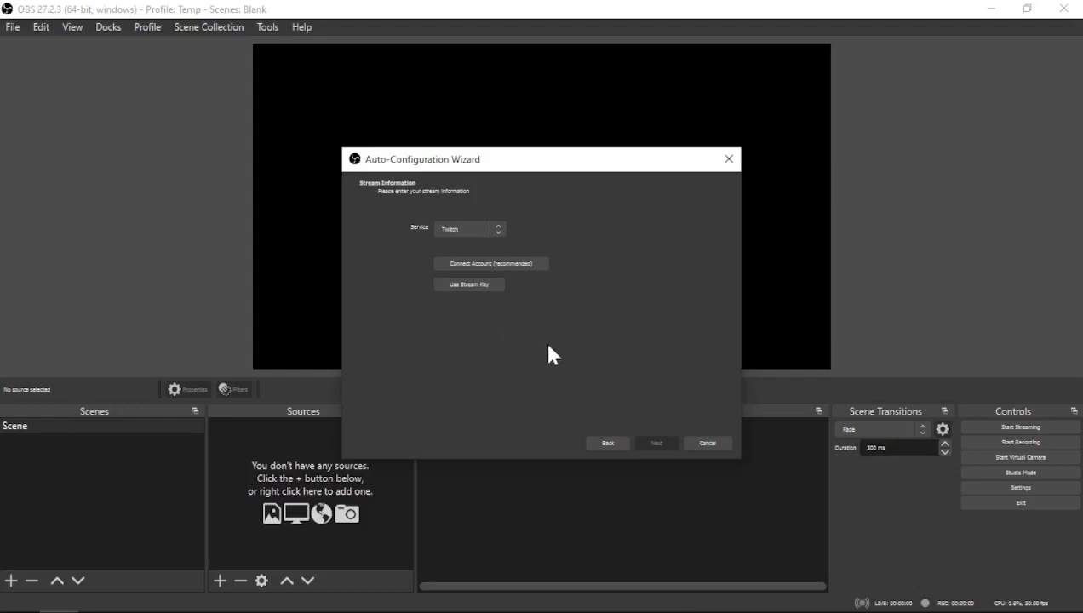
Connect the Twitch account by entering the username, password and login verification code
left_click(521, 265)
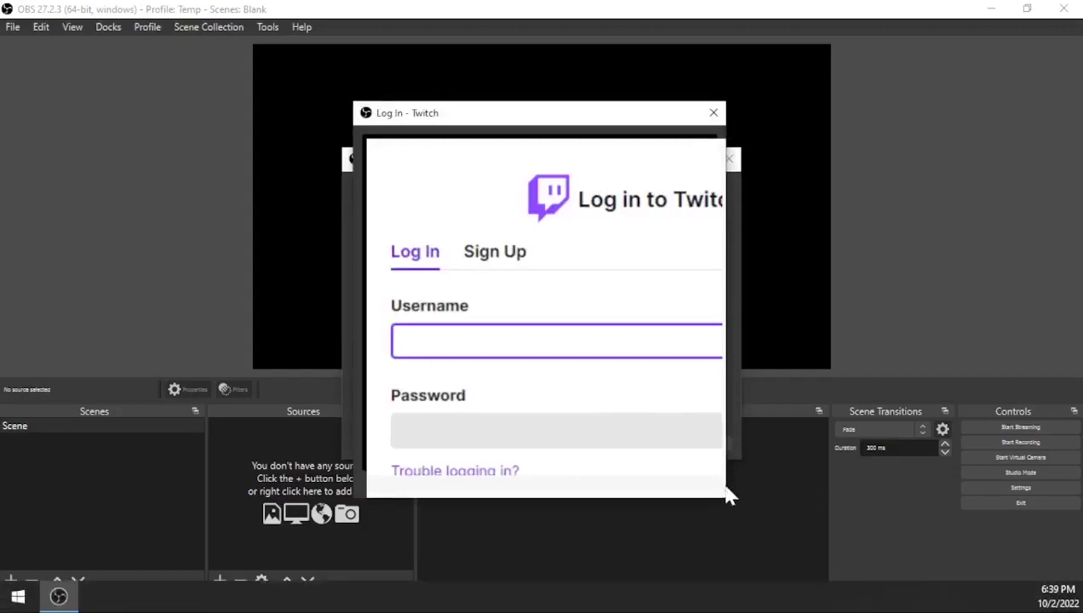
left_click_drag(726, 502, 941, 530)
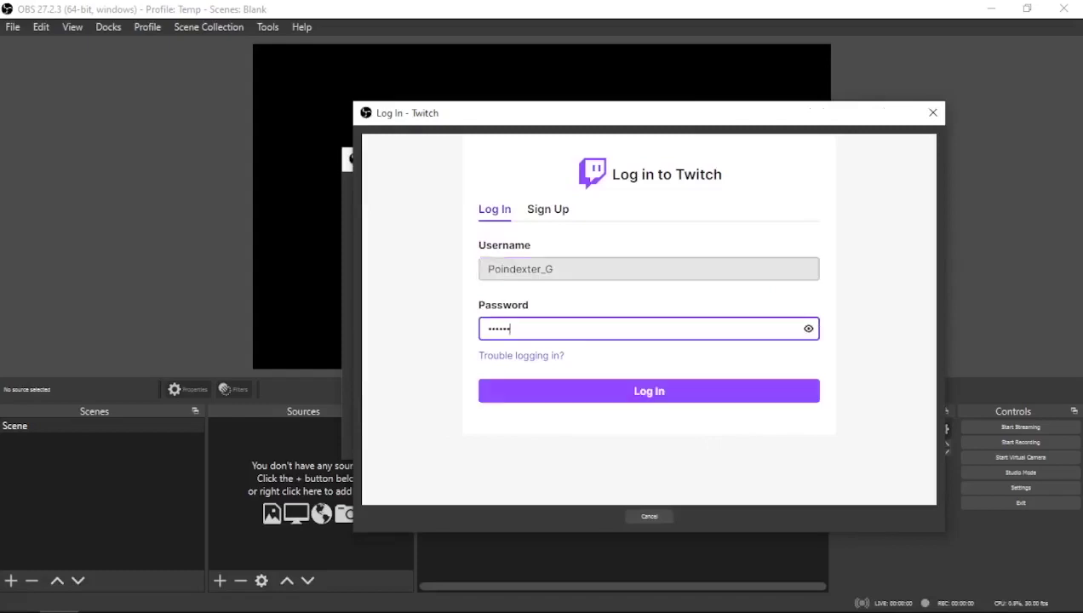
type("••")
left_click(625, 399)
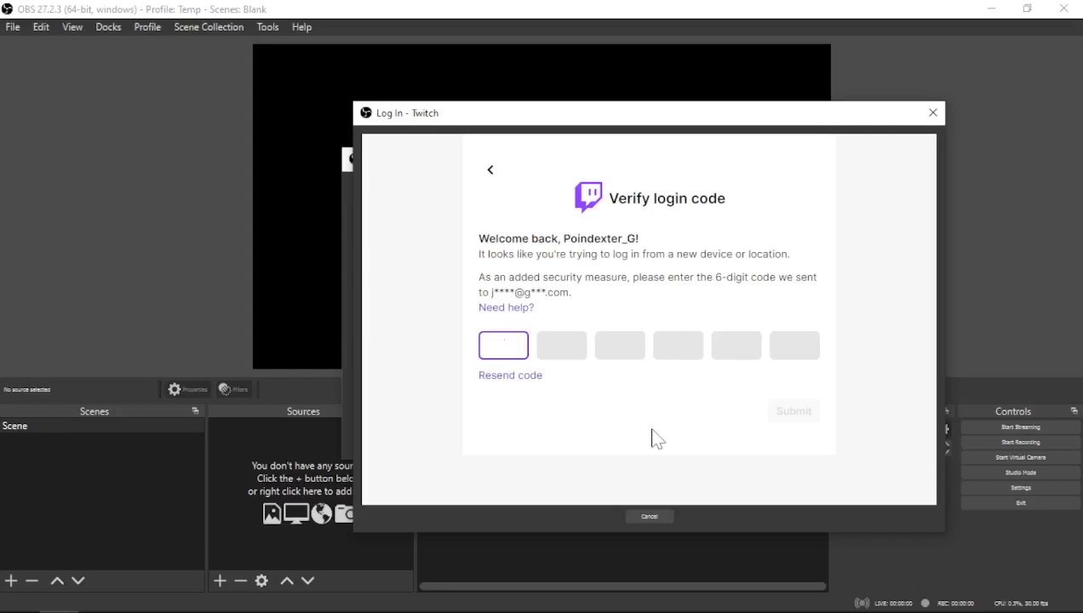
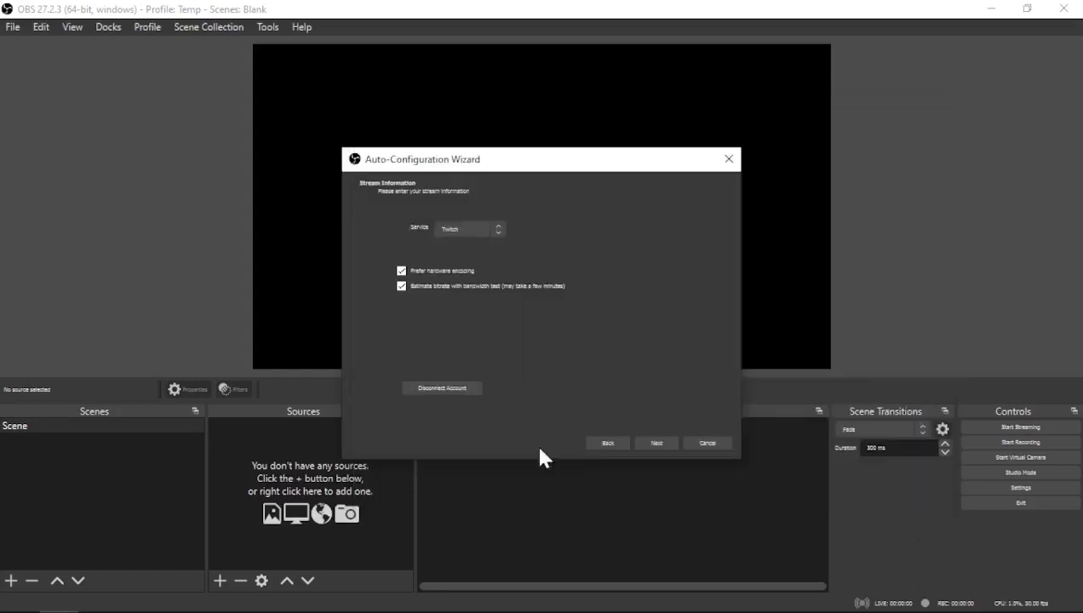
Run the bandwidth test and apply the recommended 1280x720, 30 FPS NVENC settings
left_click(657, 445)
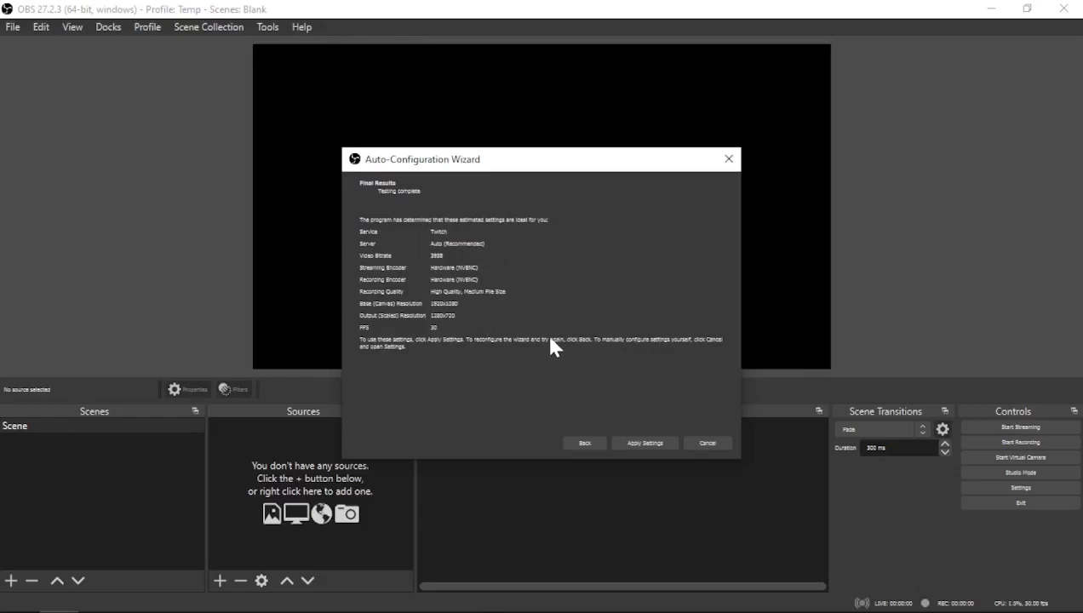
left_click(643, 446)
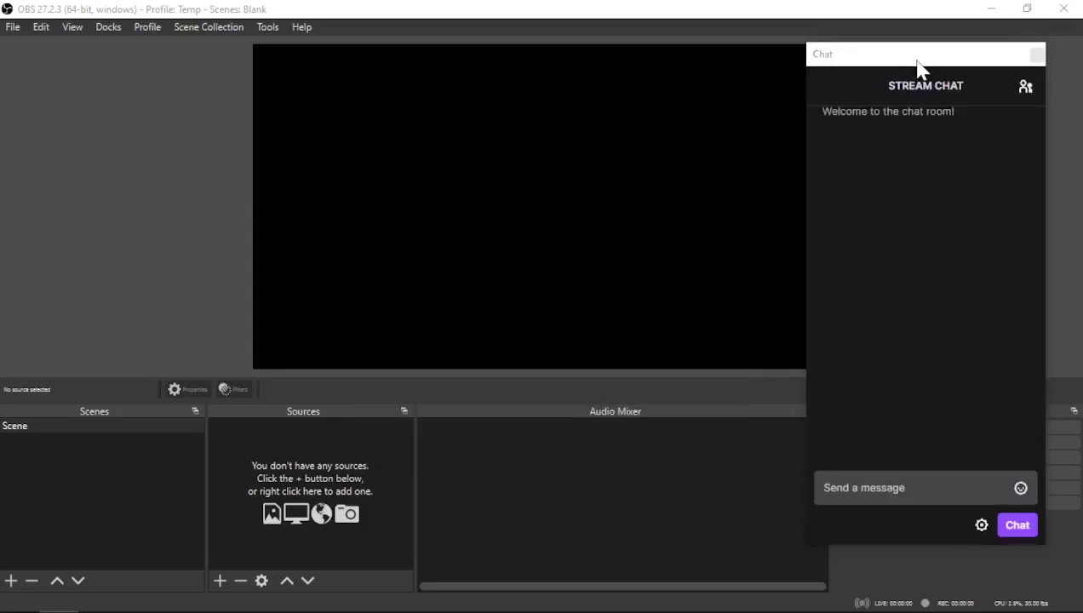
Dock Stream Information at the left edge and try placing the Chat panel beside it
left_click_drag(930, 66, 897, 127)
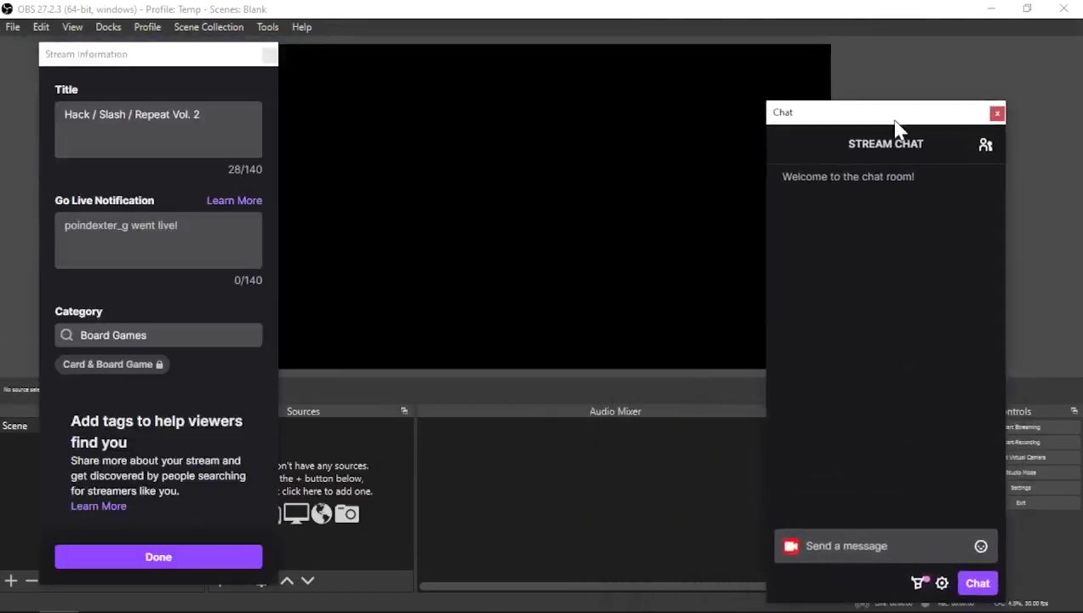
left_click_drag(226, 57, 345, 237)
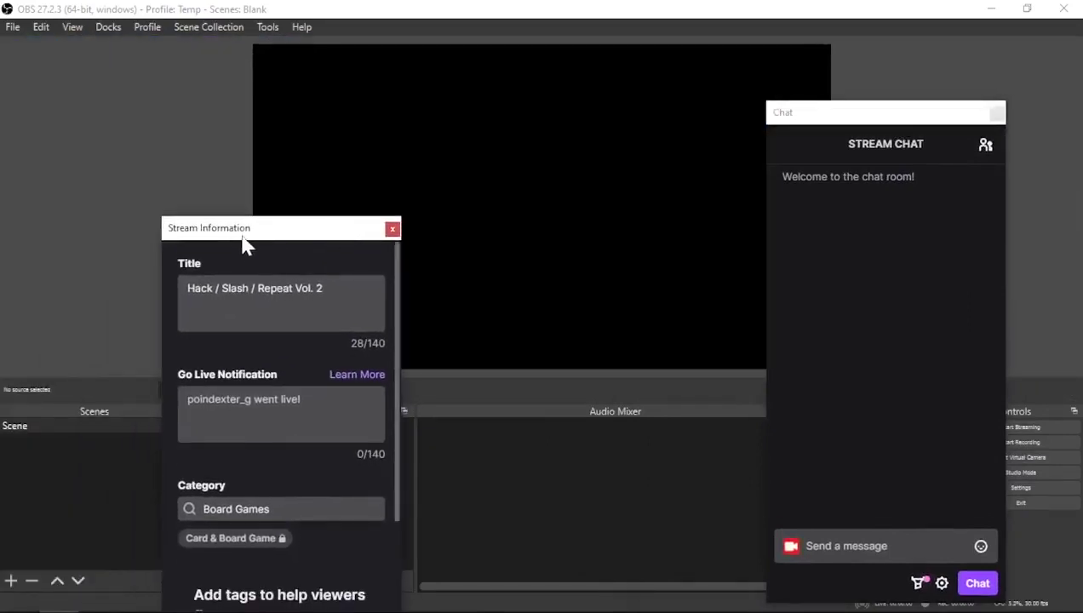
left_click_drag(246, 239, 26, 183)
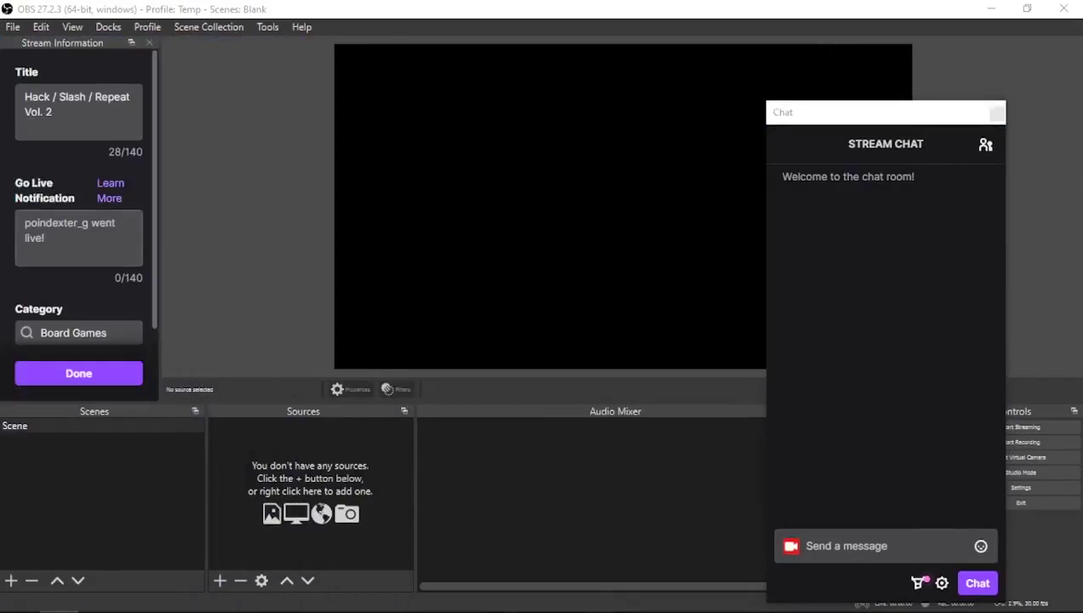
left_click_drag(826, 124, 159, 218)
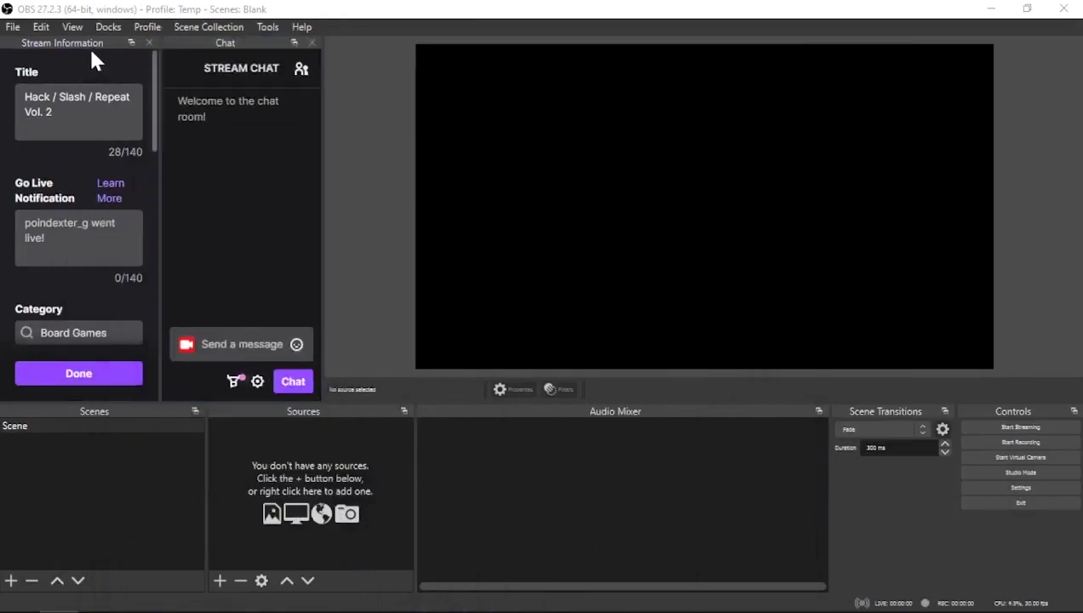
left_click_drag(234, 39, 164, 223)
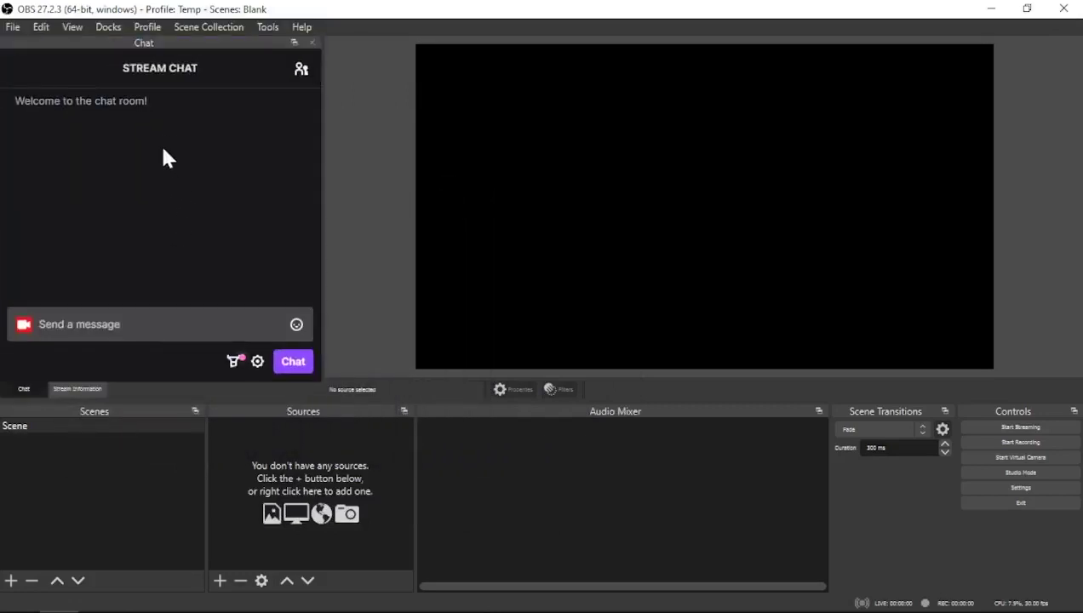
Switch back and forth between the tabbed Chat and Stream Information panels
left_click(58, 392)
left_click(30, 393)
left_click(59, 390)
left_click(29, 390)
left_click(55, 389)
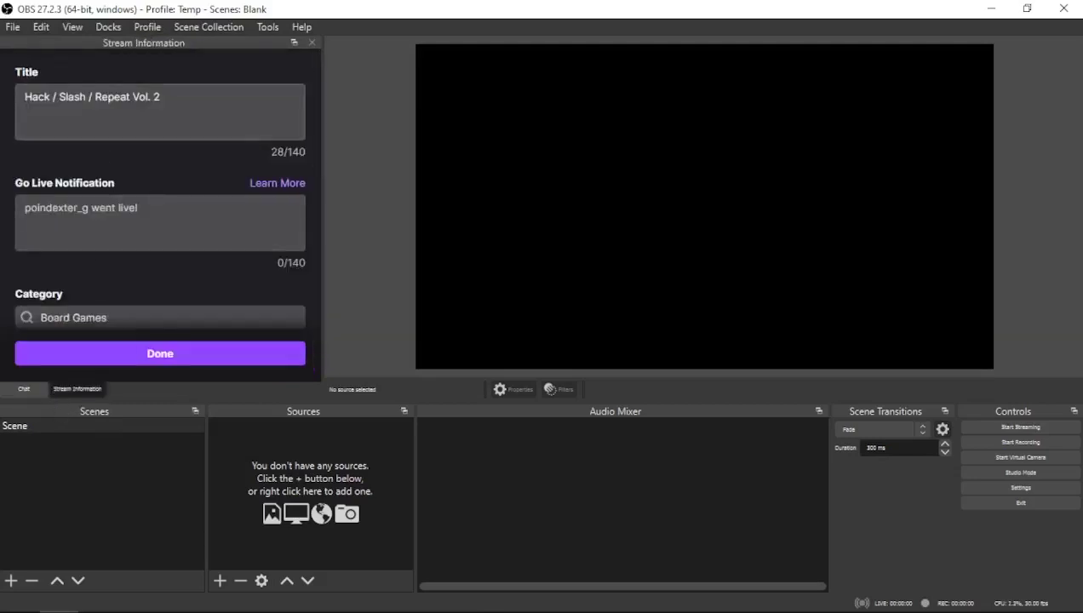
Change the stream title to 'Unmatched!' and check the Chat tab
triple_click(158, 95)
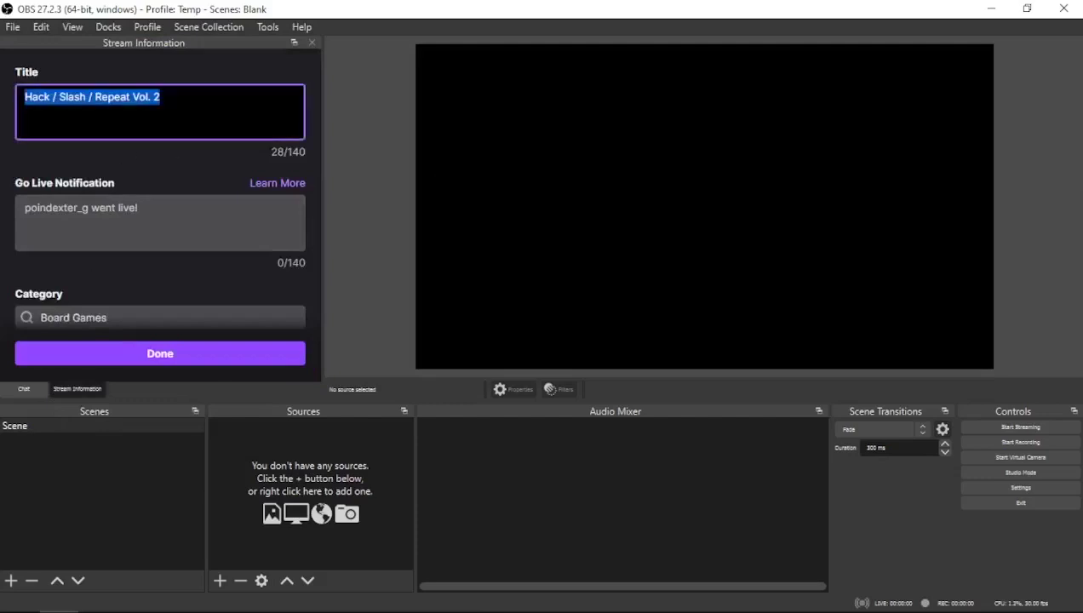
type("Unmatche")
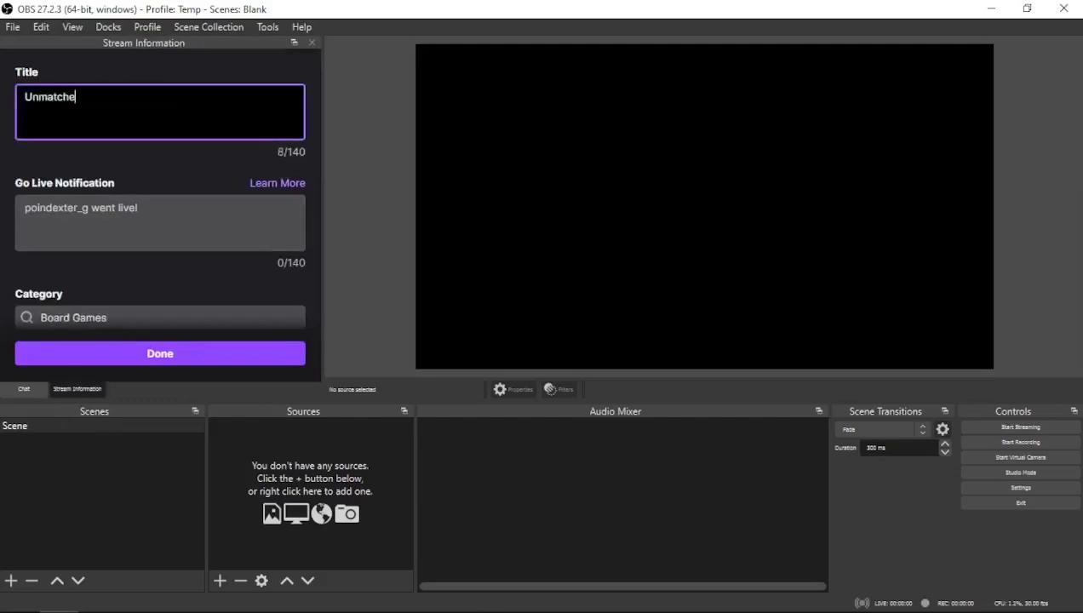
type("d!")
left_click(164, 362)
left_click(25, 390)
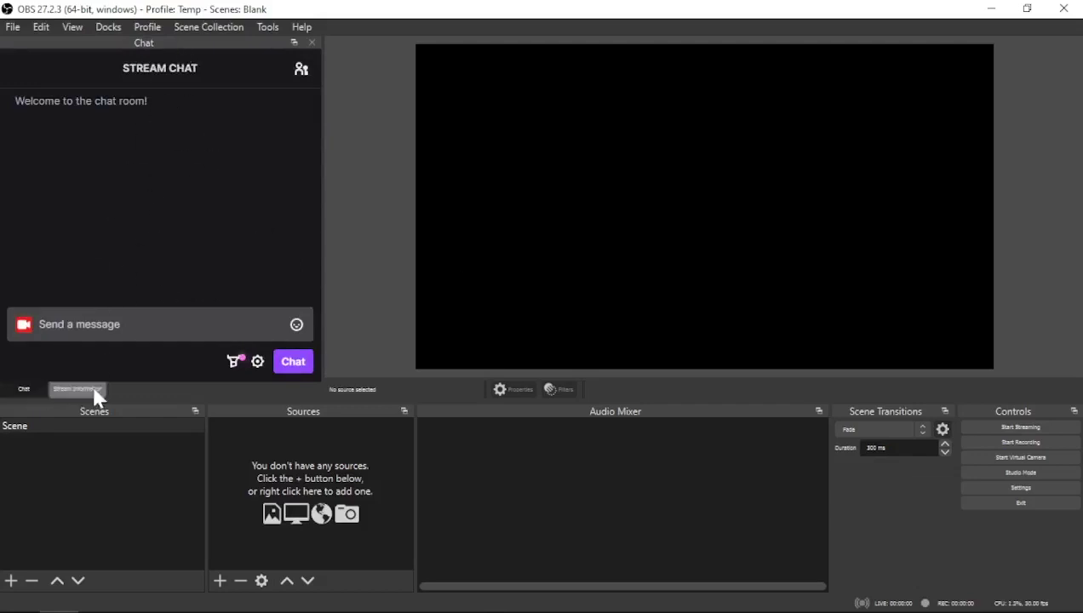
left_click(68, 390)
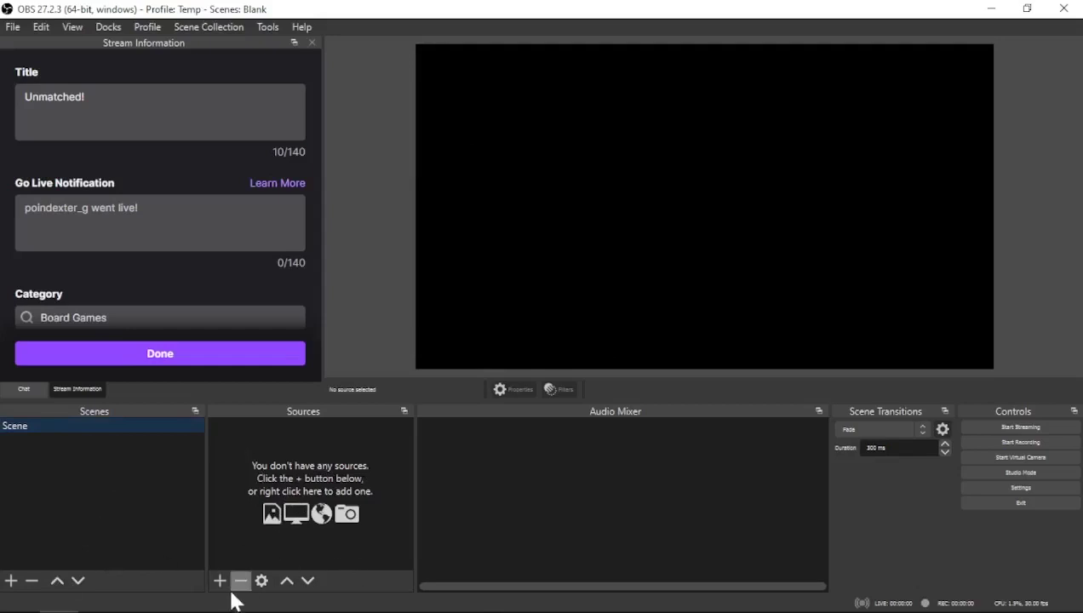
Dock Sources beside Stream Information, narrow Stream Information, and widen Sources and Scenes
left_click_drag(322, 265, 166, 260)
left_click_drag(309, 411, 172, 181)
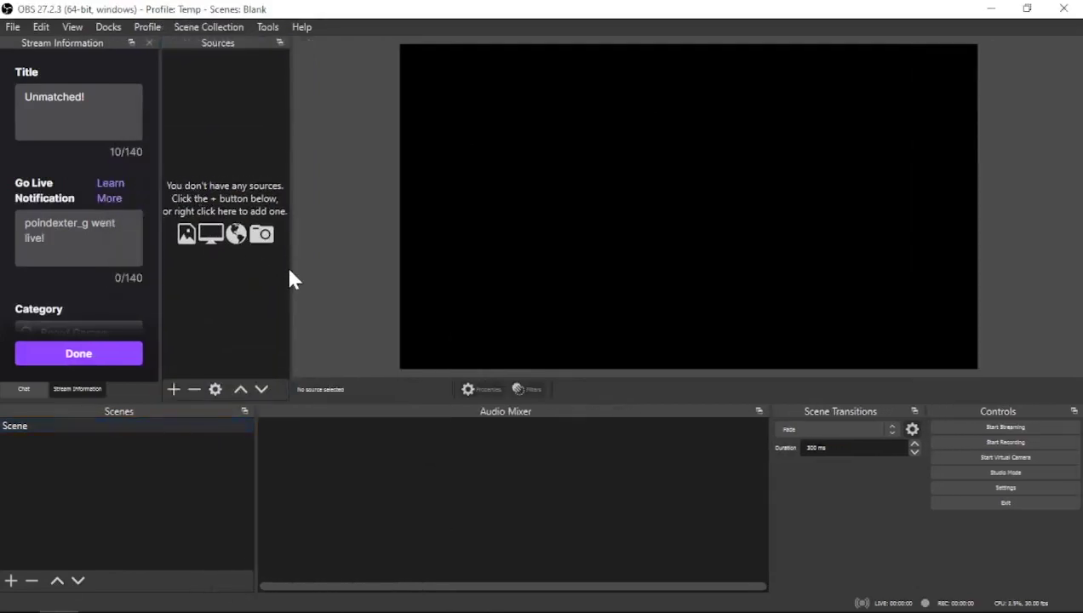
left_click_drag(300, 269, 426, 281)
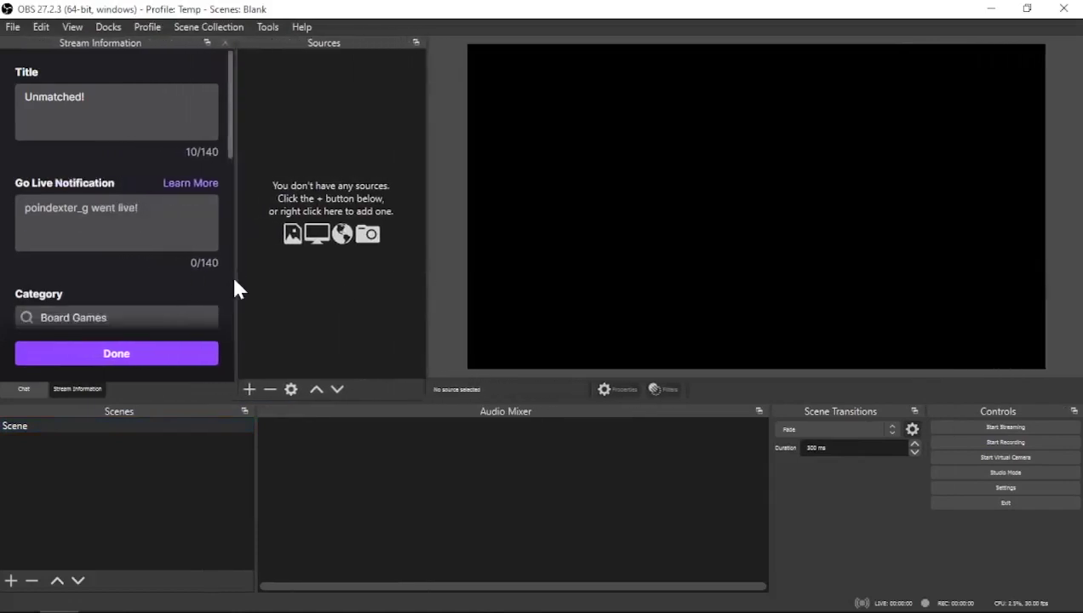
left_click_drag(234, 277, 201, 271)
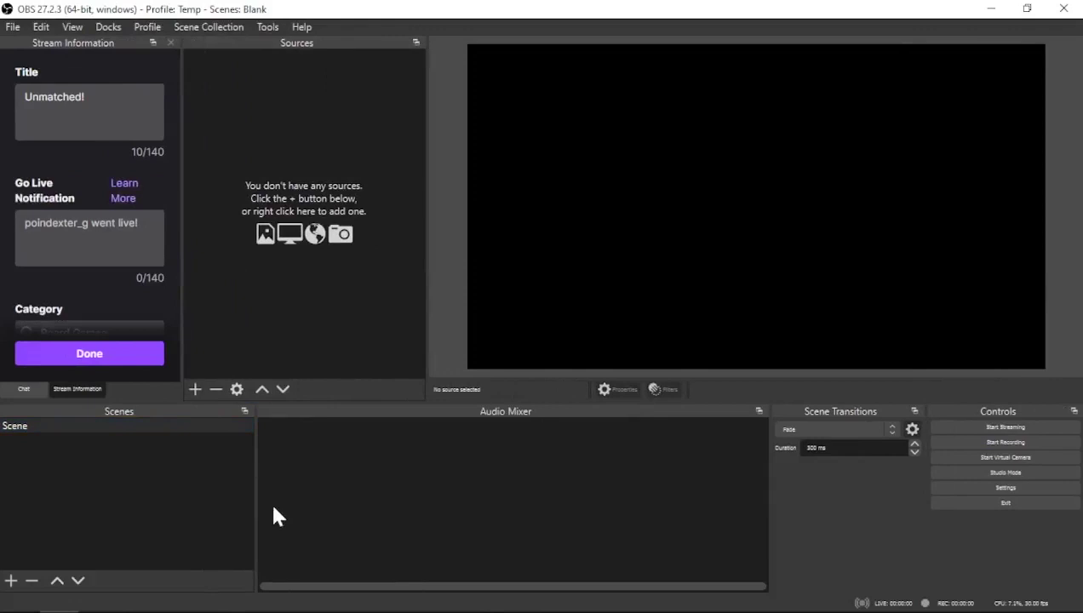
left_click_drag(259, 503, 361, 511)
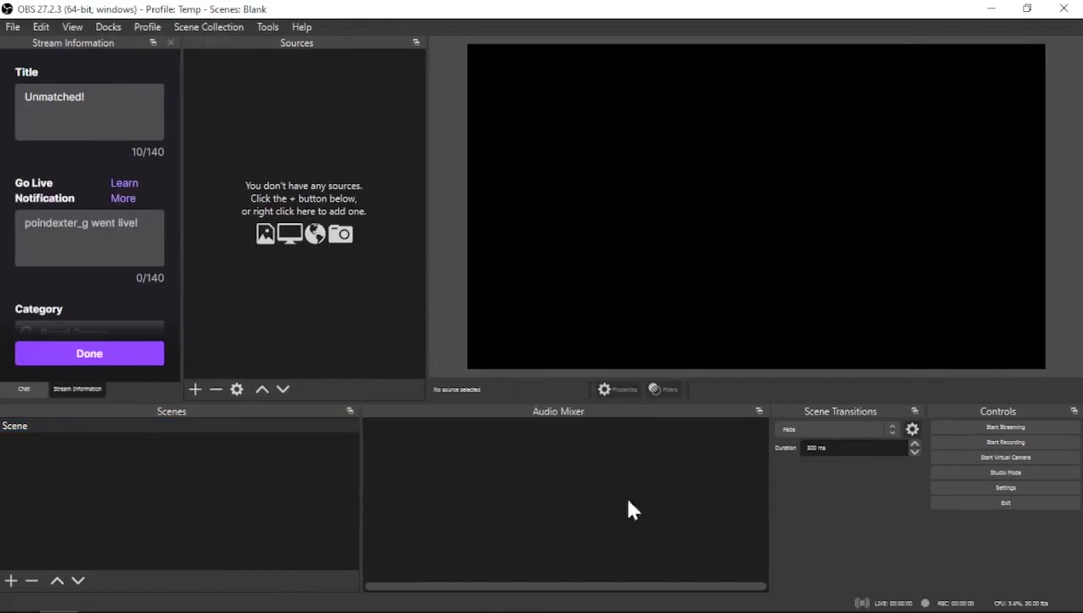
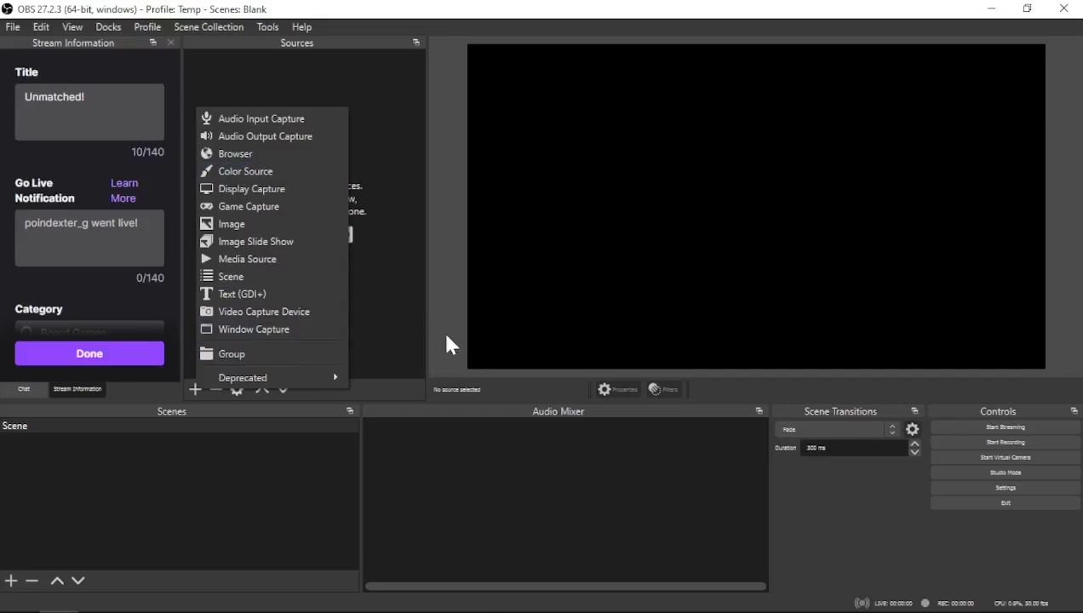
Create a Game Capture source named TTS set to Capture specific window mode
left_click(260, 205)
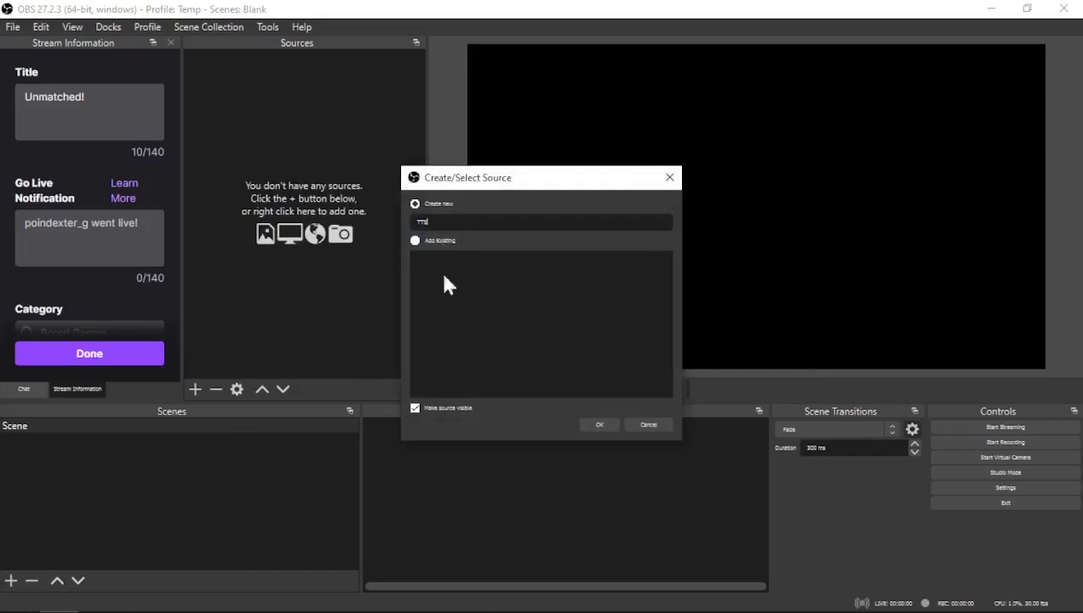
left_click(588, 424)
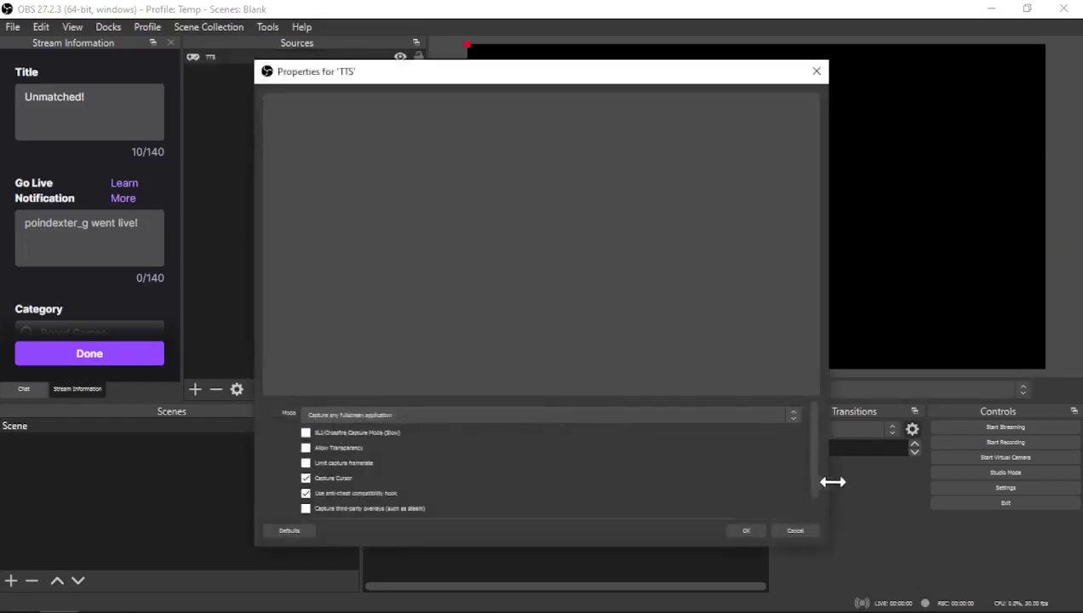
left_click(783, 415)
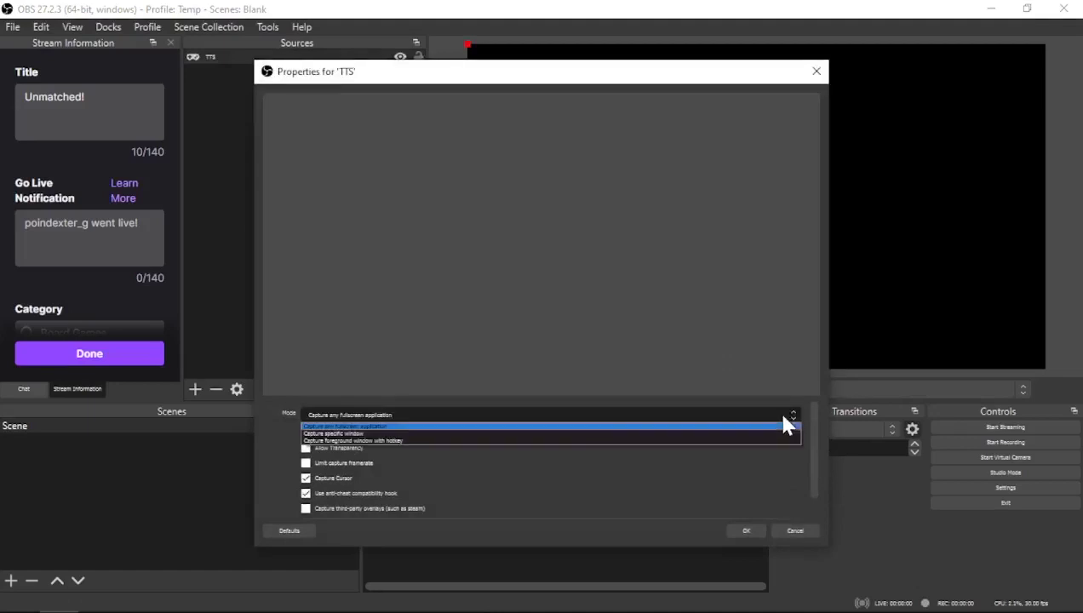
left_click(340, 441)
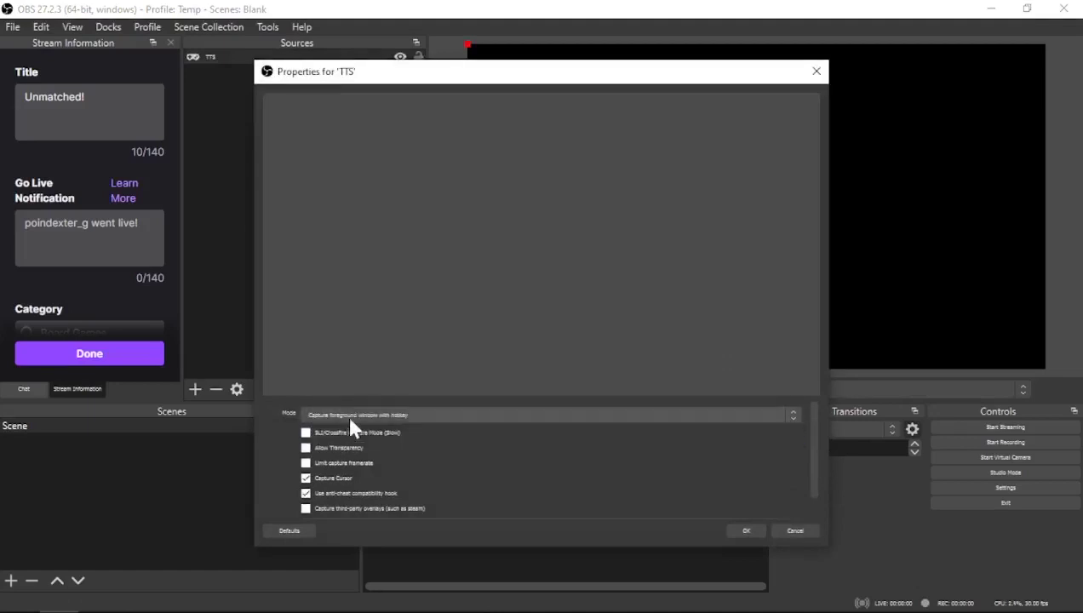
left_click(333, 433)
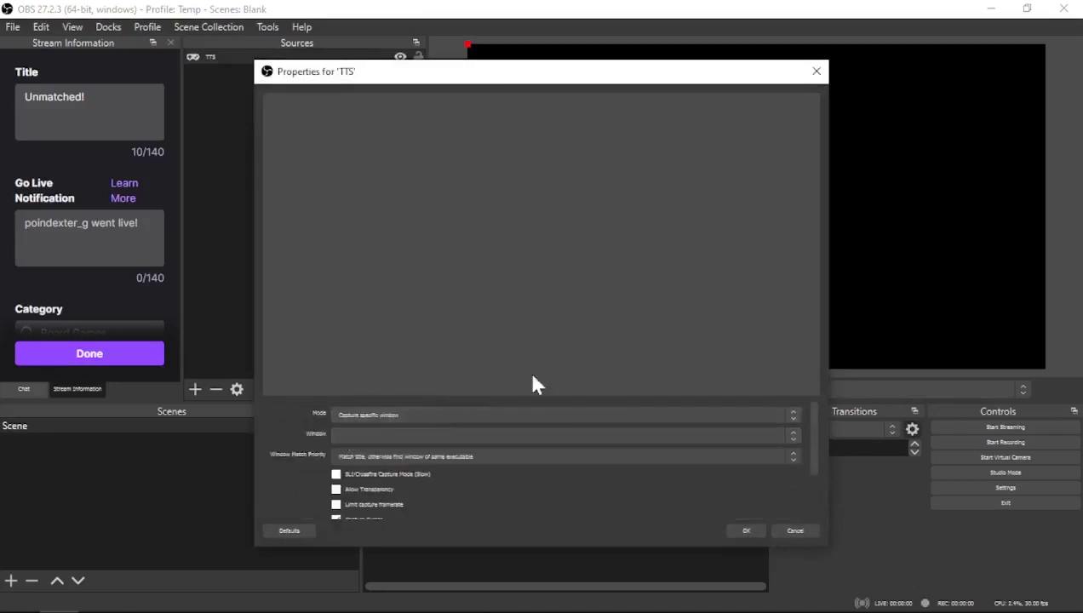
Point the TTS capture at the Tabletop Simulator window and confirm its properties
left_click(794, 435)
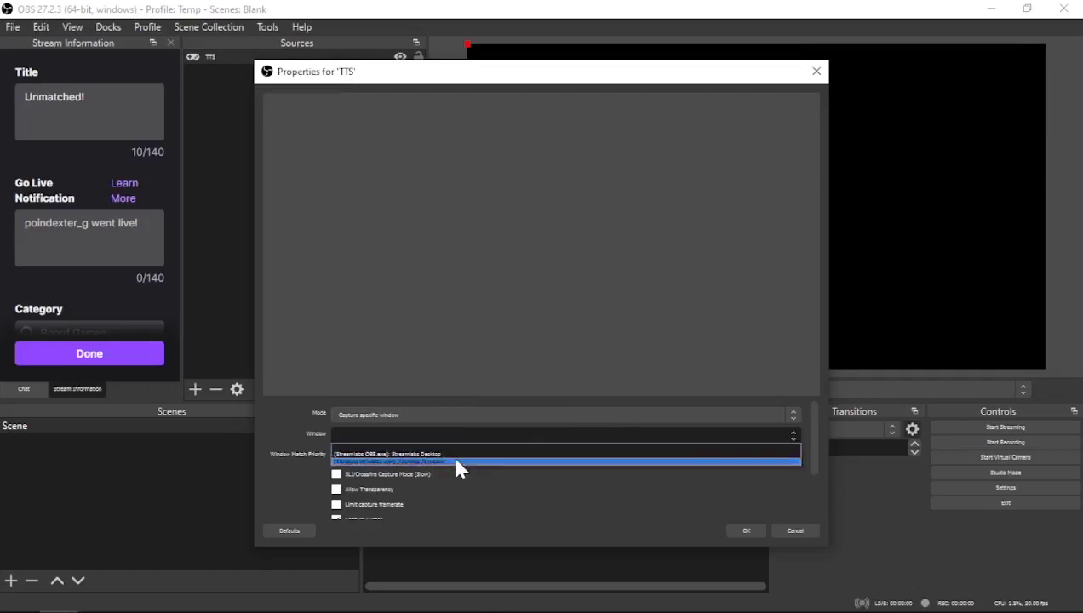
left_click(455, 461)
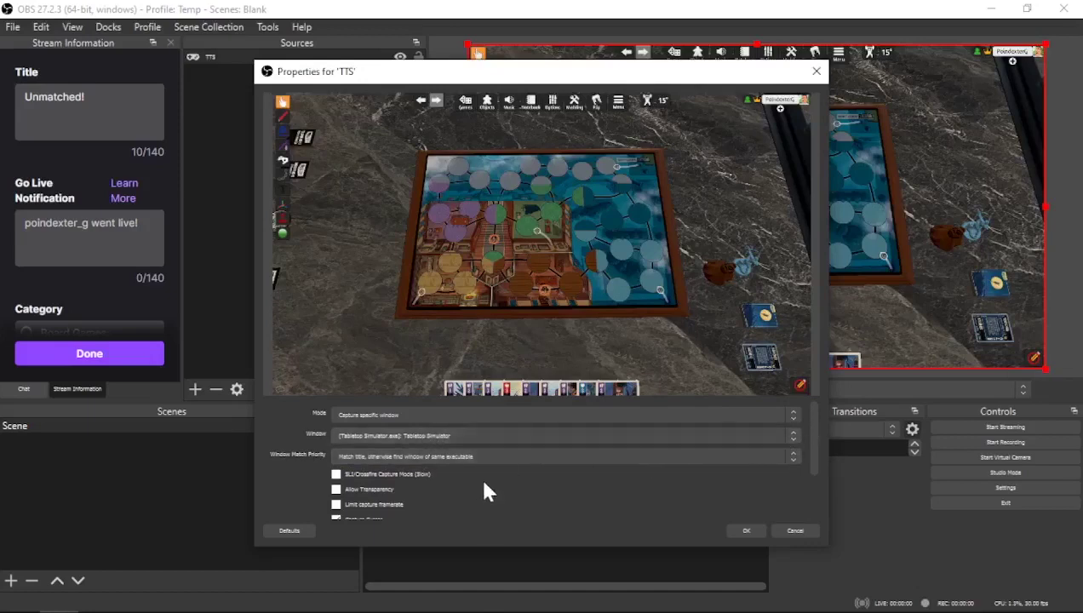
scroll(502, 473, "down", 3)
scroll(492, 495, "up", 3)
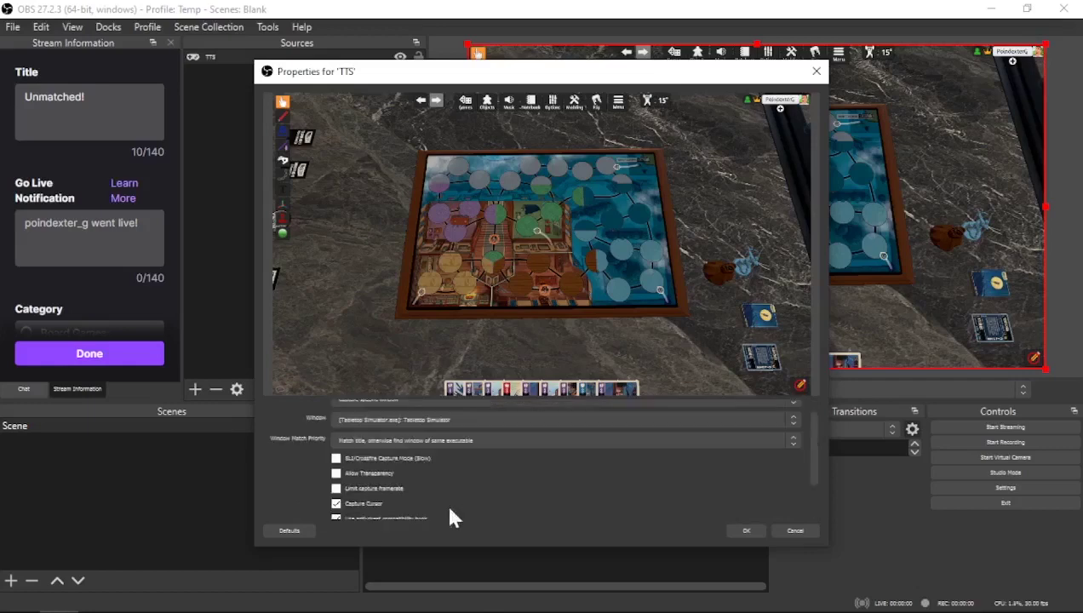
scroll(409, 482, "down", 3)
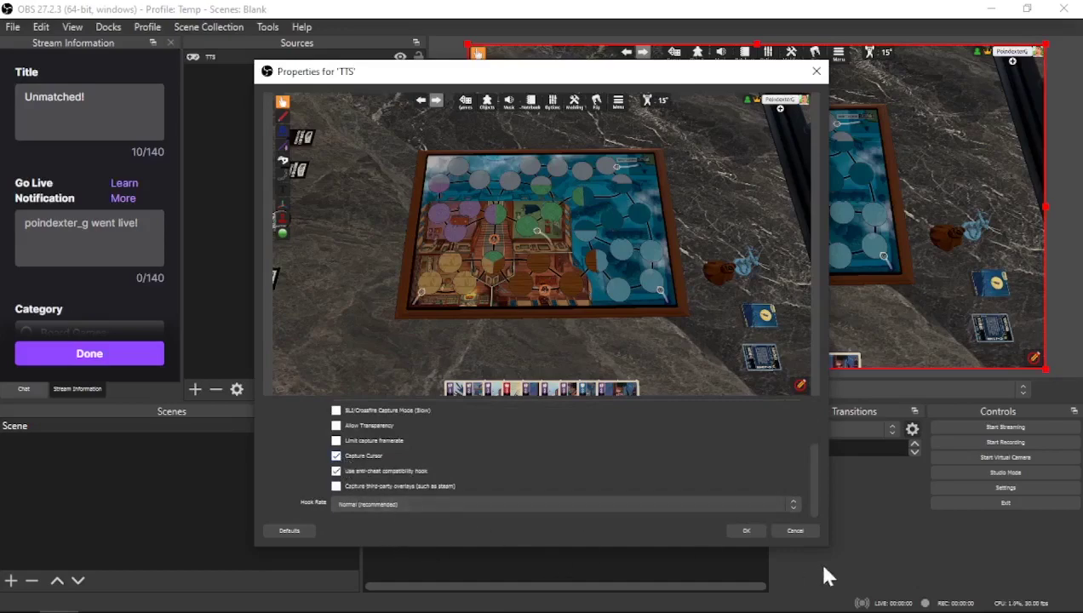
left_click(746, 531)
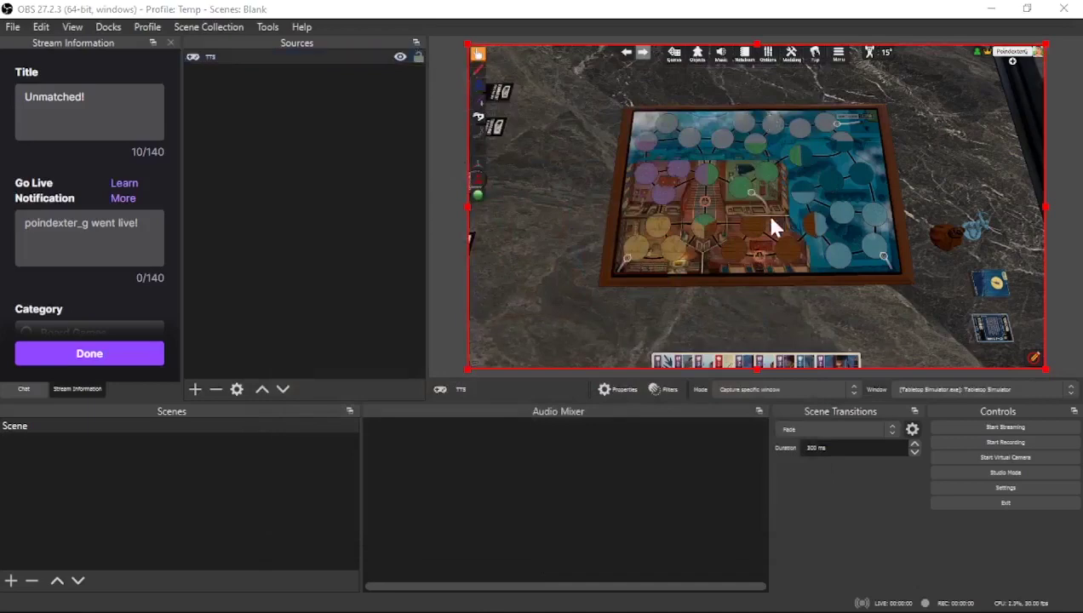
Deselect TTS and move the blue figure and blue card beside the board
left_click(450, 304)
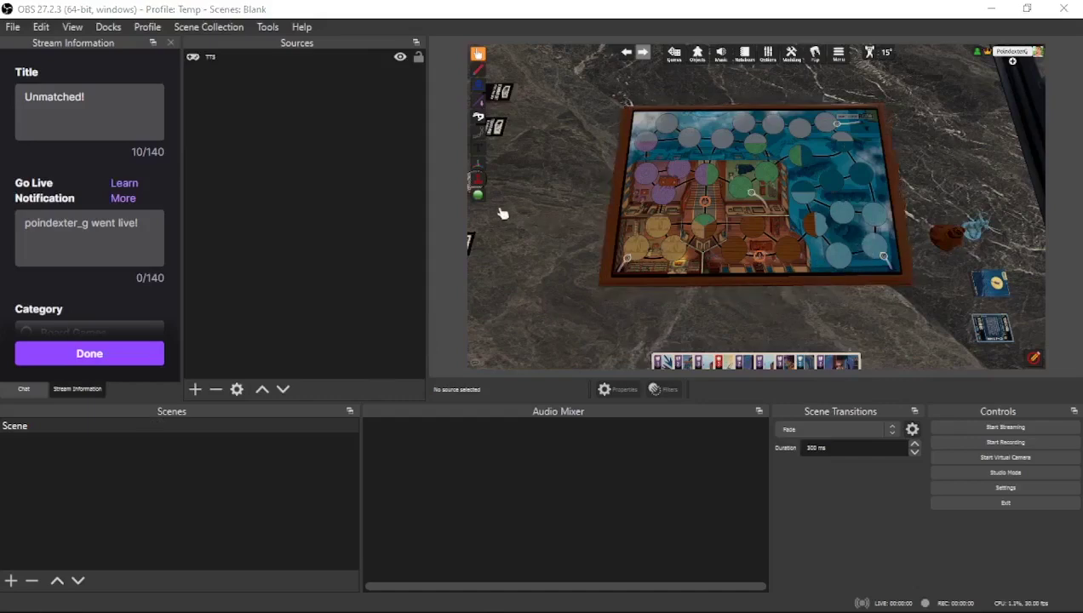
left_click_drag(973, 232, 946, 158)
left_click_drag(997, 281, 984, 198)
left_click_drag(992, 325, 977, 269)
Adjust the Tabletop Simulator camera to a top-down view of the table
scroll(673, 305, "down", 5)
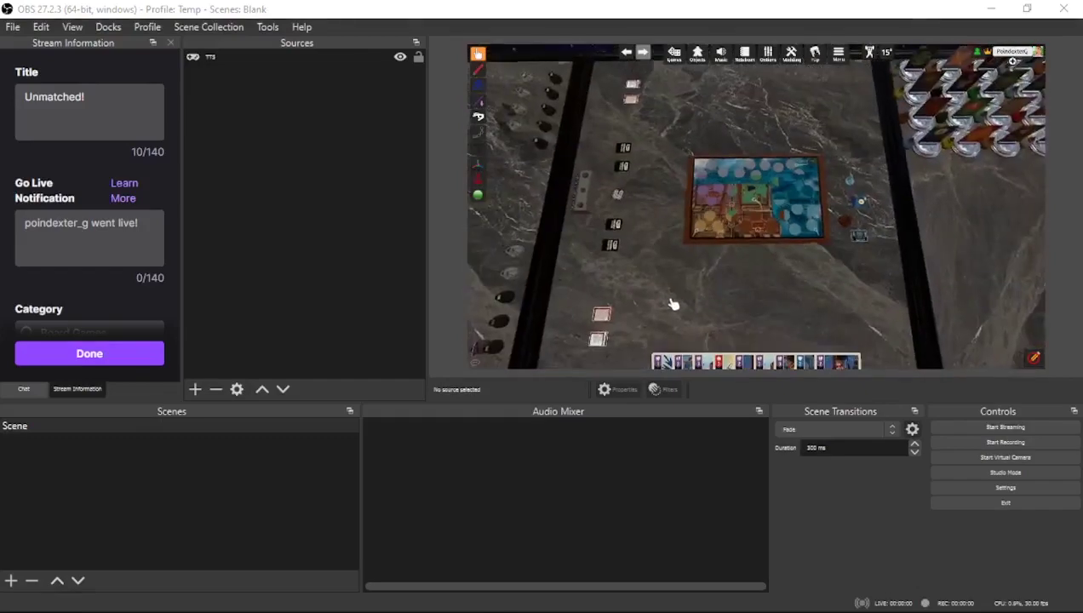
scroll(673, 305, "up", 3)
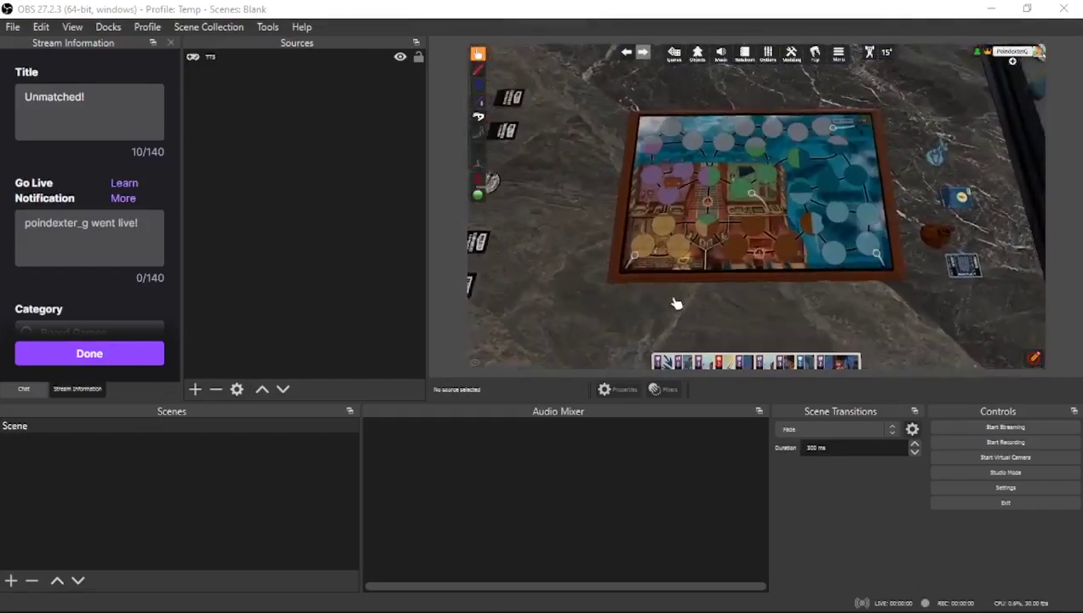
scroll(677, 305, "down", 3)
right_click(576, 271)
left_click(596, 285)
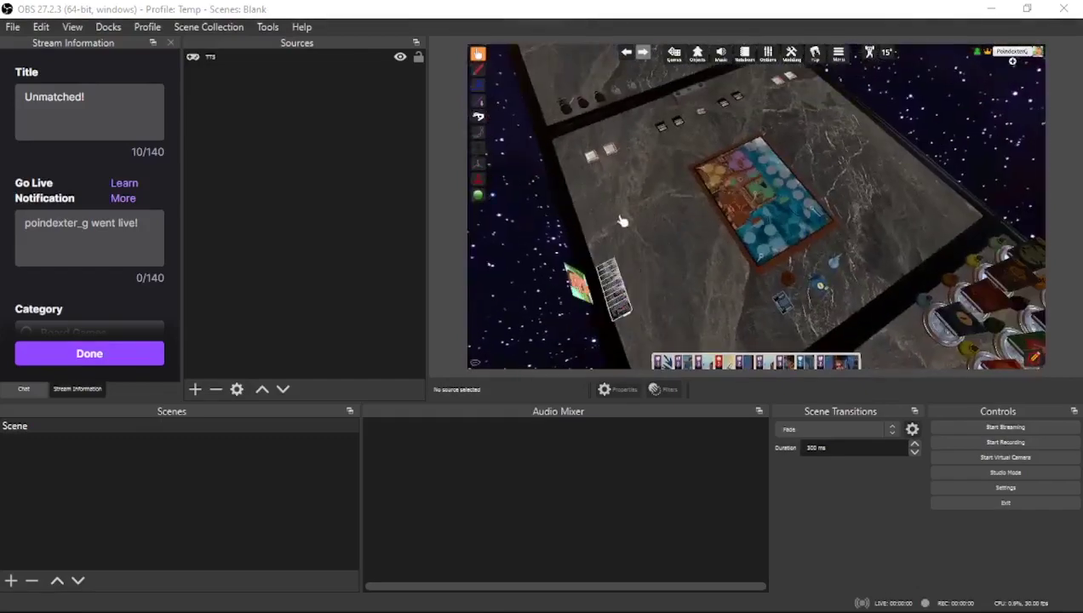
scroll(1003, 285, "up", 3)
key("space")
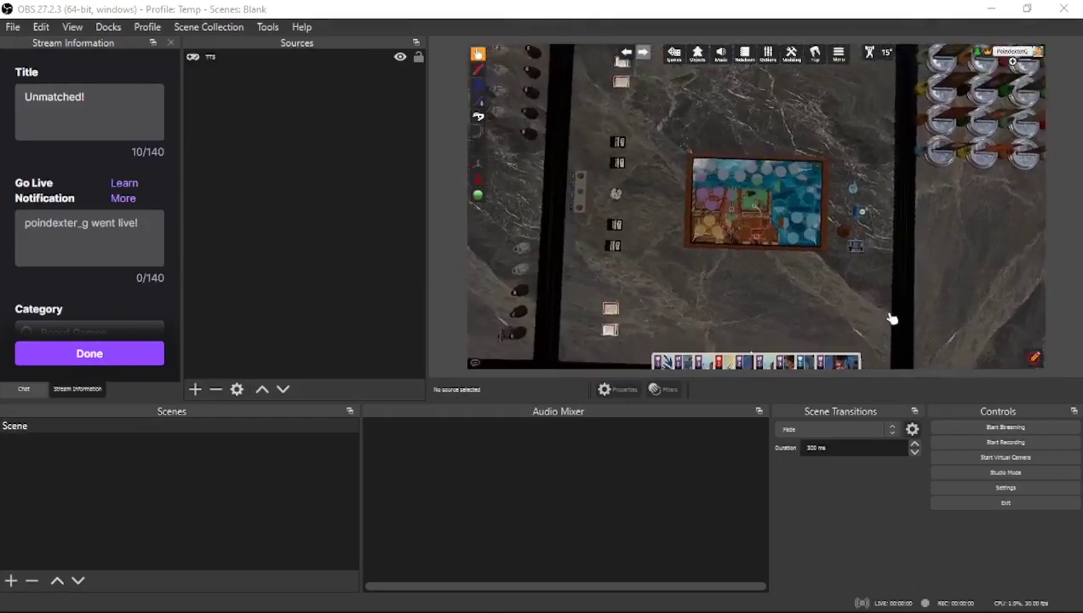
scroll(886, 316, "up", 5)
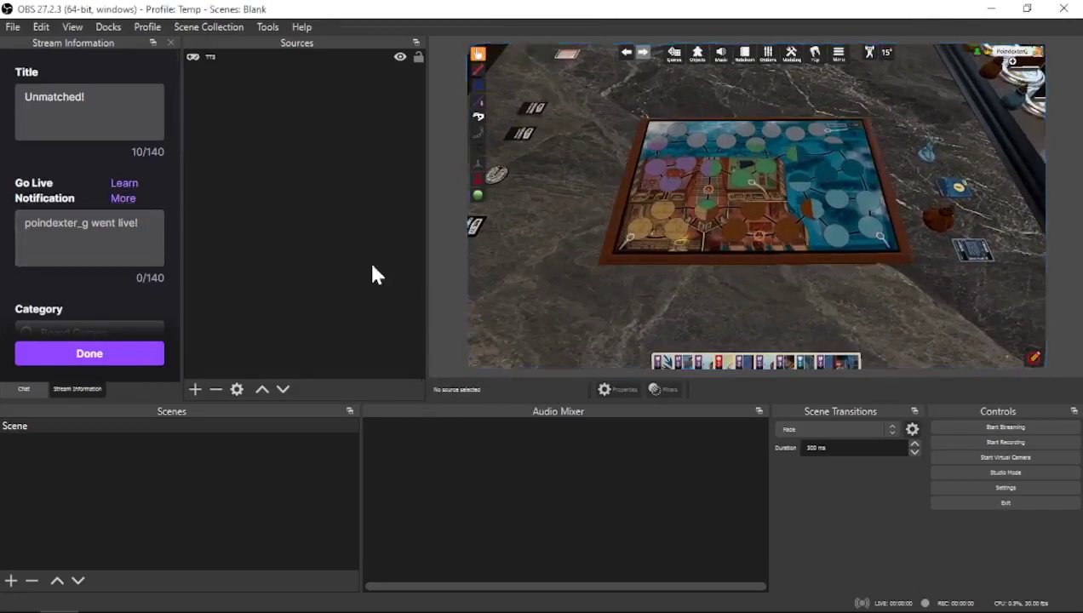
Add an Audio Input Capture named Headphones using the HyperX Cloud Flight Wireless microphone
left_click(194, 390)
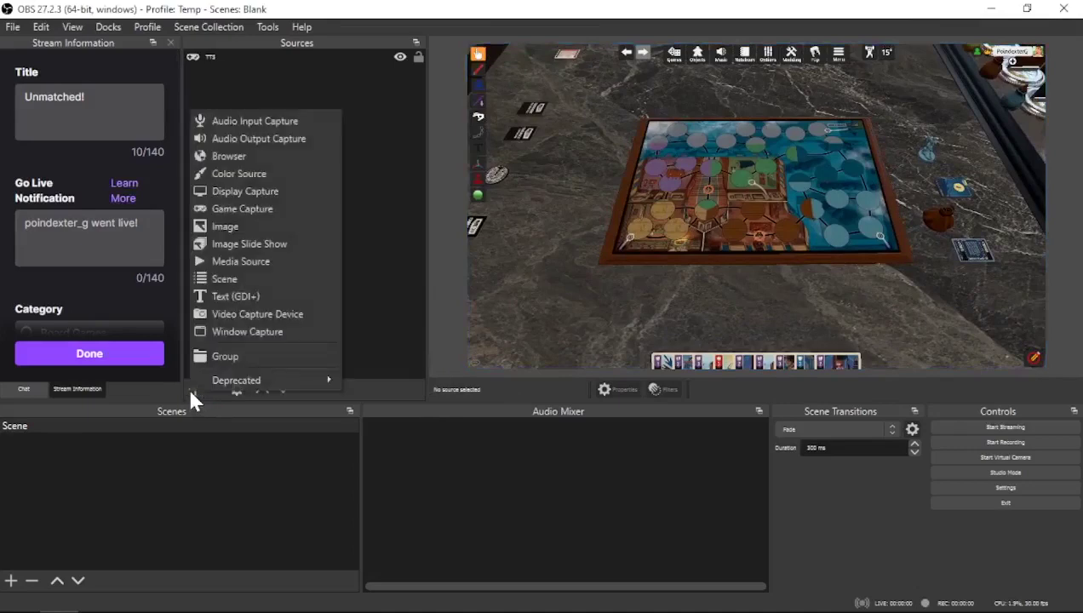
left_click(299, 120)
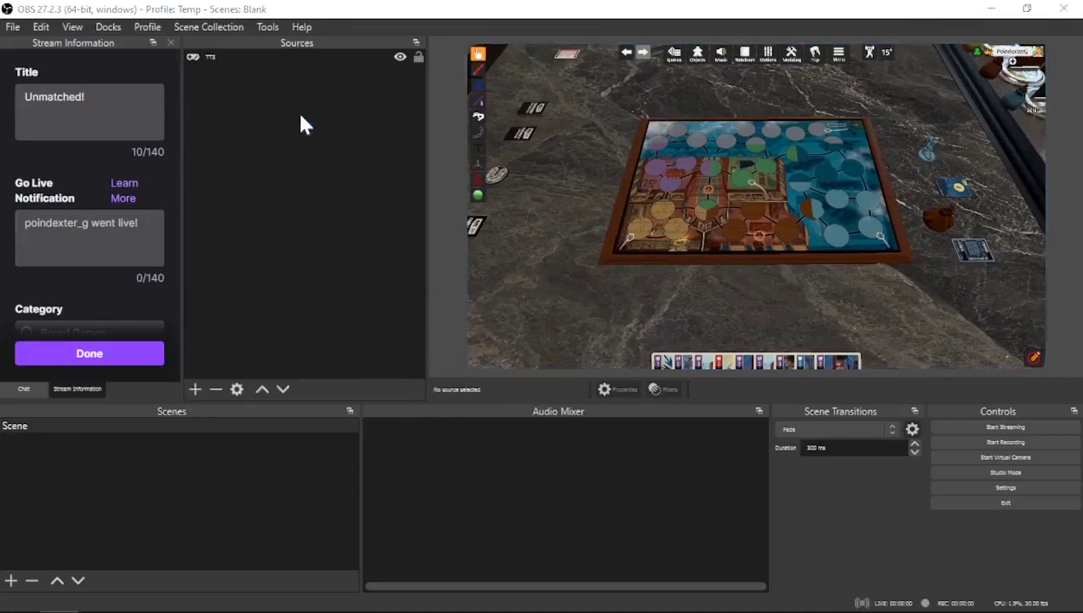
type("Headse")
type("hones")
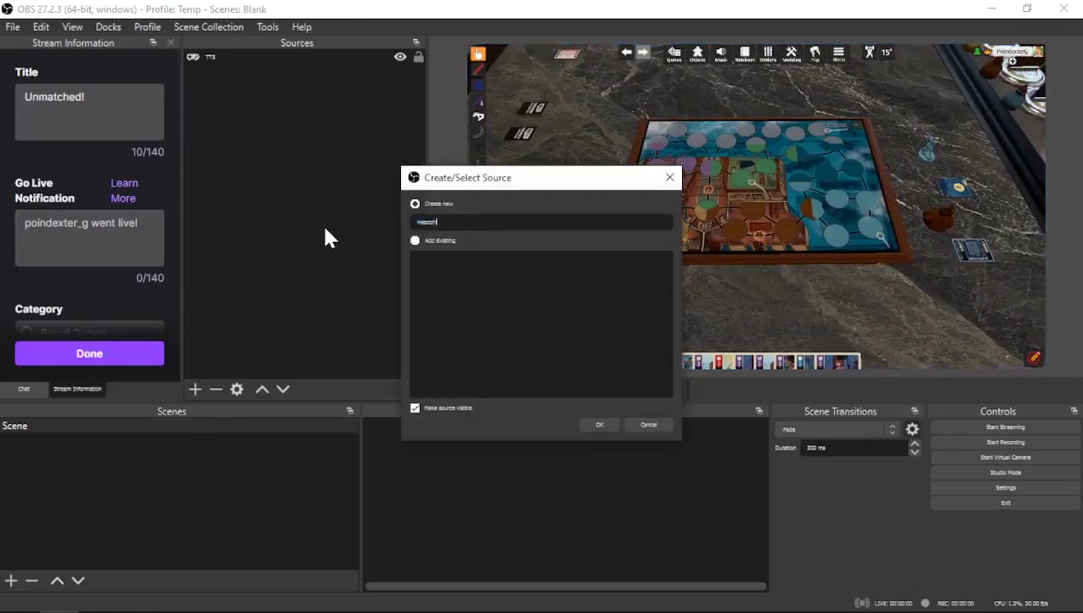
left_click(599, 425)
left_click(804, 109)
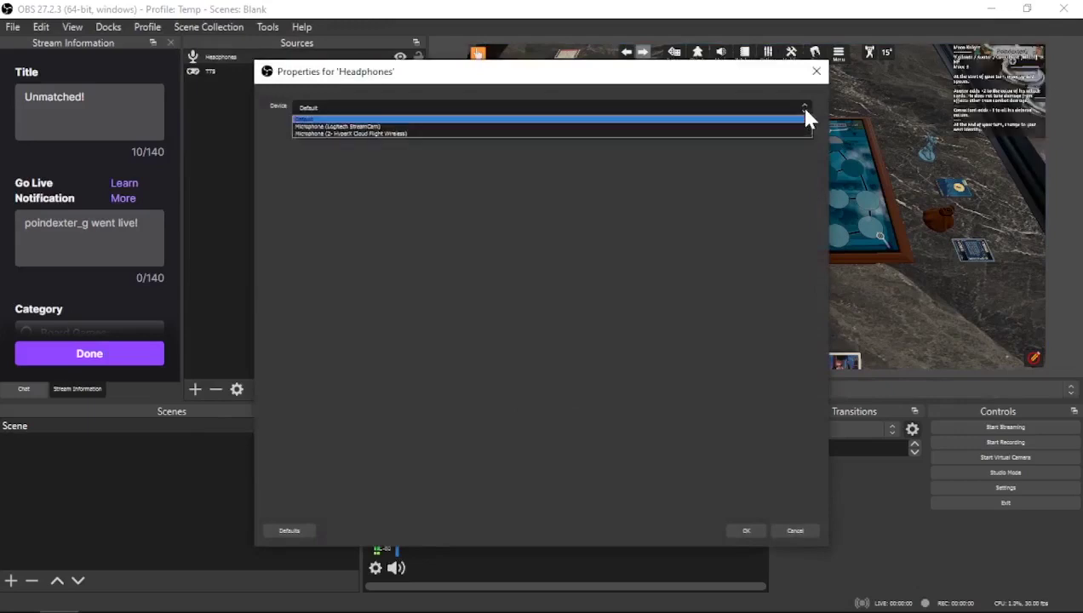
left_click(436, 134)
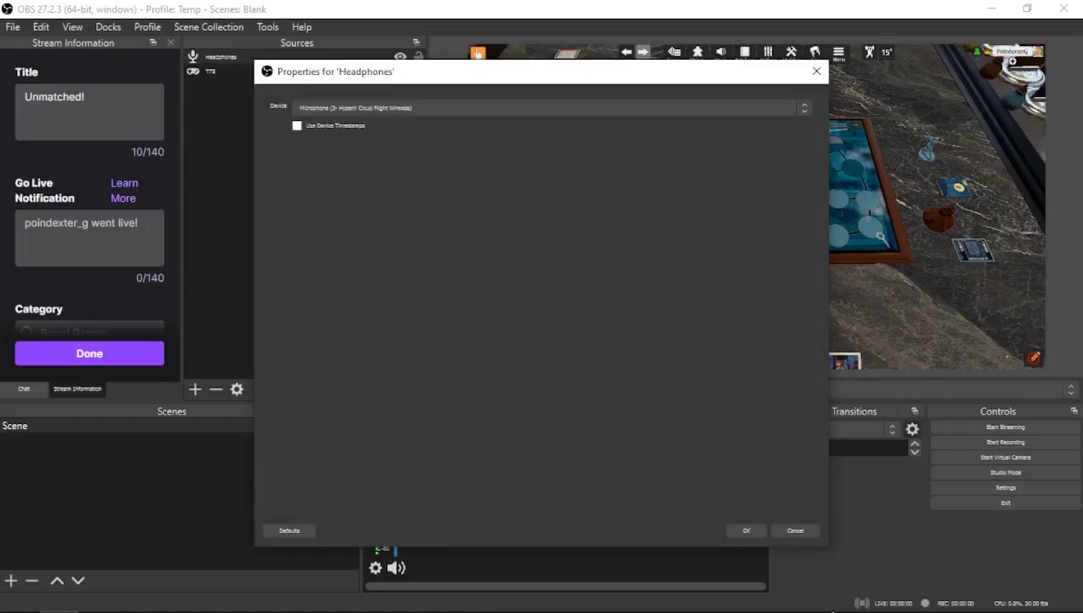
left_click(747, 532)
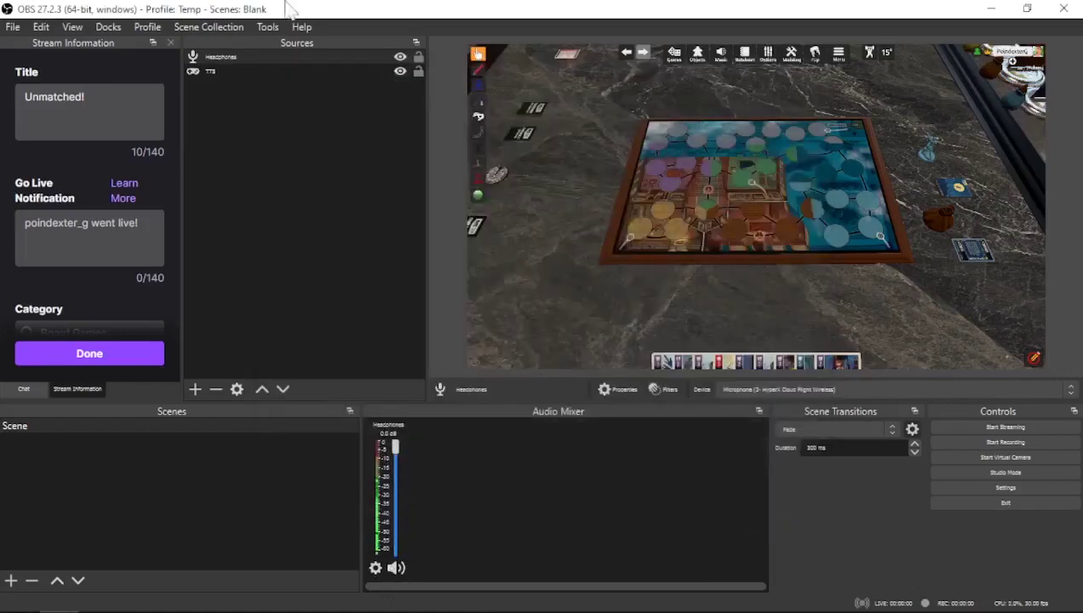
left_click(195, 389)
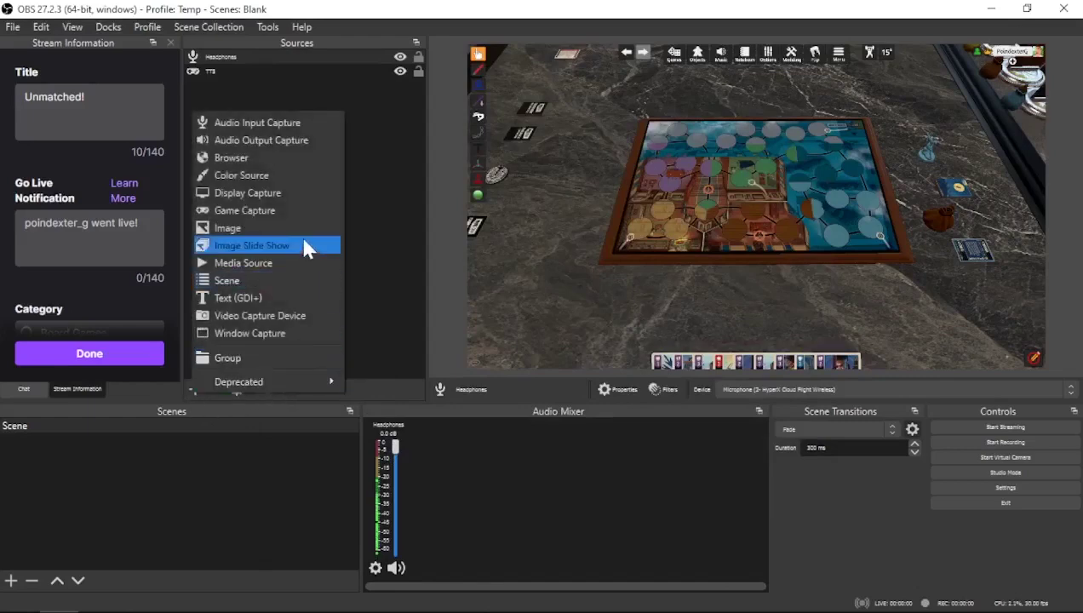
Add an Audio Output Capture named 'Computer Default Audio' on the Default device
left_click(292, 140)
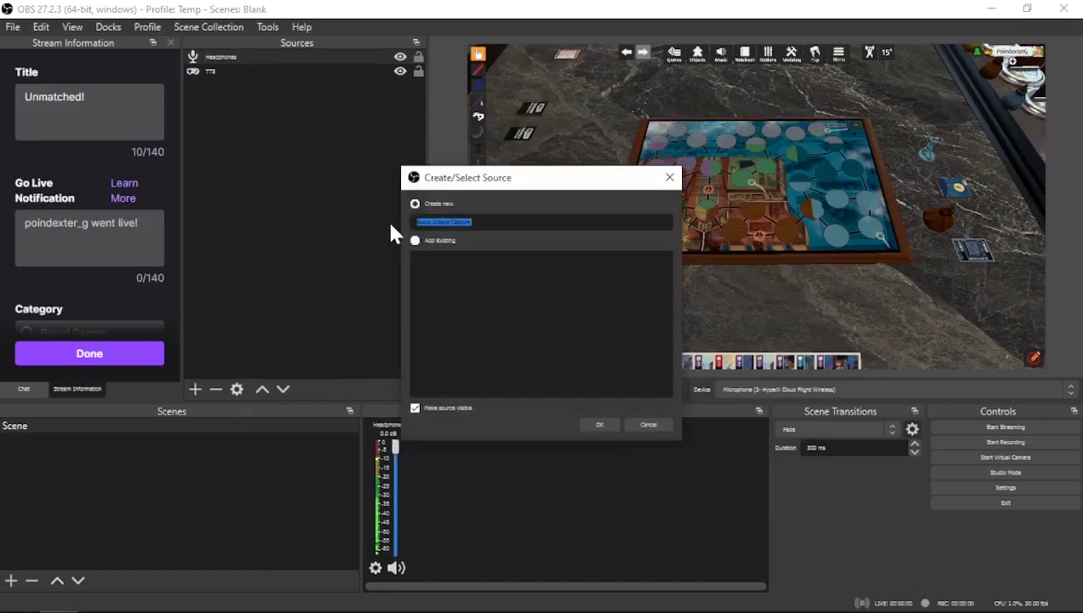
type("d")
key("BackSpace")
type("Computer Default Aud")
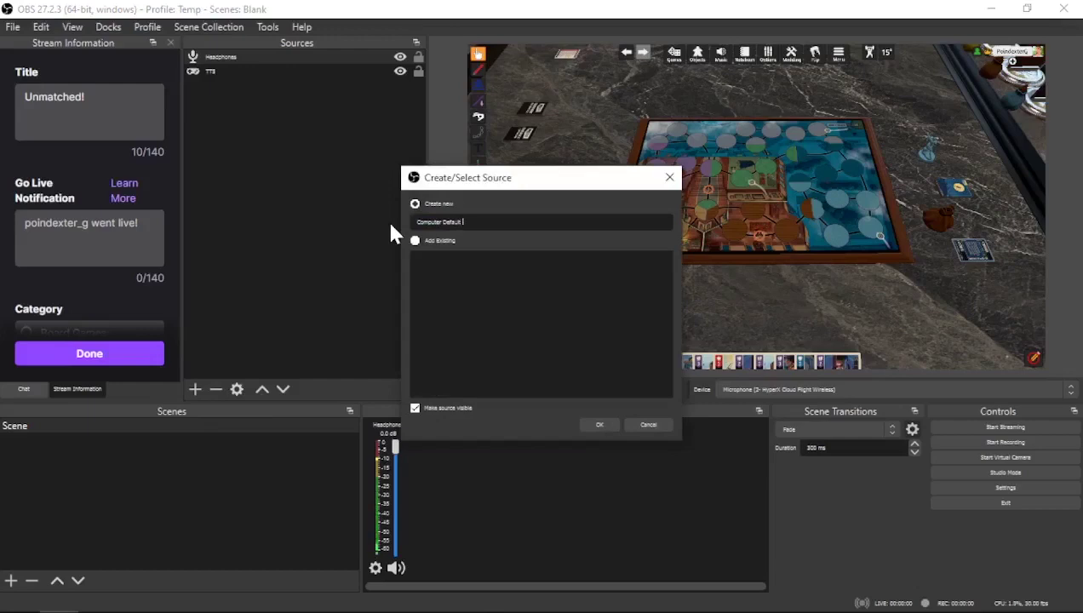
type("io")
left_click(599, 426)
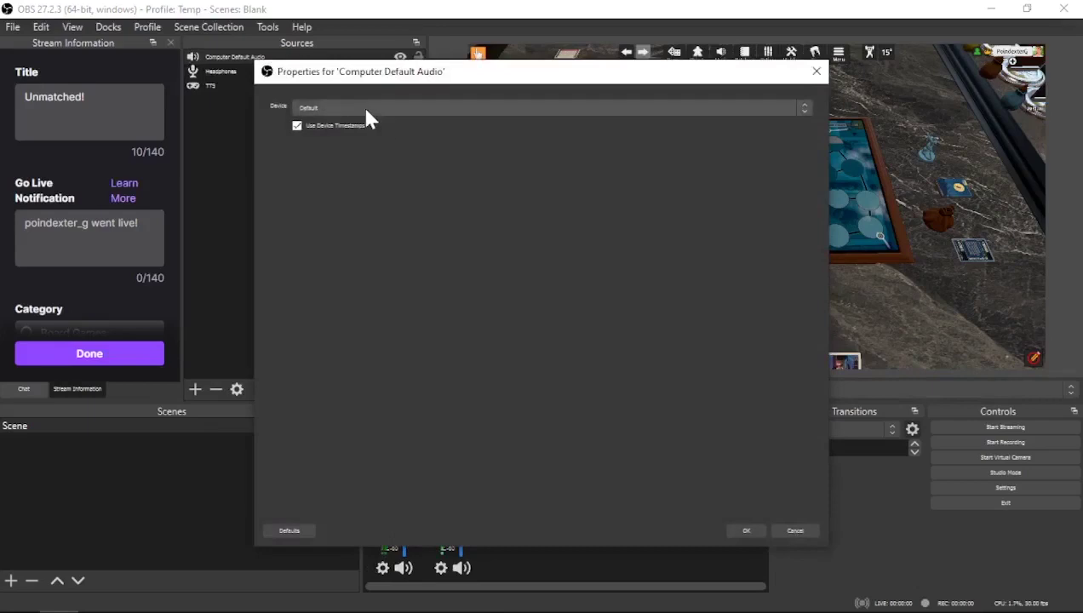
left_click(364, 109)
left_click(346, 119)
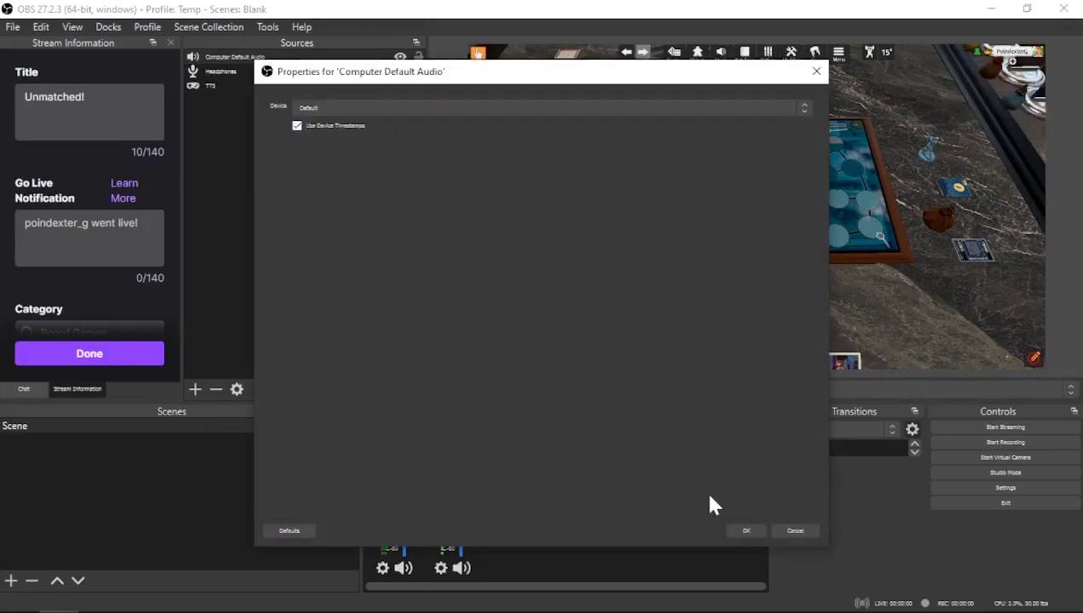
left_click(745, 532)
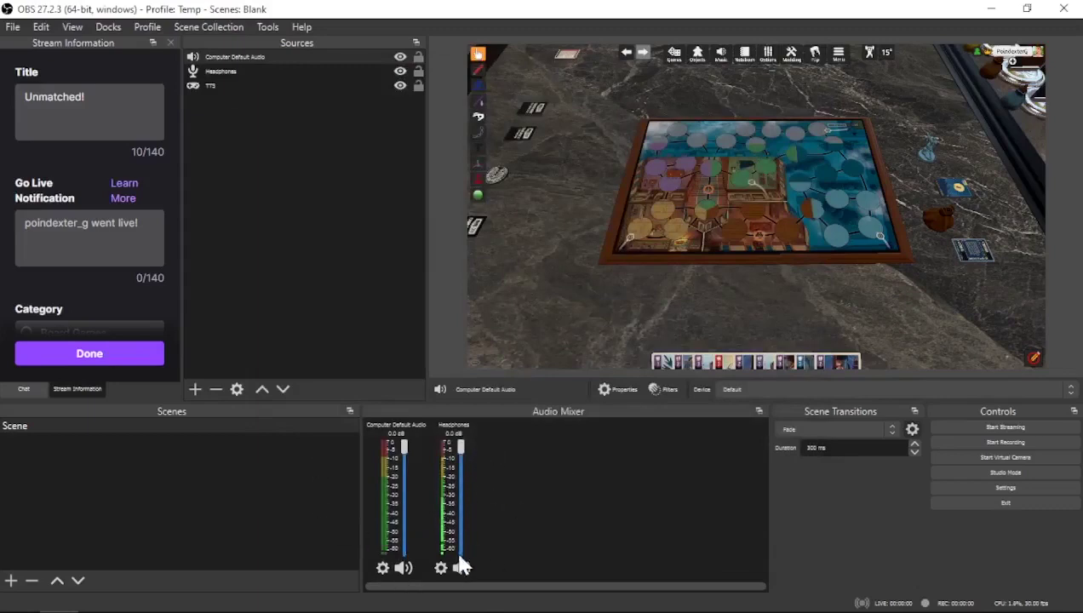
Flip the token and then the whole game table over in Tabletop Simulator
mouse_move(59, 596)
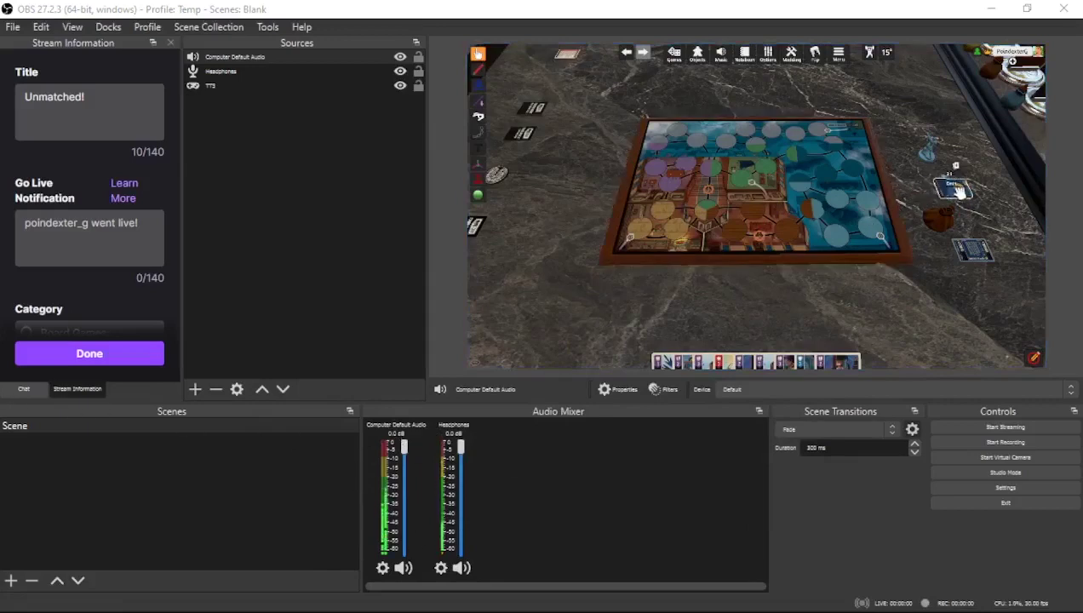
key("f")
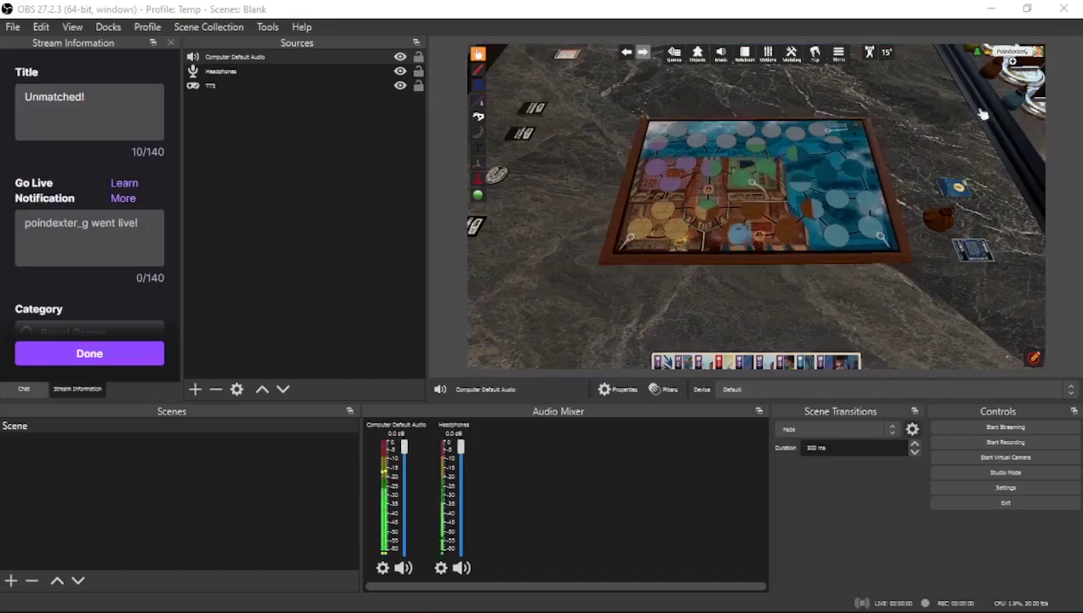
left_click(815, 55)
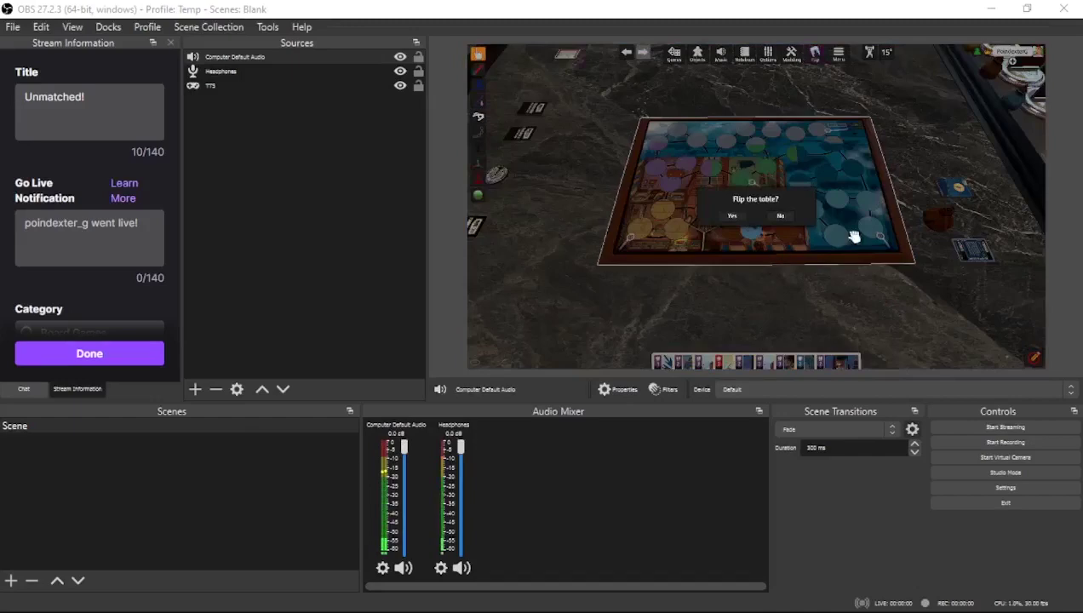
left_click(734, 216)
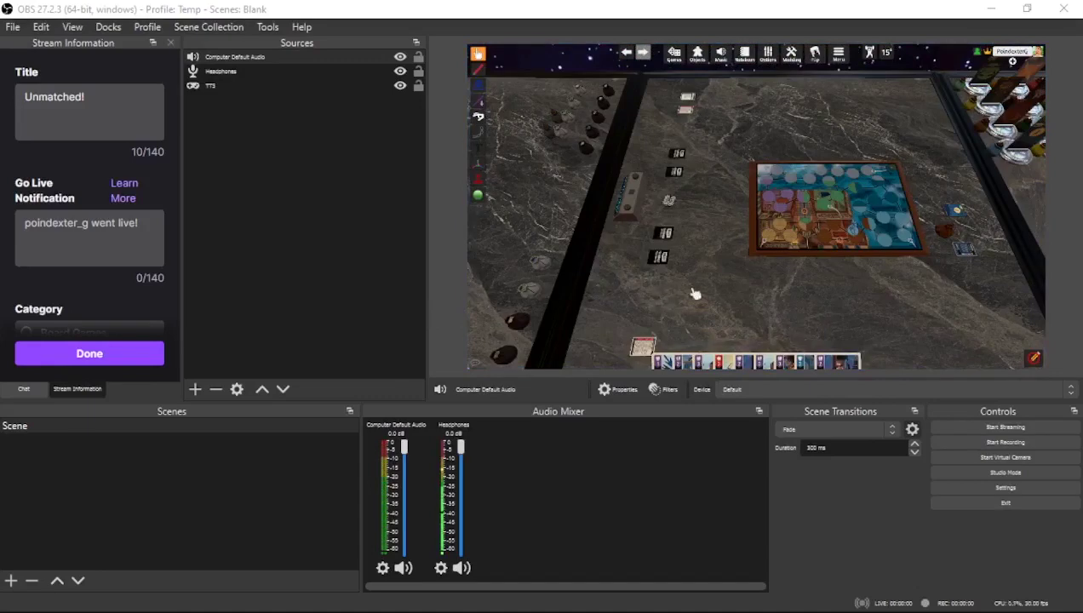
Zoom and pan the camera onto the board, deselect the audio source, and open Settings
scroll(844, 310, "up", 5)
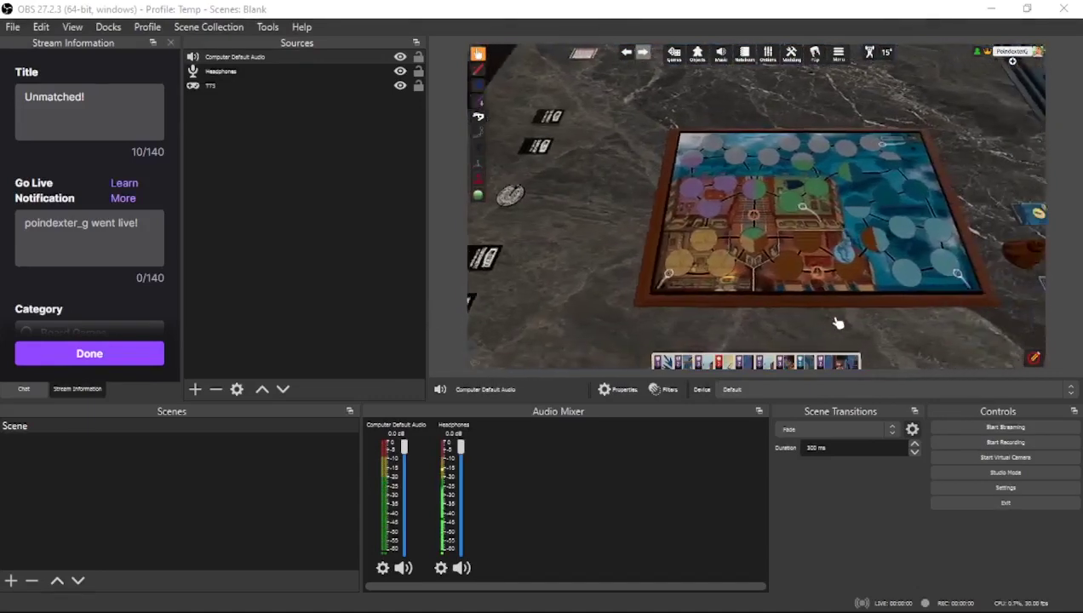
key("d")
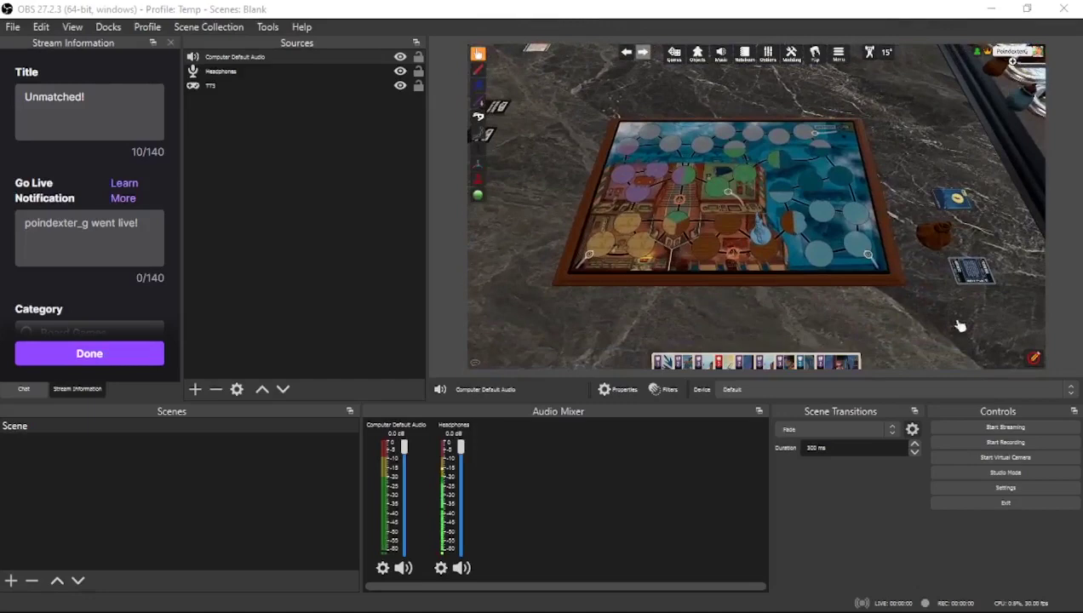
left_click(440, 165)
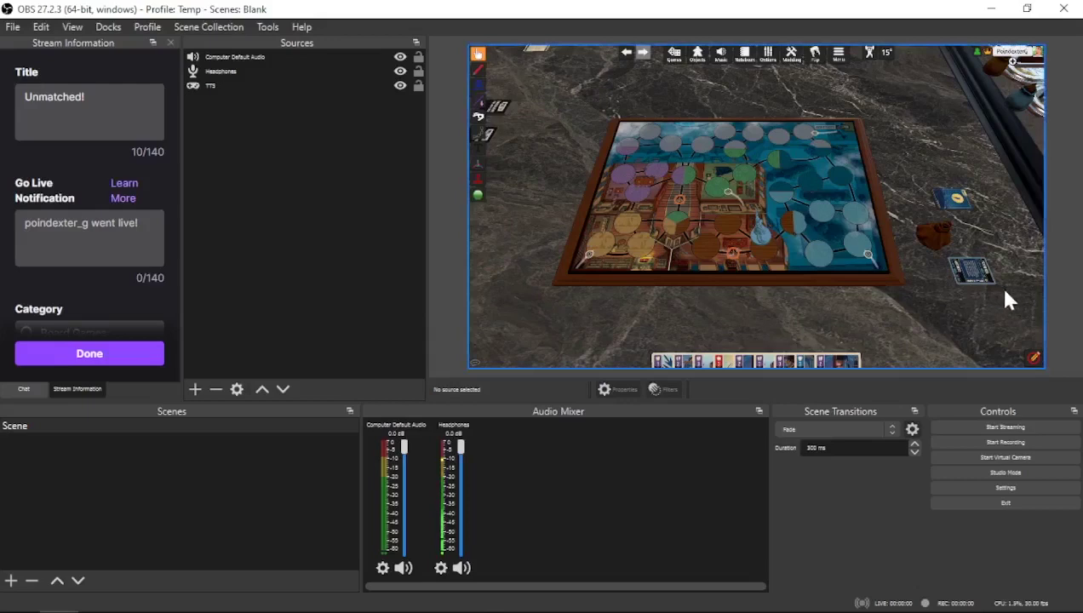
left_click(1014, 487)
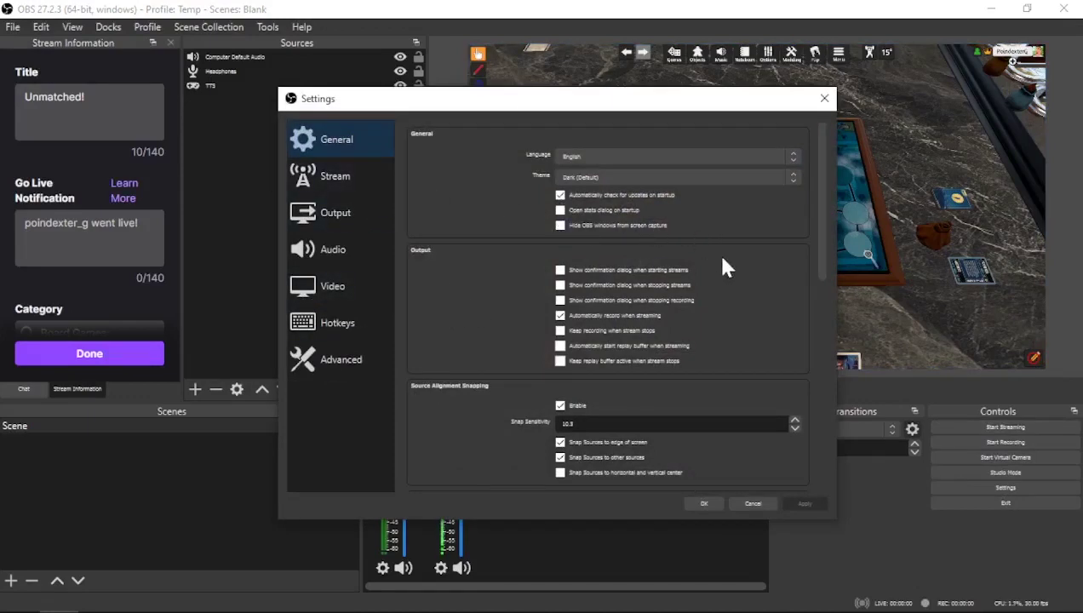
Review the Stream page showing Twitch with Auto server, then move to Output settings
scroll(733, 266, "down", 6)
scroll(740, 259, "up", 6)
left_click(356, 180)
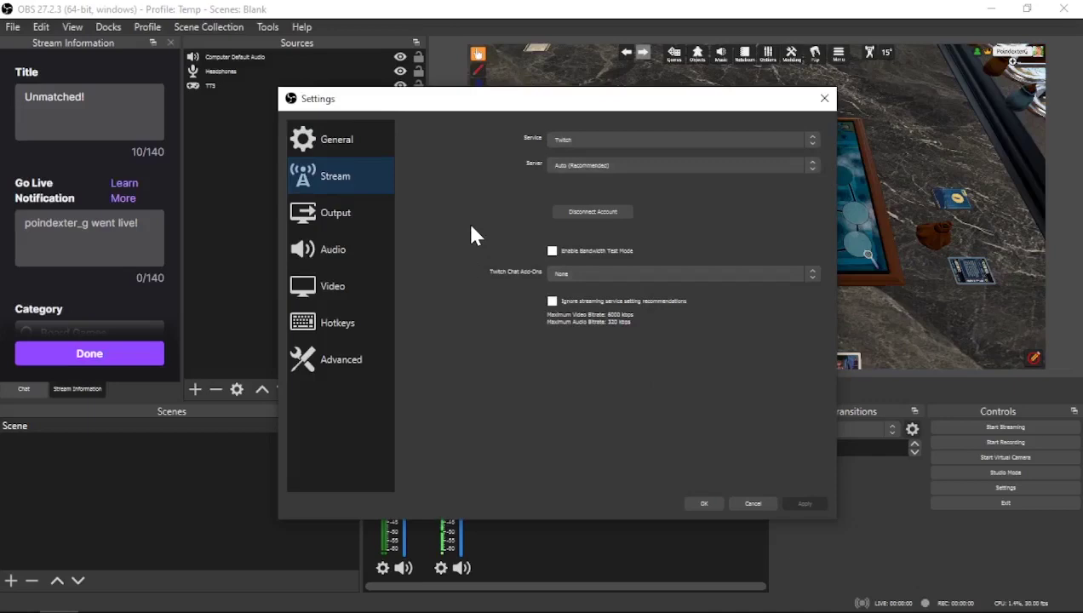
left_click(339, 213)
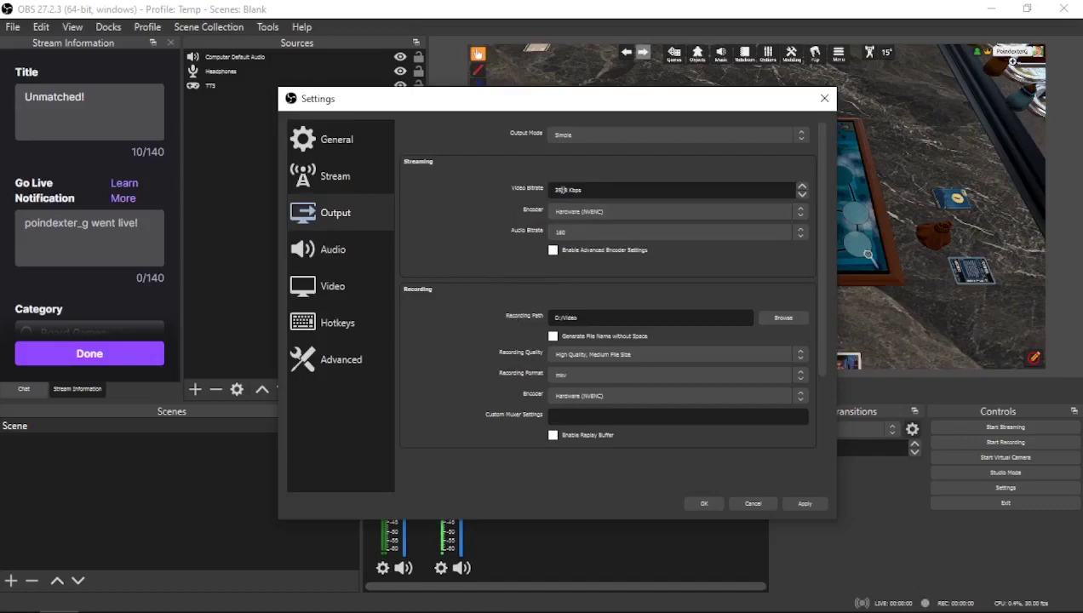
Set the streaming video bitrate to 3000 Kbps and apply it
key("ctrl+a")
type("3000")
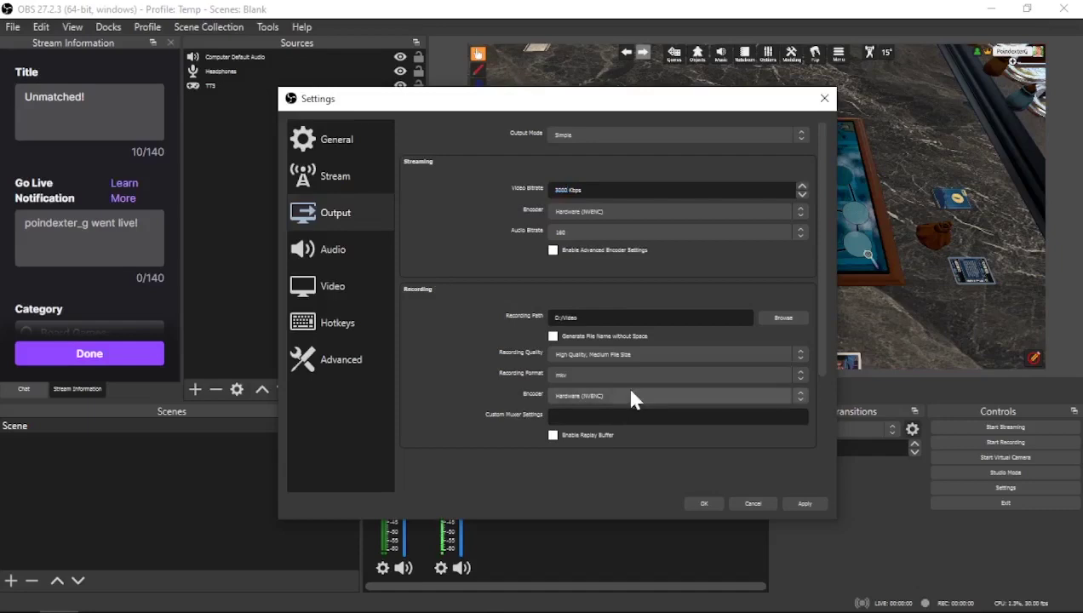
left_click(800, 504)
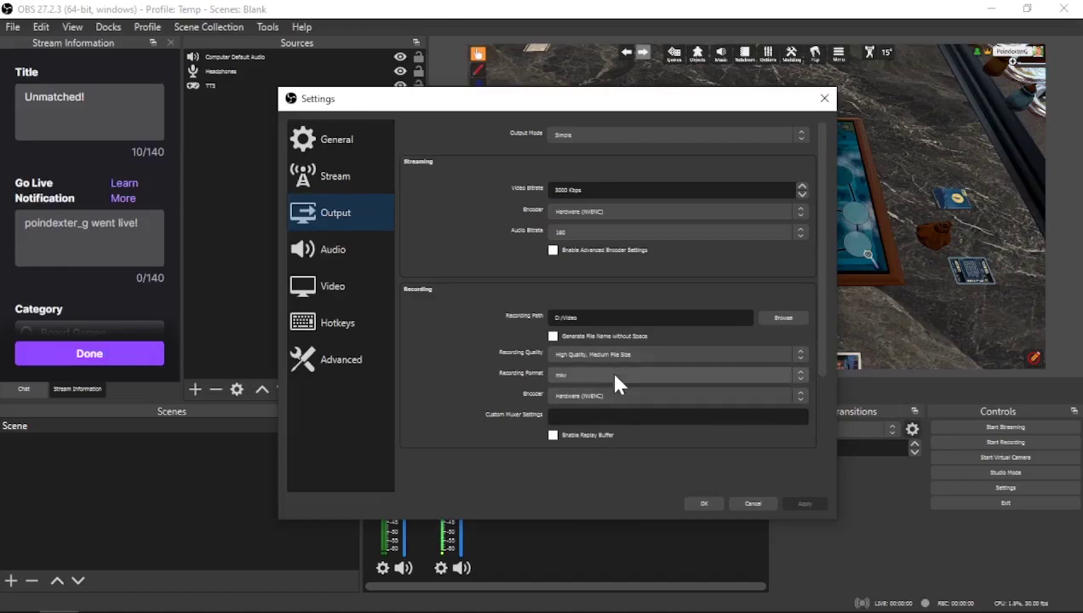
left_click(328, 291)
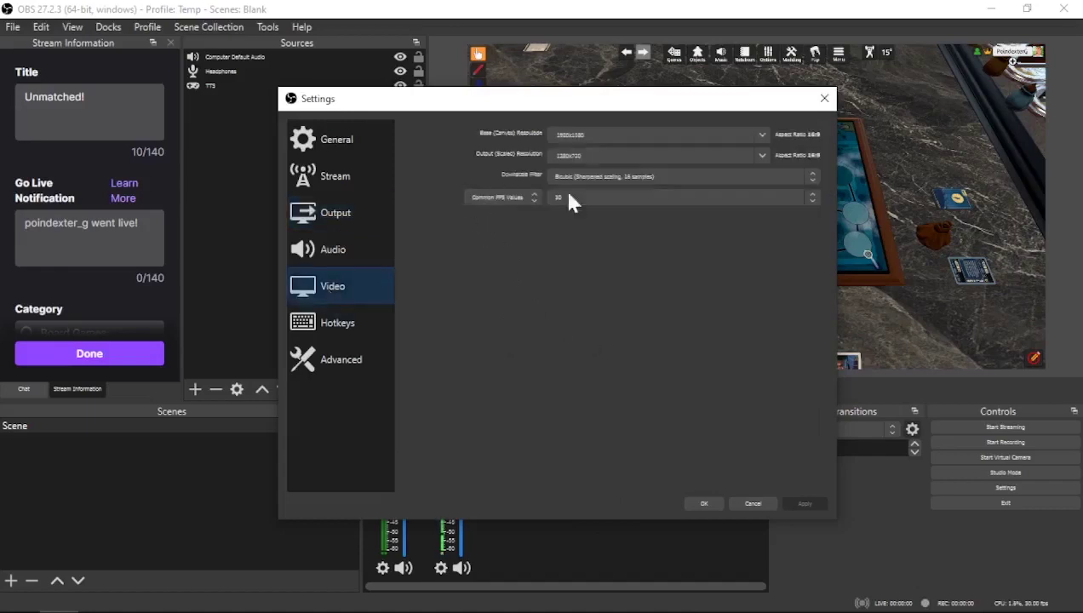
Try 1280x720 as the scaled output resolution and apply it
left_click(763, 157)
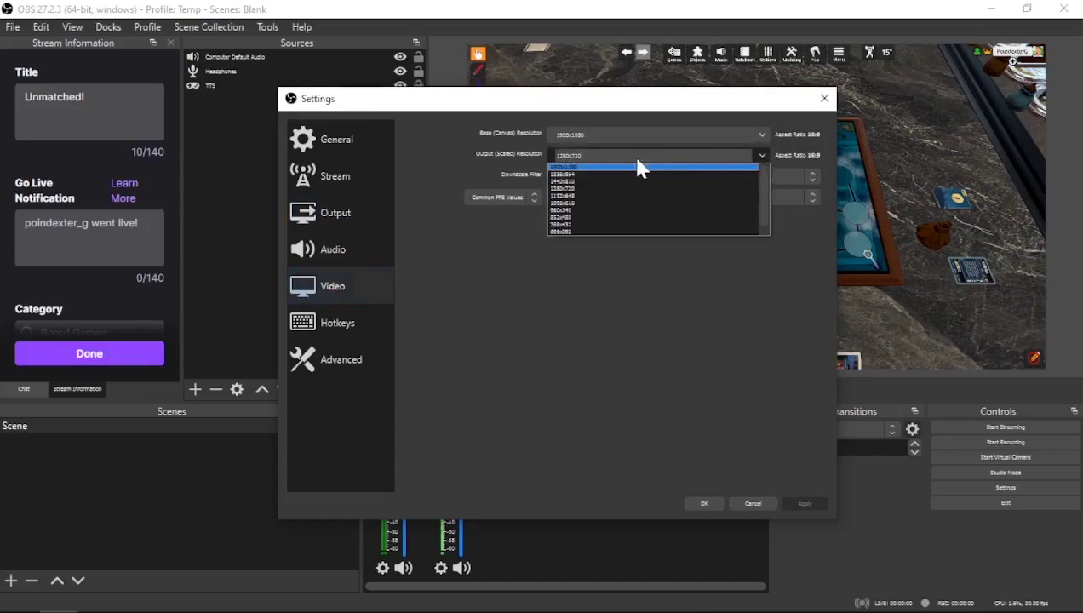
left_click(578, 167)
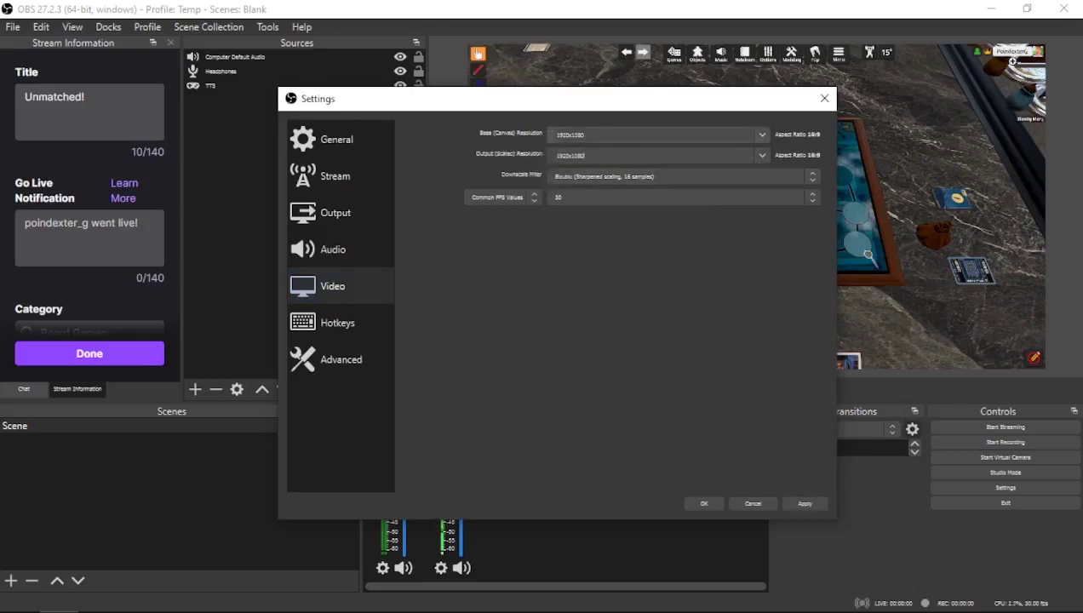
left_click(751, 155)
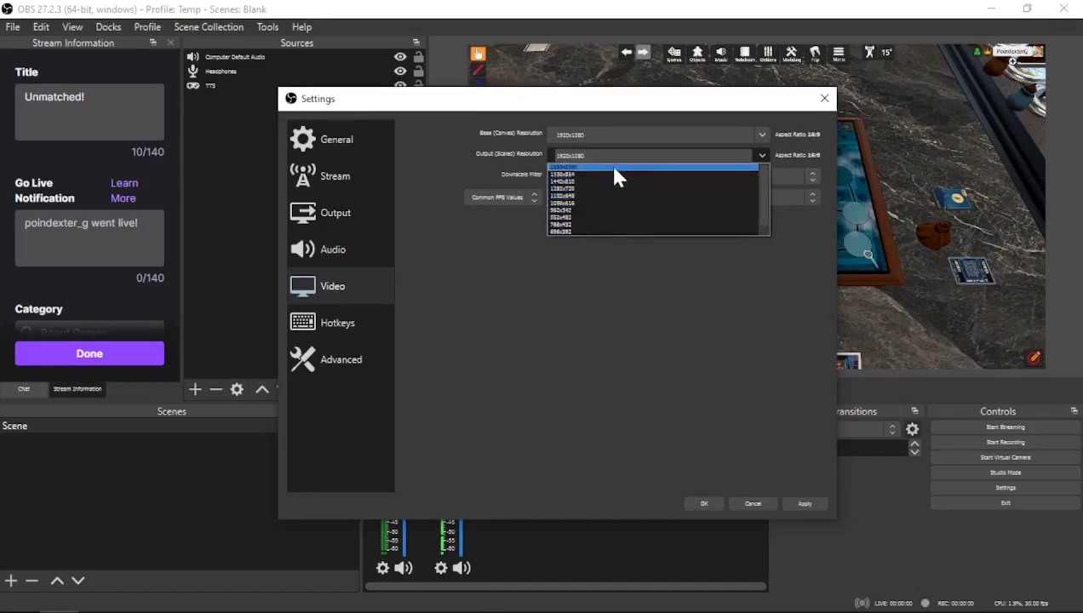
left_click(608, 189)
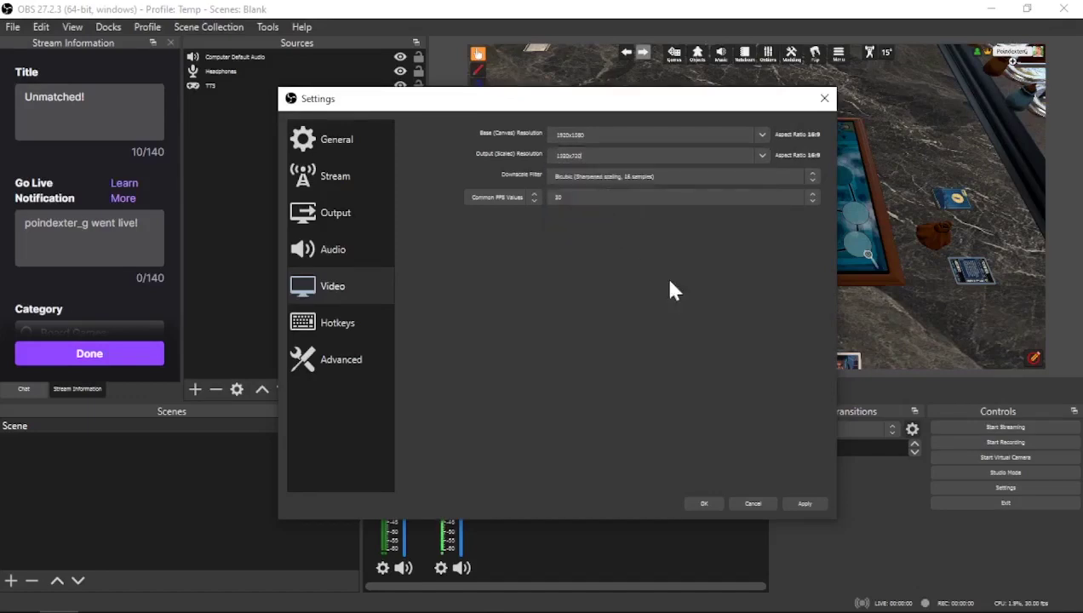
left_click(805, 503)
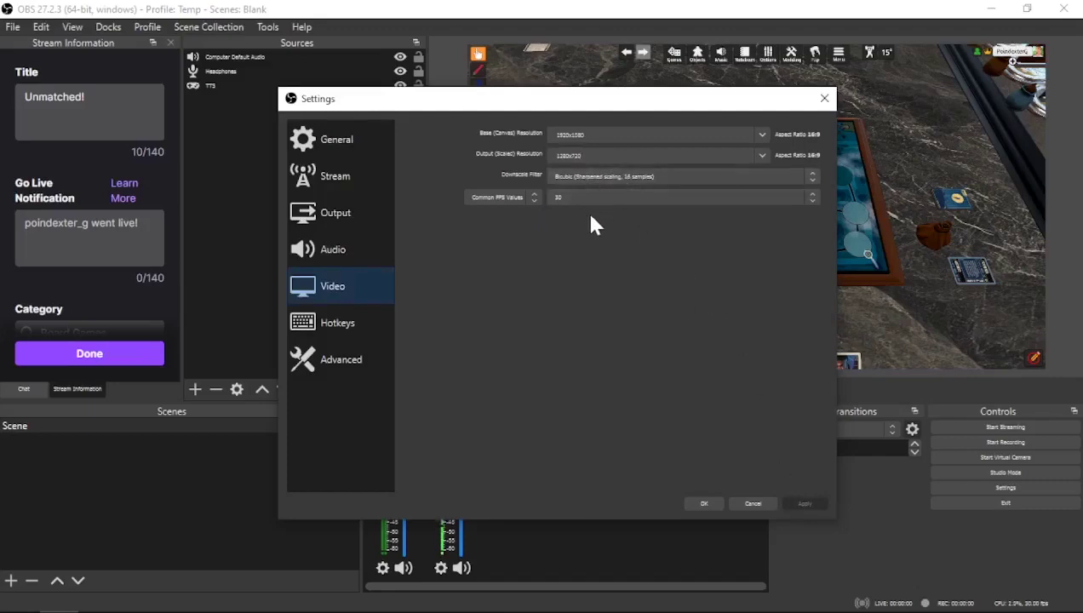
Set the output resolution back to 1920x1080 and save the settings
left_click(761, 155)
left_click(589, 166)
key("Home")
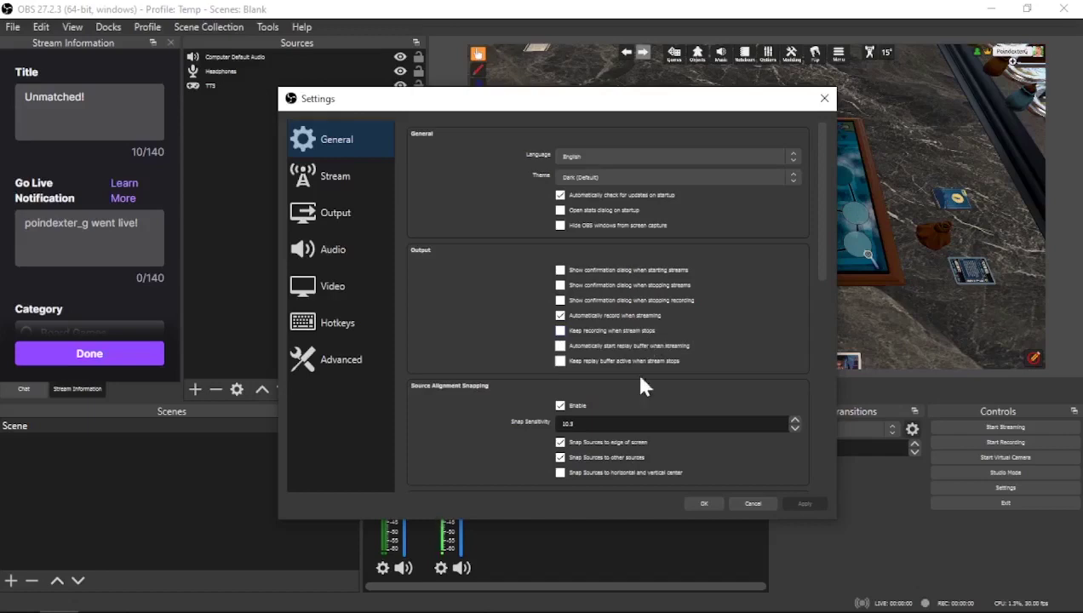
left_click(706, 504)
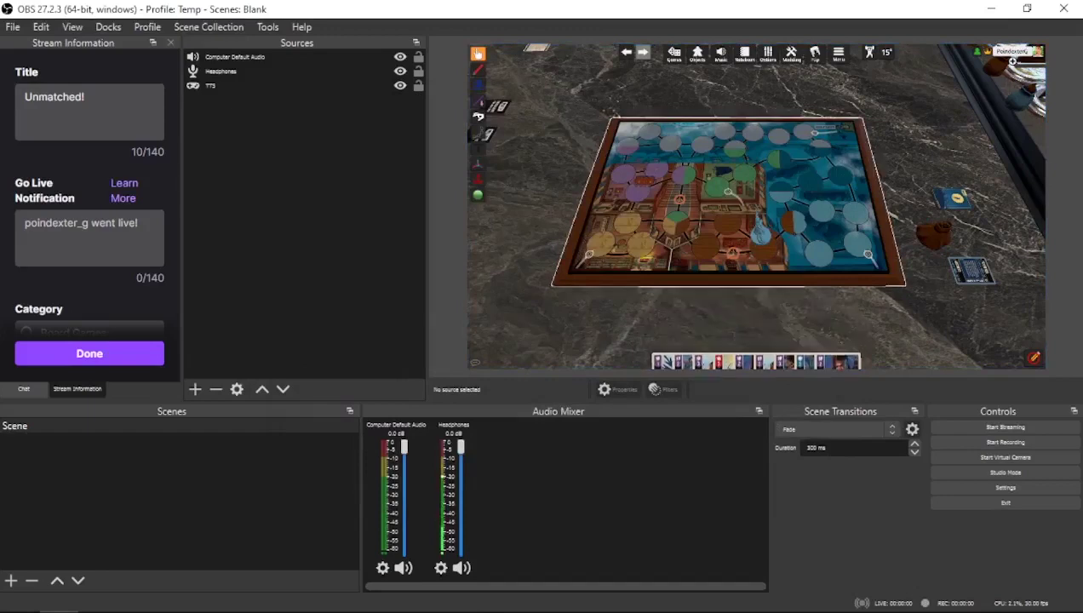
Add a Video Capture Device source named Webcam
left_click(296, 198)
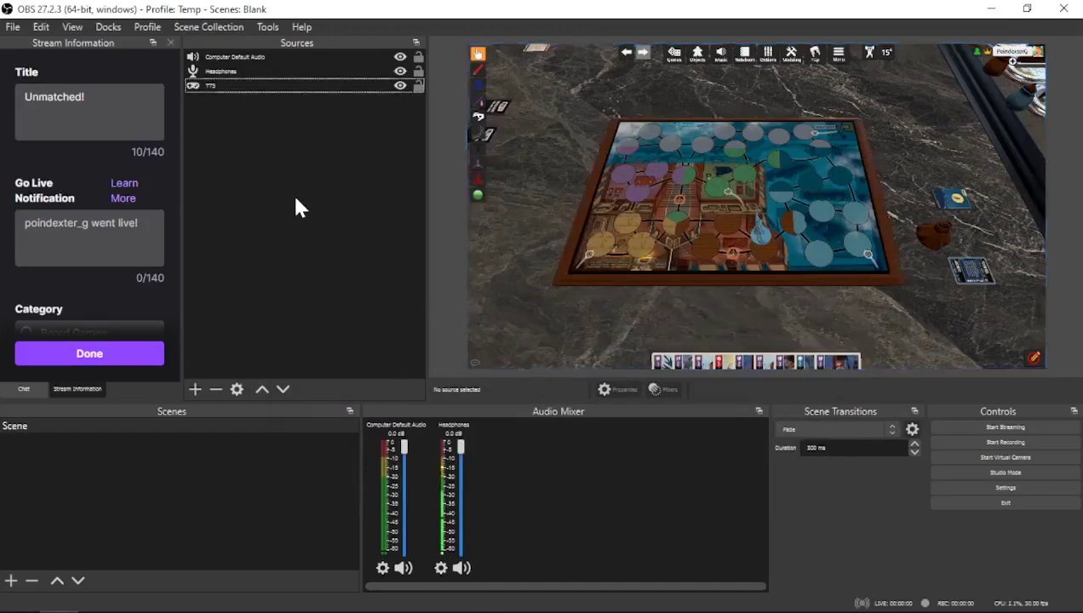
left_click(197, 389)
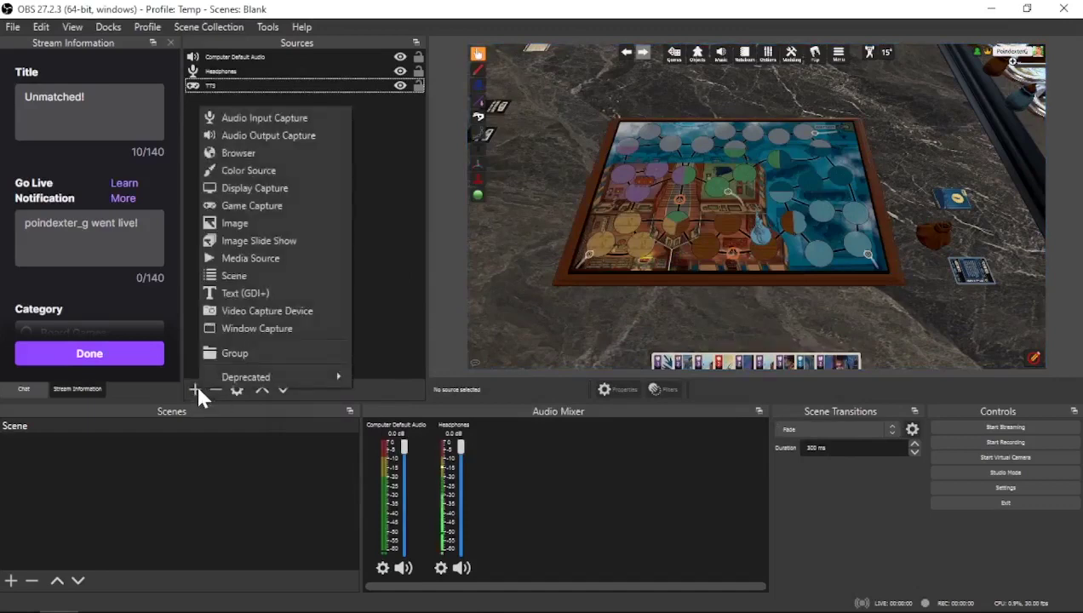
left_click(314, 321)
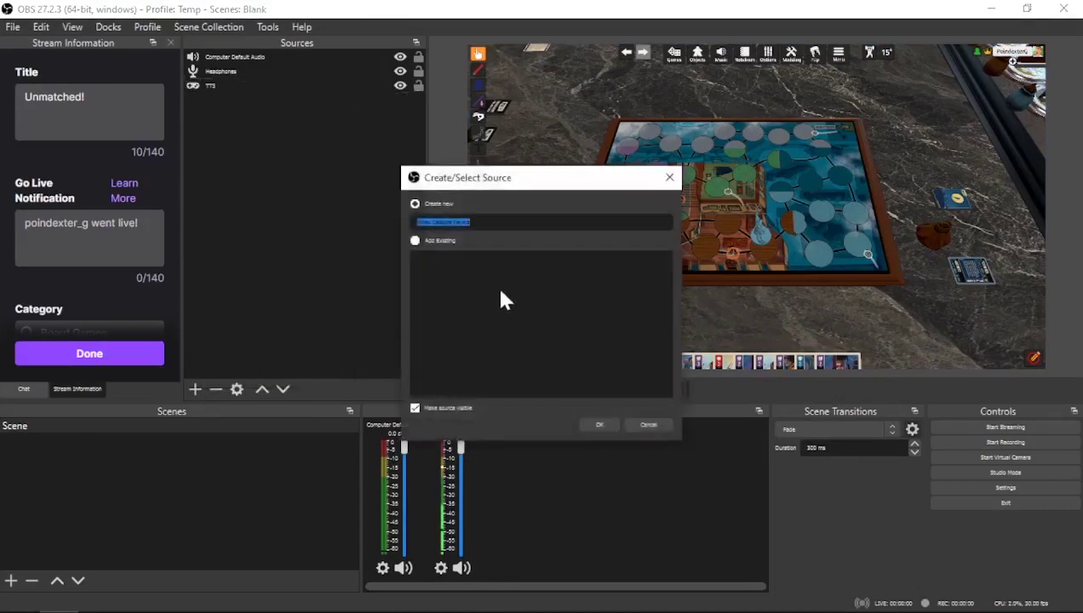
type("Webcam")
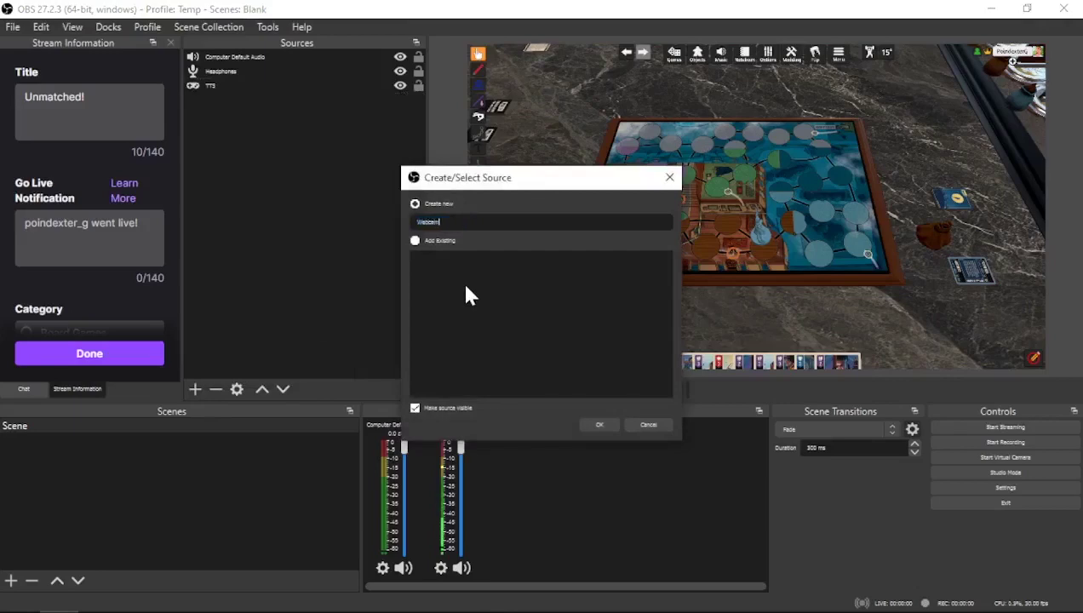
left_click(600, 425)
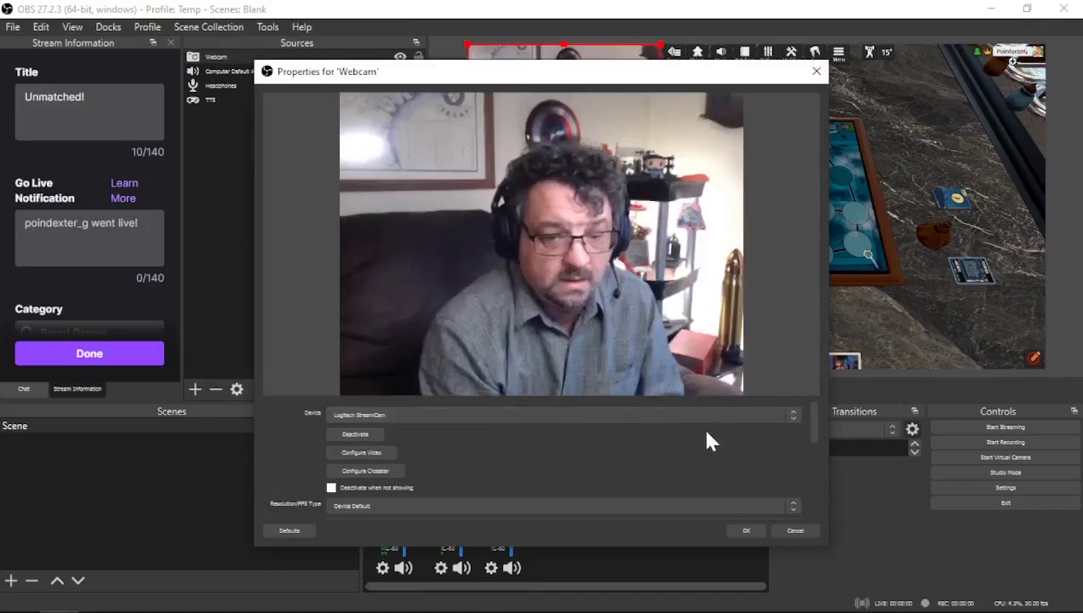
Switch the Webcam to a custom resolution of 1920x1080
scroll(647, 464, "down", 5)
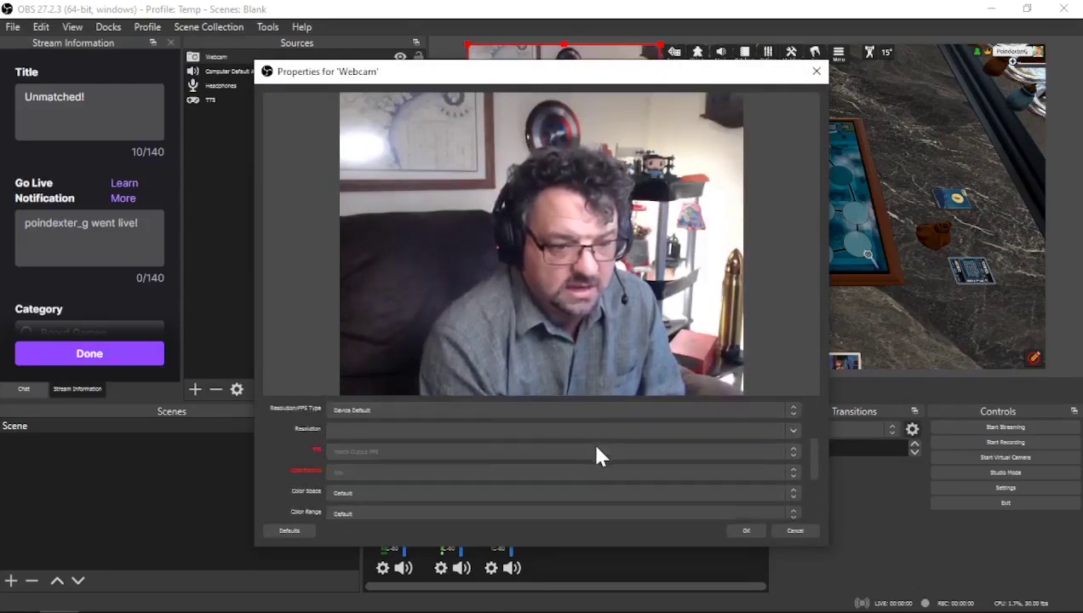
scroll(595, 454, "up", 2)
scroll(594, 454, "down", 1)
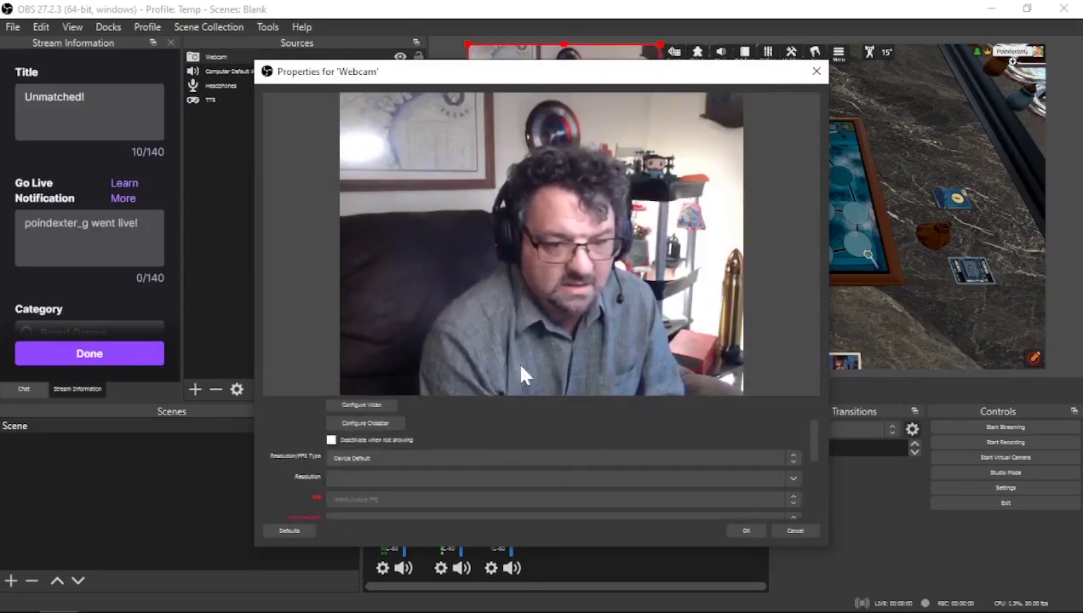
left_click(788, 461)
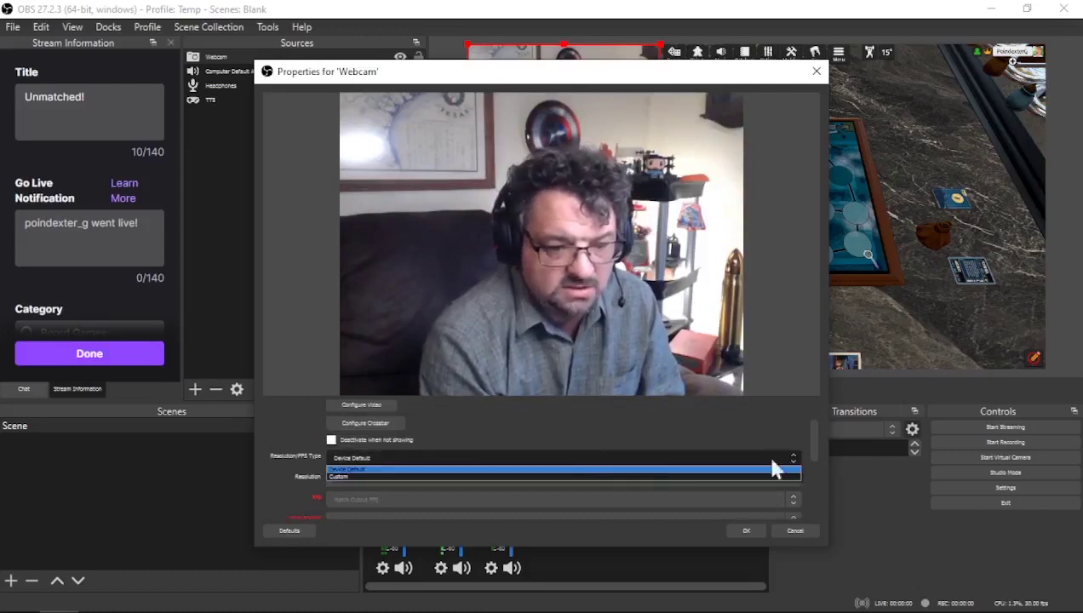
left_click(349, 477)
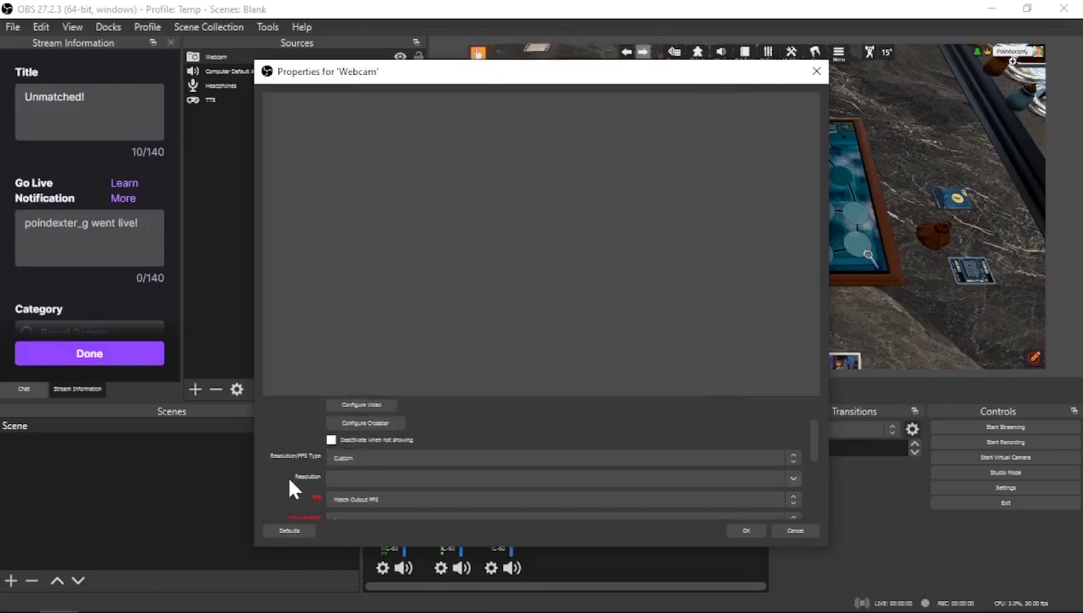
scroll(294, 485, "down", 1)
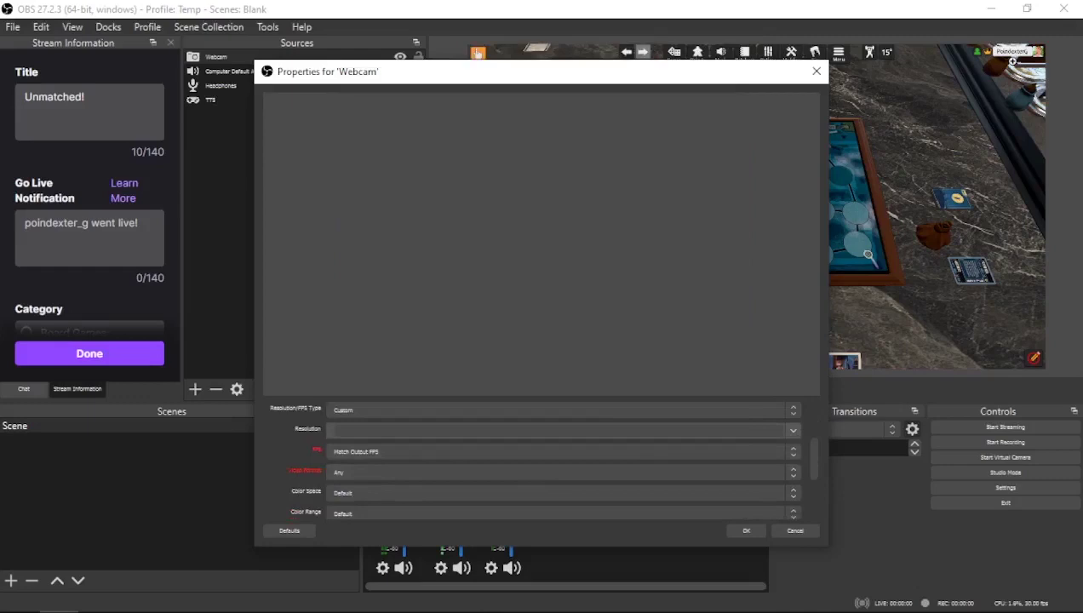
left_click(791, 430)
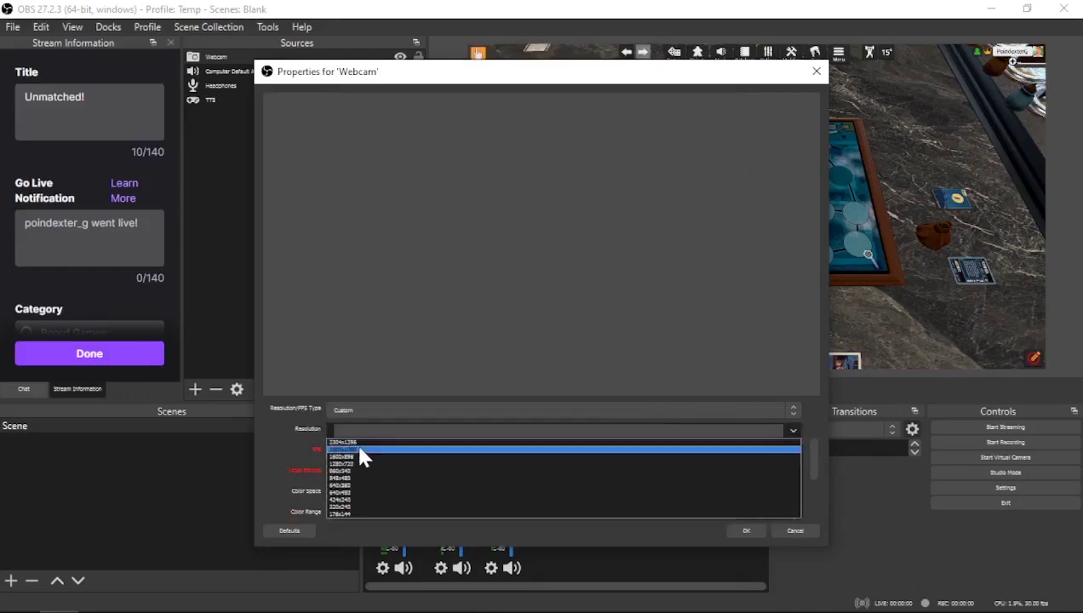
left_click(355, 449)
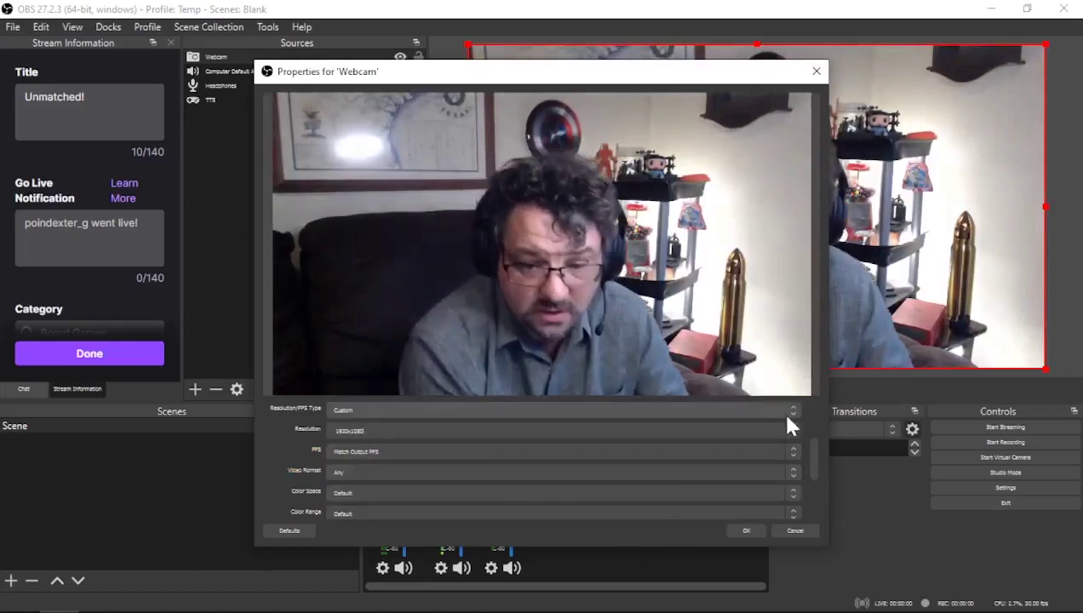
Compare 848x480, 1920x1080, 640x480 and 1280x720 webcam resolutions
left_click(788, 431)
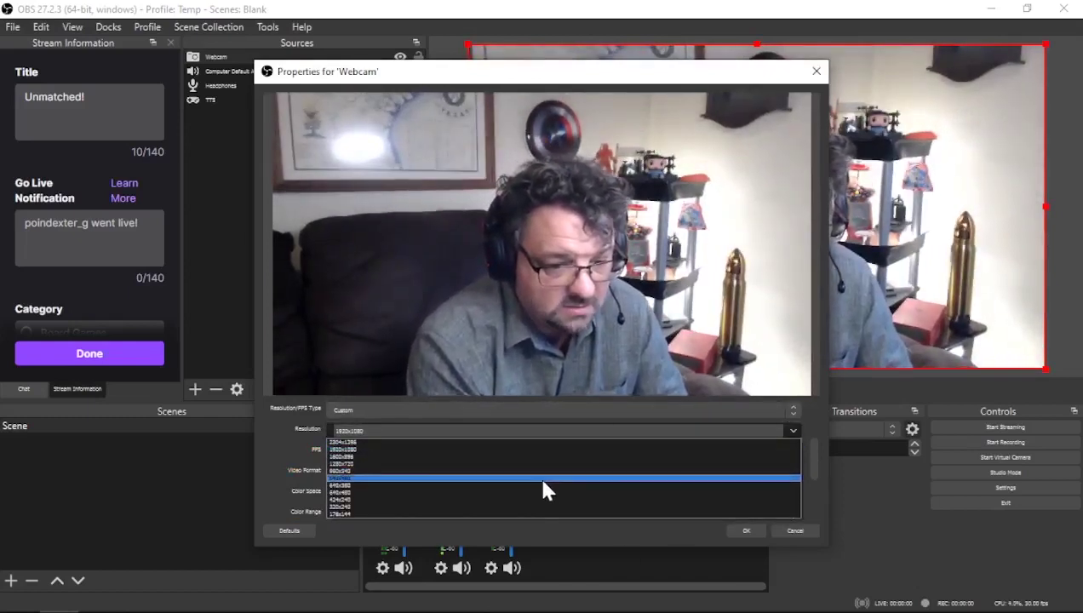
left_click(540, 477)
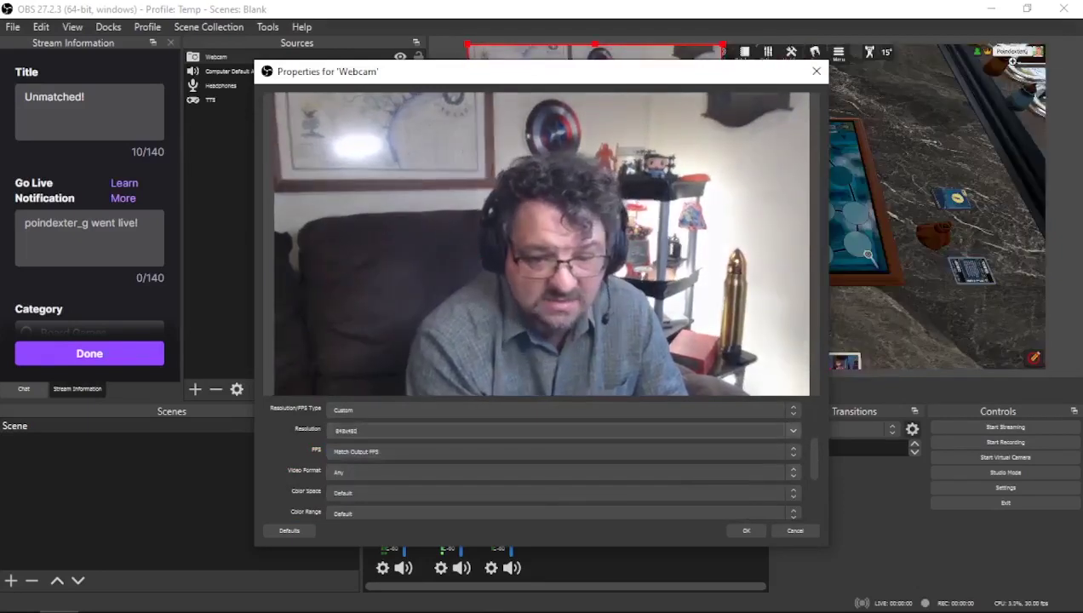
left_click(789, 431)
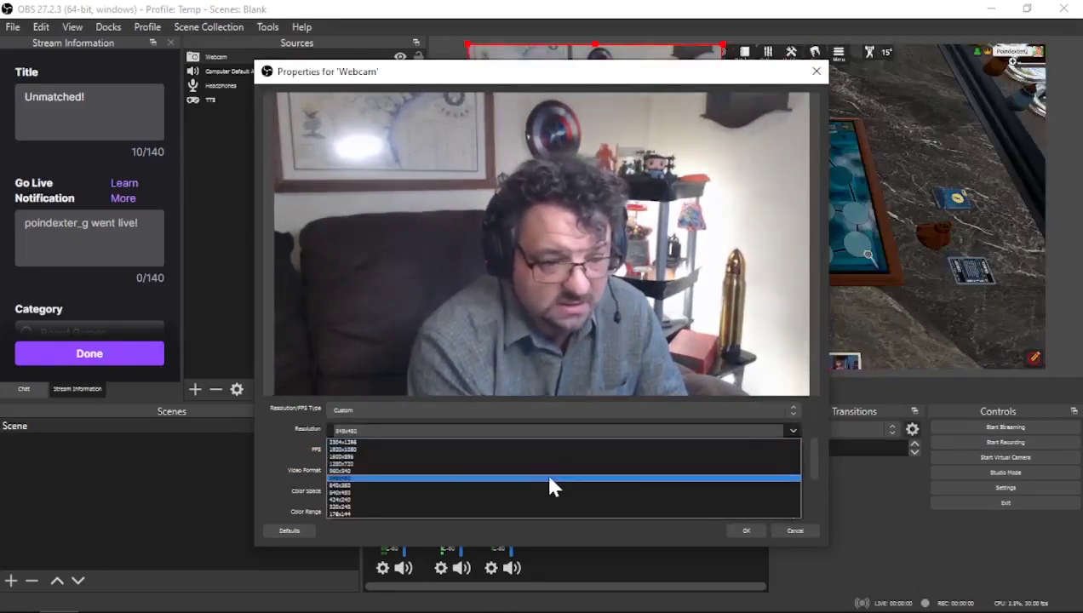
left_click(392, 448)
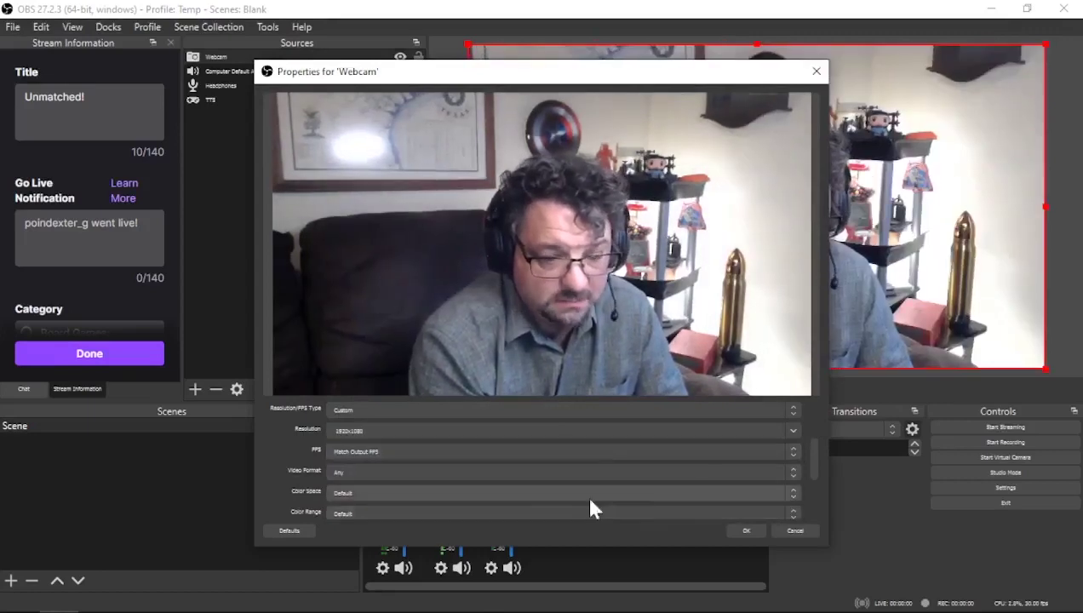
left_click(790, 433)
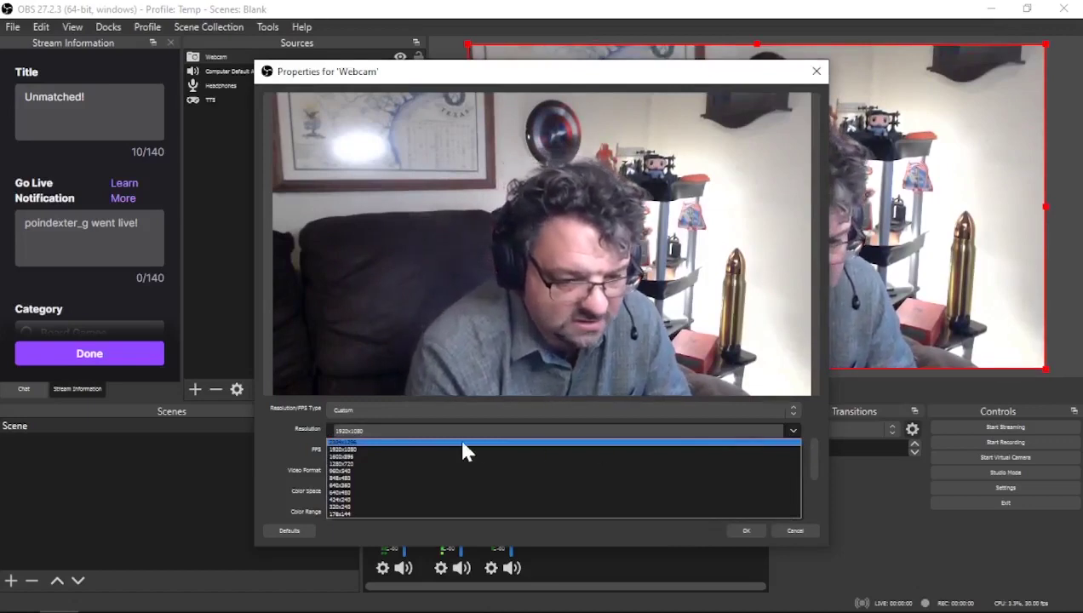
left_click(367, 492)
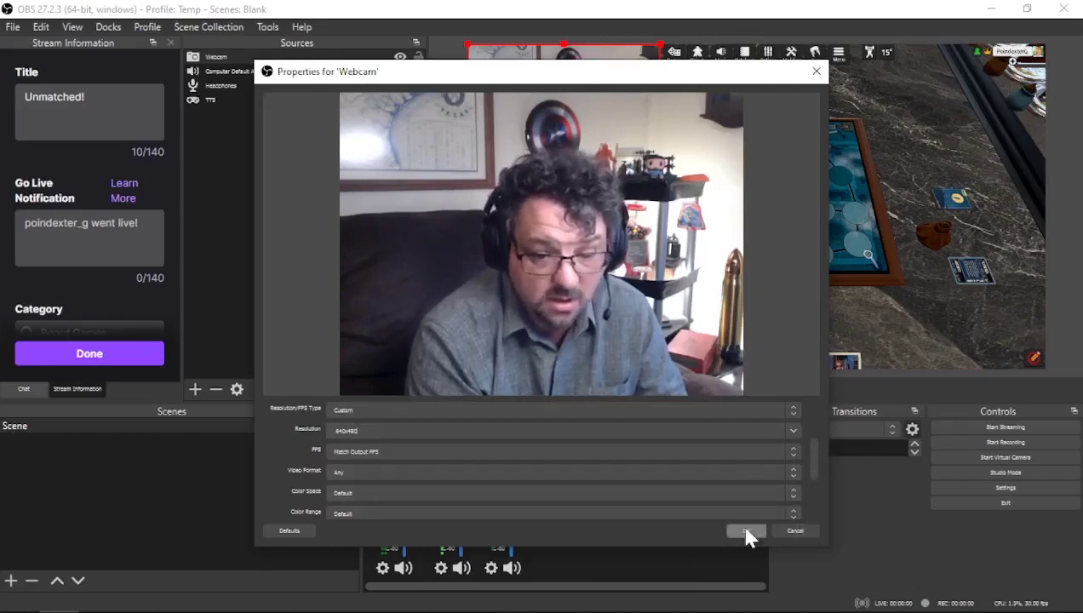
left_click(792, 433)
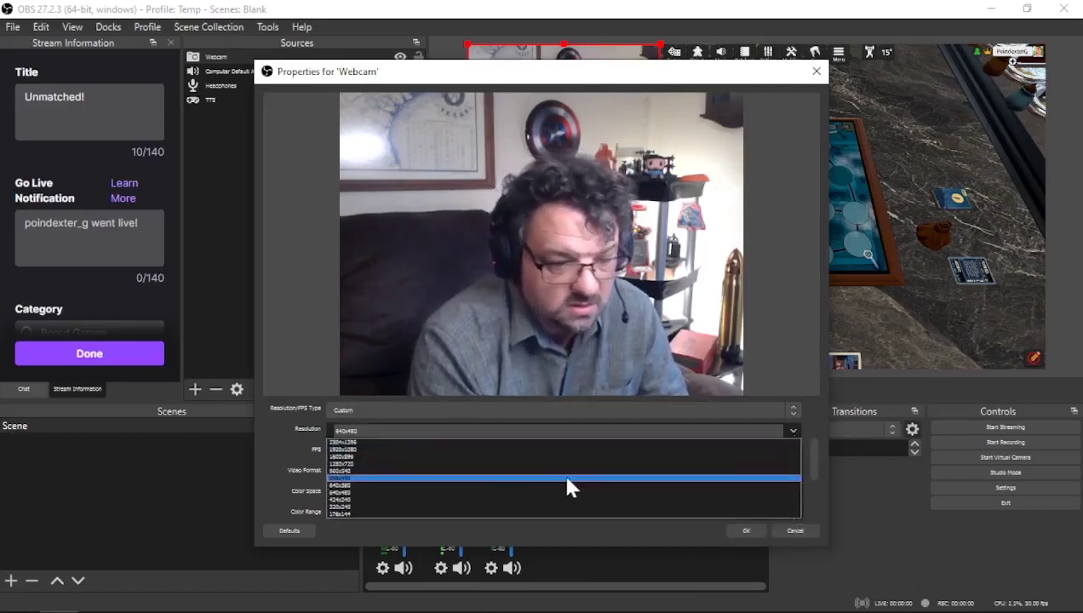
left_click(450, 497)
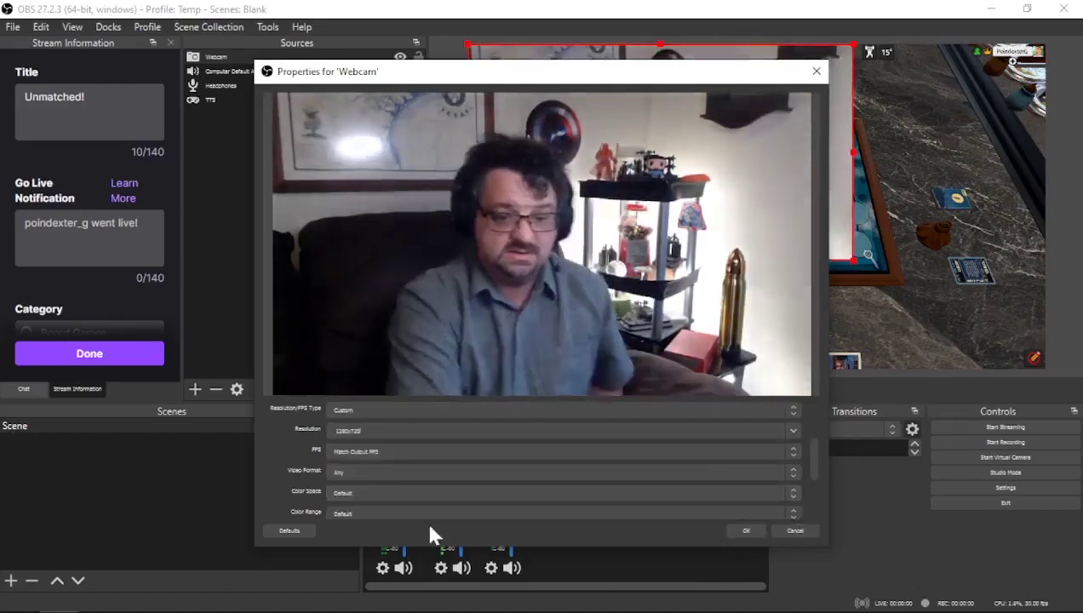
Try 2304x1296, then settle on 1920x1080 and close the Webcam properties
left_click(791, 432)
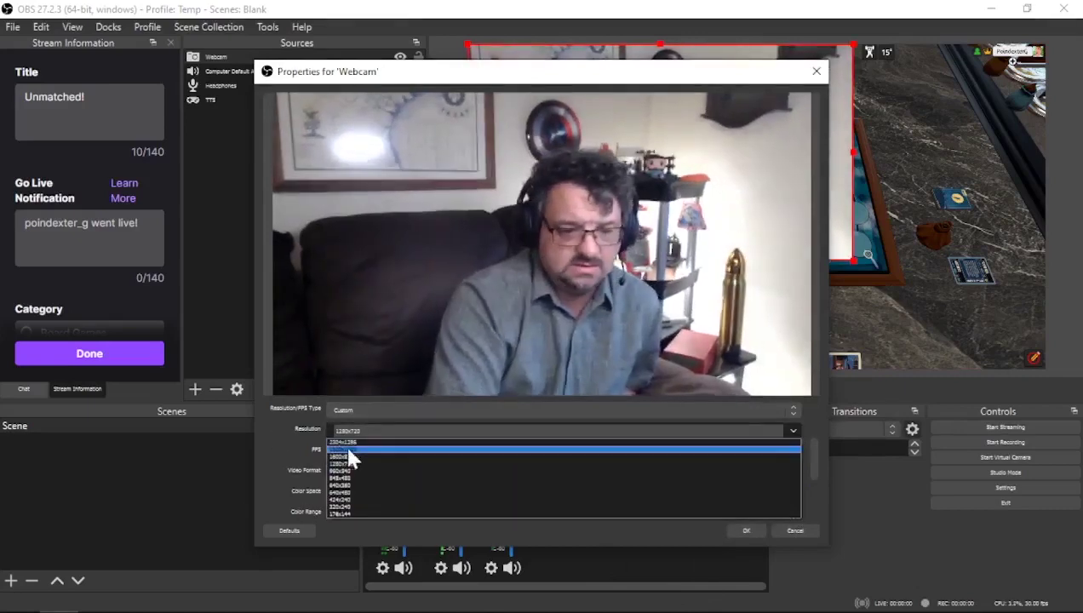
left_click(379, 452)
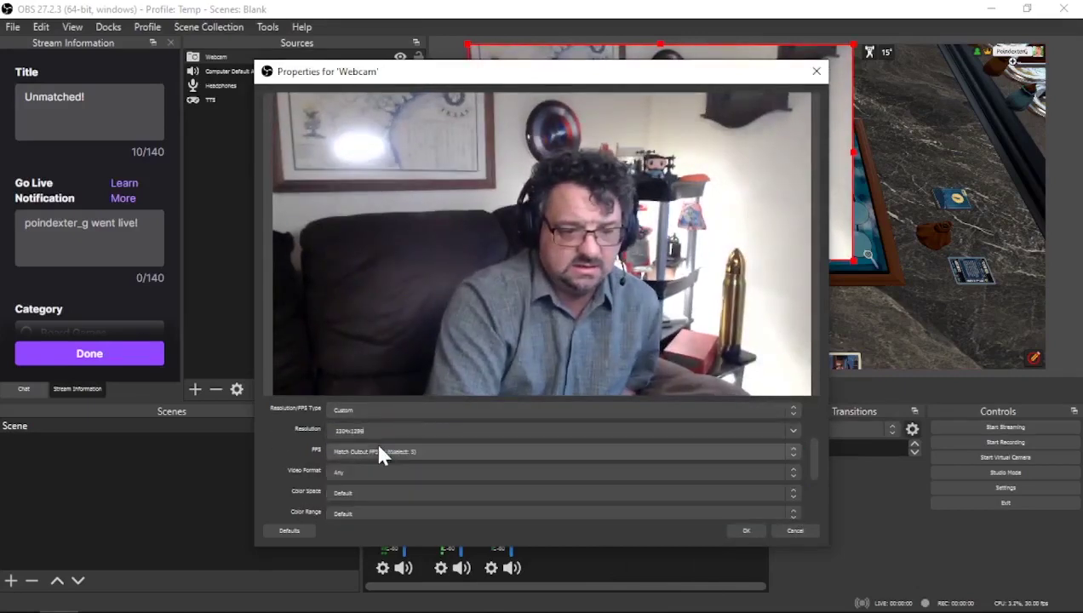
left_click(791, 432)
left_click(460, 449)
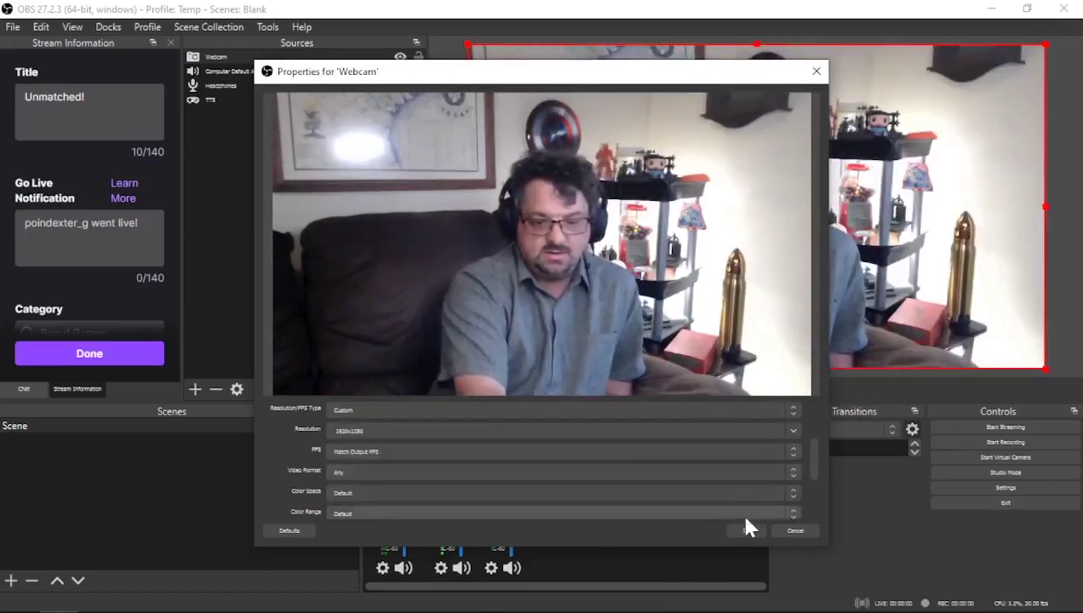
left_click(746, 531)
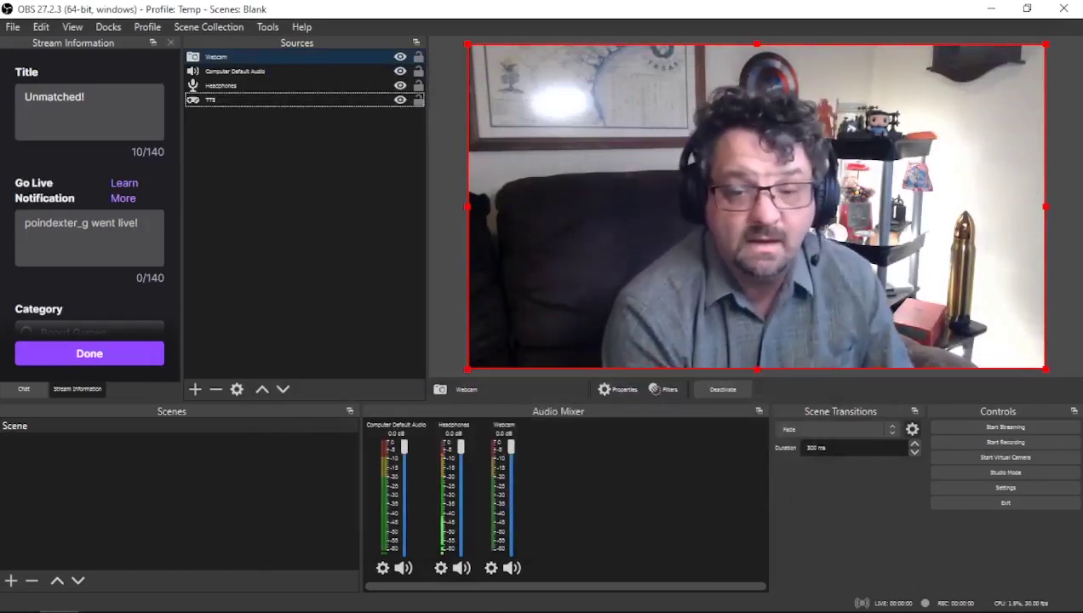
Shrink the webcam, crop off its left side, and place it in the bottom-left corner
left_click_drag(1046, 44, 632, 349)
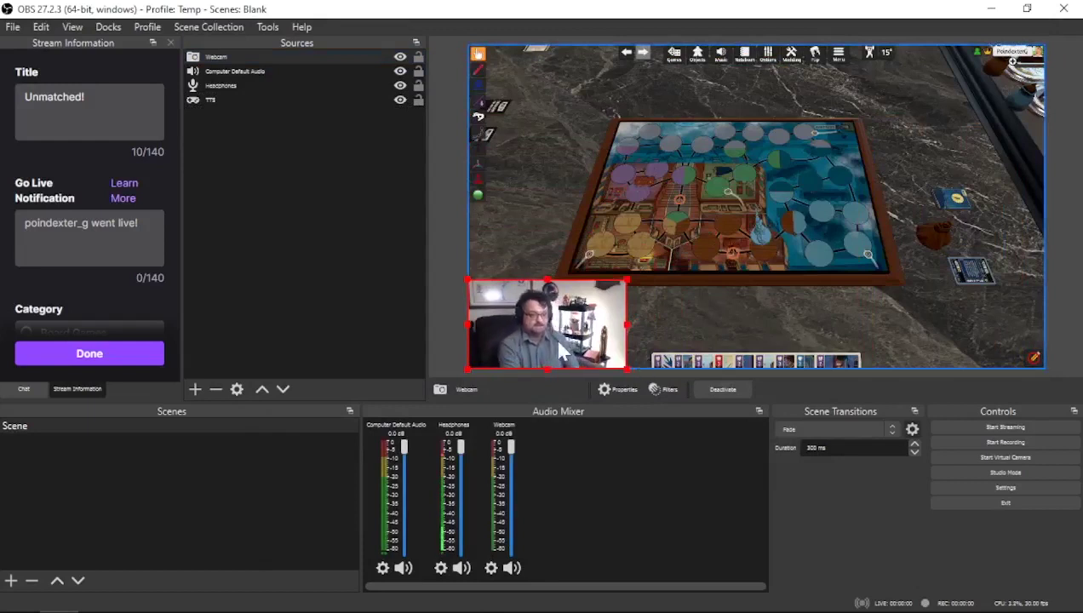
left_click_drag(538, 339, 567, 339)
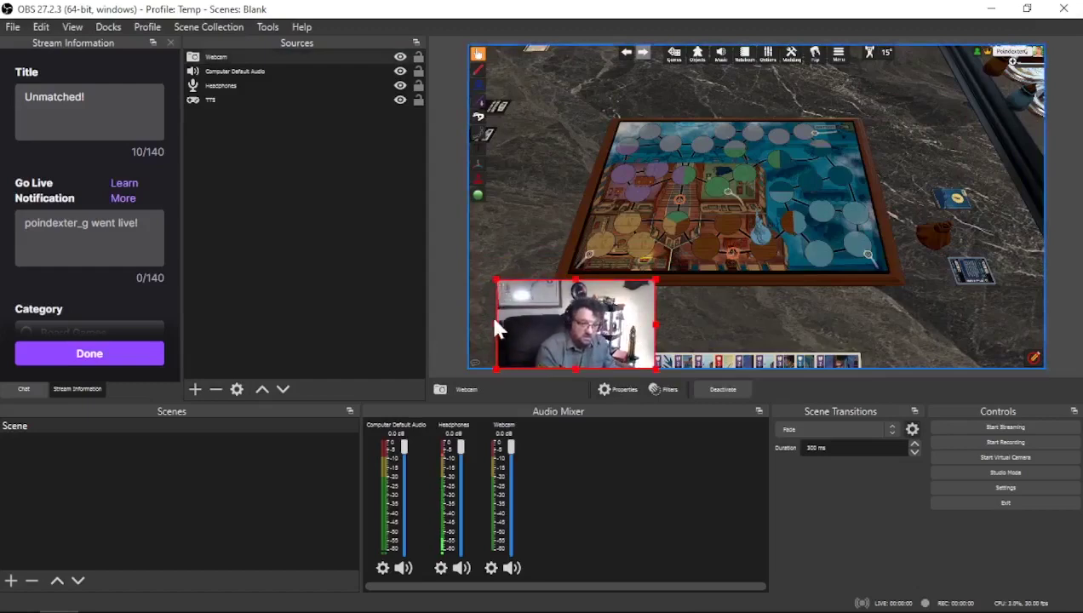
left_click_drag(495, 320, 498, 366)
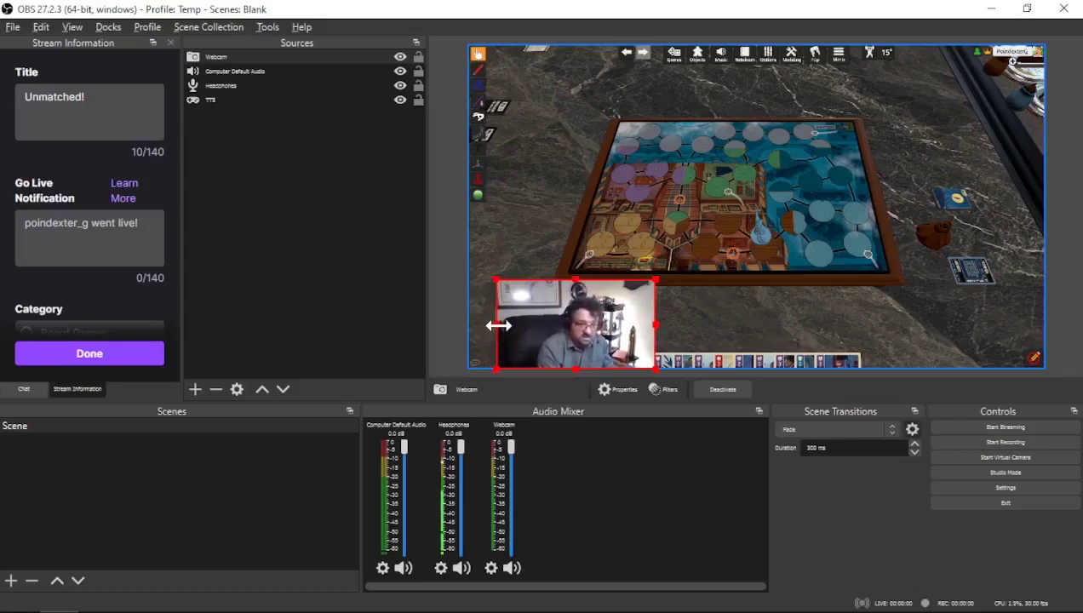
left_click_drag(498, 326, 522, 326)
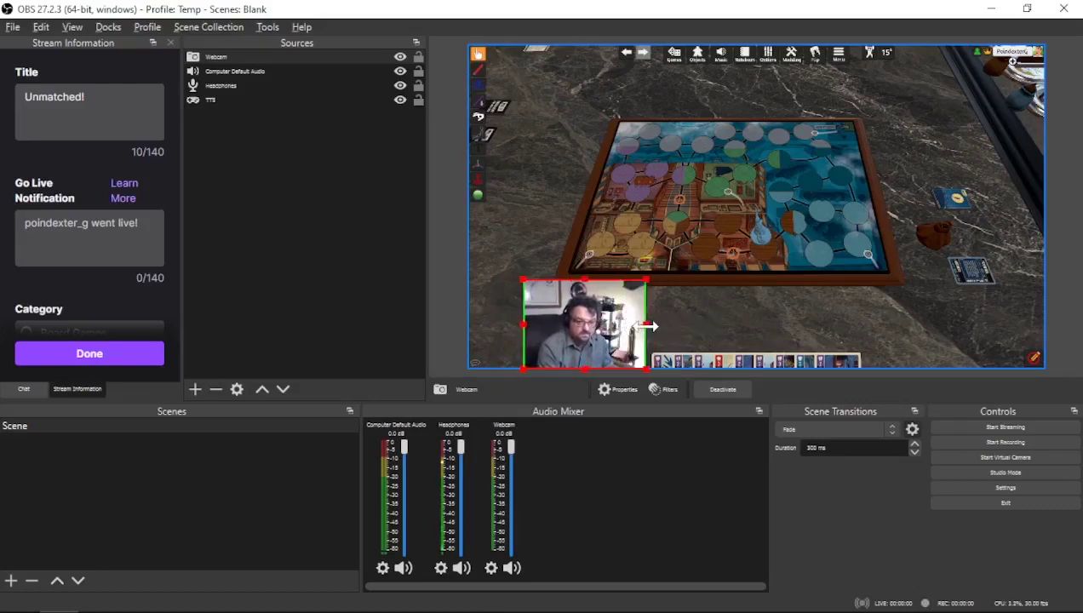
left_click_drag(568, 339, 628, 338)
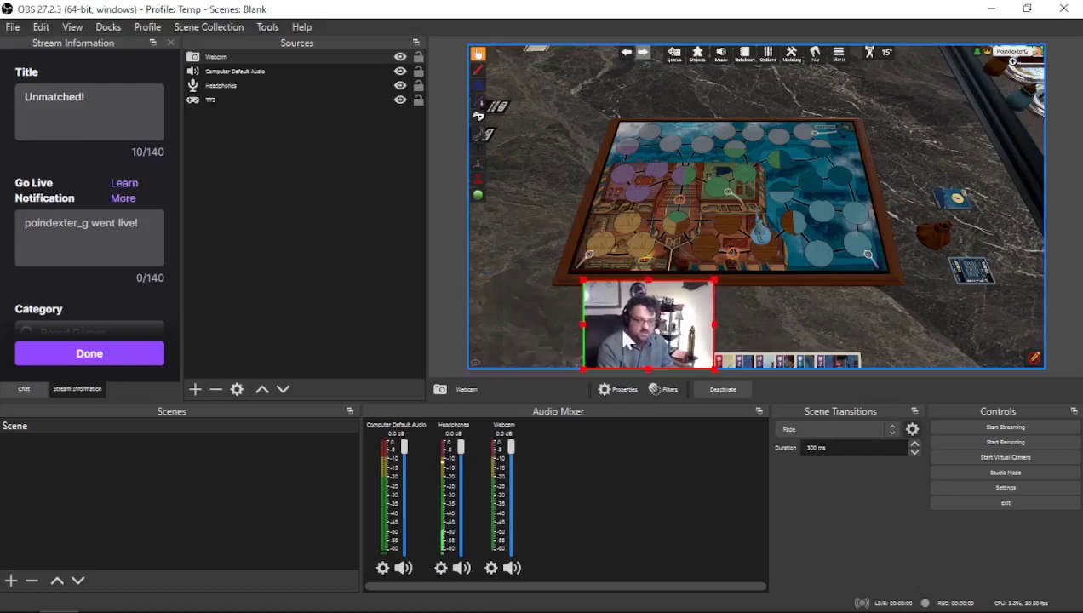
left_click_drag(662, 340, 527, 331)
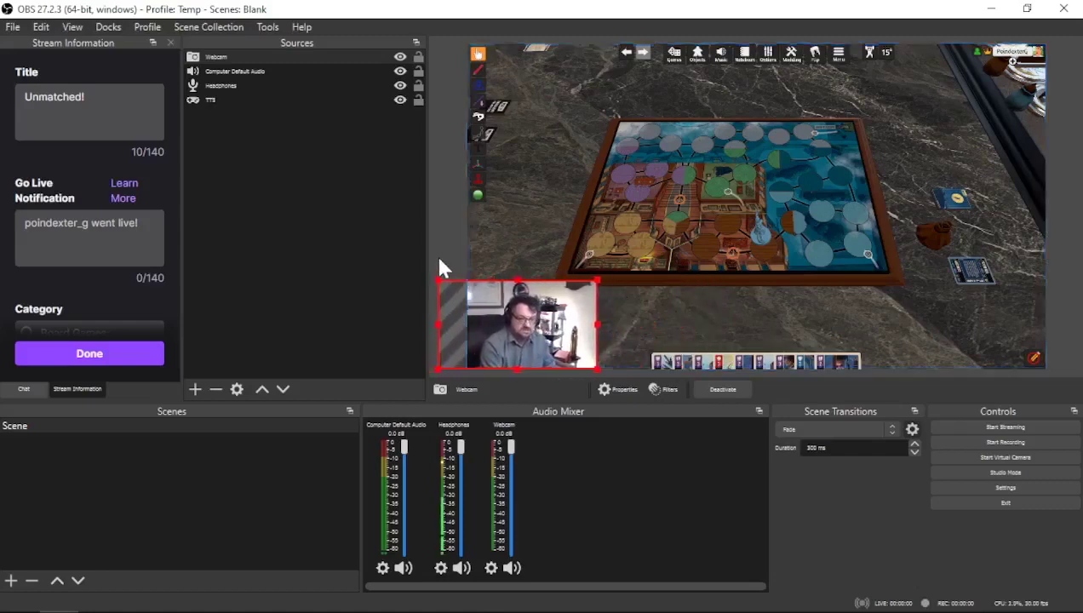
left_click(452, 246)
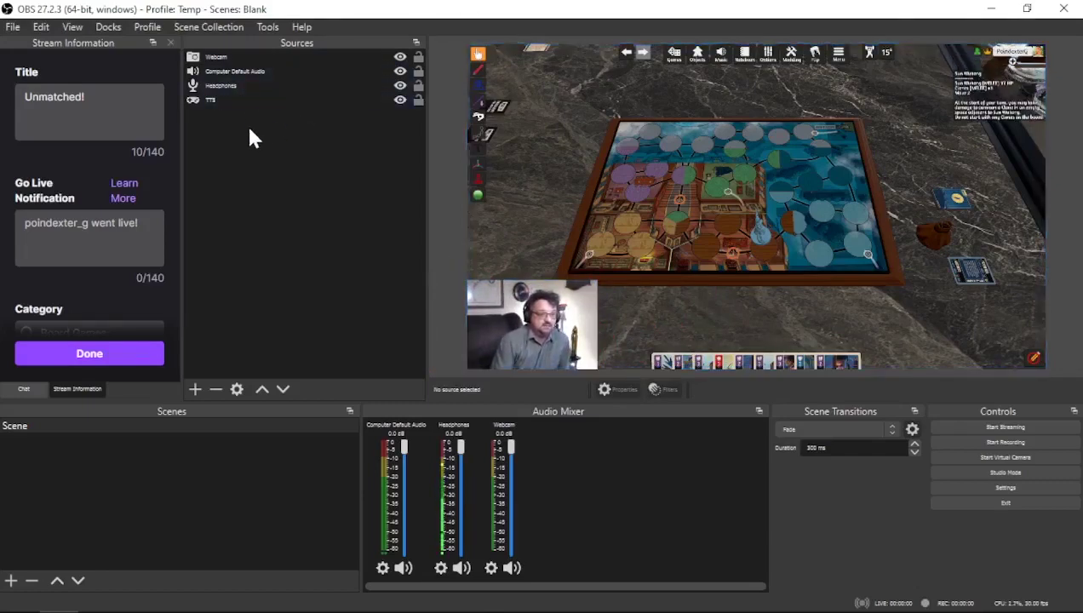
Reorder the Sources so Webcam sits above TTS, with Headphones moved below TTS
left_click_drag(224, 85, 238, 94)
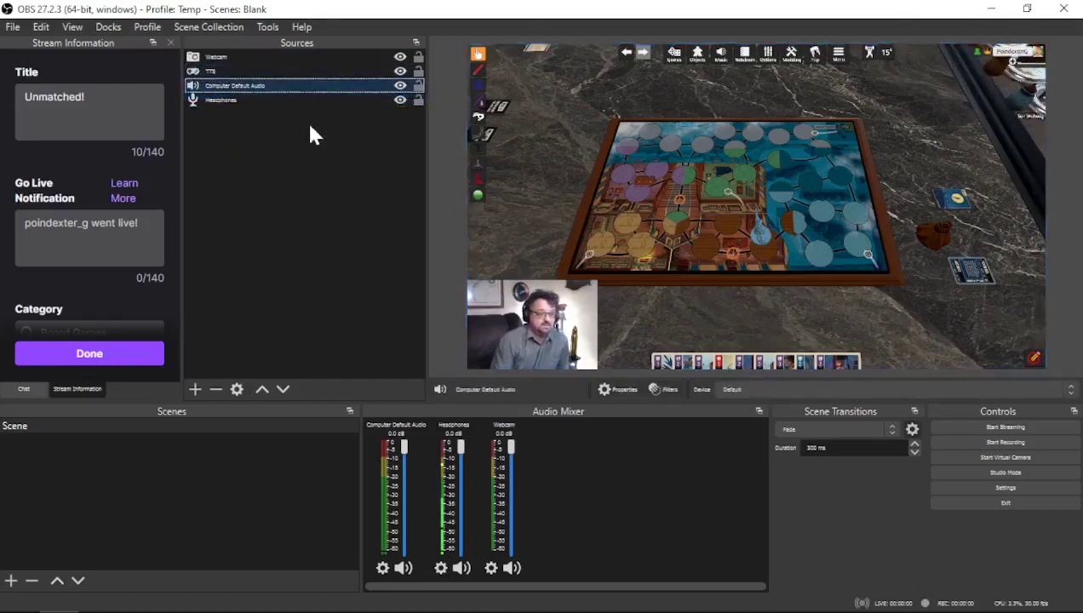
left_click(231, 70)
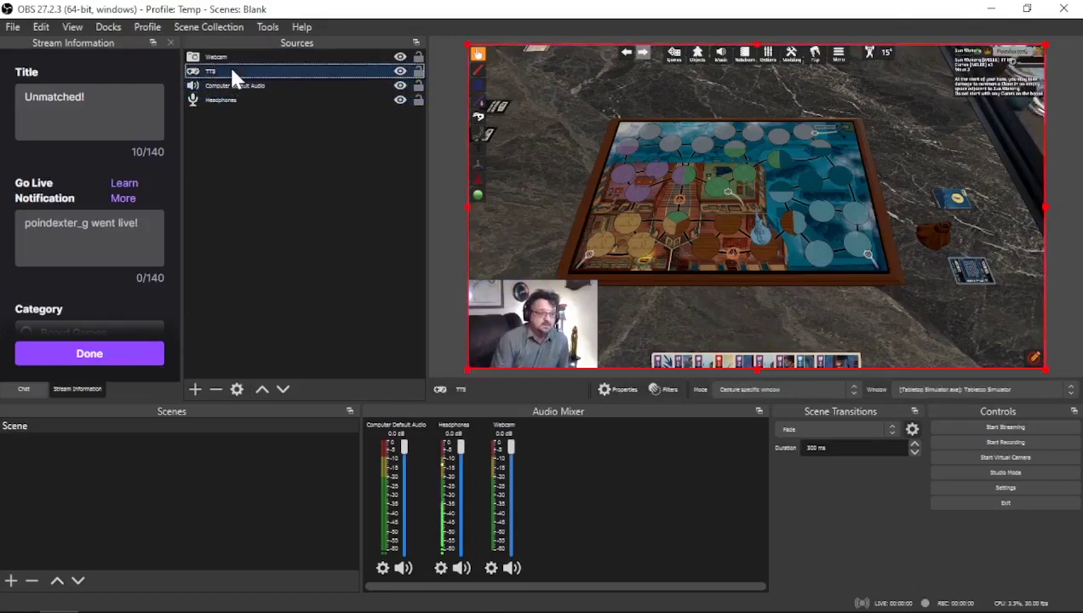
left_click(230, 56)
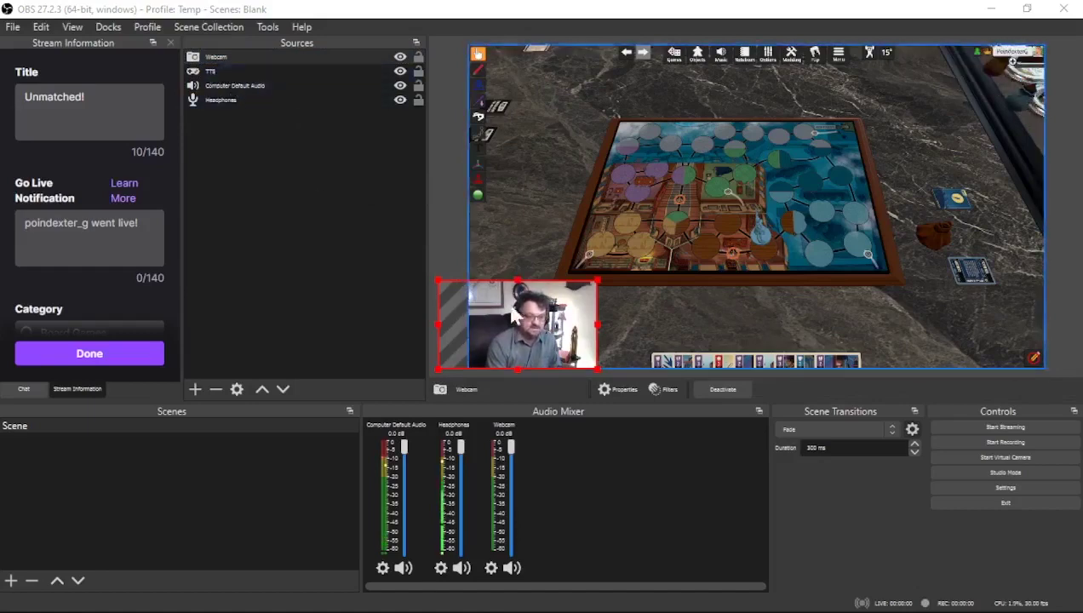
left_click(230, 60)
left_click(226, 71, "ctrl")
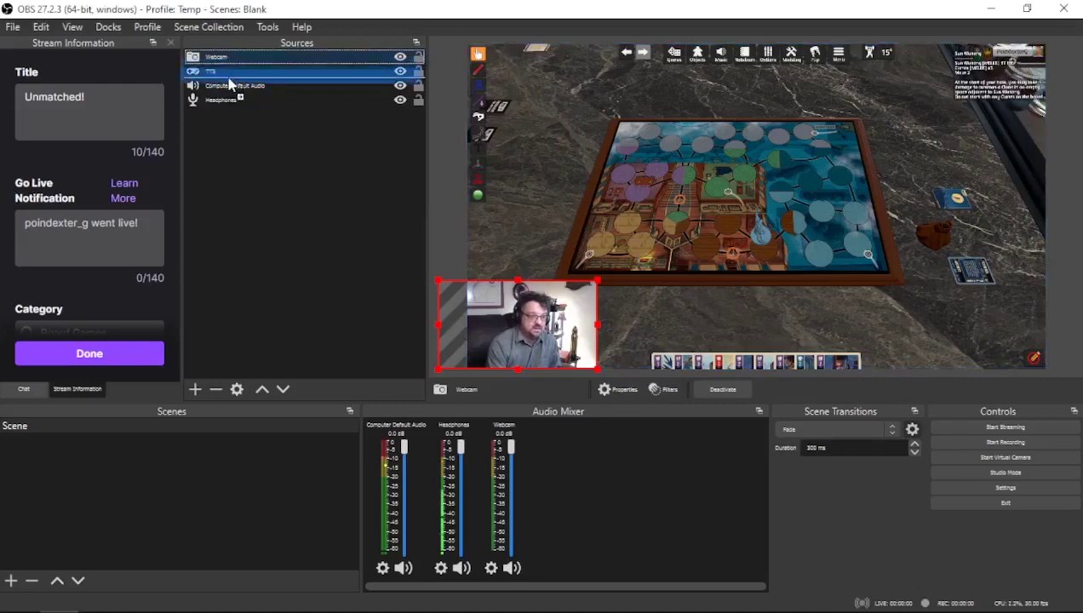
left_click_drag(228, 77, 207, 60)
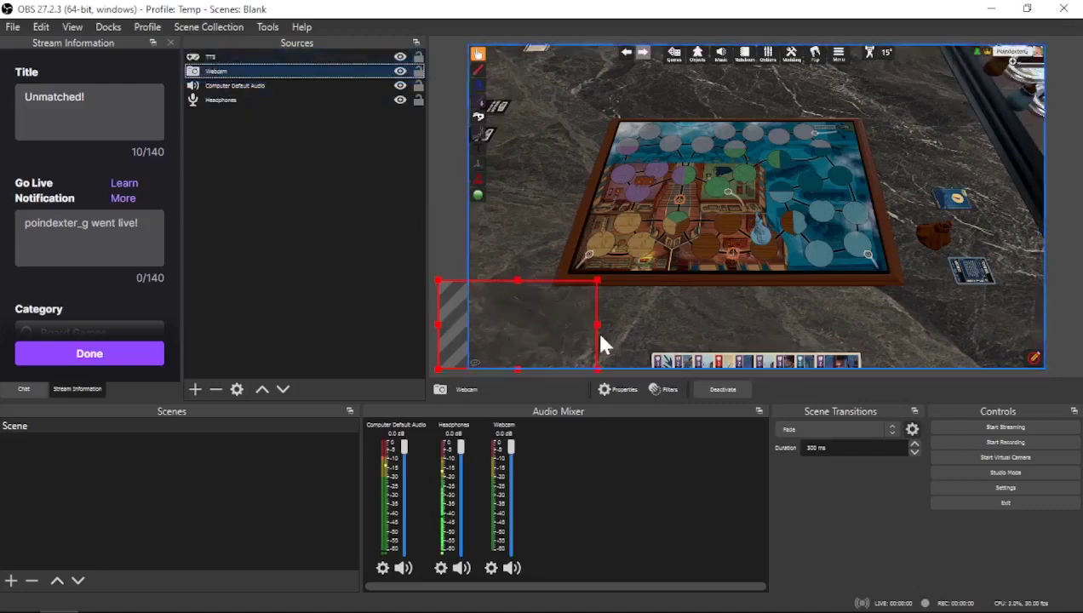
left_click_drag(208, 51, 213, 79)
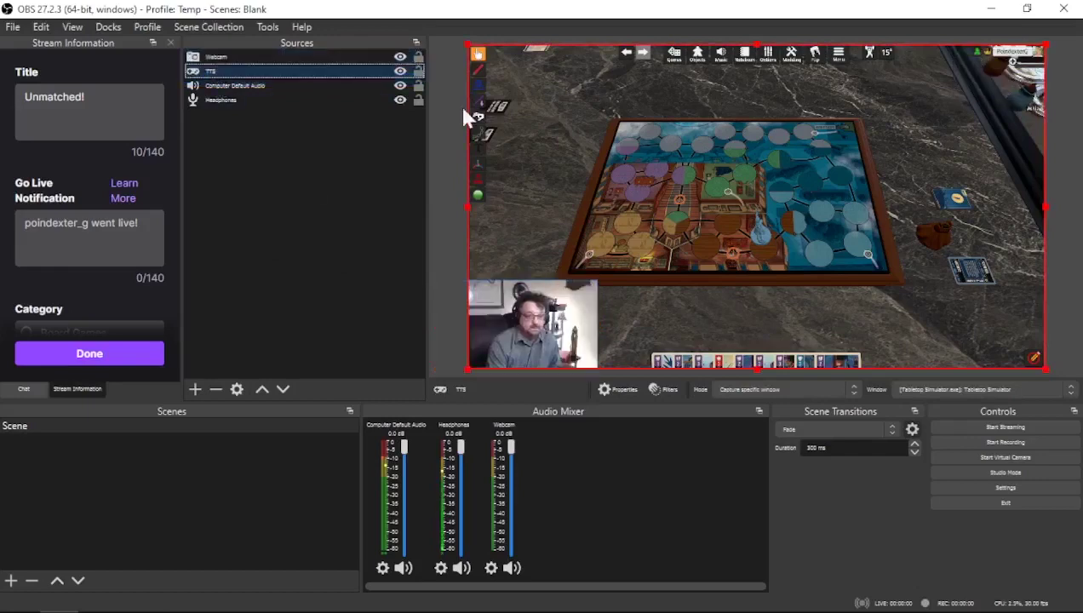
Resize the TTS game capture to fill the canvas, keep it under Webcam, and lock it
left_click_drag(462, 43, 757, 210)
left_click_drag(838, 297, 590, 258)
left_click_drag(230, 53, 234, 77)
left_click(226, 55)
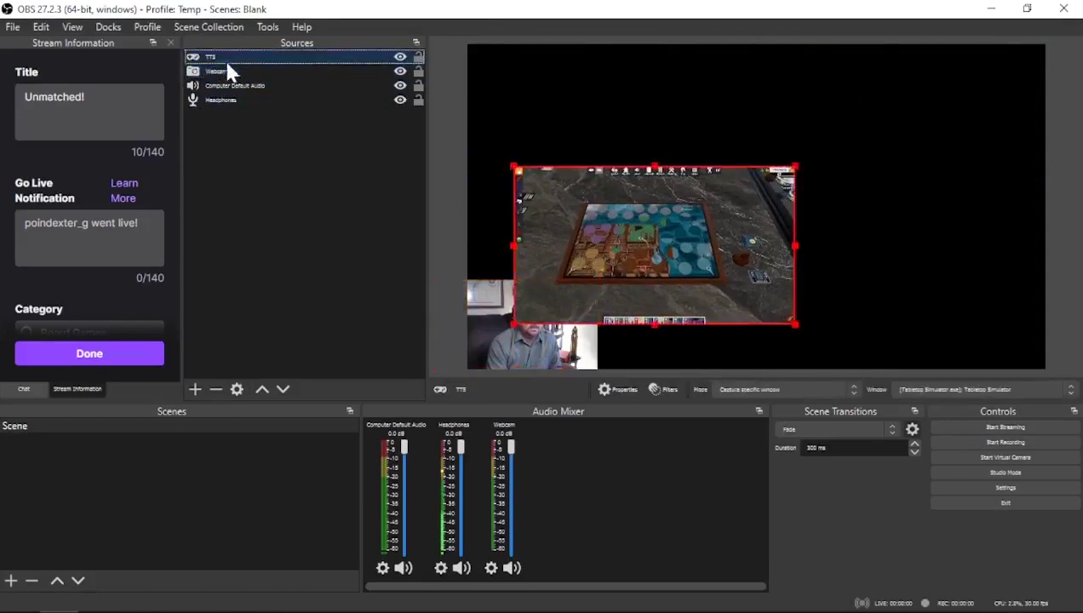
left_click_drag(223, 61, 222, 81)
left_click_drag(609, 259, 576, 273)
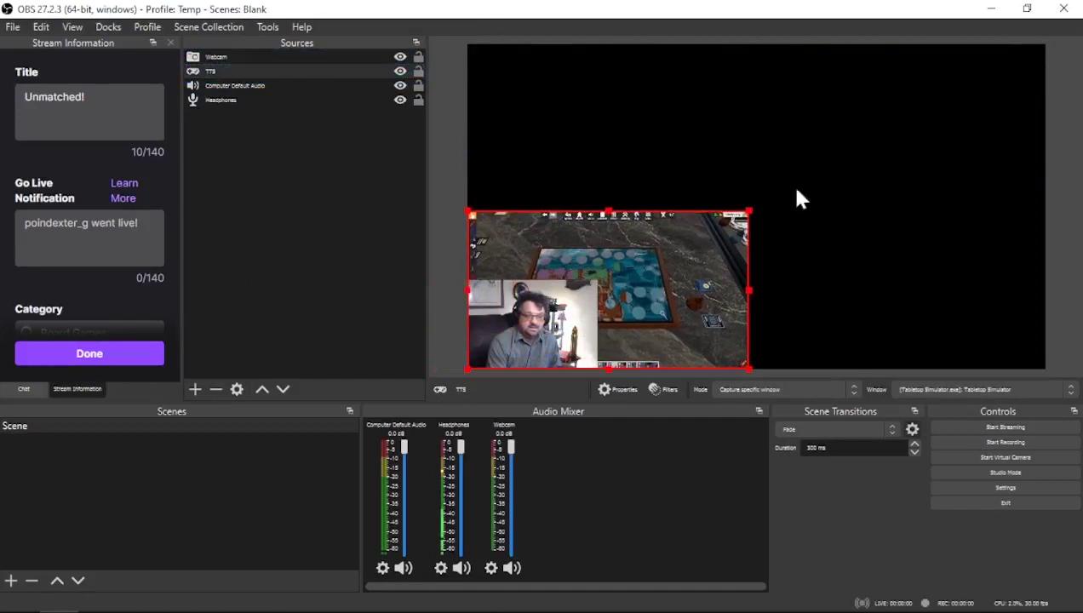
left_click_drag(751, 204, 1042, 121)
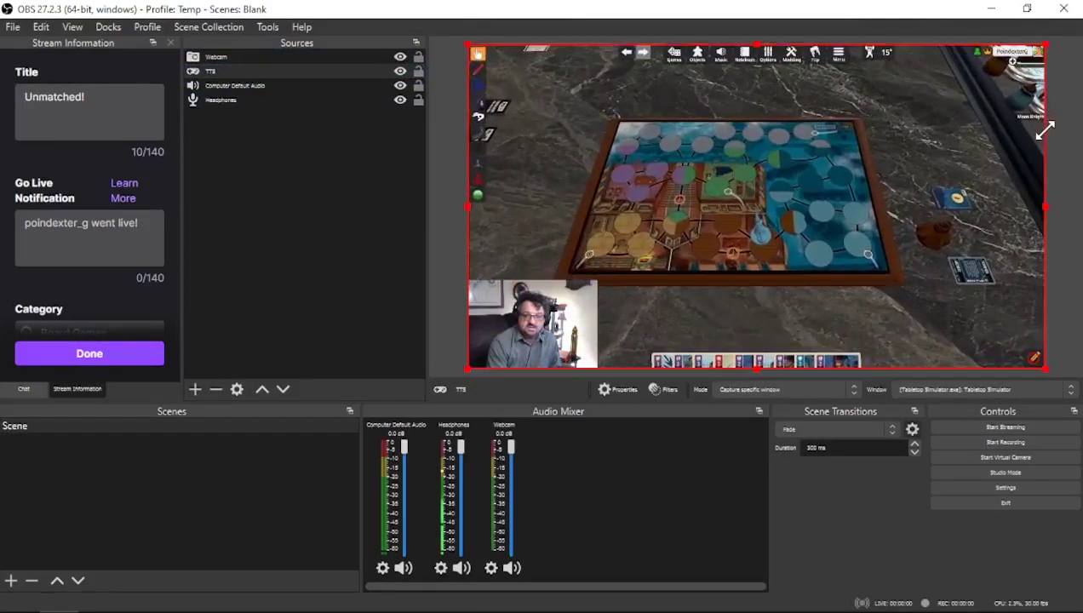
left_click(291, 71)
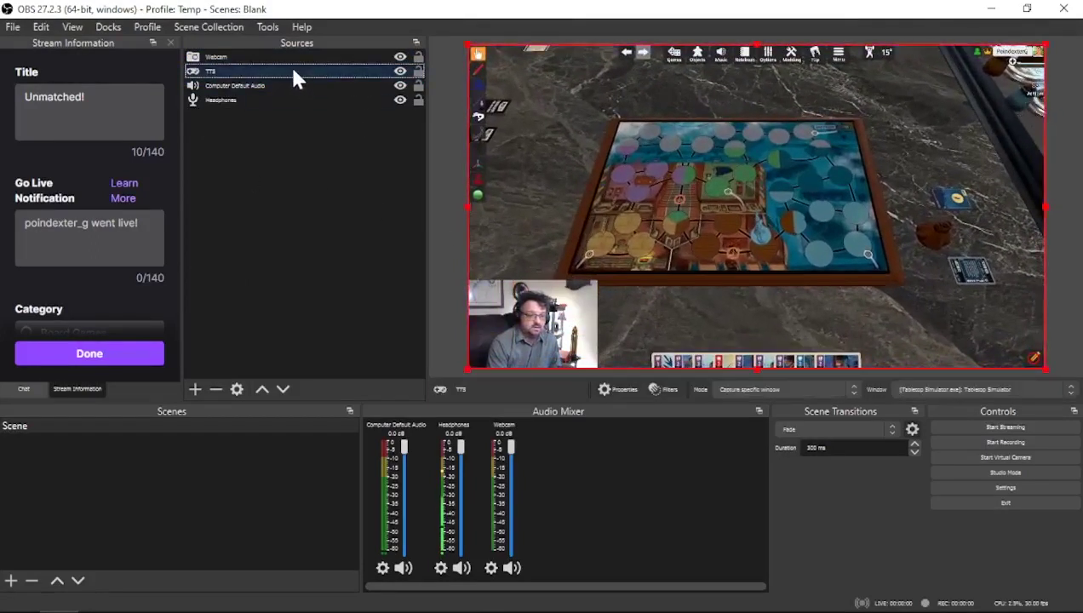
left_click(418, 72)
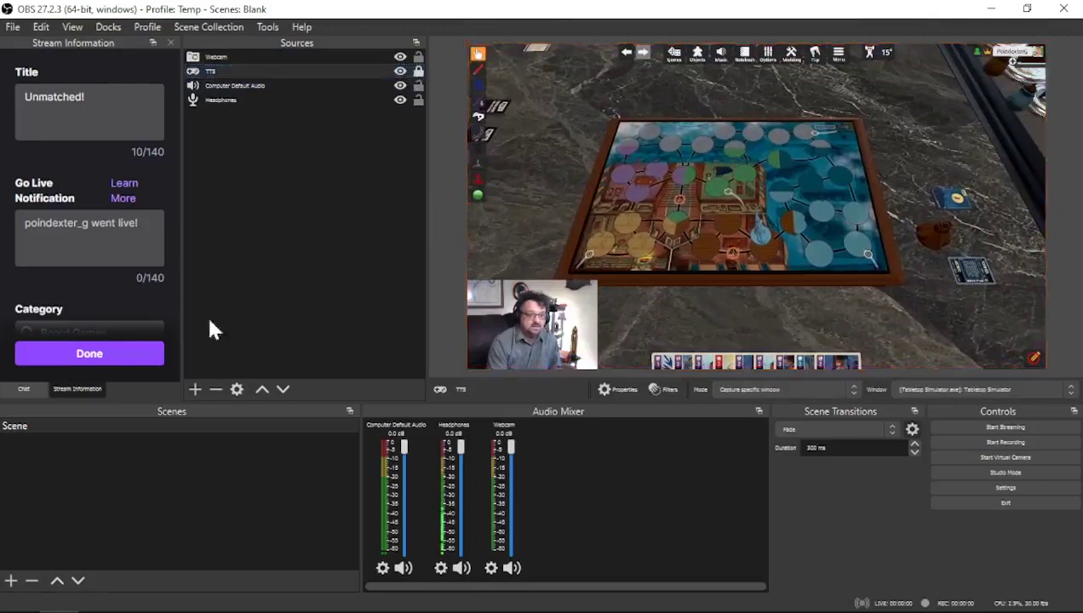
left_click(658, 126)
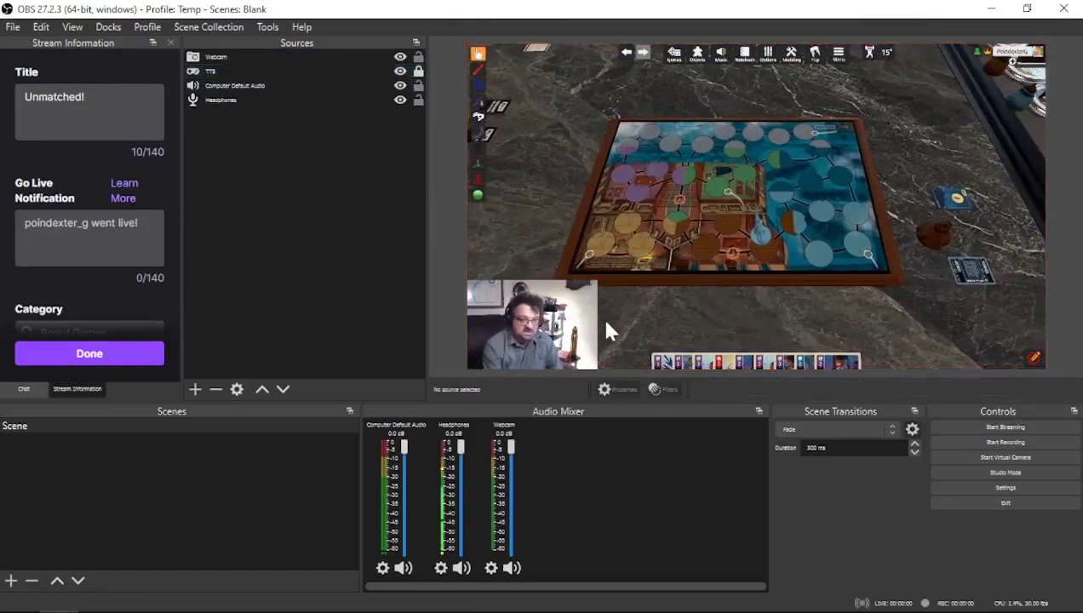
mouse_move(690, 335)
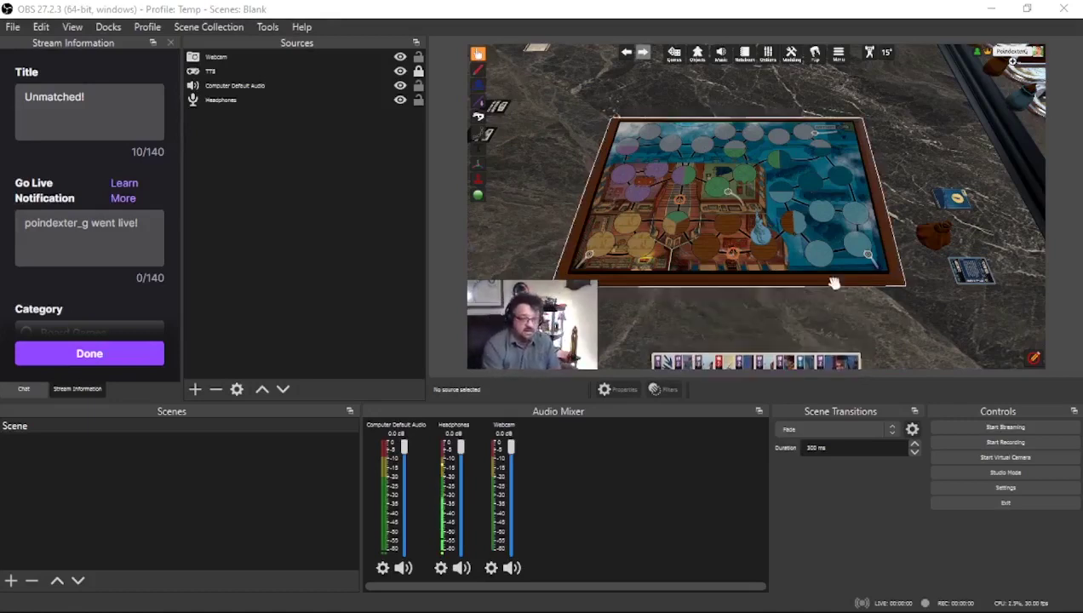
Add a 'Hand Hider' image source showing Downloads\Unmatched-Banner-V2 and move it to the canvas bottom
left_click(195, 389)
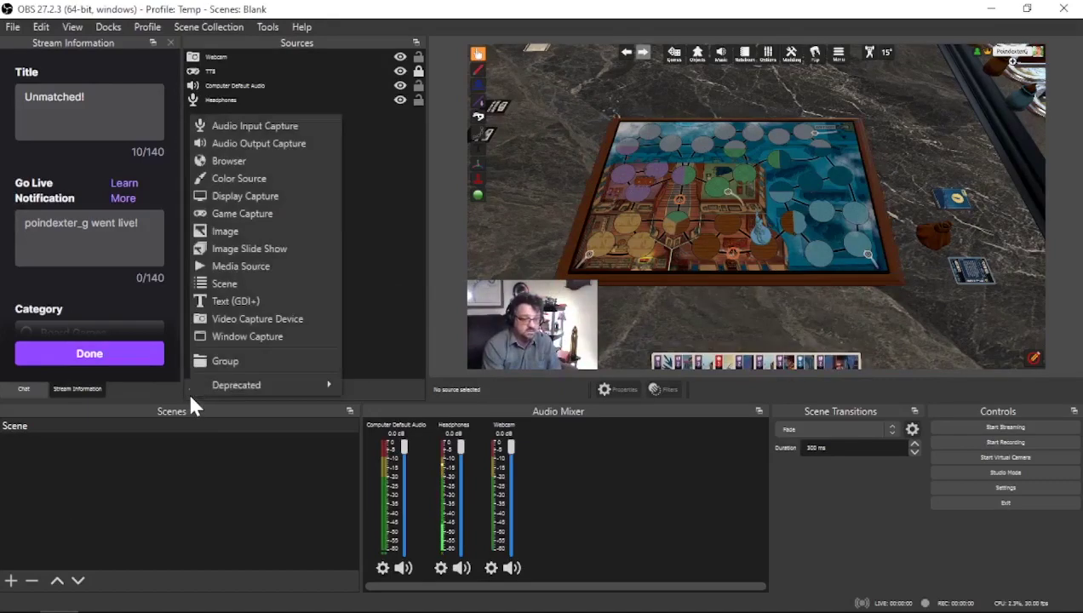
left_click(244, 230)
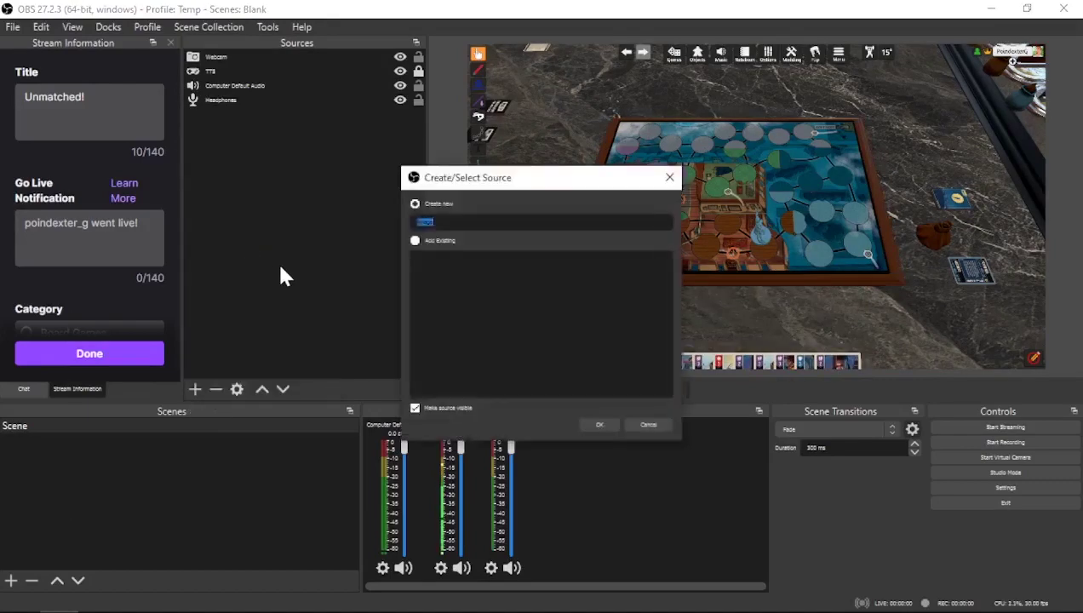
type("Hand Hider")
left_click(601, 424)
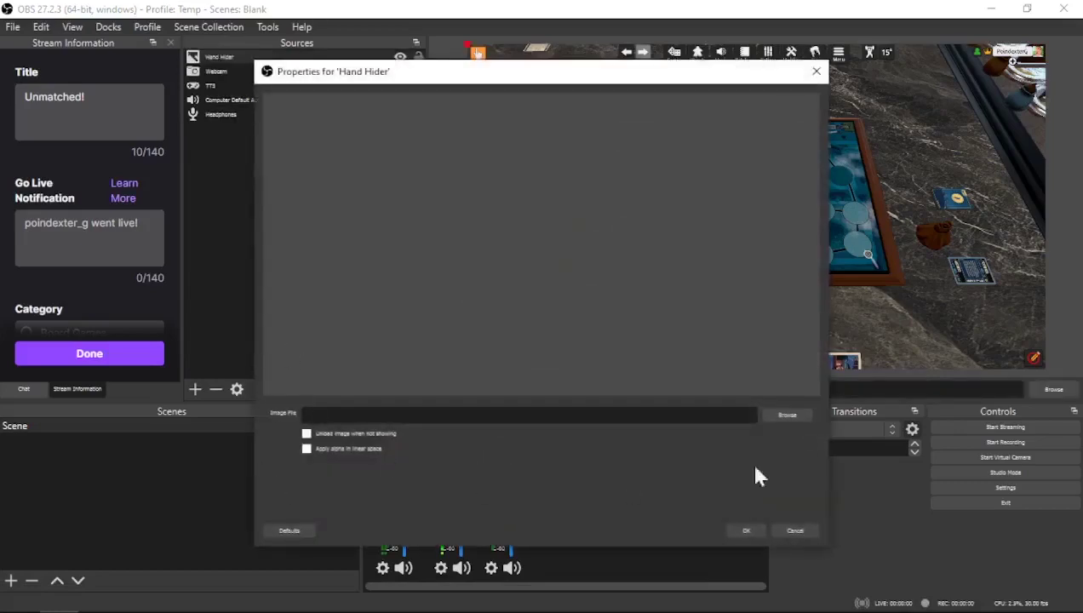
left_click(789, 415)
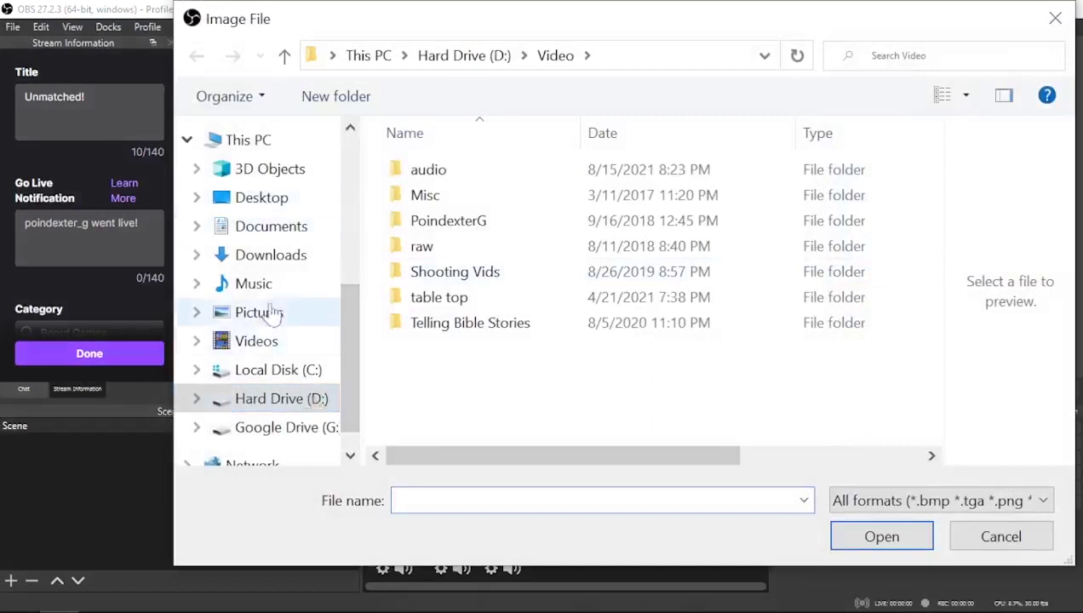
left_click(294, 269)
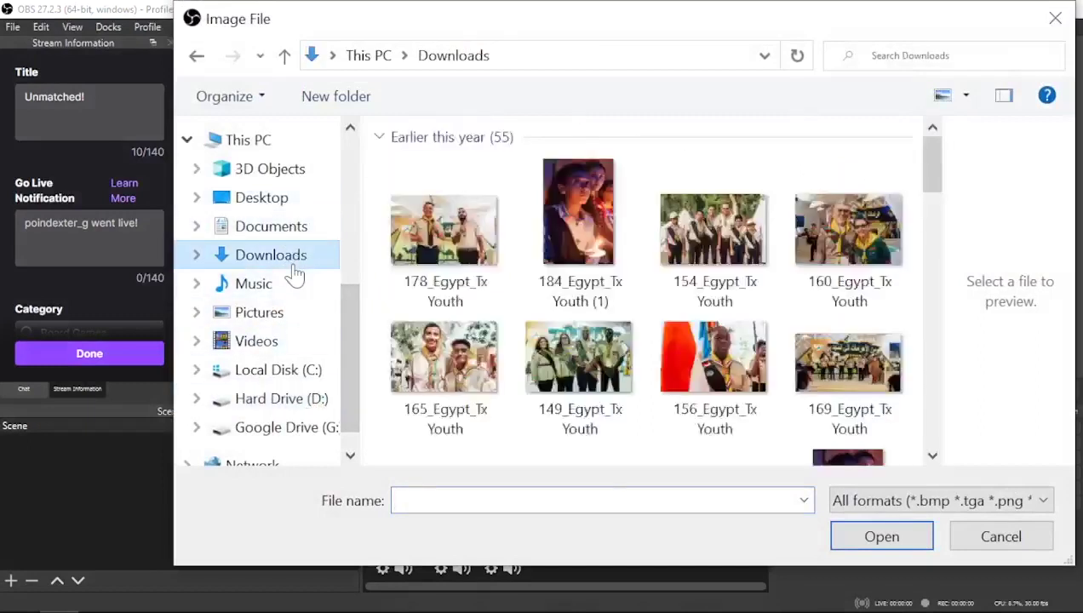
left_click(432, 265)
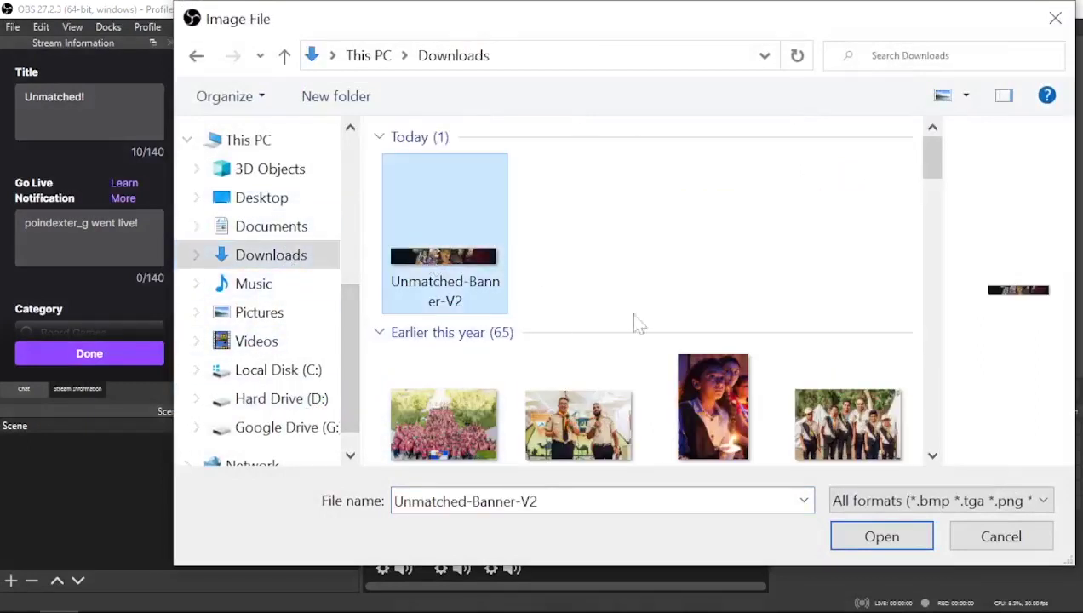
left_click(860, 533)
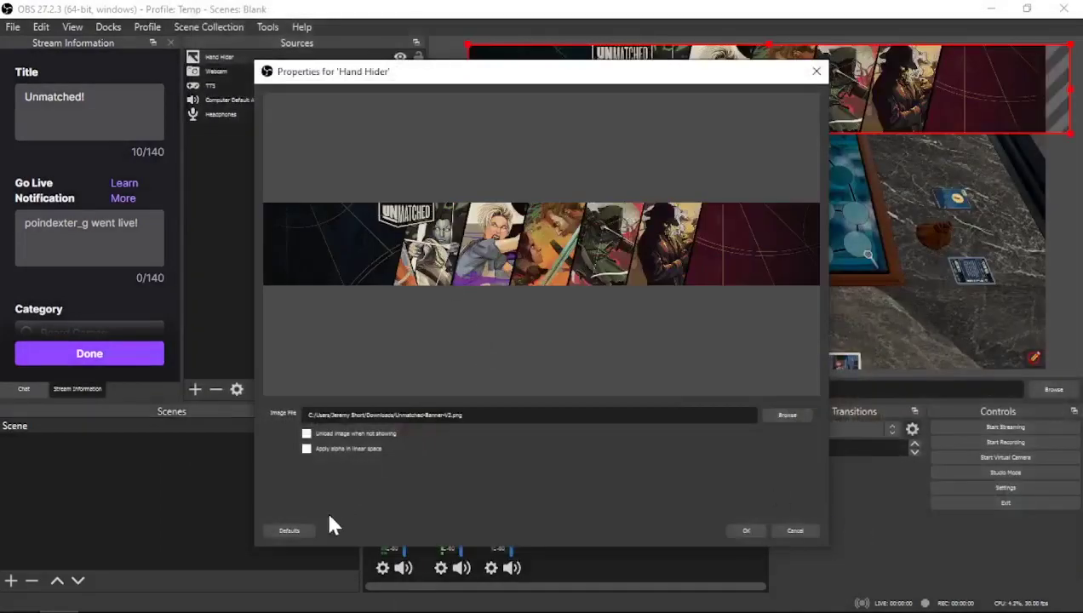
left_click(743, 530)
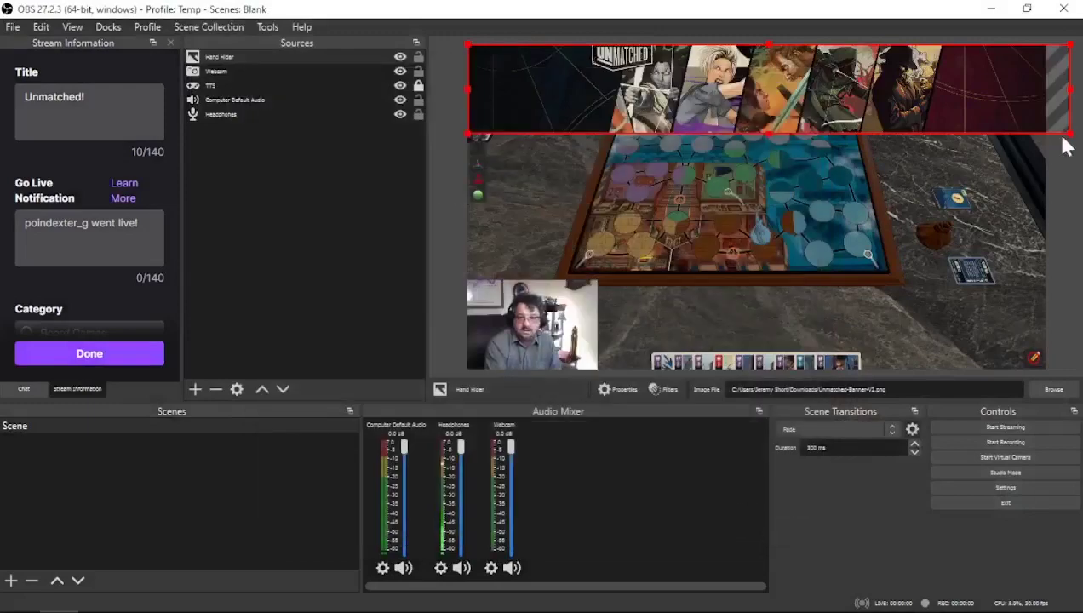
left_click_drag(1071, 137, 1038, 132)
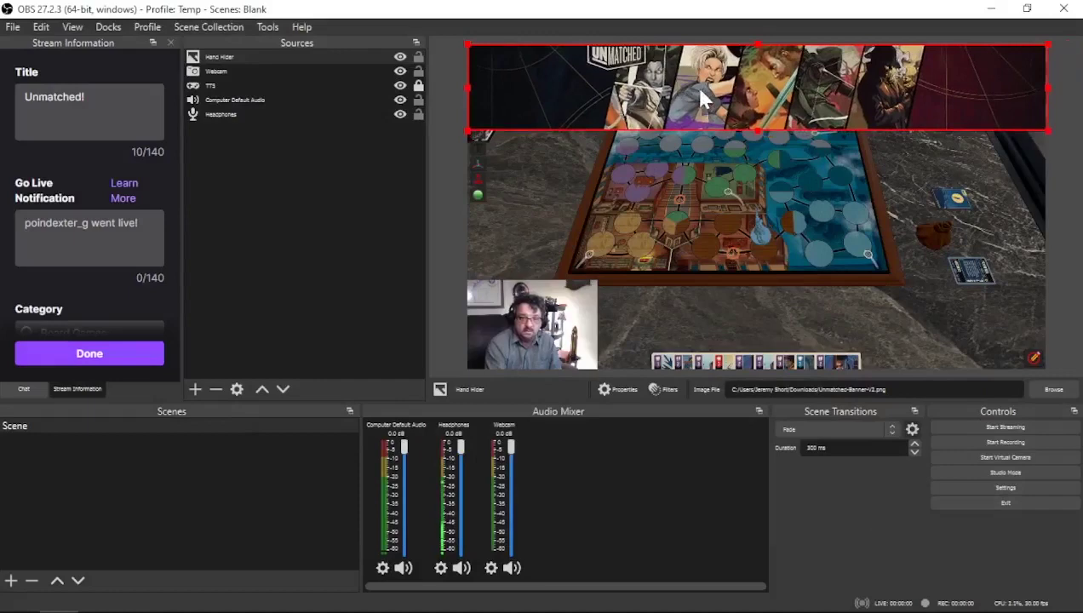
left_click_drag(695, 86, 556, 311)
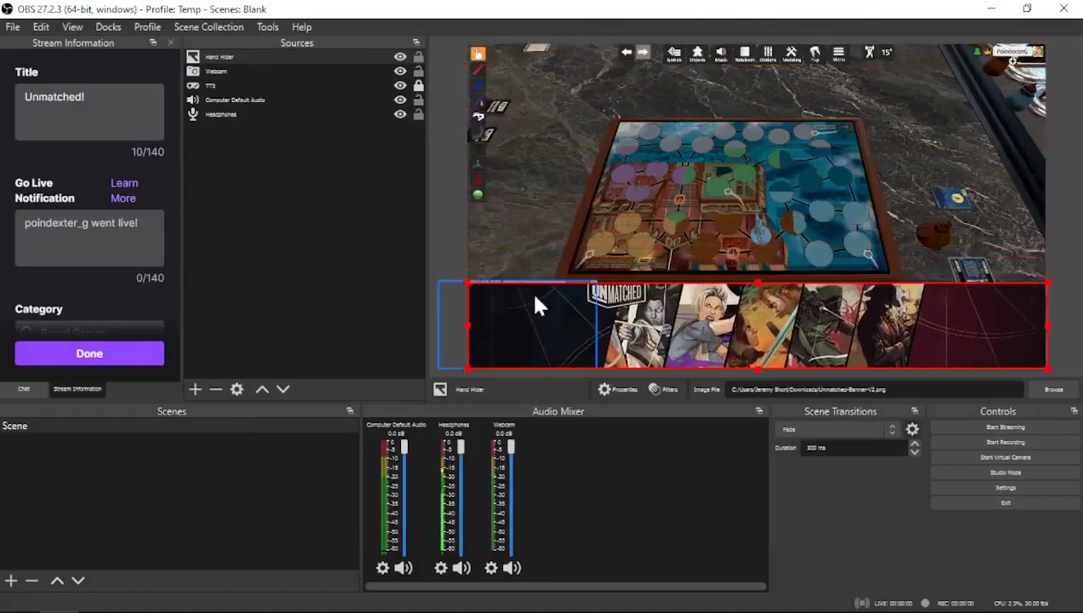
Layer Hand Hider below Webcam, shift the banner right, and shrink the webcam slightly
left_click(238, 153)
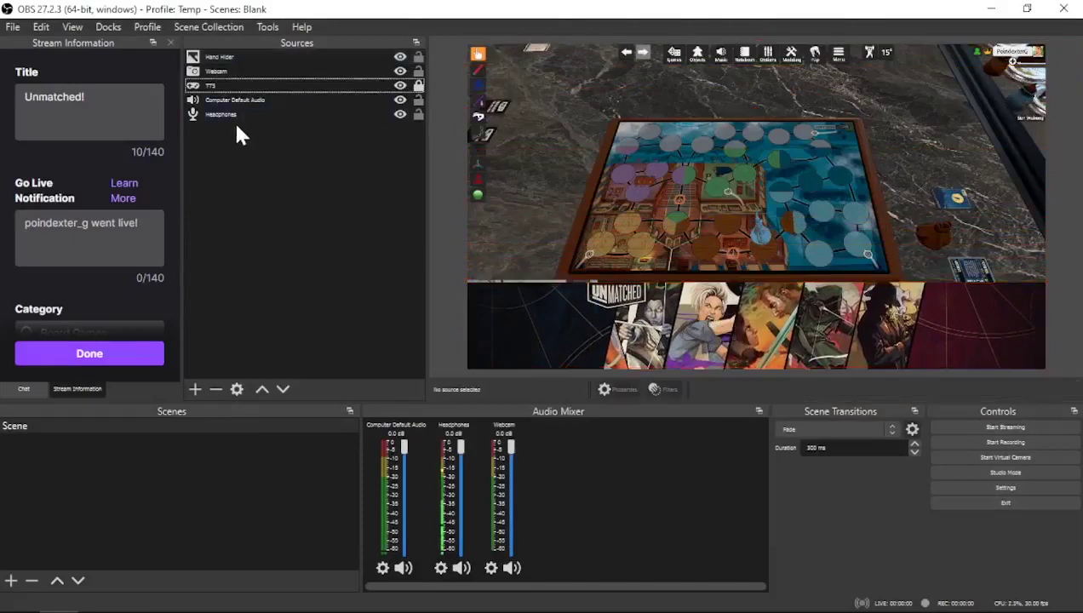
left_click_drag(235, 55, 236, 73)
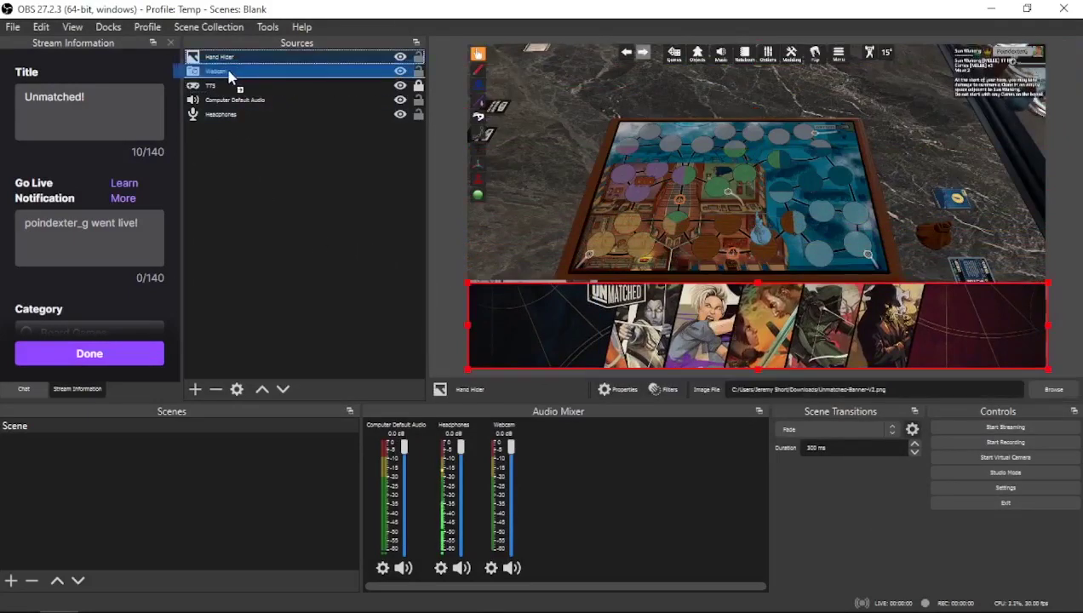
left_click(692, 324)
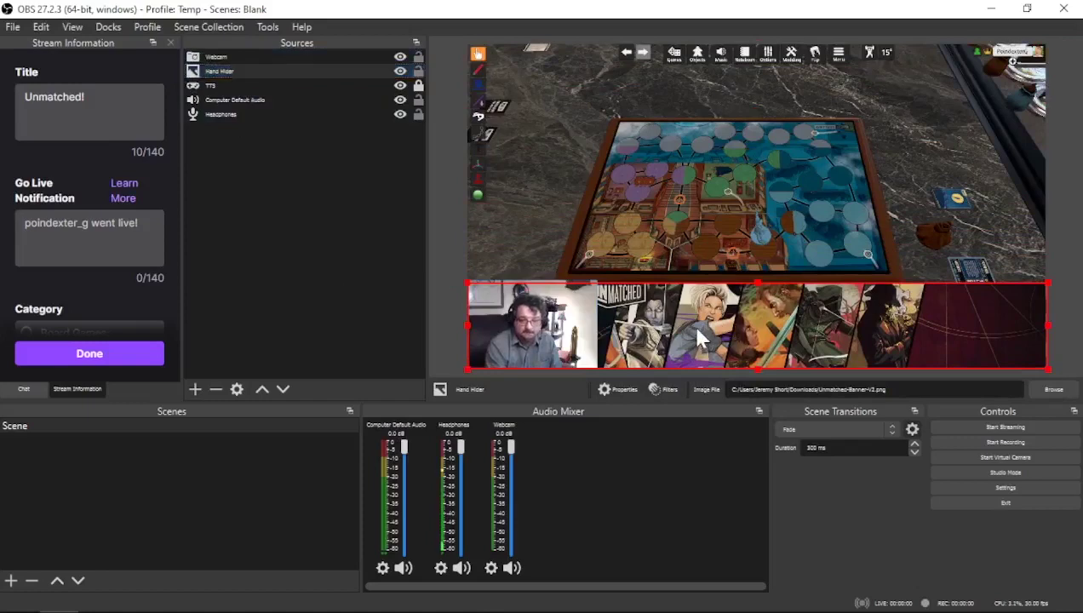
left_click_drag(675, 345, 729, 338)
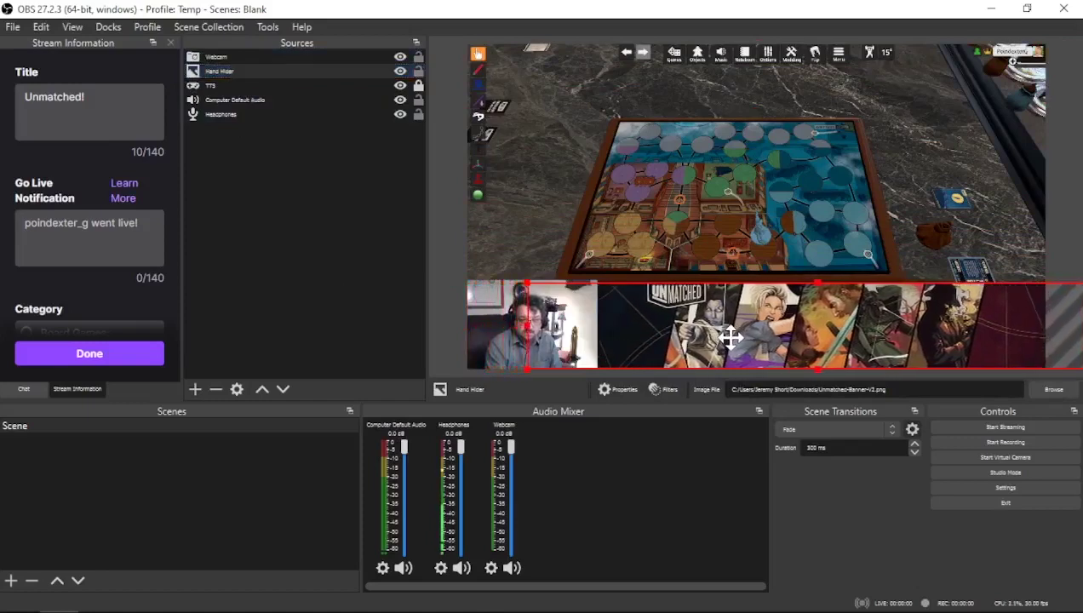
left_click(478, 322)
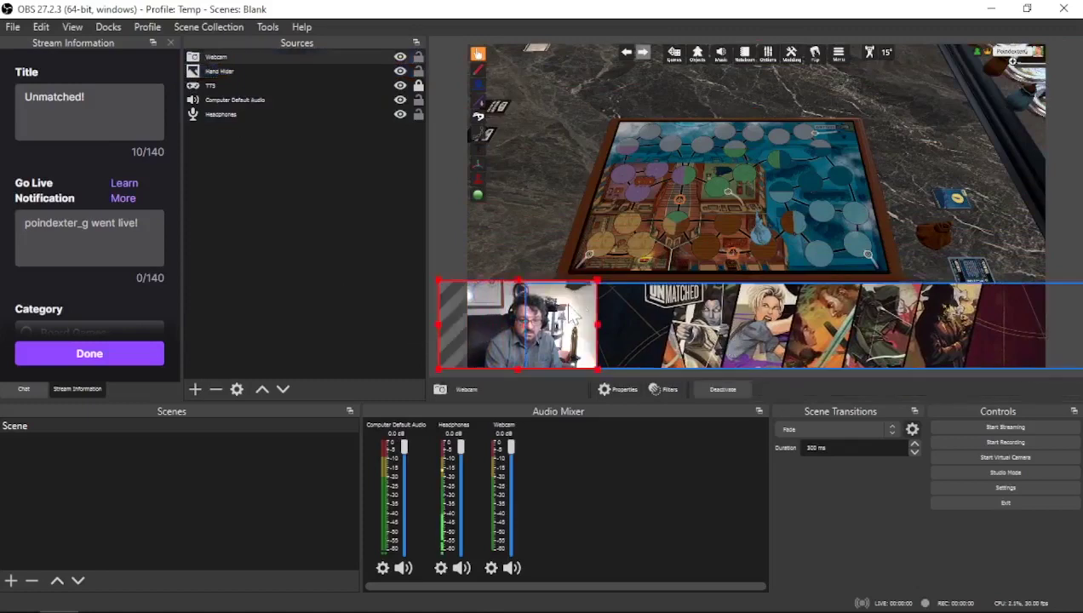
mouse_move(600, 278)
left_mouse_down()
mouse_move(574, 285)
mouse_move(629, 271)
mouse_move(591, 283)
left_mouse_up()
left_click(630, 328)
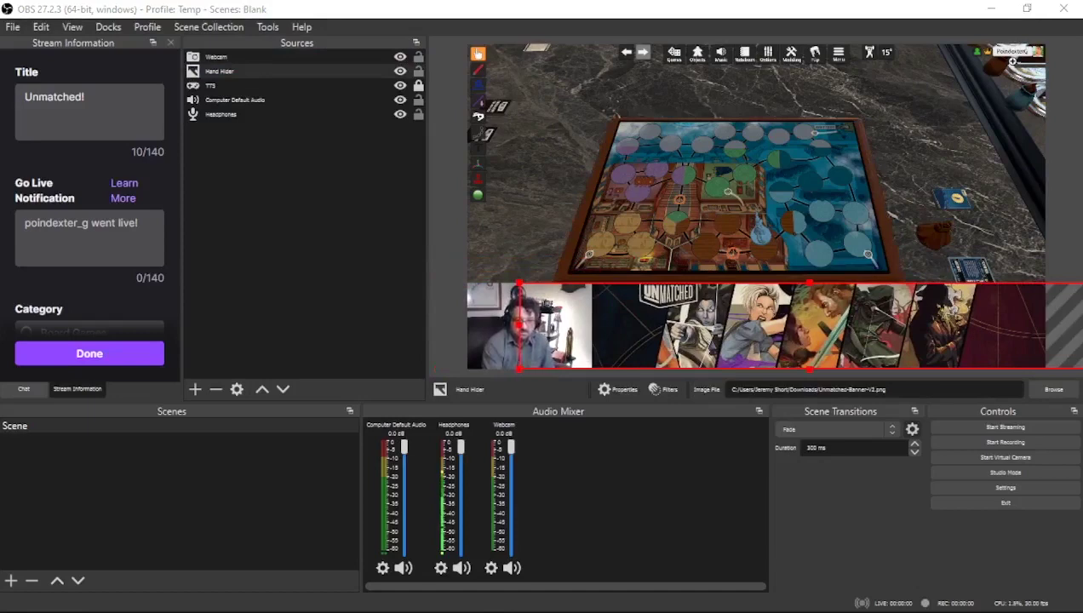
left_click(516, 255)
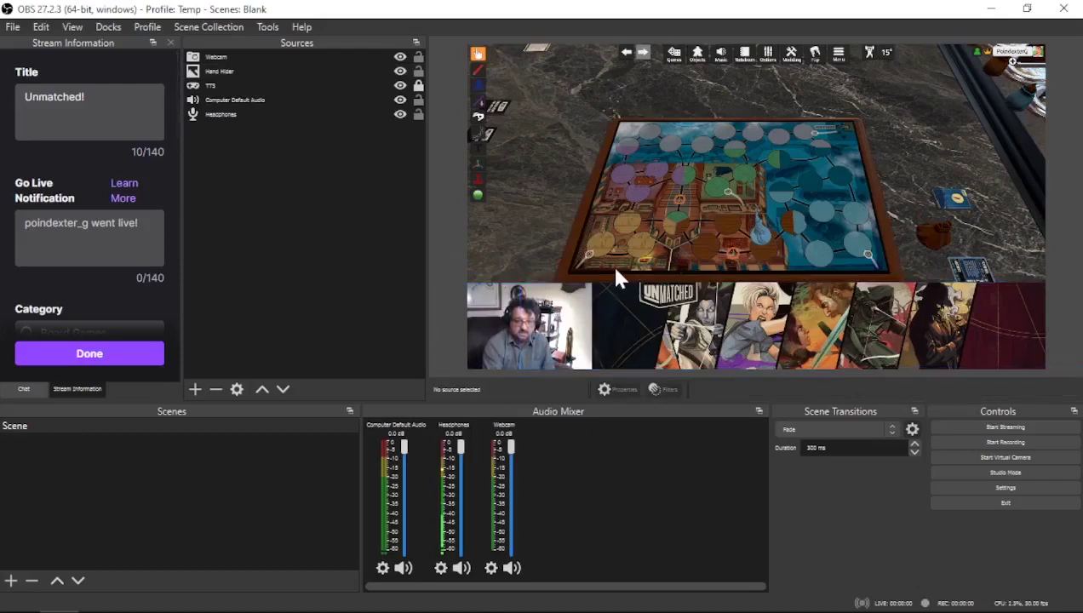
Lock the Hand Hider banner, then nudge the game capture up and lock it
left_click(807, 338)
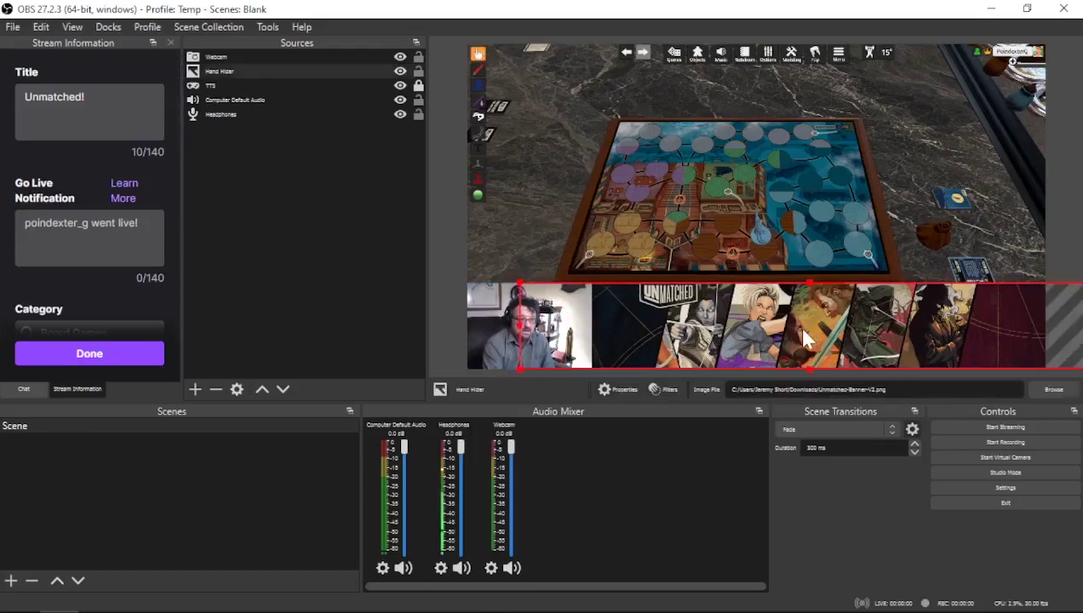
left_click(418, 71)
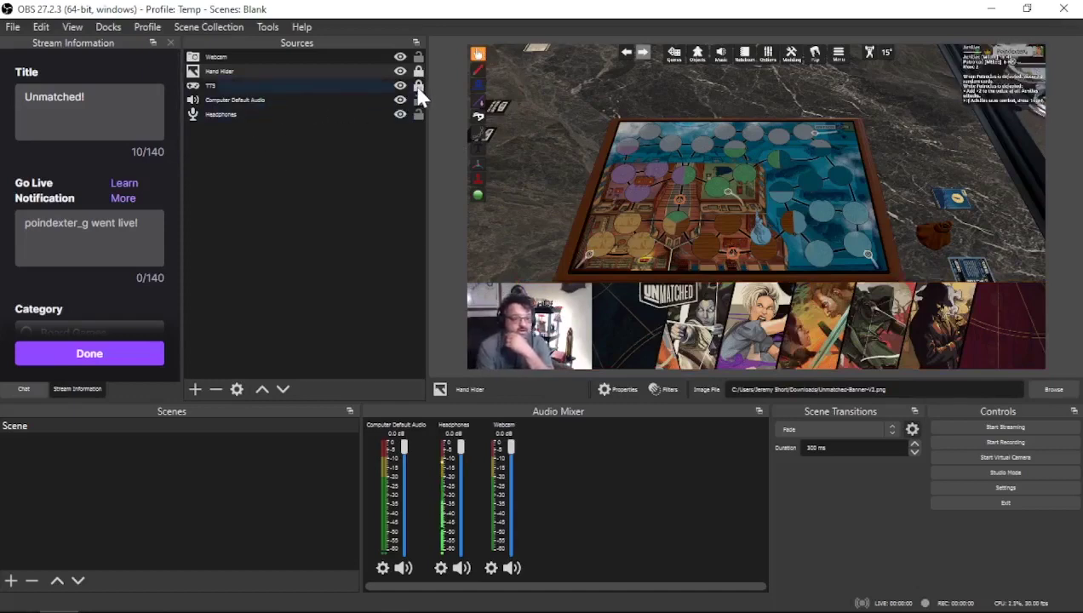
left_click(753, 174)
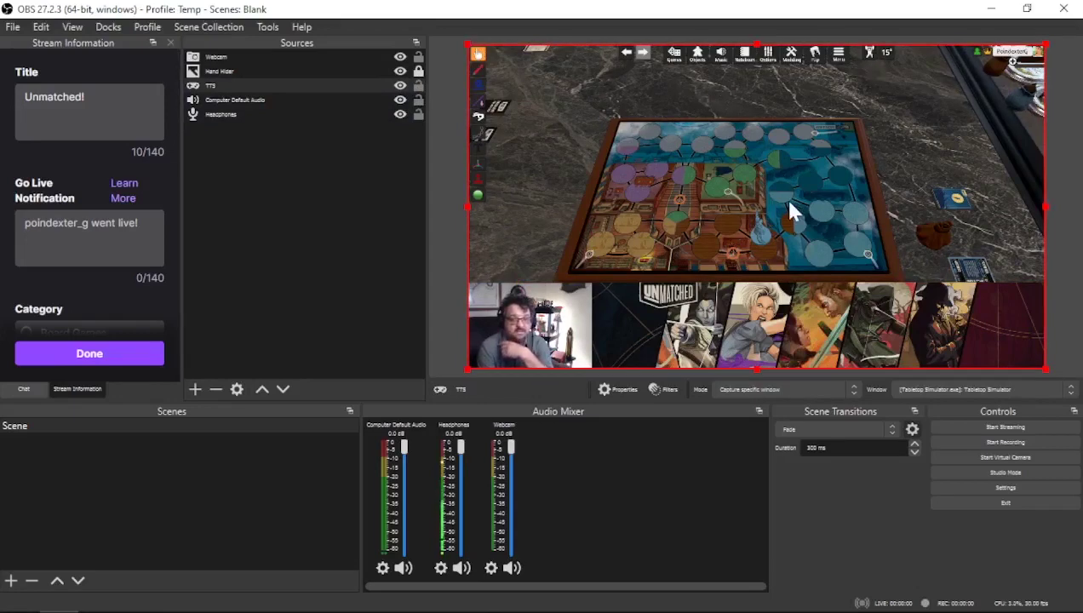
left_click_drag(785, 199, 782, 175)
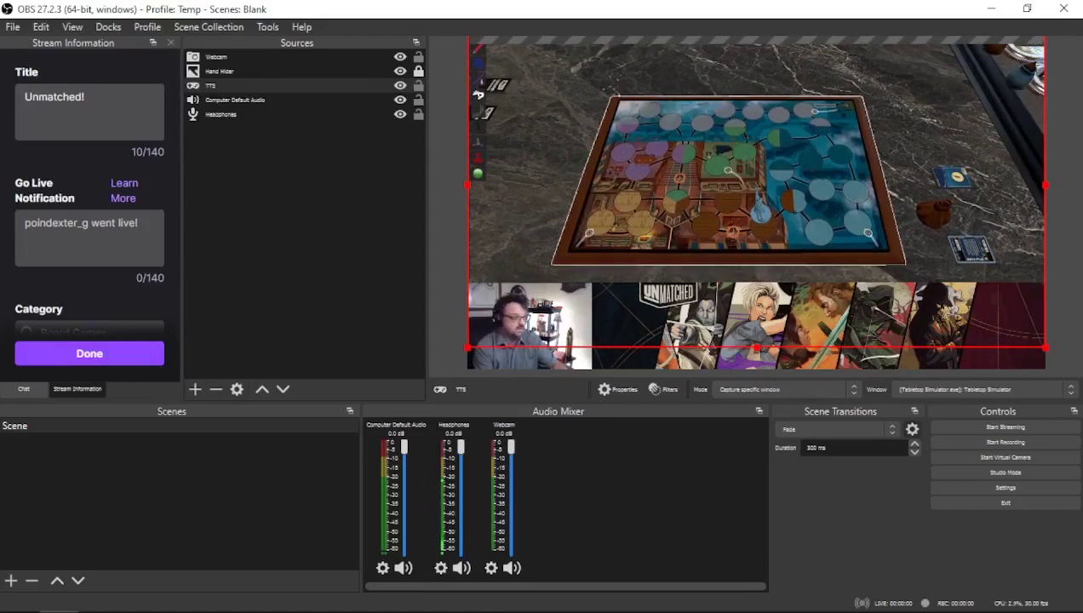
left_click(418, 85)
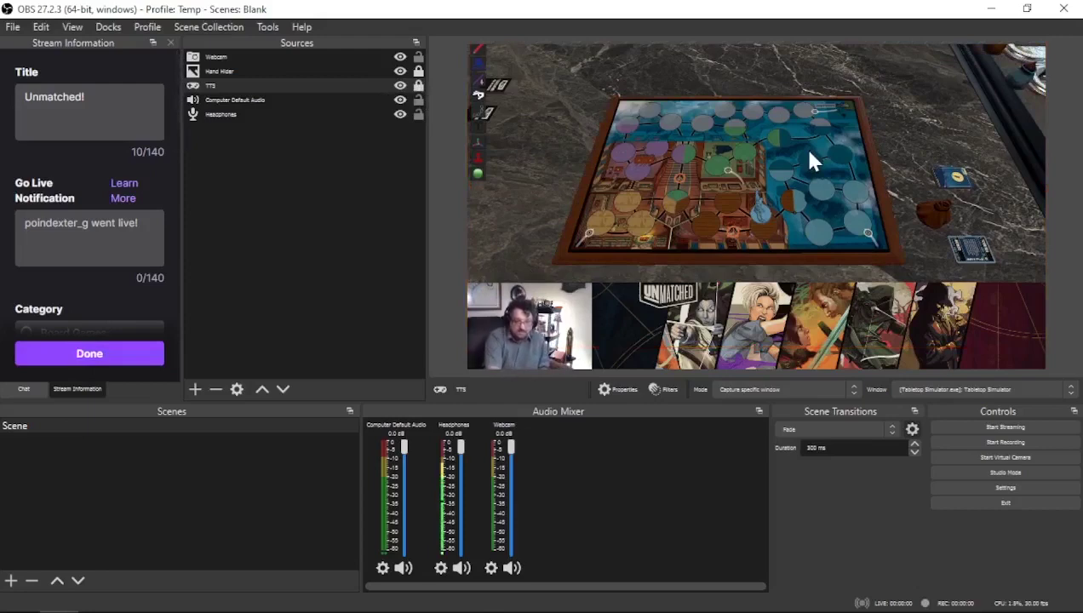
left_click(297, 256)
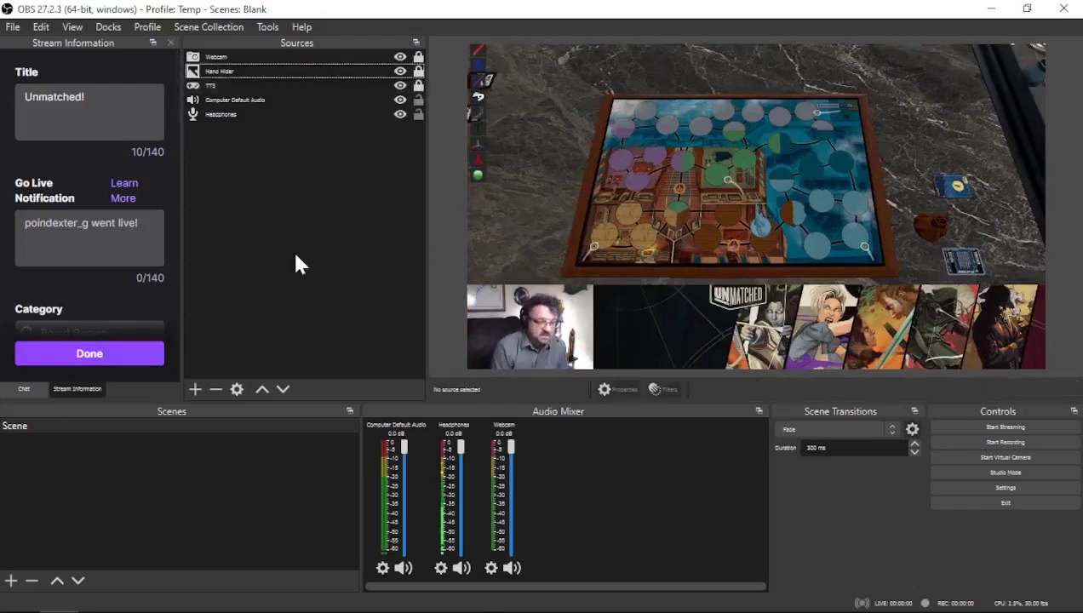
Add a text source named 'Player 1' and enter the streamer's name as its text
left_click(195, 390)
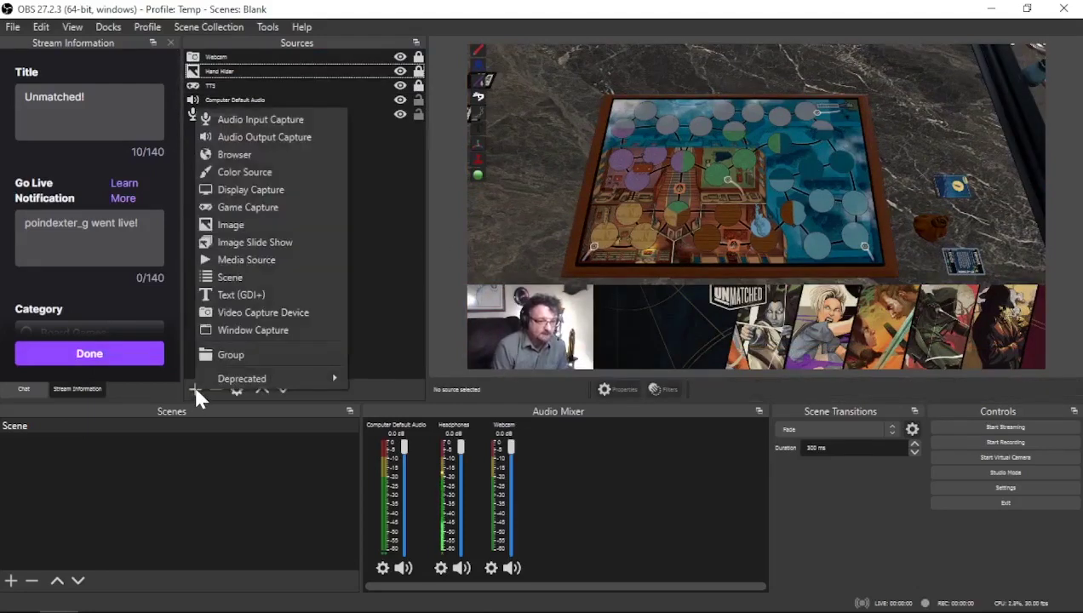
left_click(262, 294)
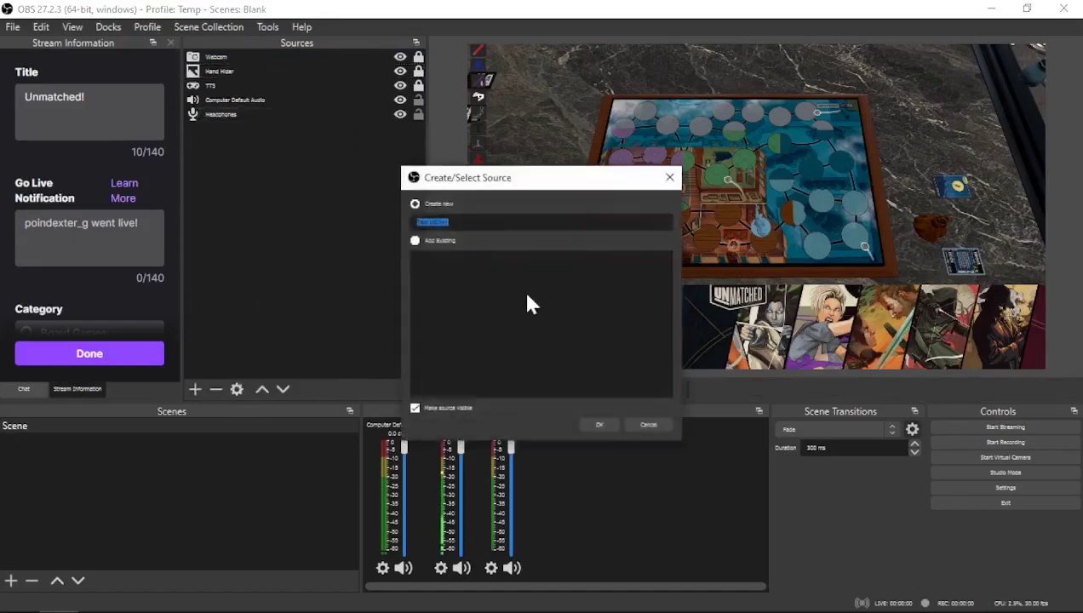
type("Player 1")
left_click(599, 425)
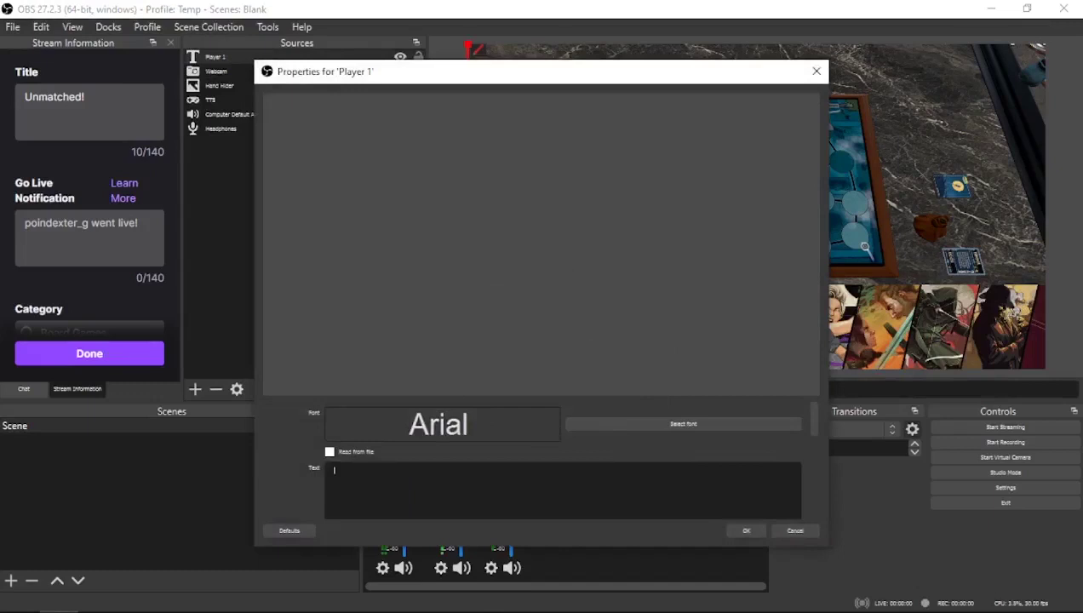
type("Poinde")
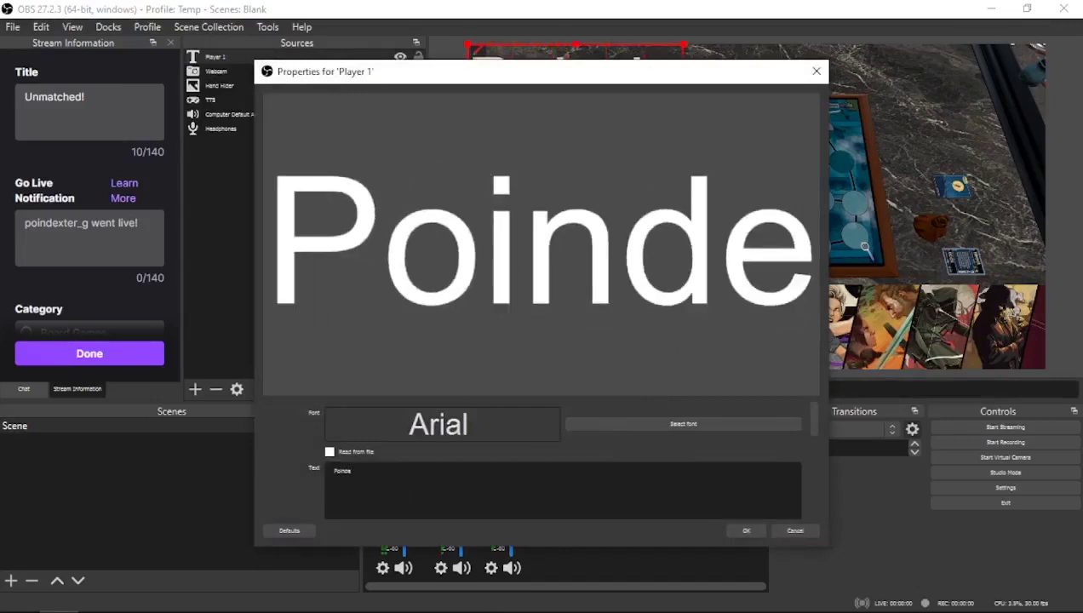
key("BackSpace")
type("exter")
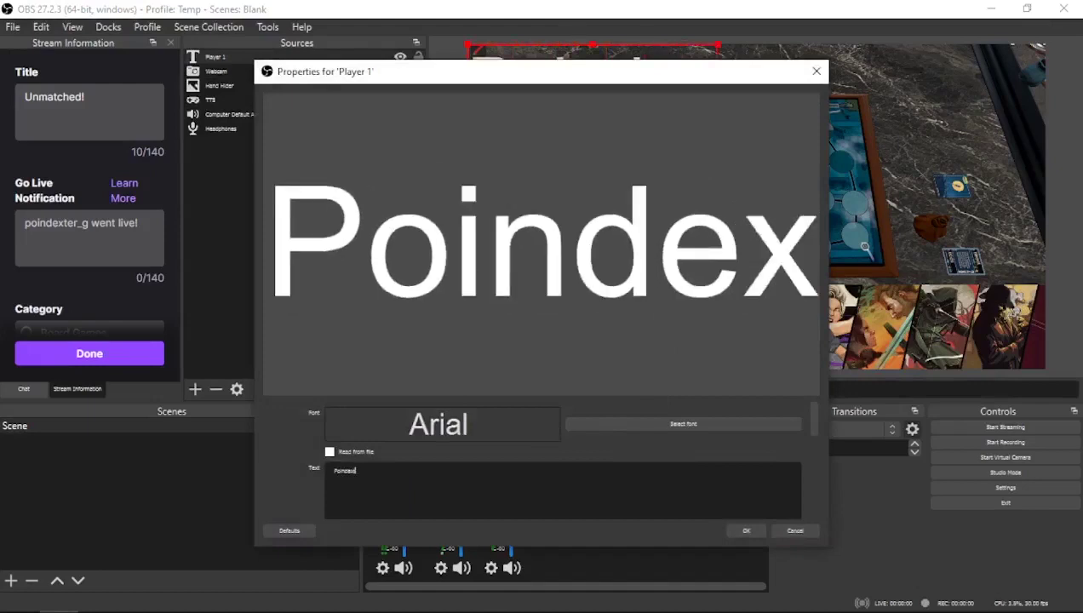
type("G")
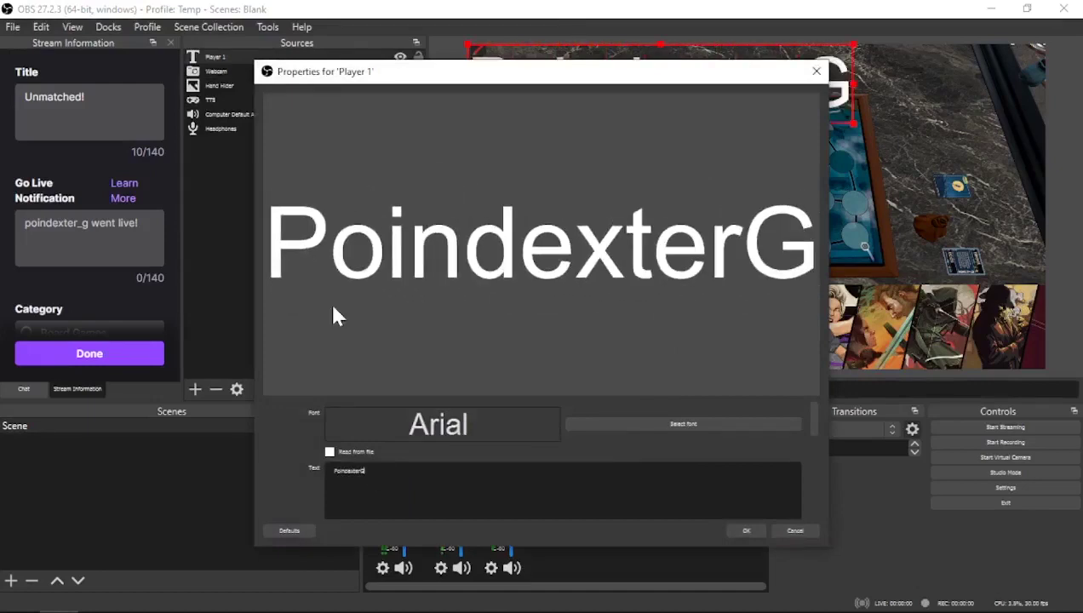
Set the Player 1 font to Final Frontier Old Style and apply the settings
left_click(685, 424)
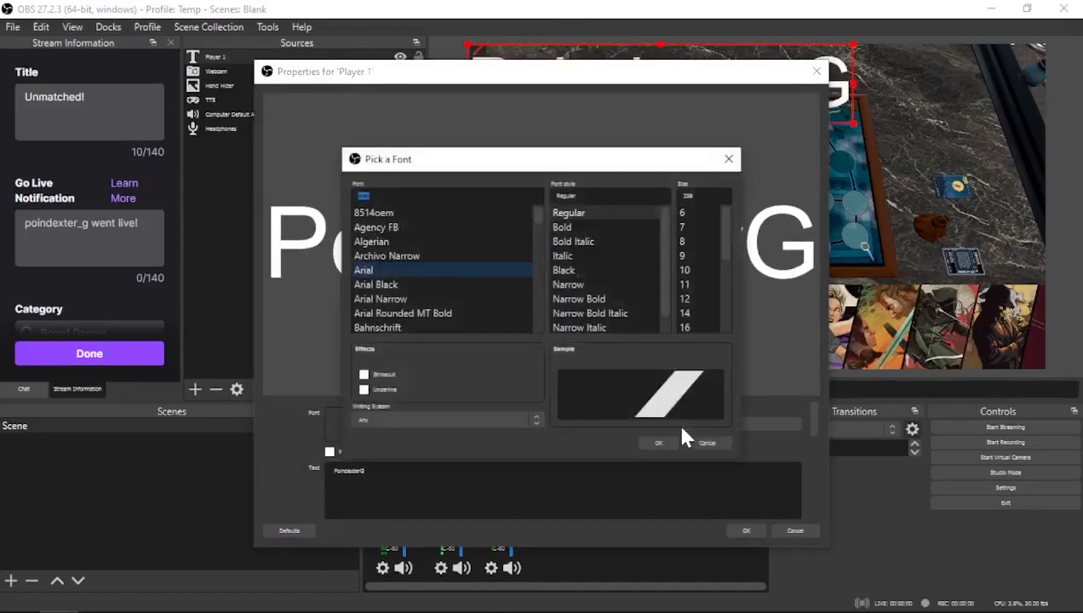
scroll(451, 307, "down", 4)
scroll(430, 290, "down", 1)
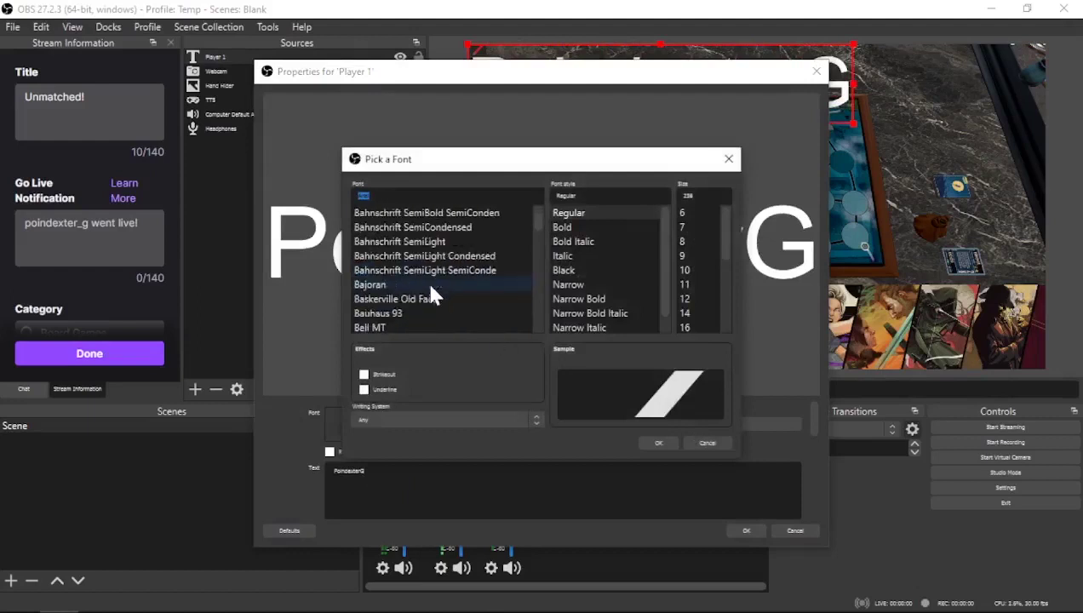
left_click(380, 287)
scroll(383, 289, "down", 5)
scroll(387, 291, "down", 16)
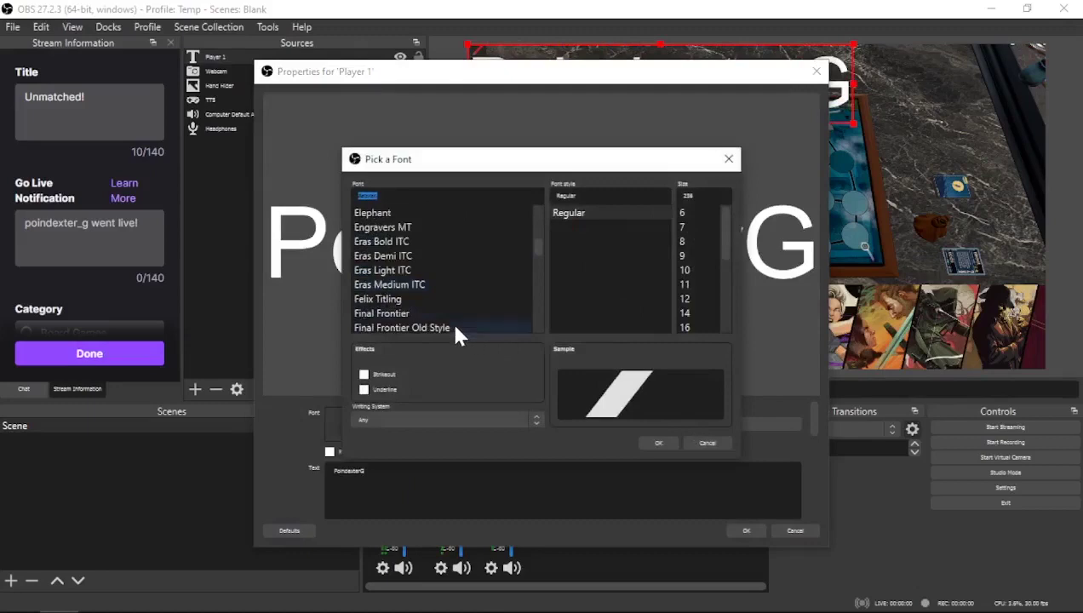
left_click(455, 331)
key("Return")
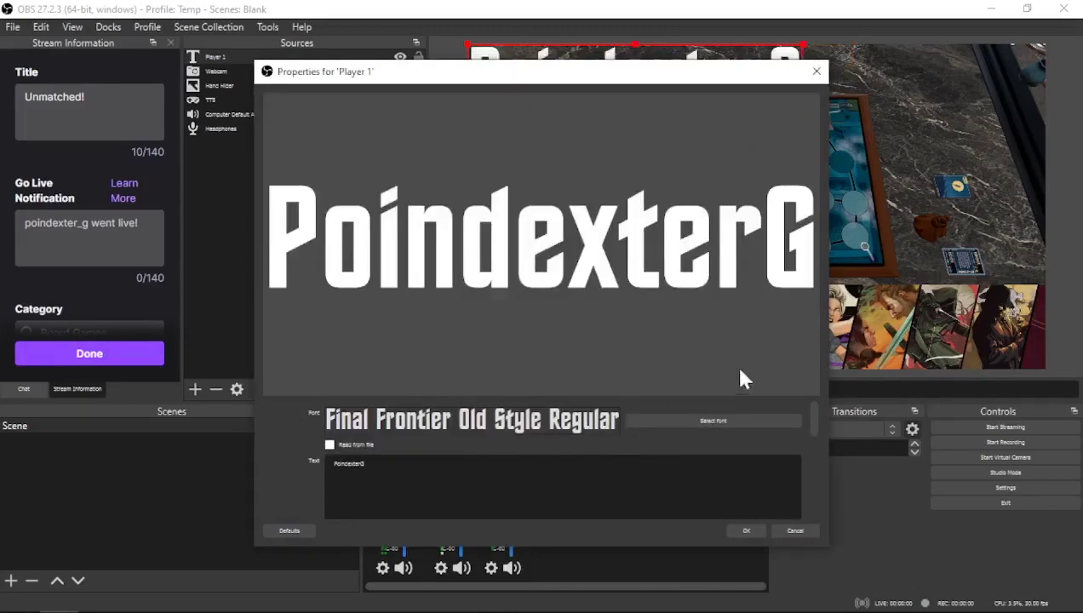
left_click(757, 532)
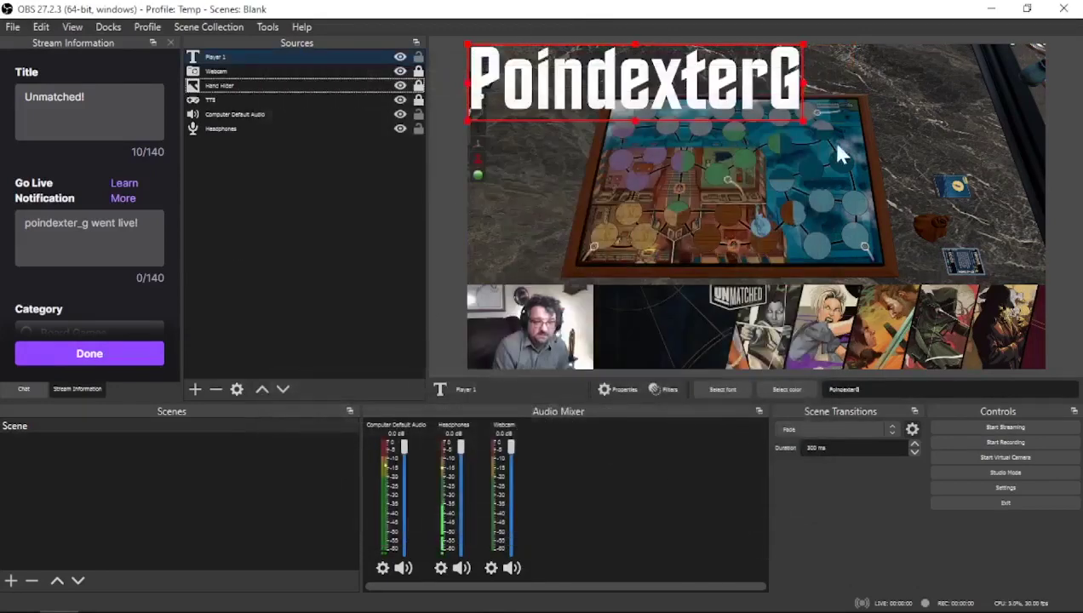
Shrink the name text, place it on the banner beside the webcam, and copy its source
left_click_drag(806, 122, 651, 311)
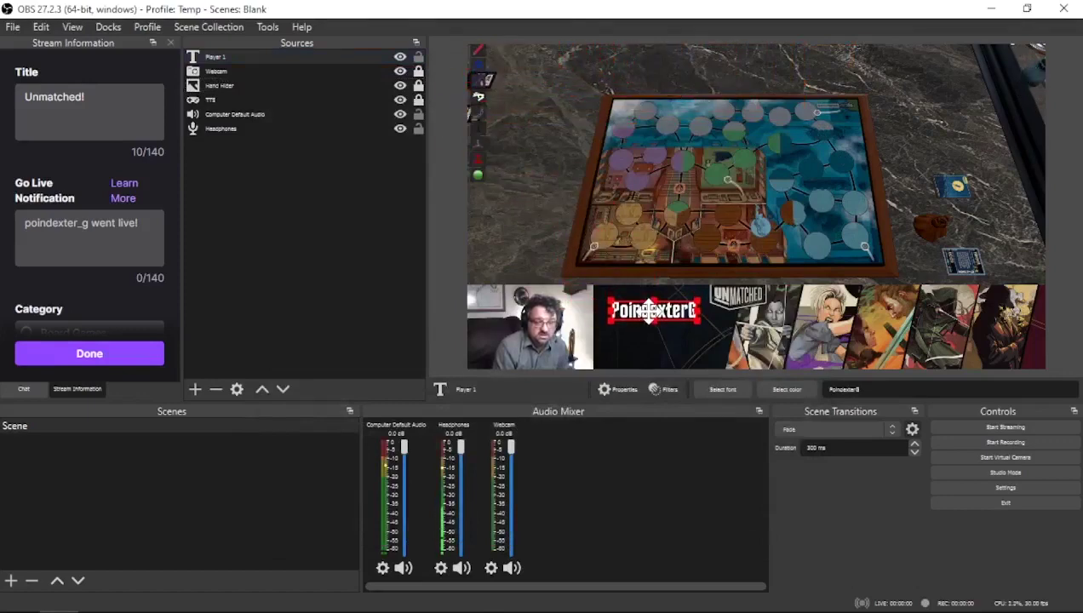
left_click(481, 248)
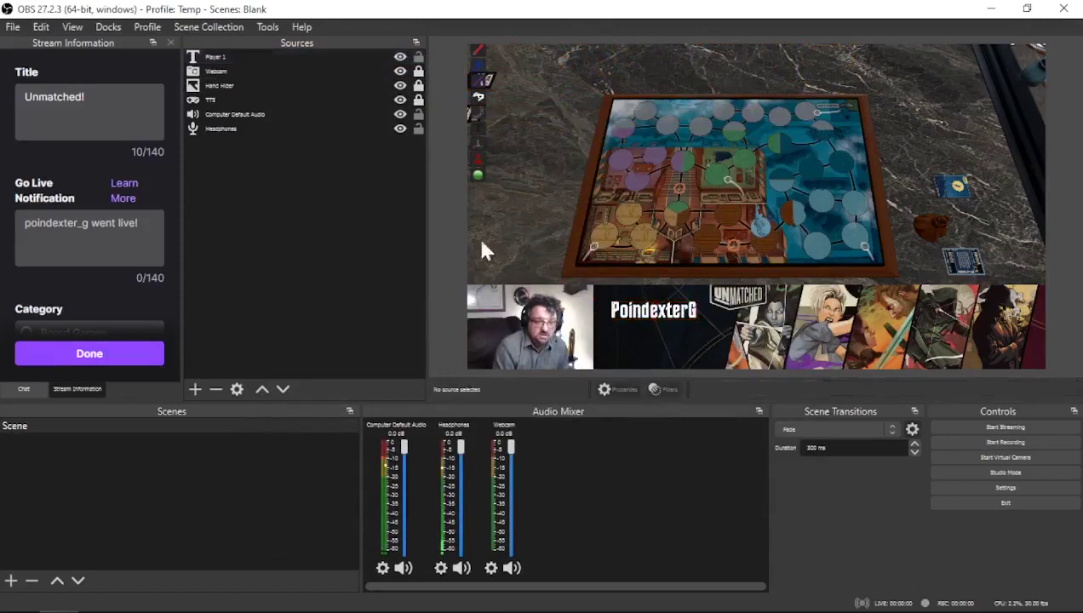
left_click(196, 392)
left_click(669, 340)
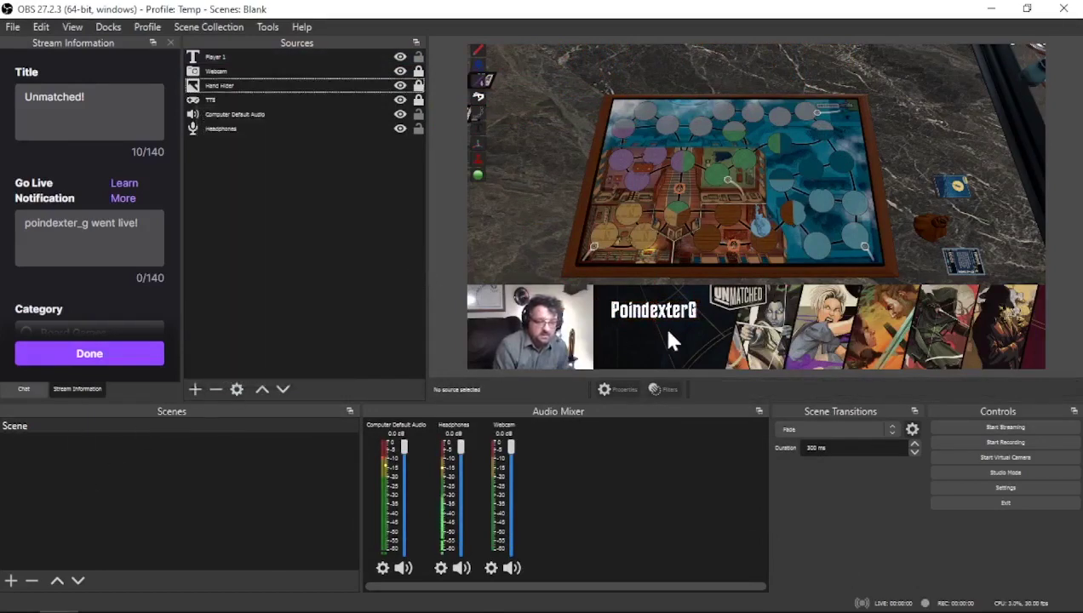
left_click(669, 327)
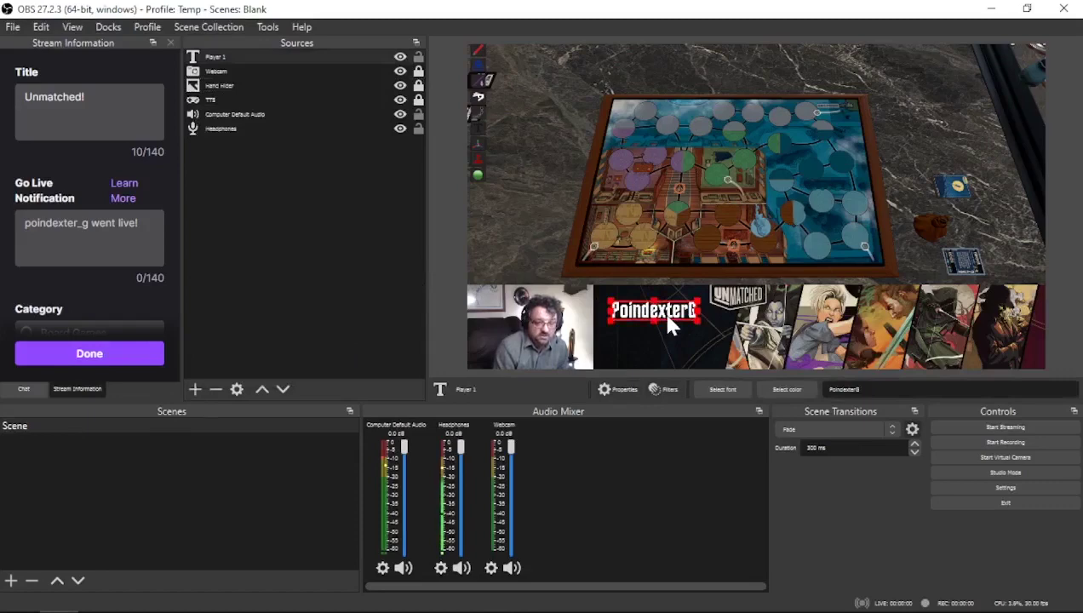
right_click(660, 317)
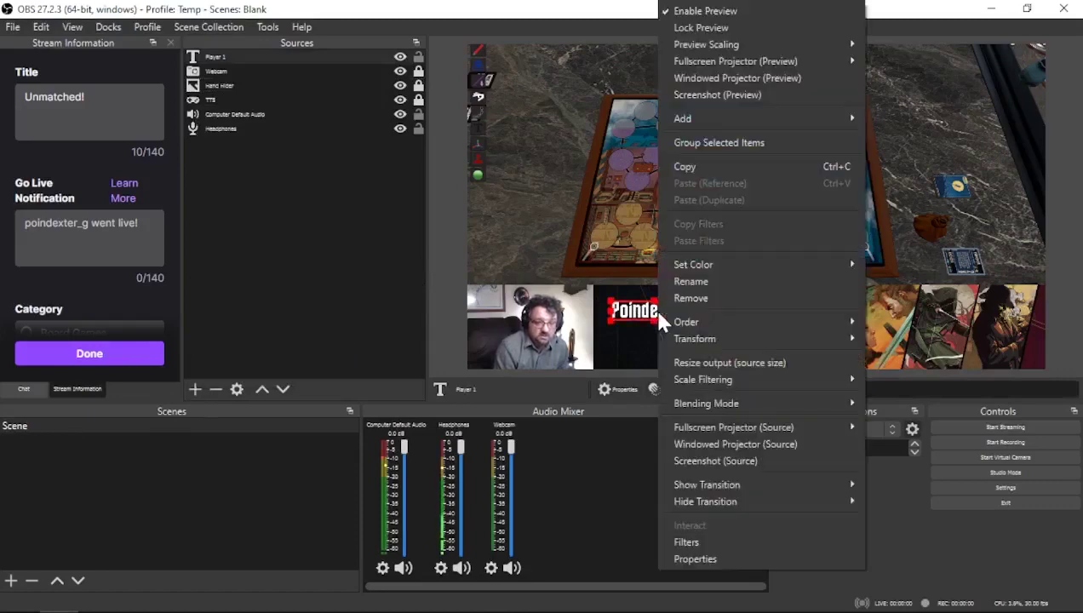
left_click(749, 166)
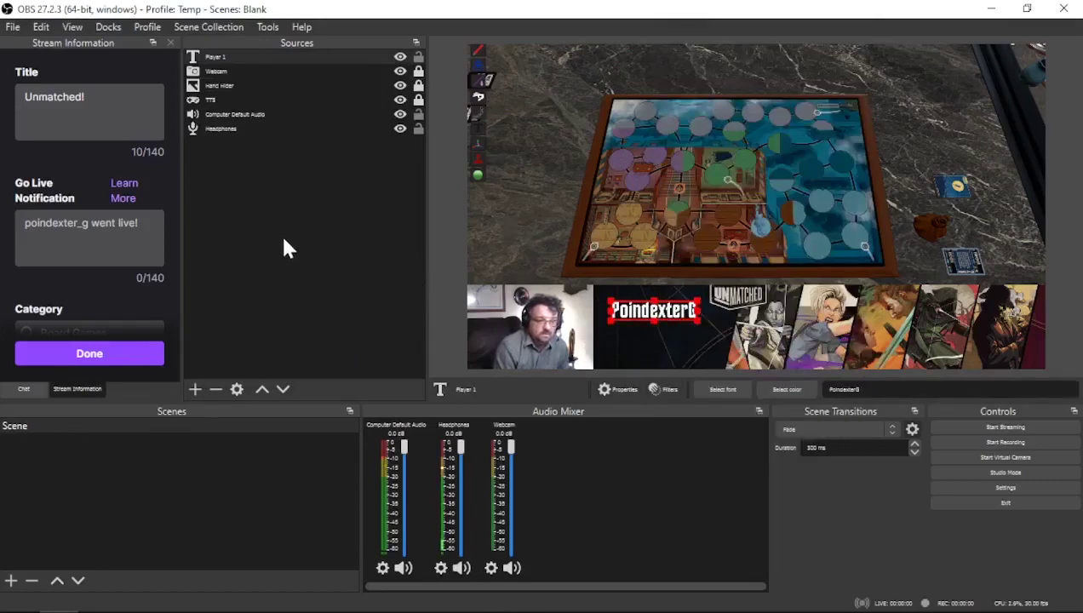
right_click(248, 188)
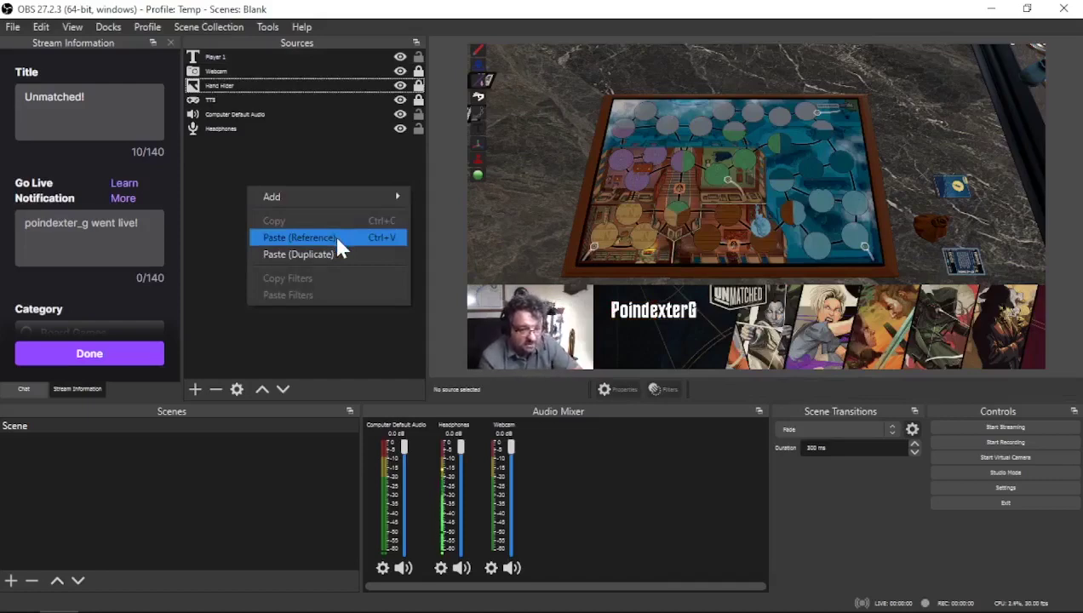
Paste a referenced copy of the name text and stack it just beneath the original
left_click(338, 241)
left_click_drag(649, 320, 645, 342)
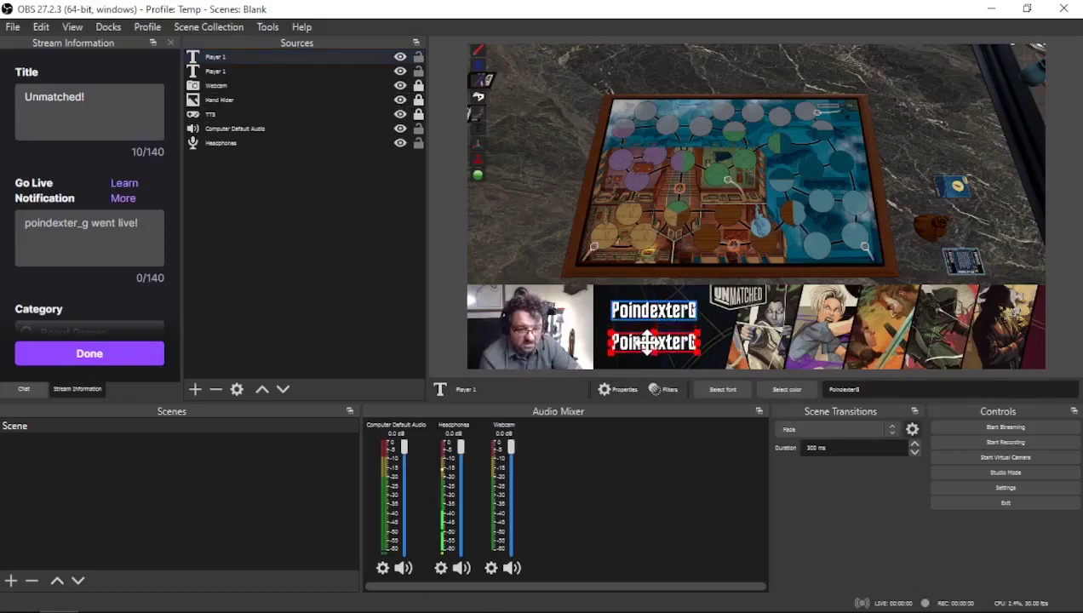
left_click(655, 317)
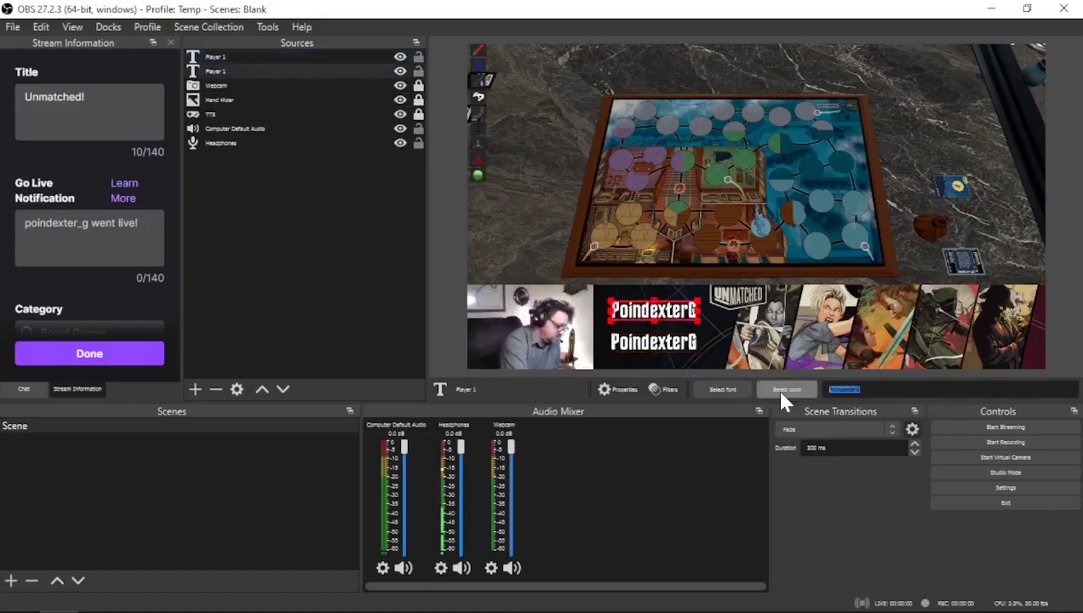
type("Some")
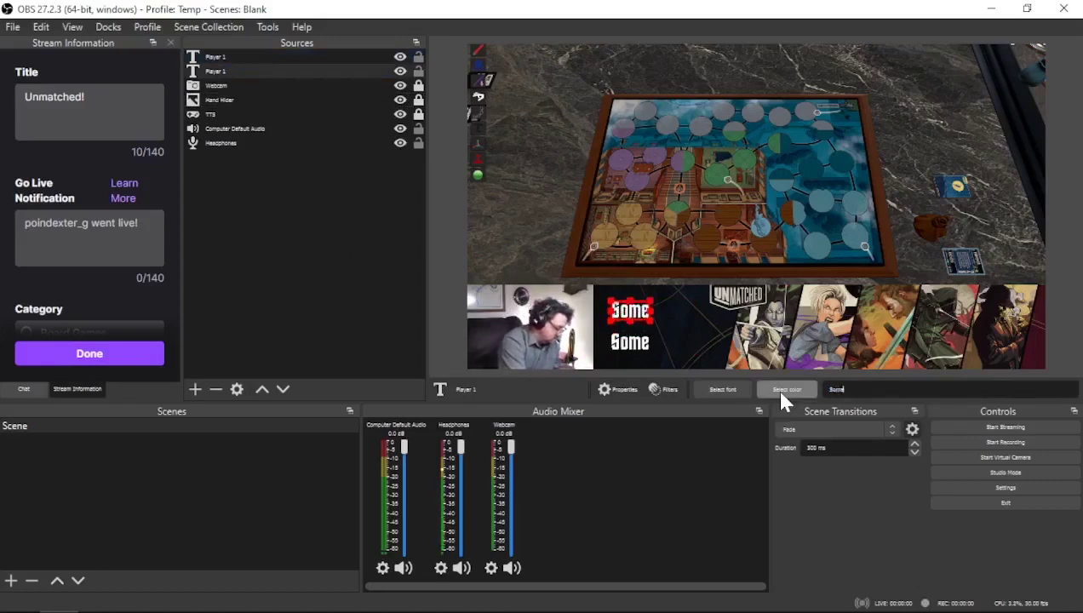
type("DtherGuy")
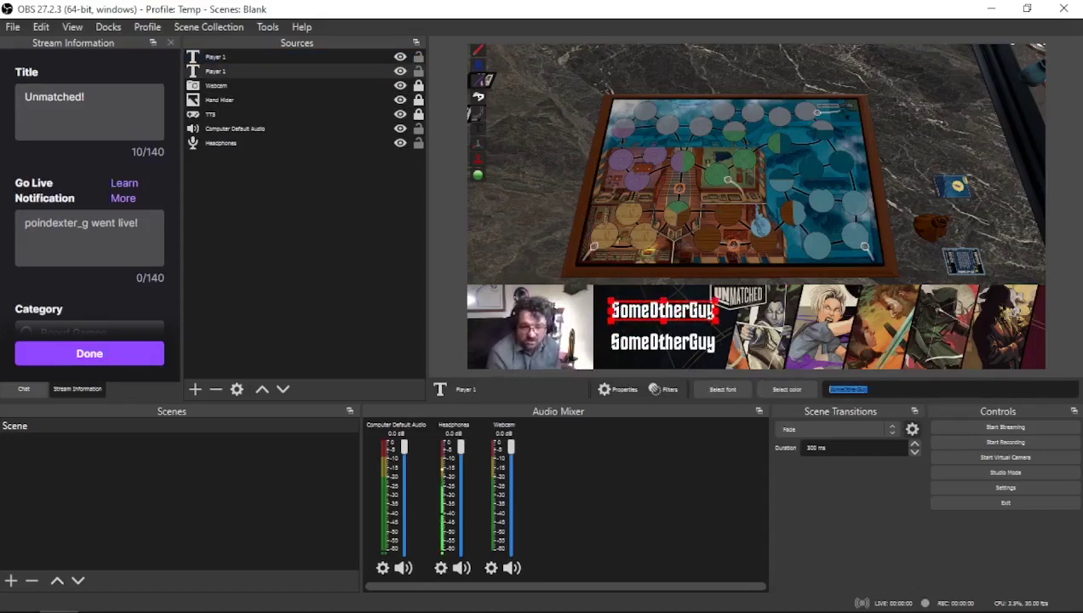
type("Poindext")
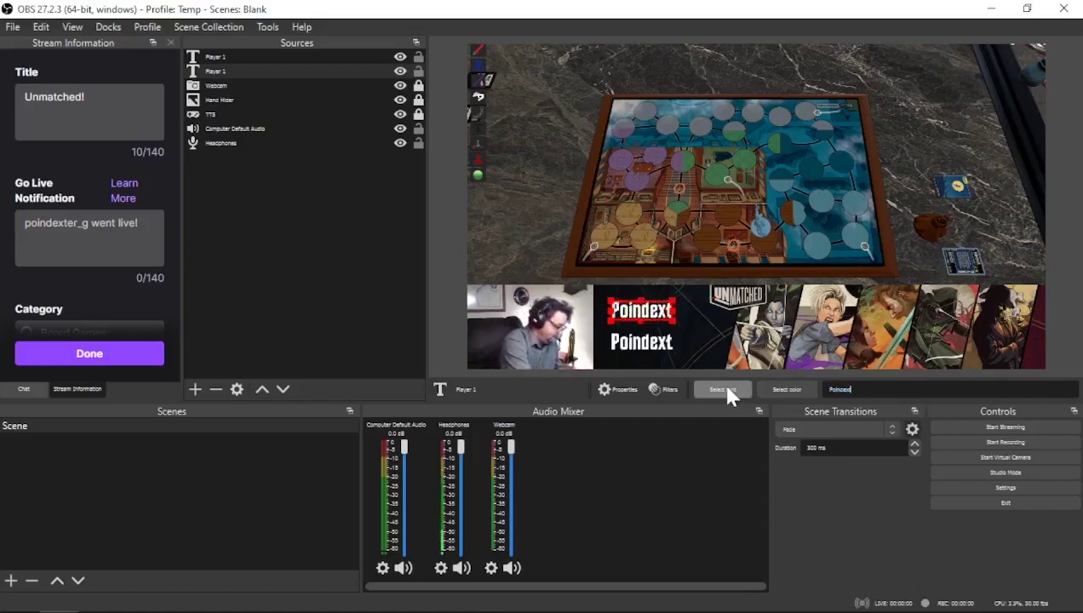
type("erG")
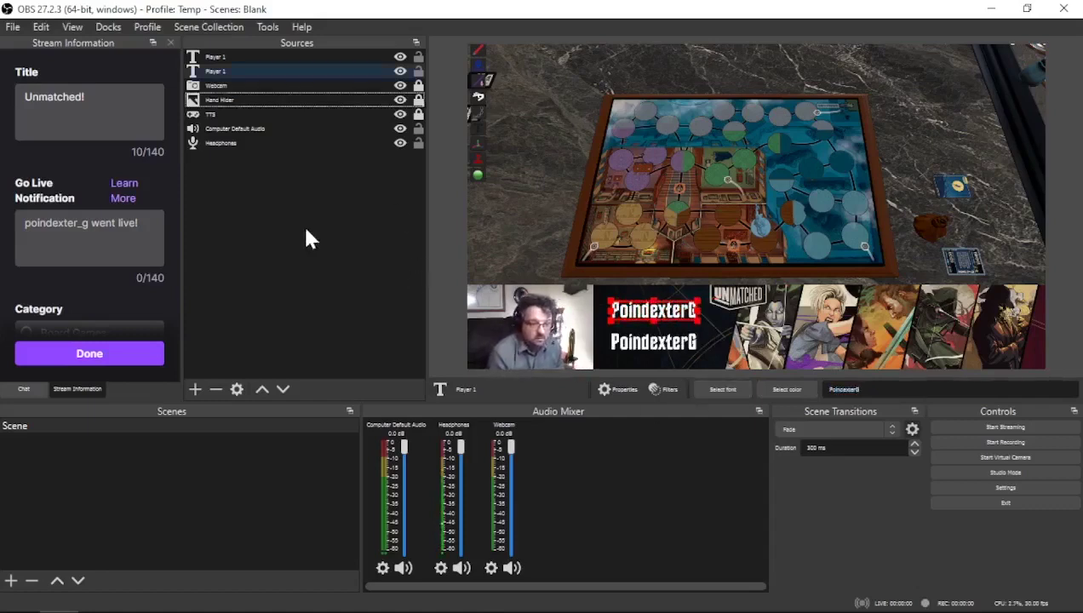
left_click(228, 197)
left_click(631, 312)
left_click_drag(650, 352, 650, 332)
Paste another referenced name copy, then remove that extra Player 1 source
right_click(258, 171)
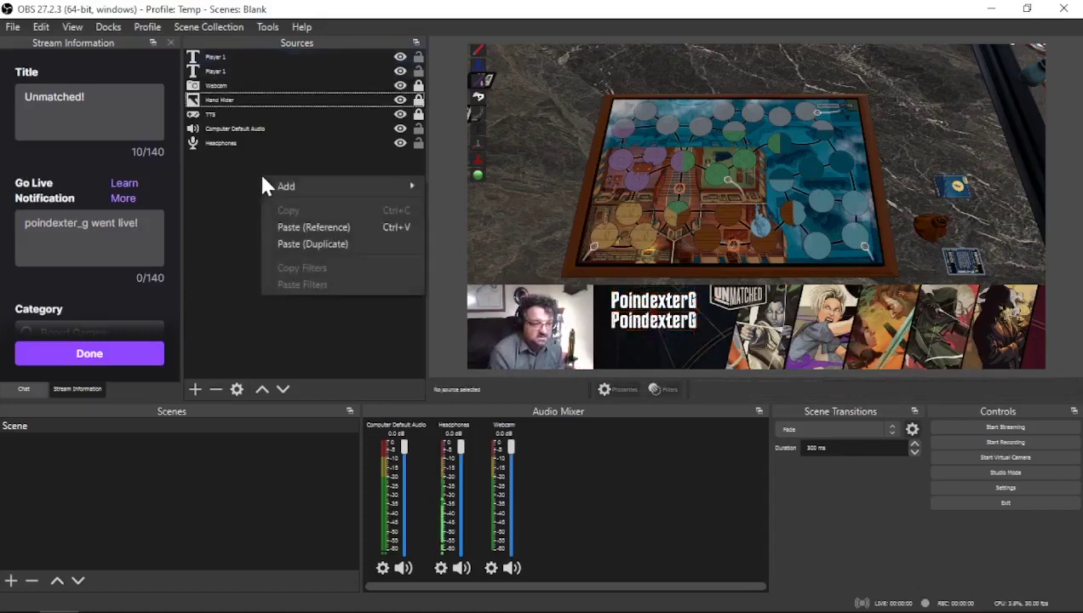
left_click(313, 220)
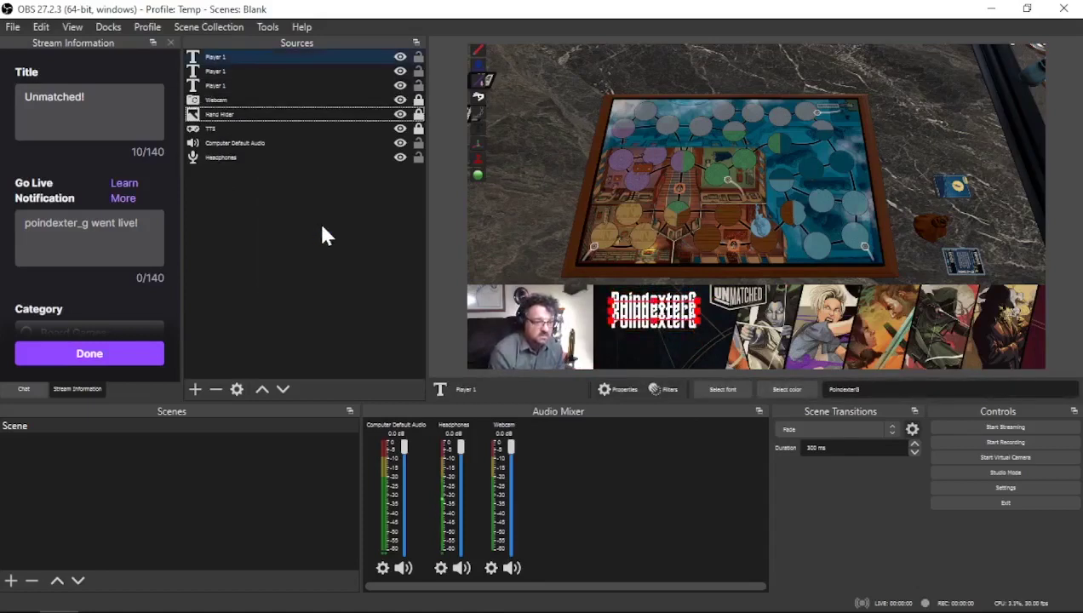
left_click(263, 58)
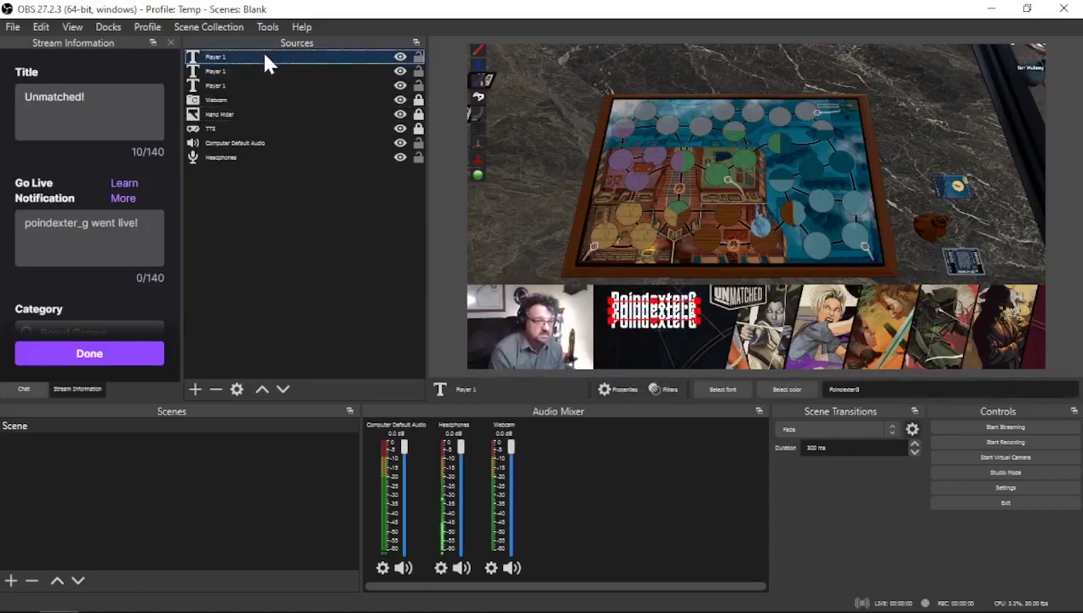
left_click(217, 390)
left_click(592, 337)
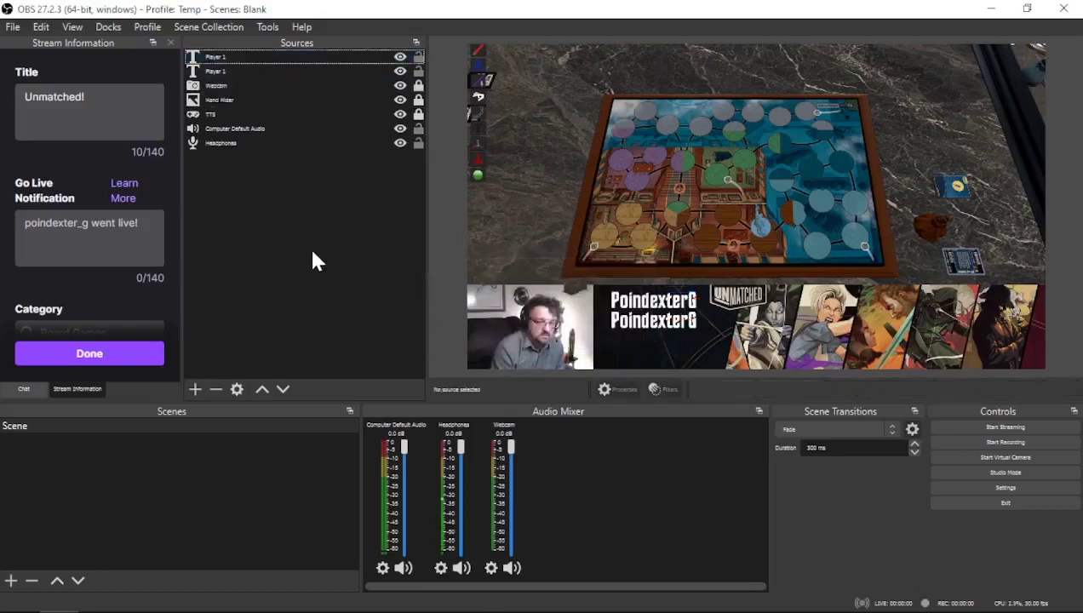
Paste an independent duplicate 'Player 1 2' and arrange the three name copies in separate rows
right_click(312, 252)
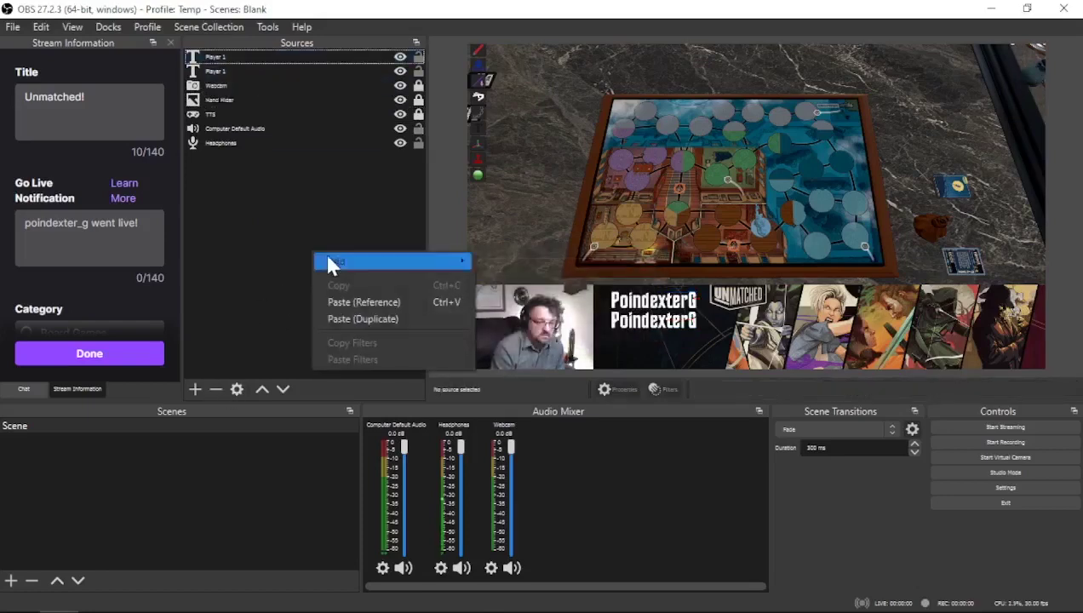
left_click(416, 320)
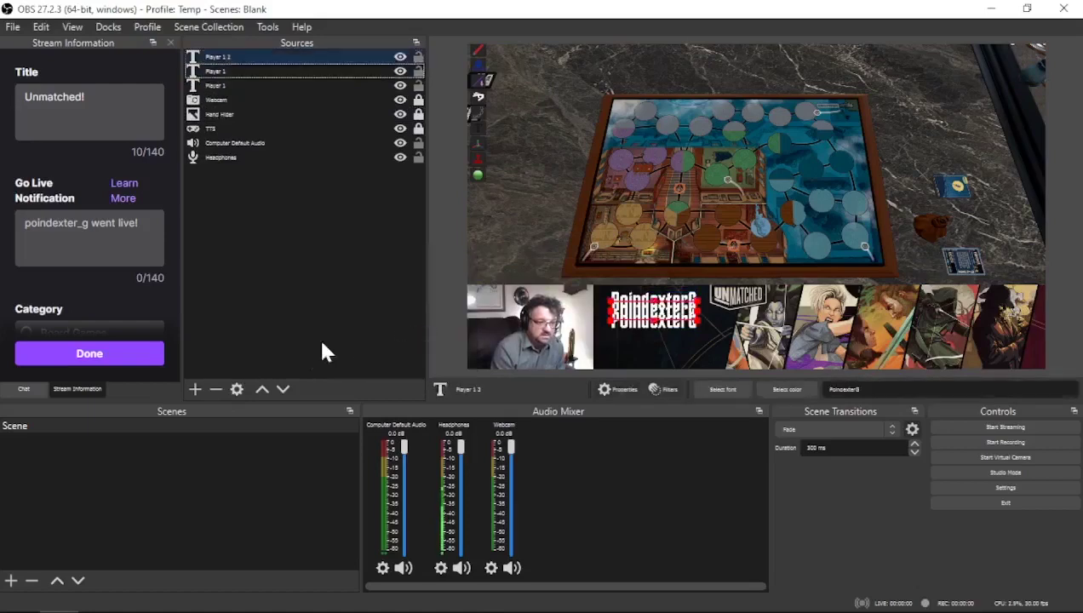
left_click(220, 87)
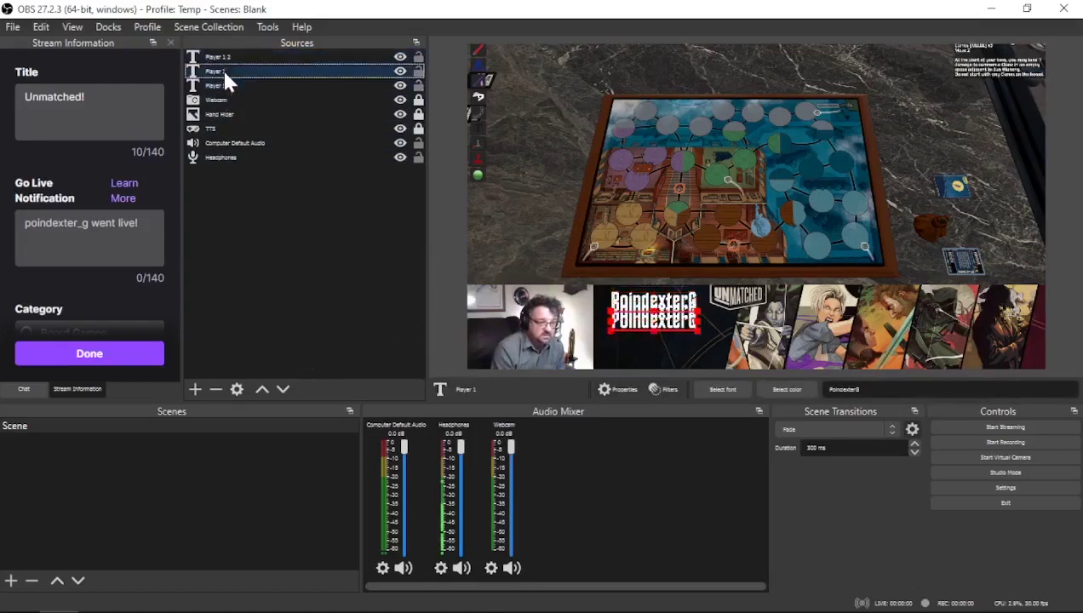
left_click(227, 71)
left_click(226, 54)
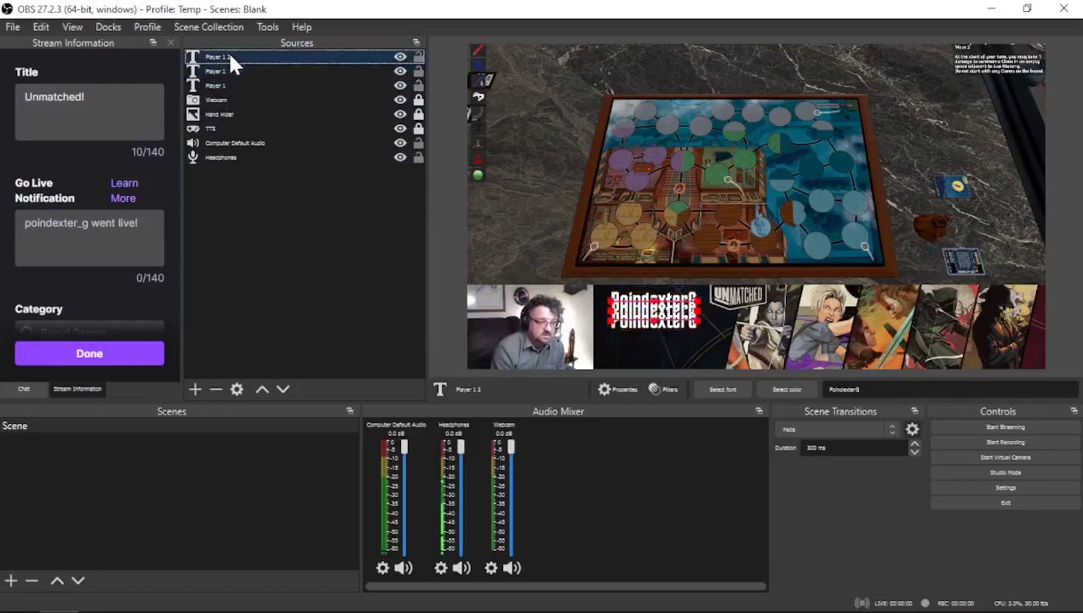
left_click_drag(637, 336, 634, 354)
left_click_drag(637, 308, 637, 327)
left_click(640, 350)
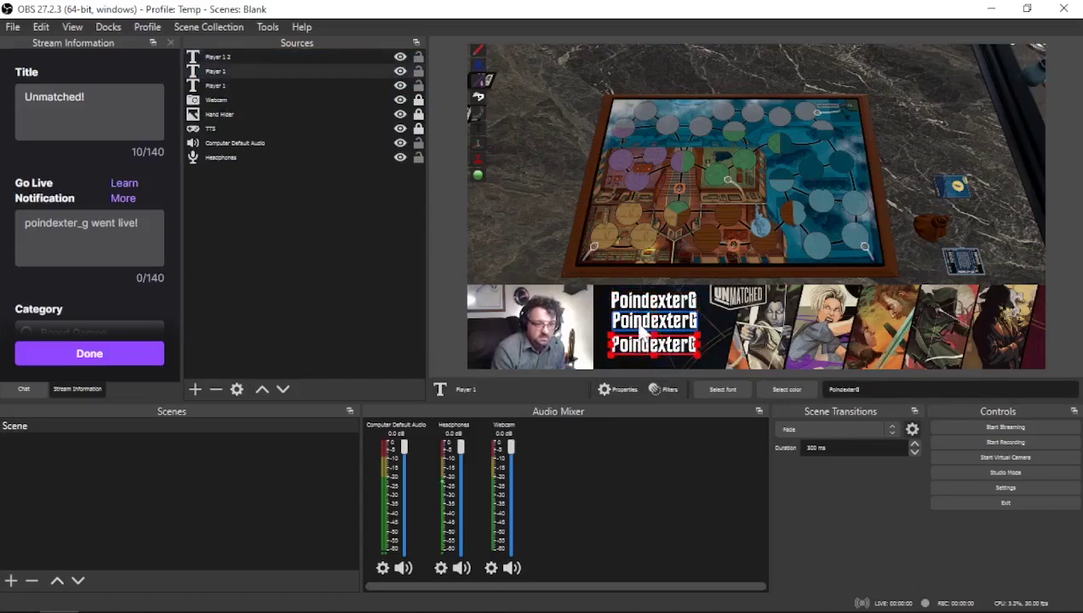
left_click(640, 330)
mouse_move(640, 356)
left_mouse_down()
mouse_move(640, 331)
mouse_move(643, 349)
left_mouse_up()
left_click_drag(644, 301, 646, 347)
Change the top name copy to 'SomeotherGuy' and delete the extra referenced Player 1 copy
left_click(649, 300)
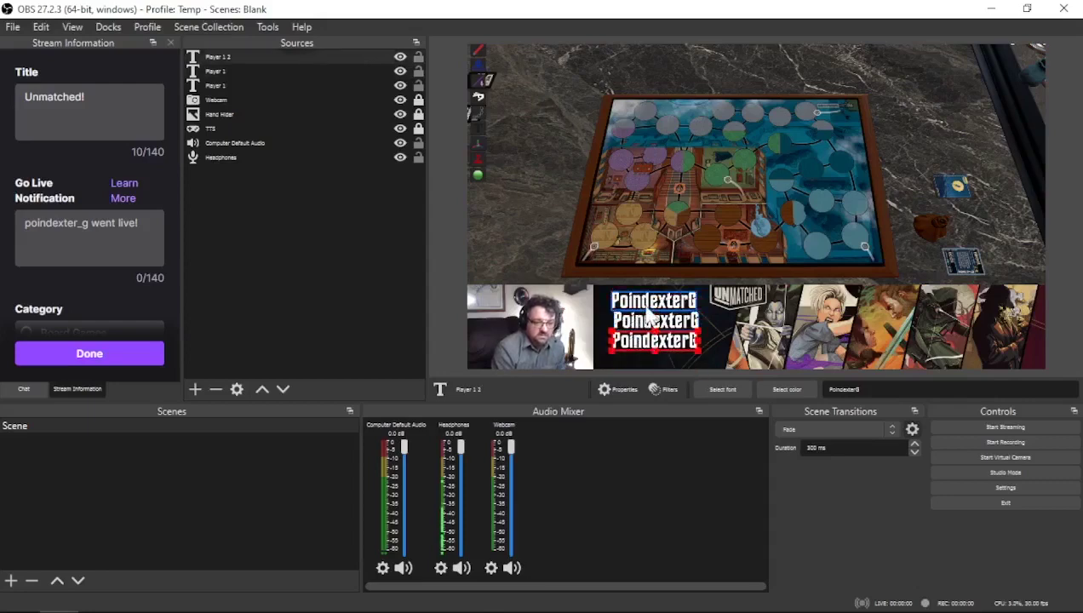
double_click(844, 389)
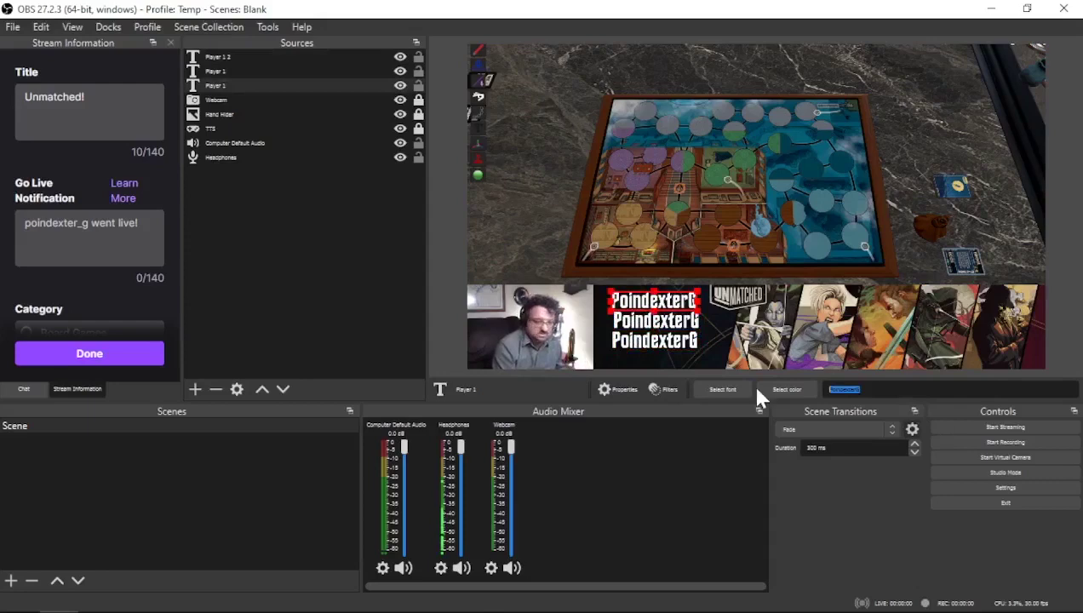
type("SomeotherGuy")
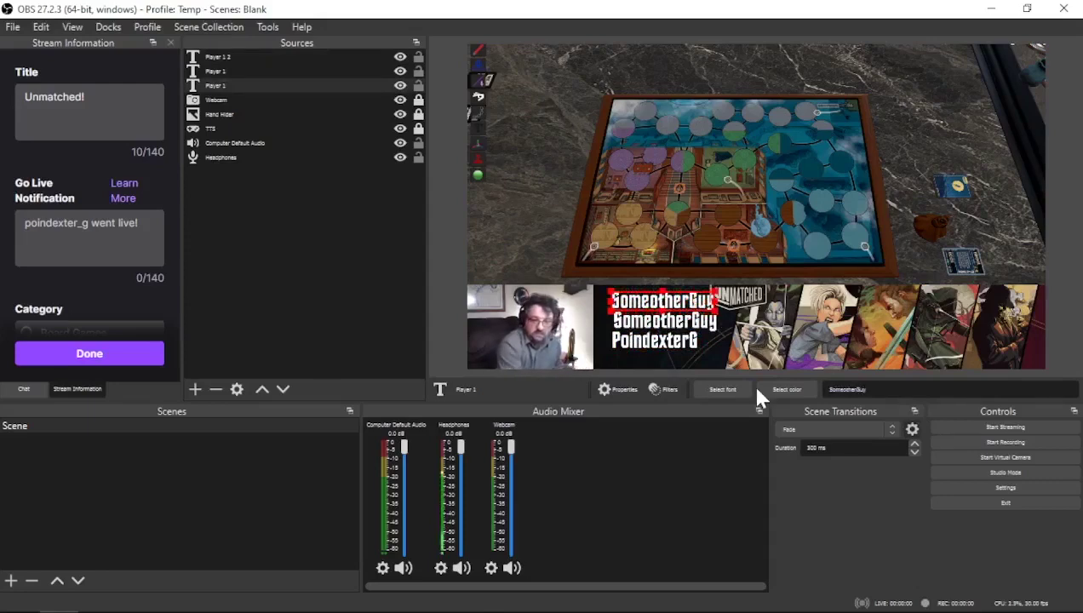
left_click(661, 349)
left_click(666, 331)
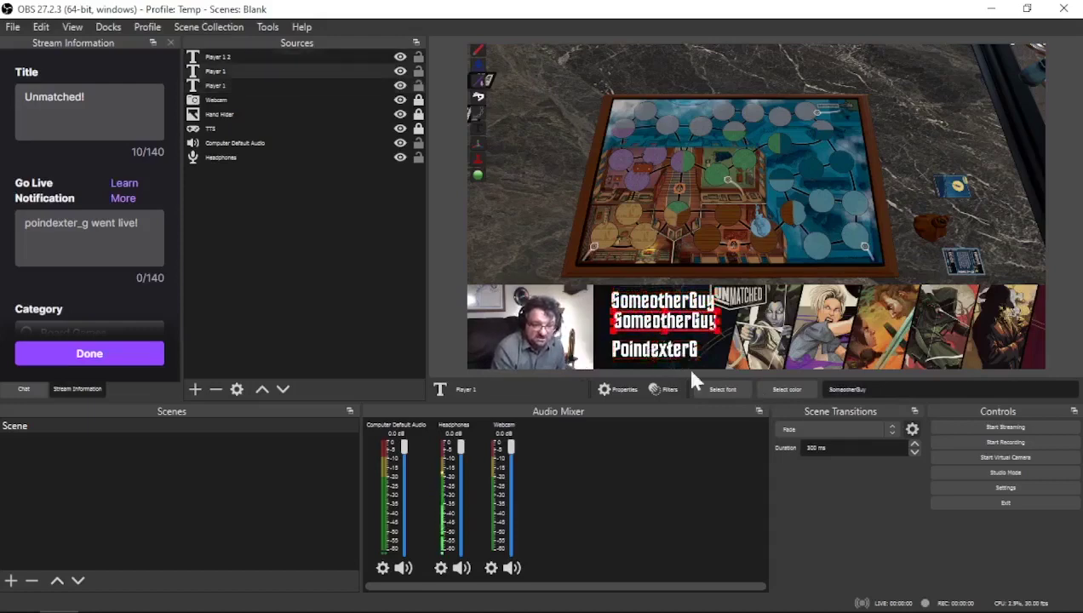
key("Delete")
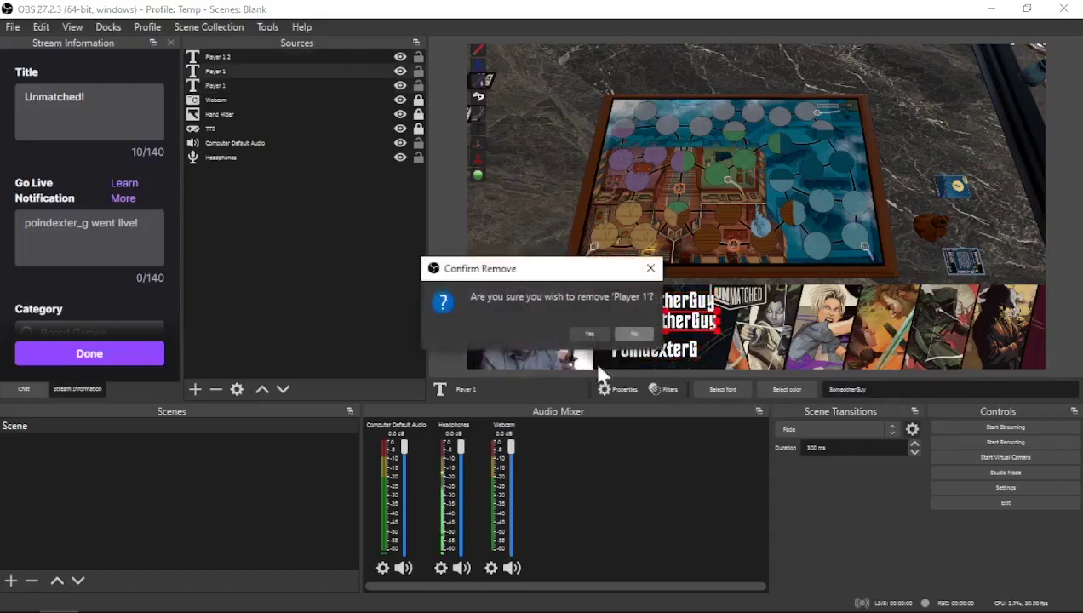
left_click(584, 333)
Position SomeotherGuy beneath the first player's name on the banner
left_click_drag(648, 309, 619, 304)
left_click_drag(678, 356, 645, 362)
left_click(659, 313)
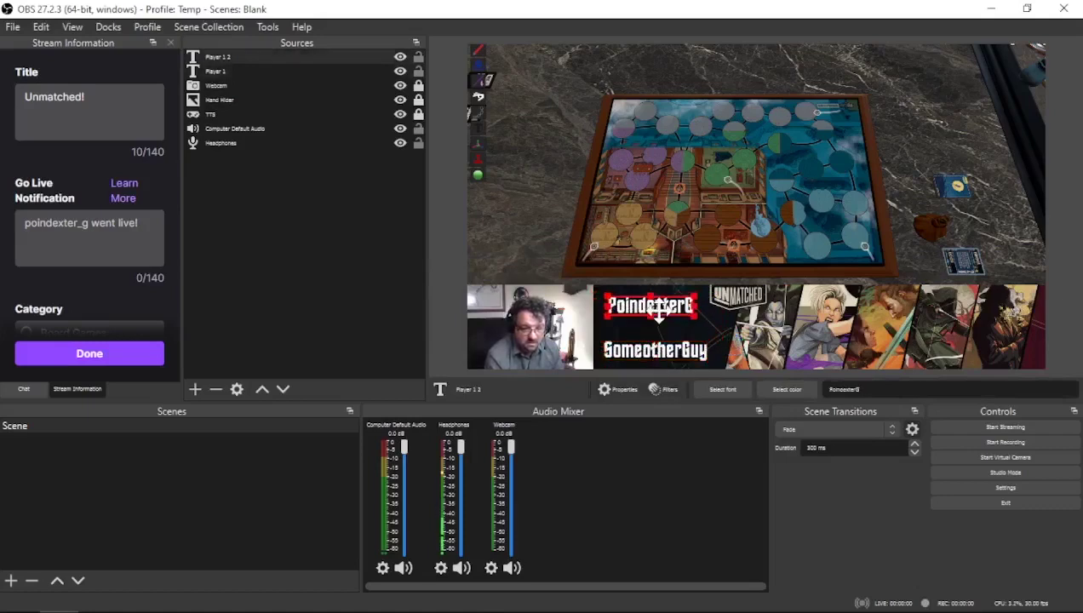
left_click(230, 69)
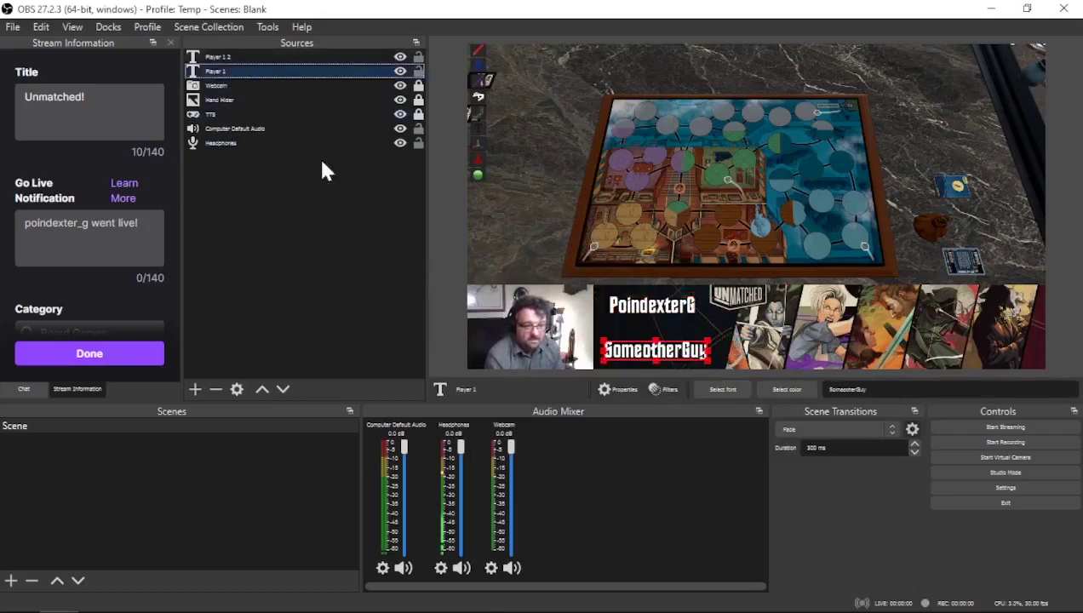
right_click(234, 71)
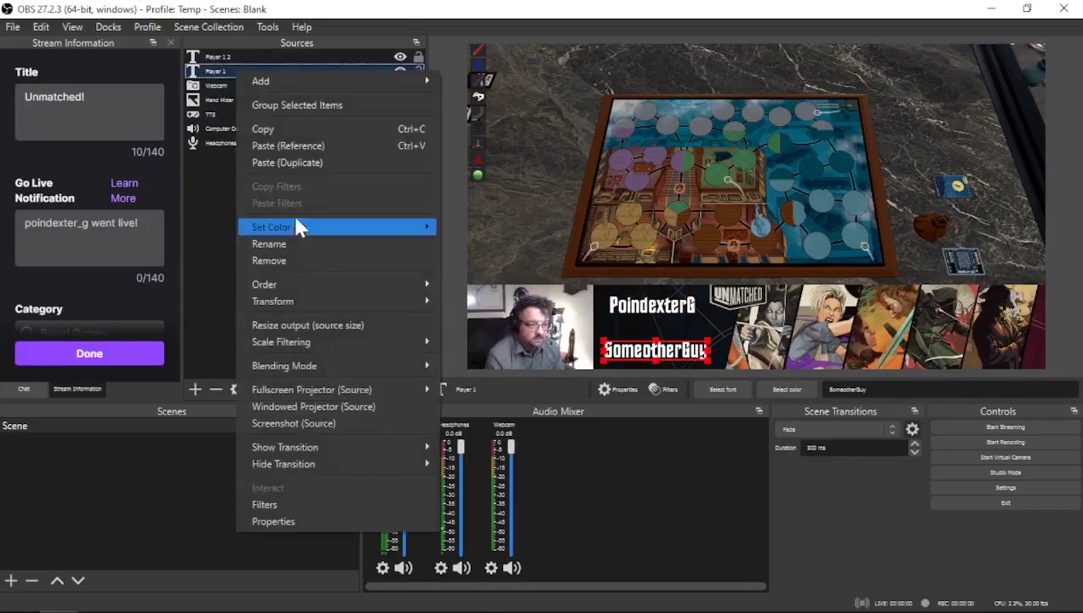
Keep the Player 1 source and rename the 'Player 1 2' source to 'Player 1'
left_click(284, 260)
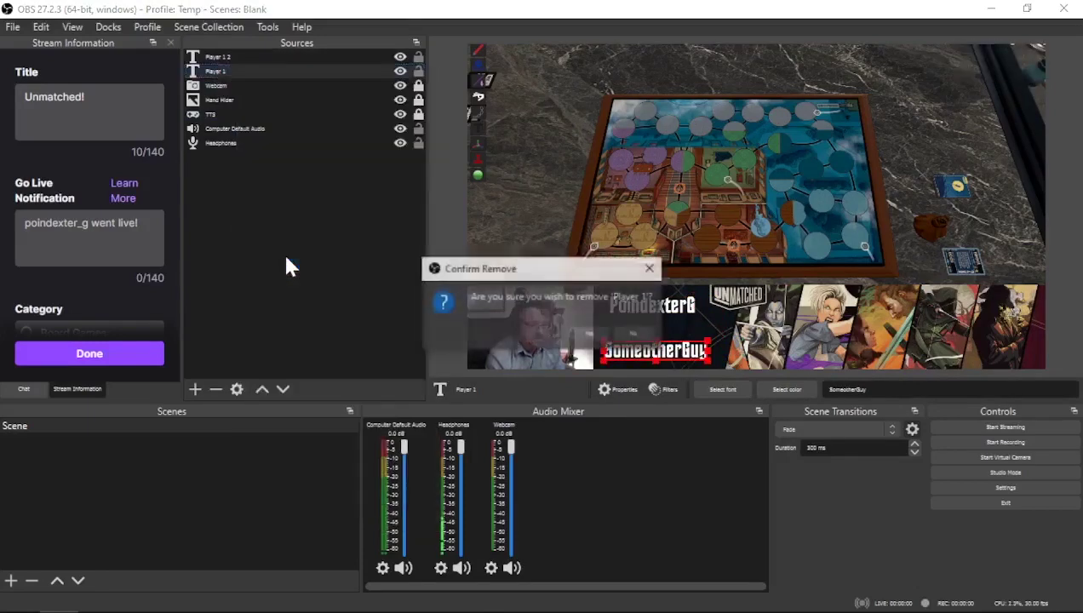
left_click(630, 334)
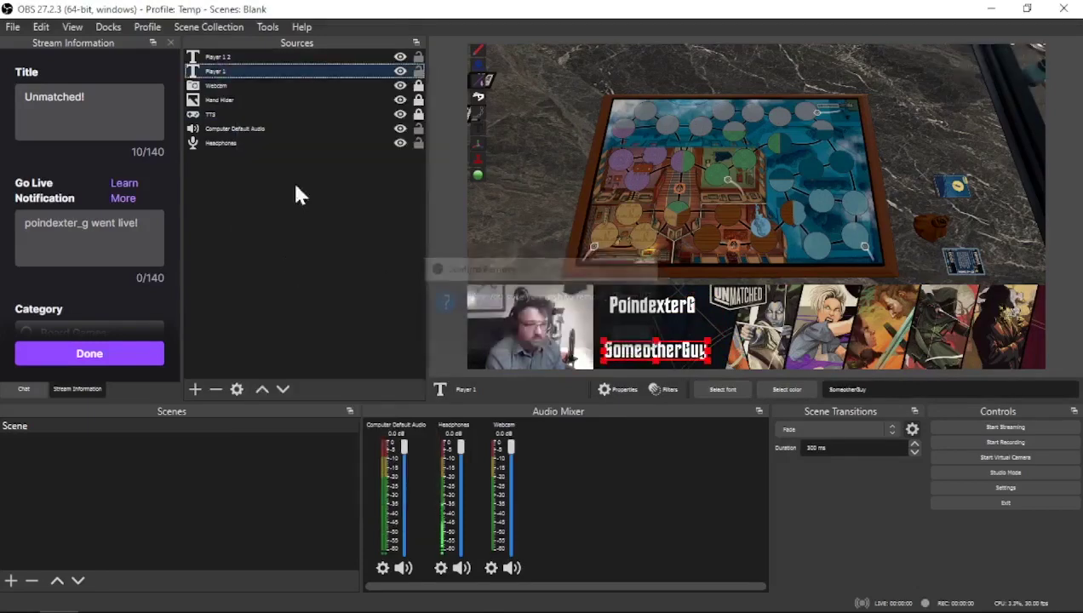
right_click(225, 68)
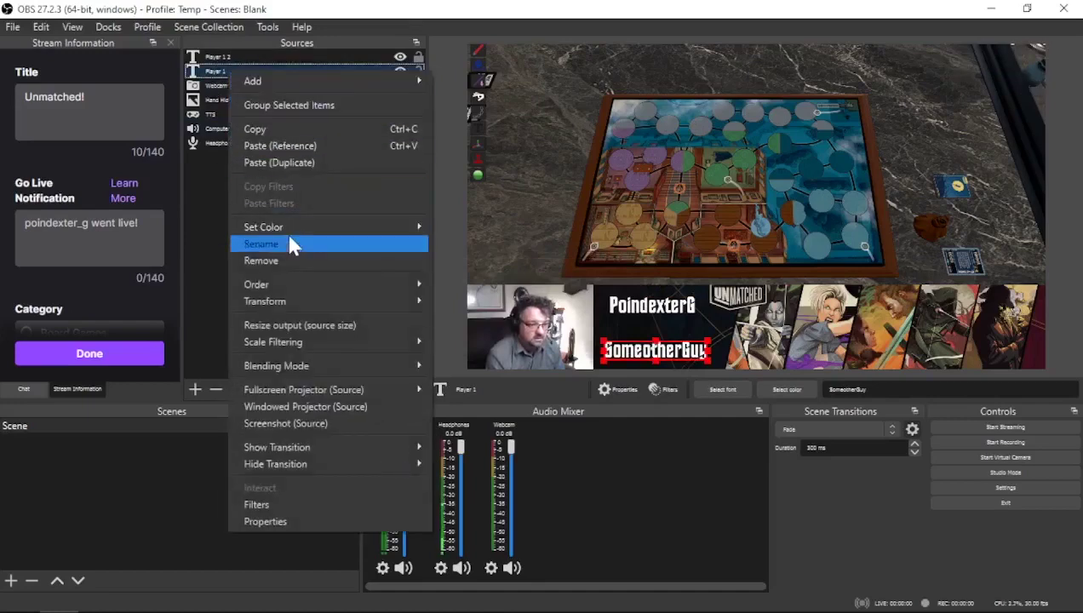
left_click(287, 243)
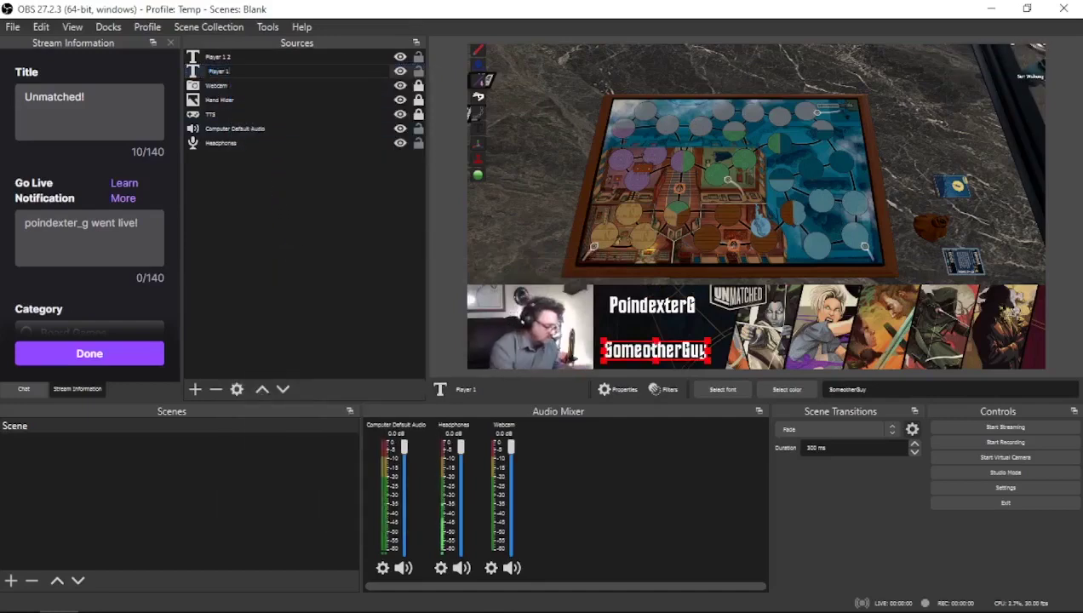
right_click(239, 56)
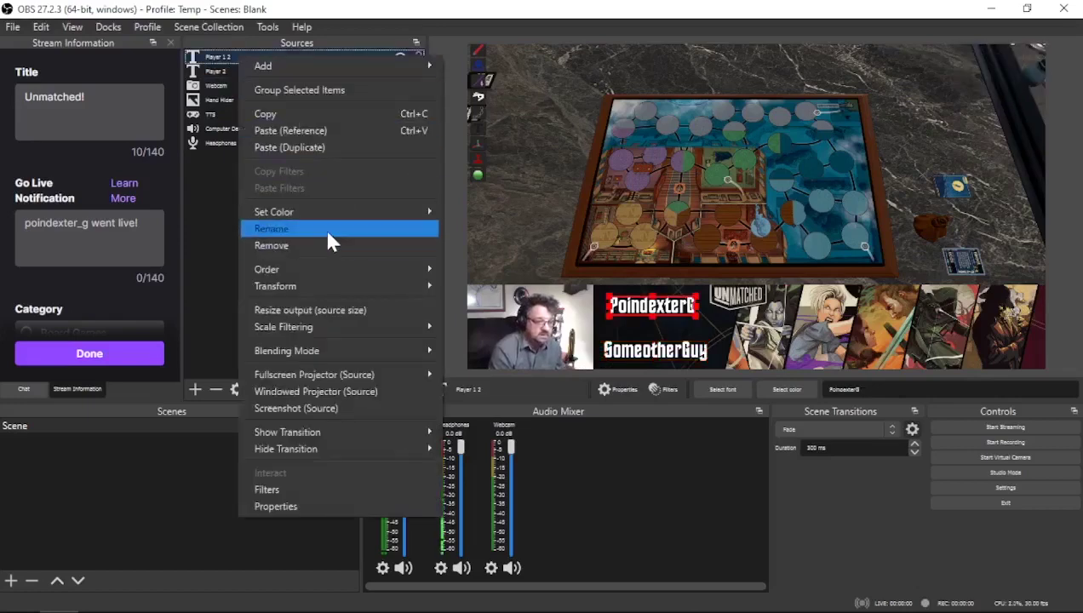
left_click(326, 233)
type("Player 1")
key("Return")
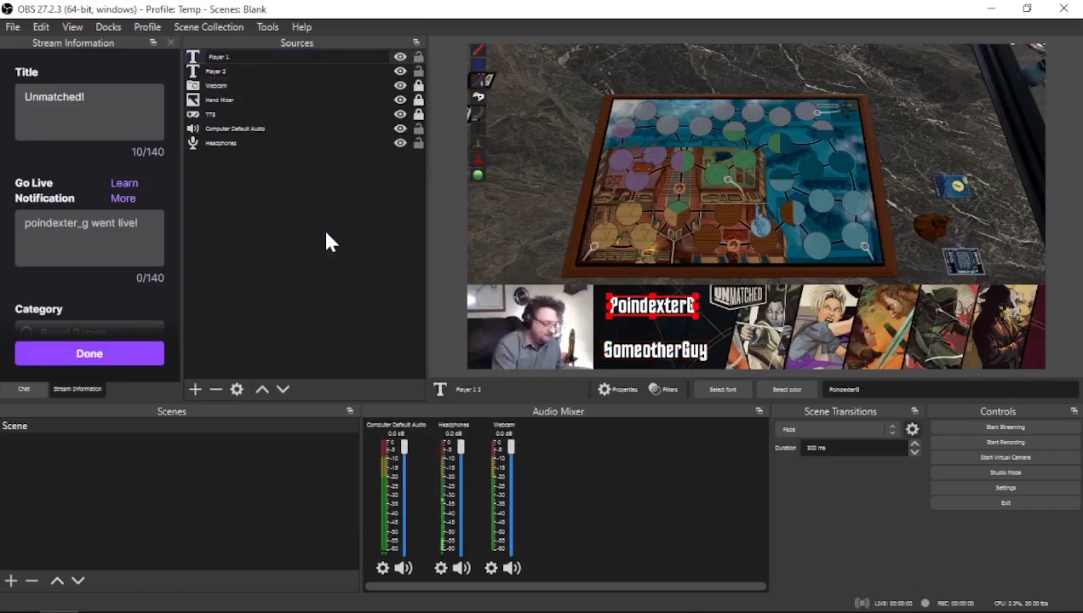
Select each name on the banner to check which text source it belongs to
left_click(235, 240)
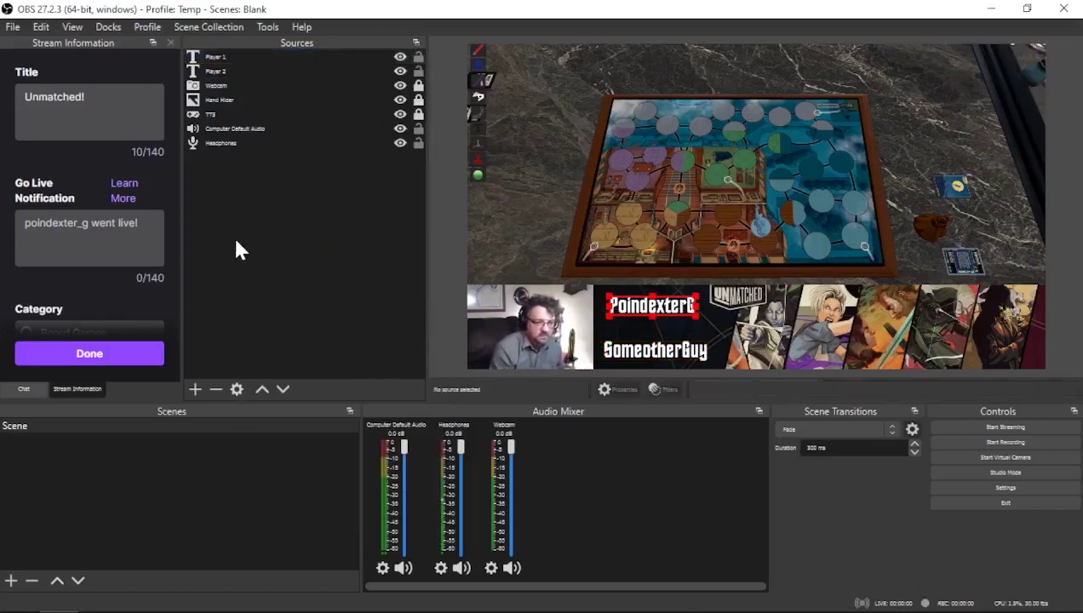
left_click(677, 351)
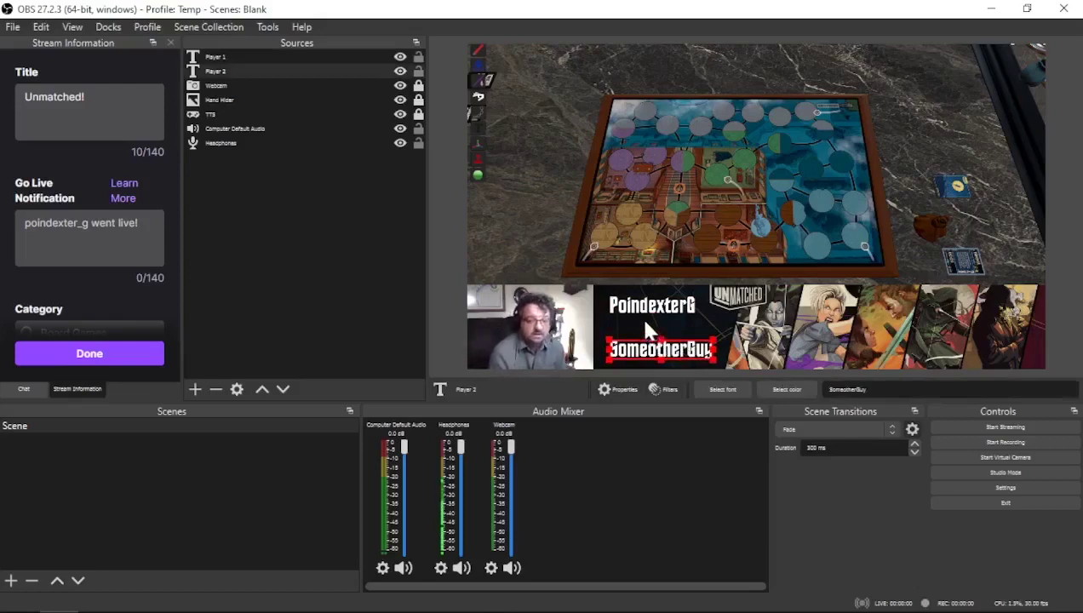
left_click(649, 312)
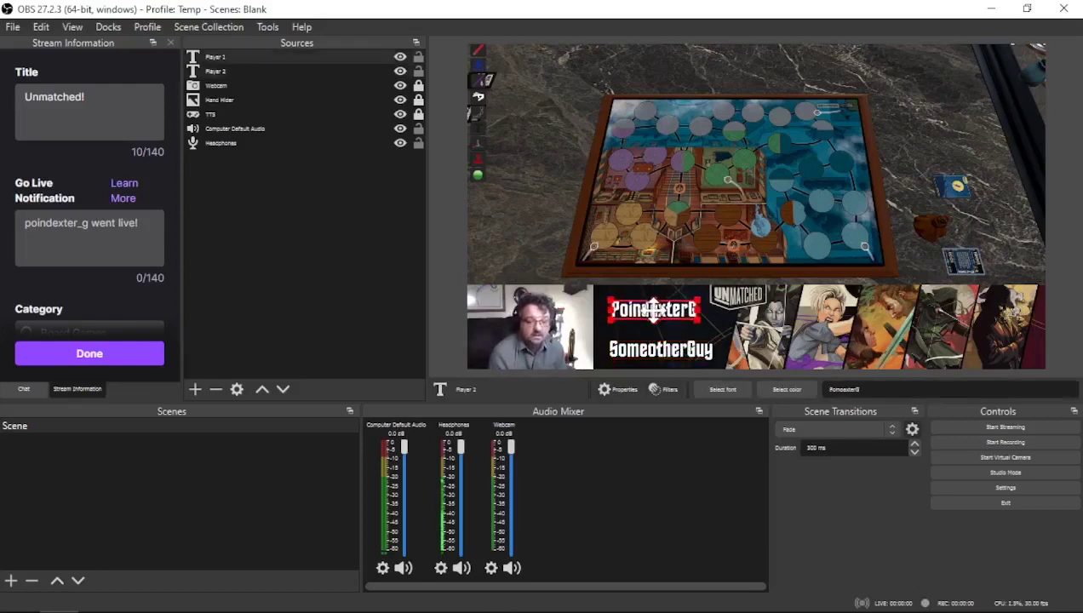
left_click(660, 348)
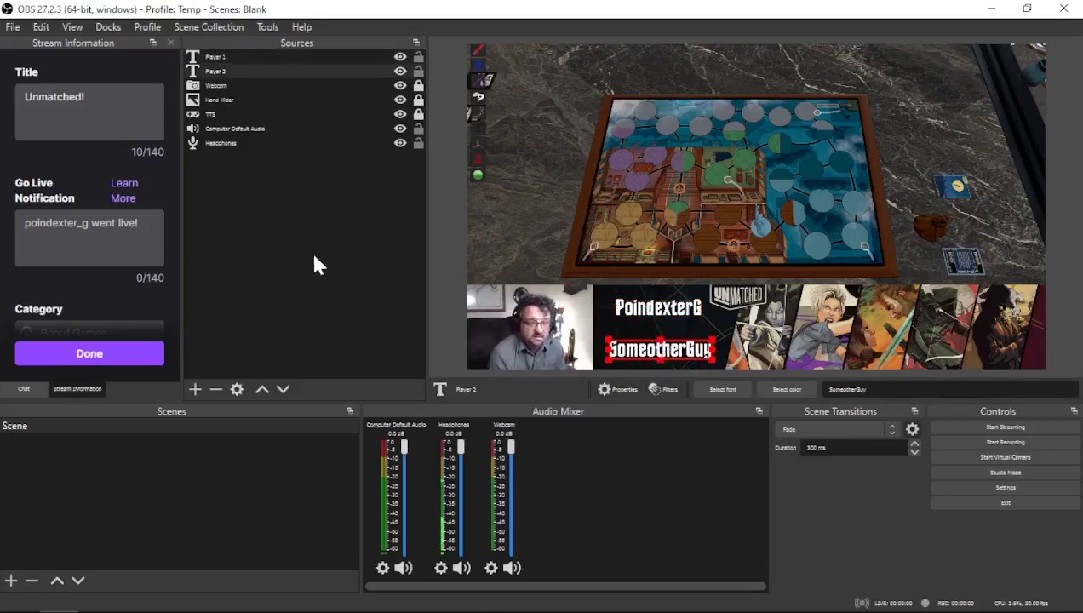
Add a Text (GDI+) source named 'VS' above Player 1, after abandoning an image source
left_click(223, 365)
left_click(202, 389)
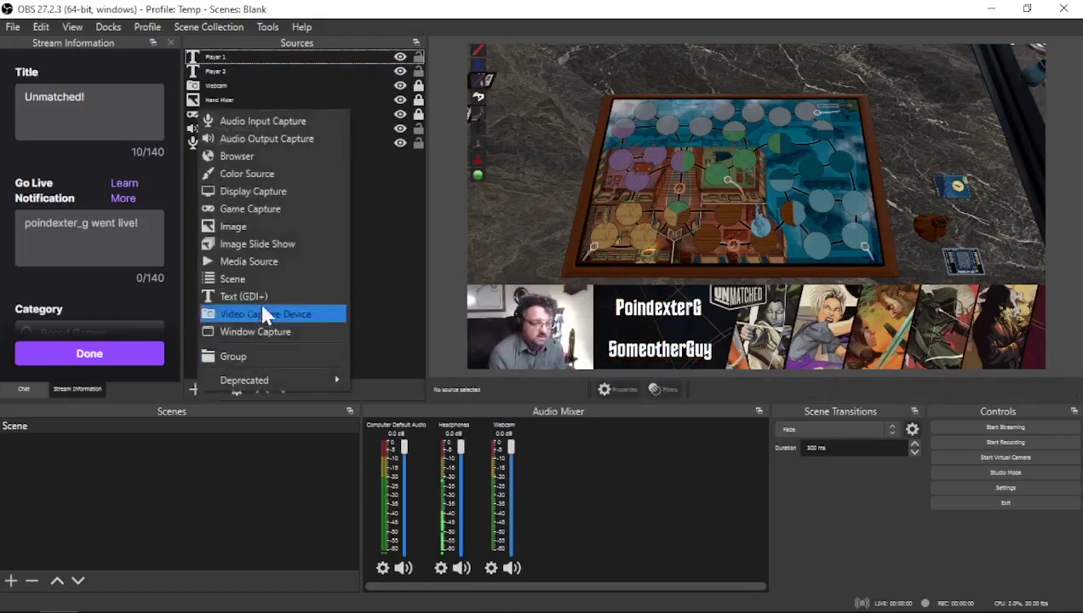
left_click(269, 228)
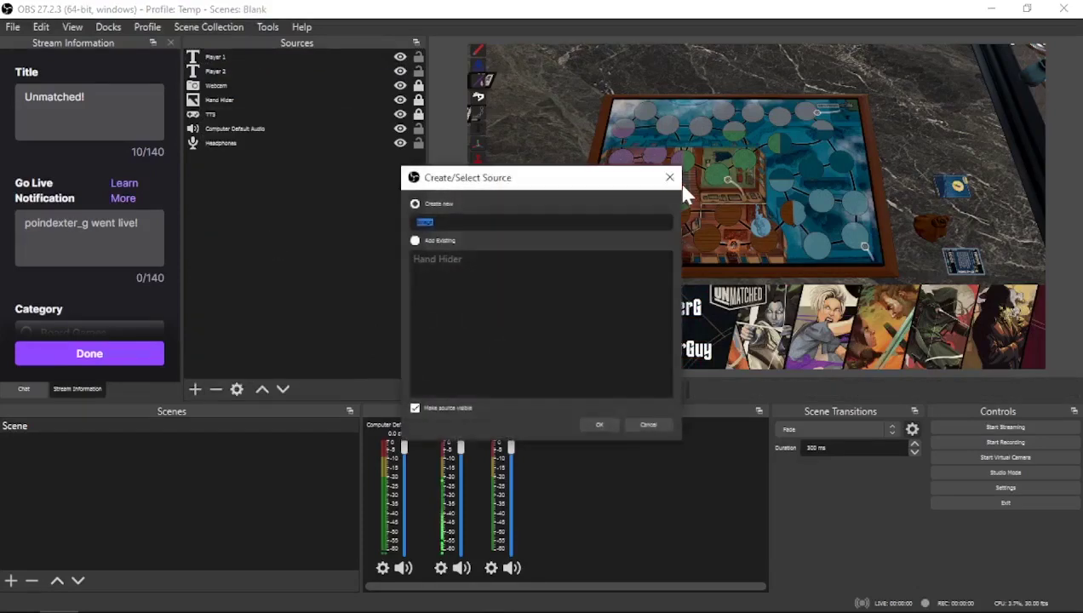
left_click(669, 178)
right_click(349, 269)
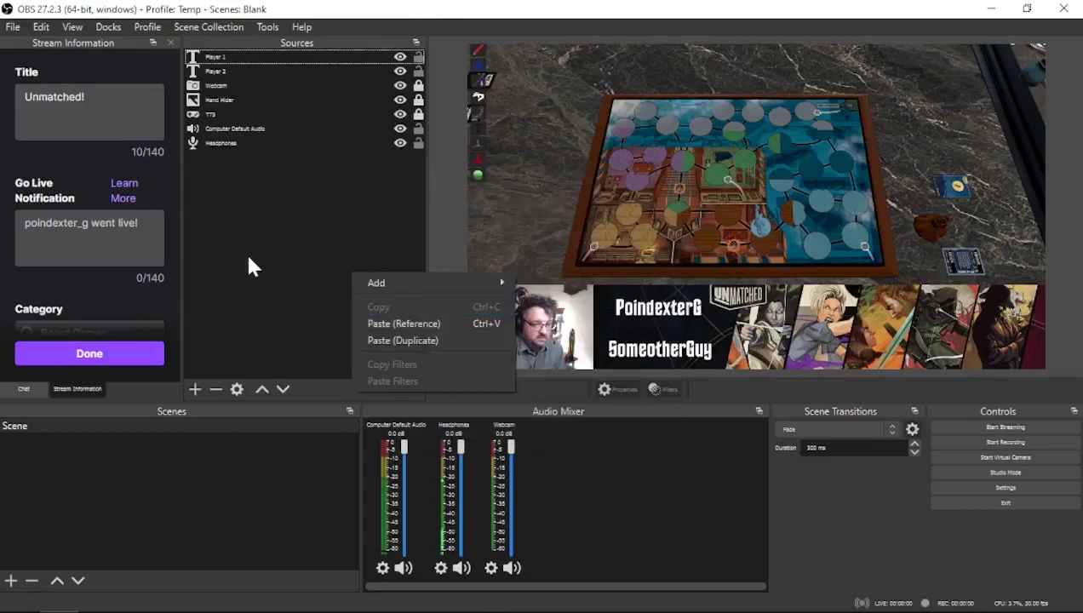
right_click(228, 213)
left_click(195, 389)
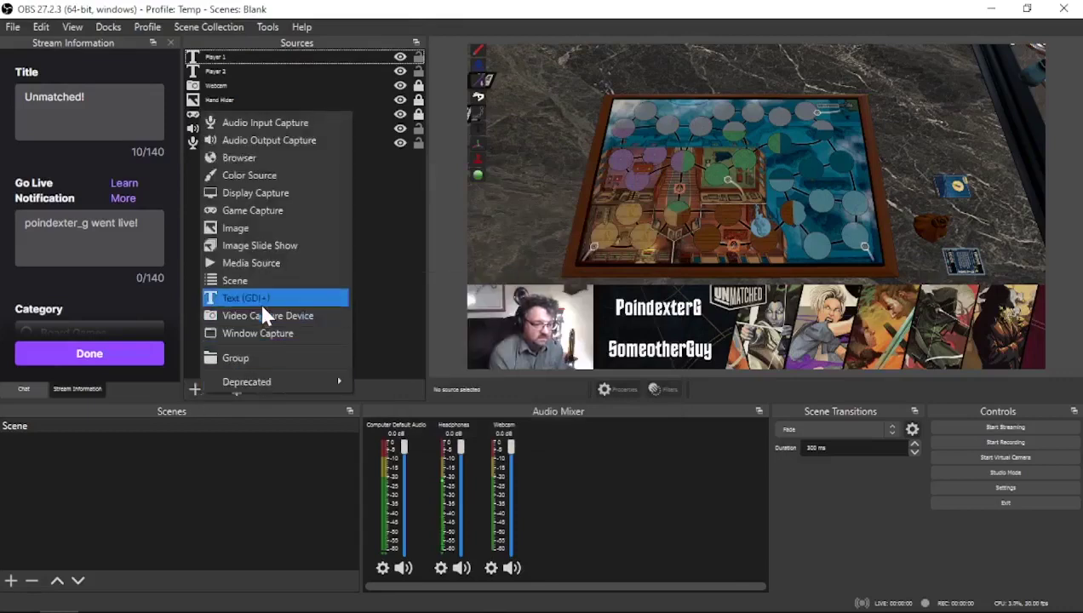
left_click(260, 301)
type("VS")
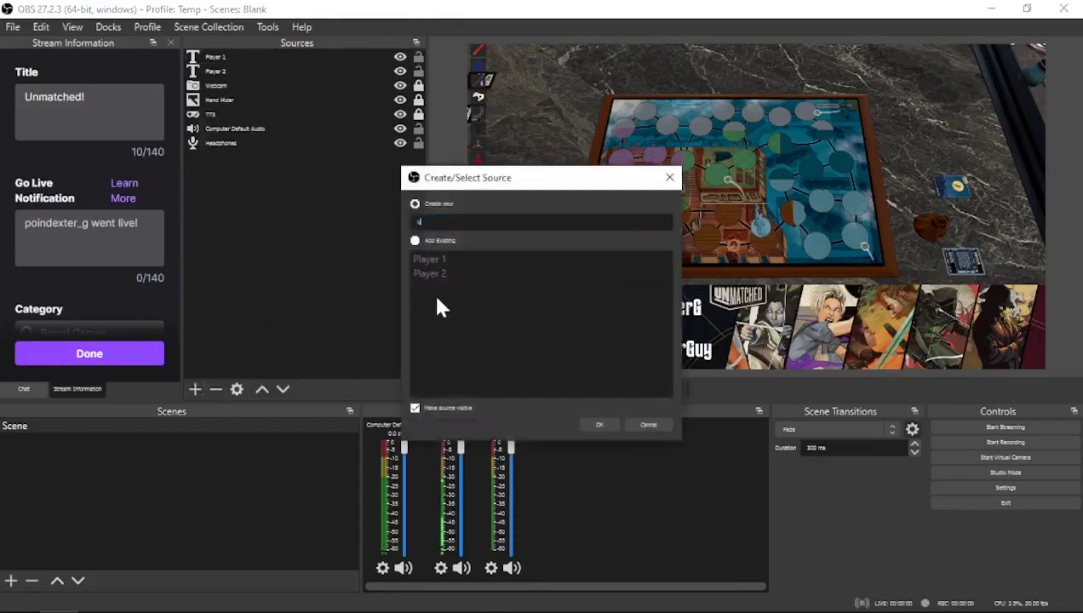
left_click(599, 424)
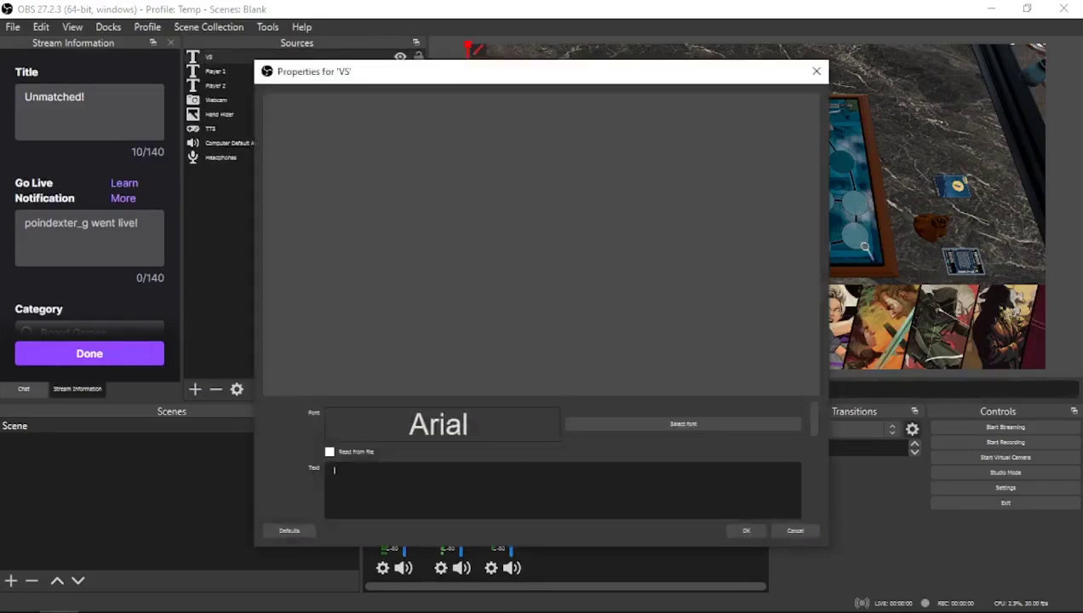
Enter 'VS' as the text in Arial Black with a bright red colour
type("VS")
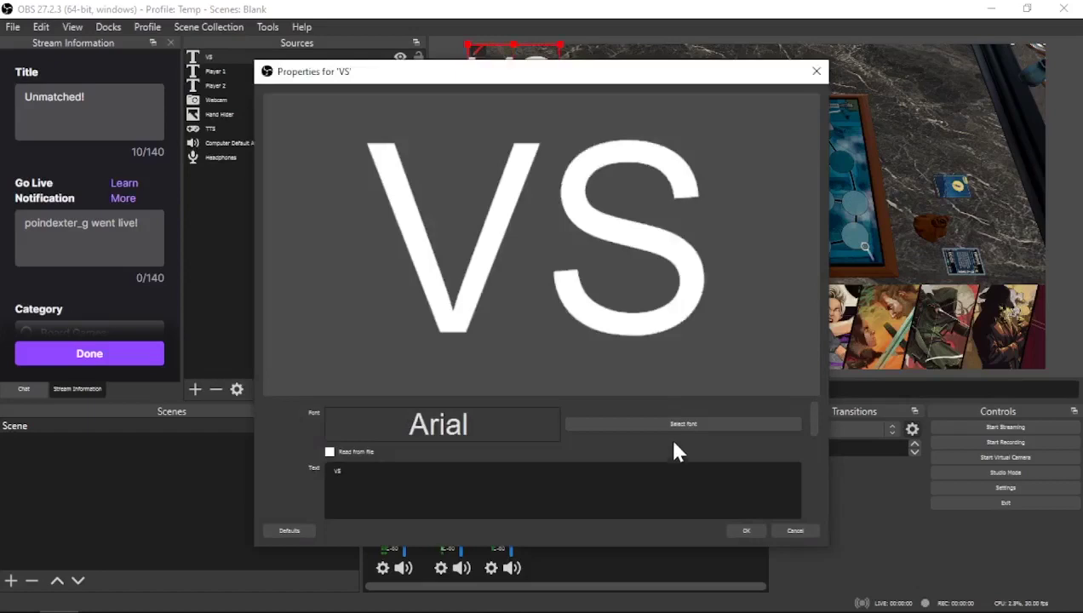
left_click(669, 424)
left_click(387, 284)
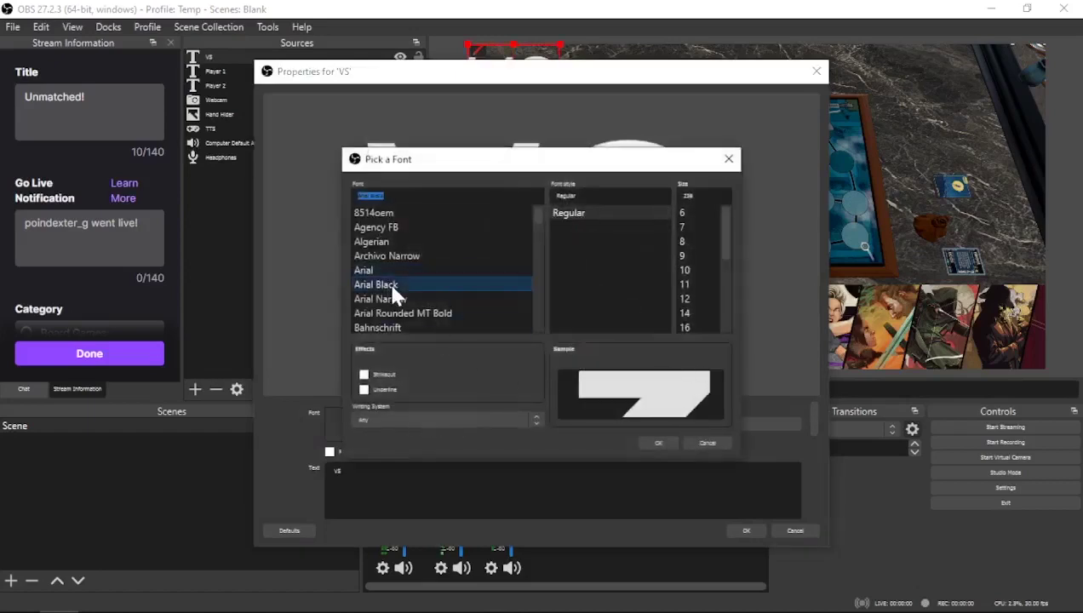
left_click(658, 444)
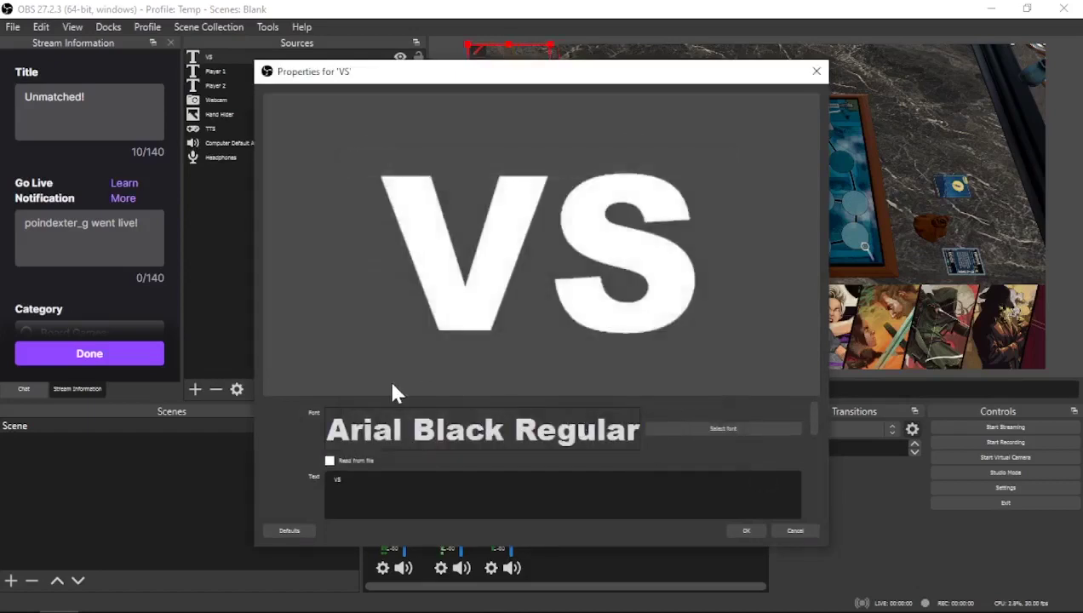
scroll(482, 463, "down", 5)
scroll(563, 480, "up", 1)
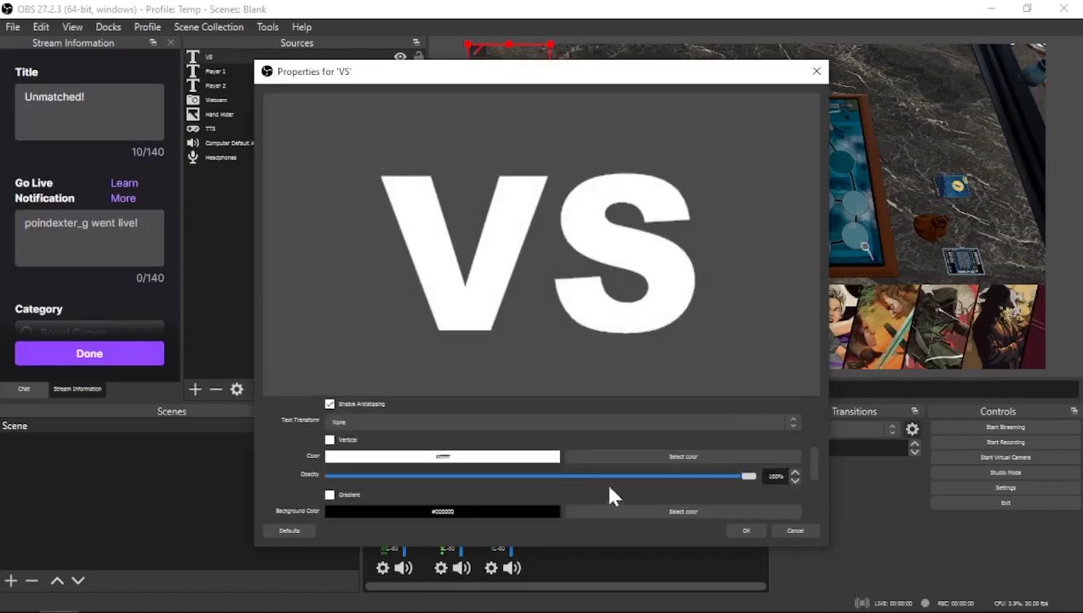
left_click(680, 458)
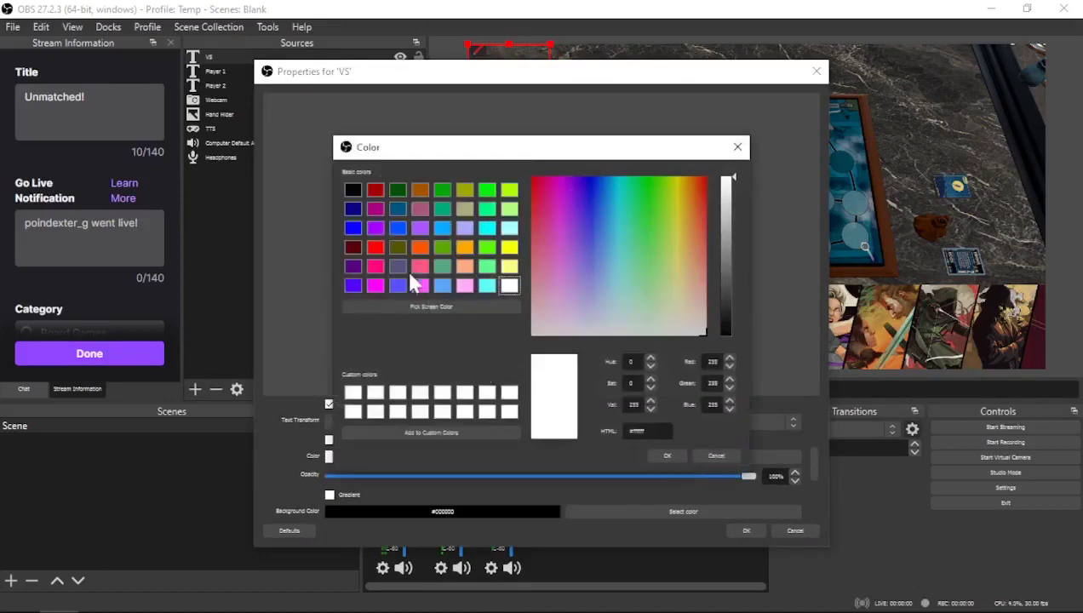
left_click_drag(630, 245, 484, 132)
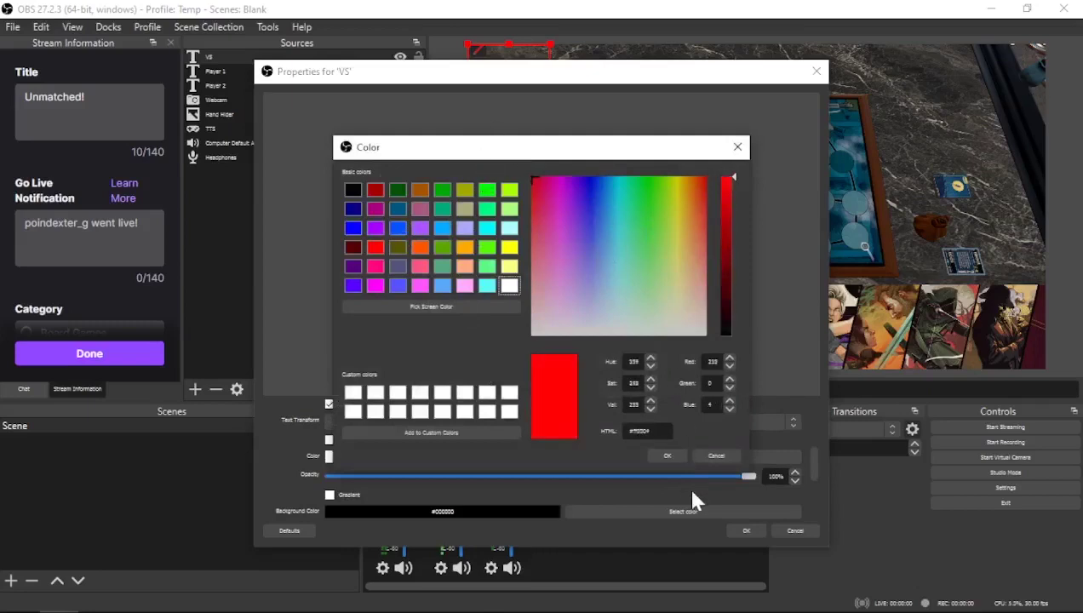
left_click(660, 458)
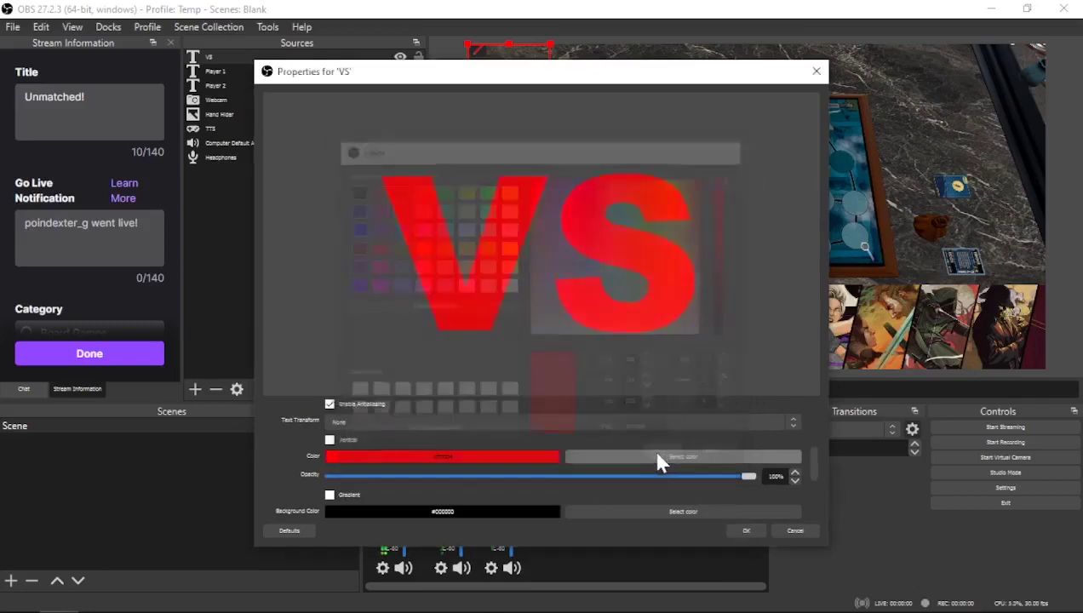
Give VS a thick white outline, then move and shrink it between the player names
scroll(809, 509, "down", 3)
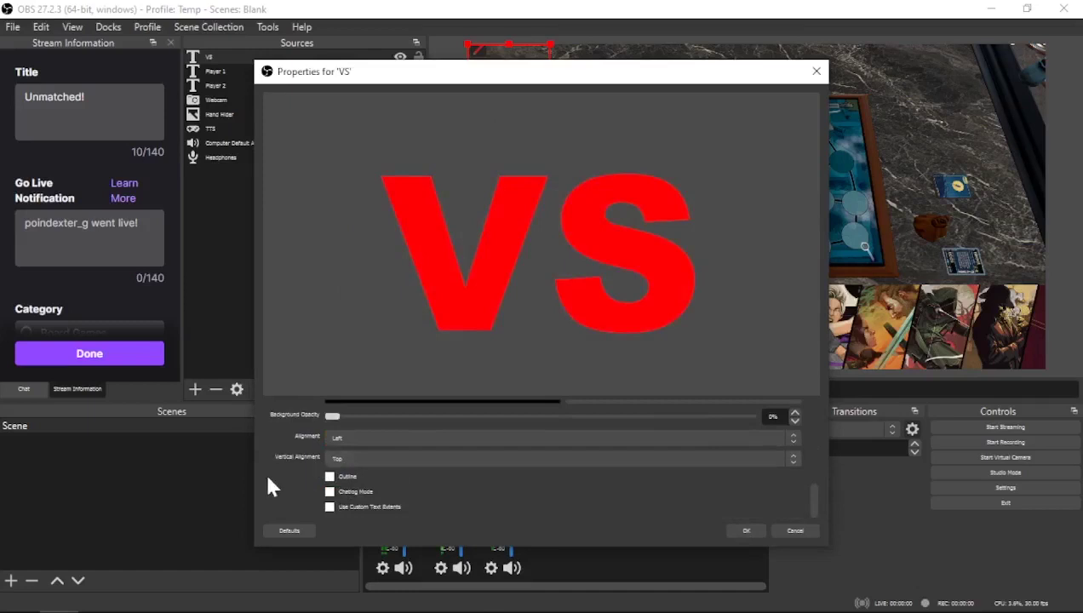
left_click(331, 477)
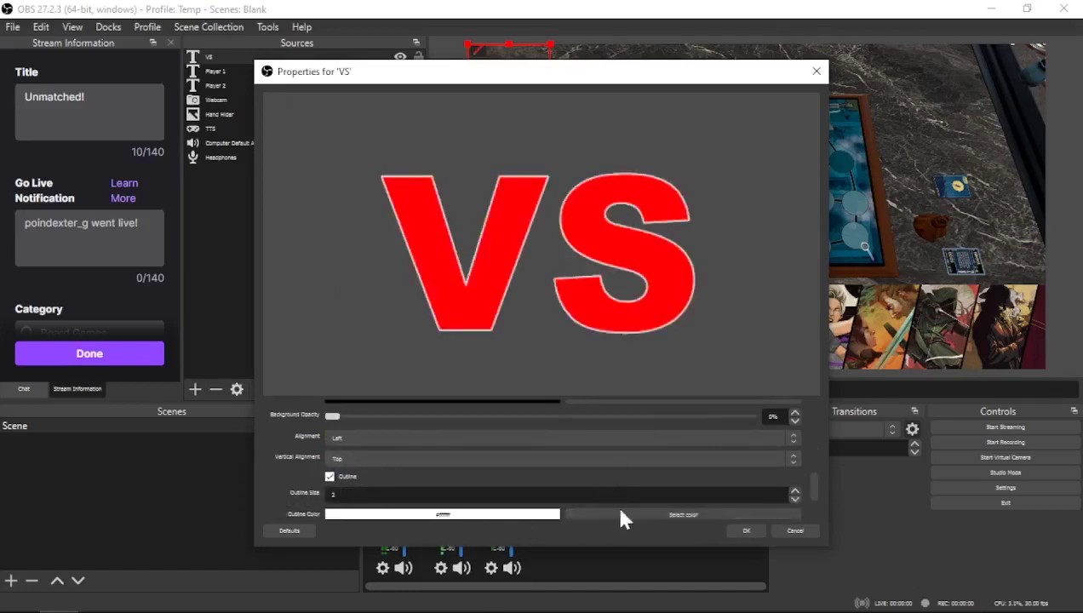
scroll(755, 509, "down", 2)
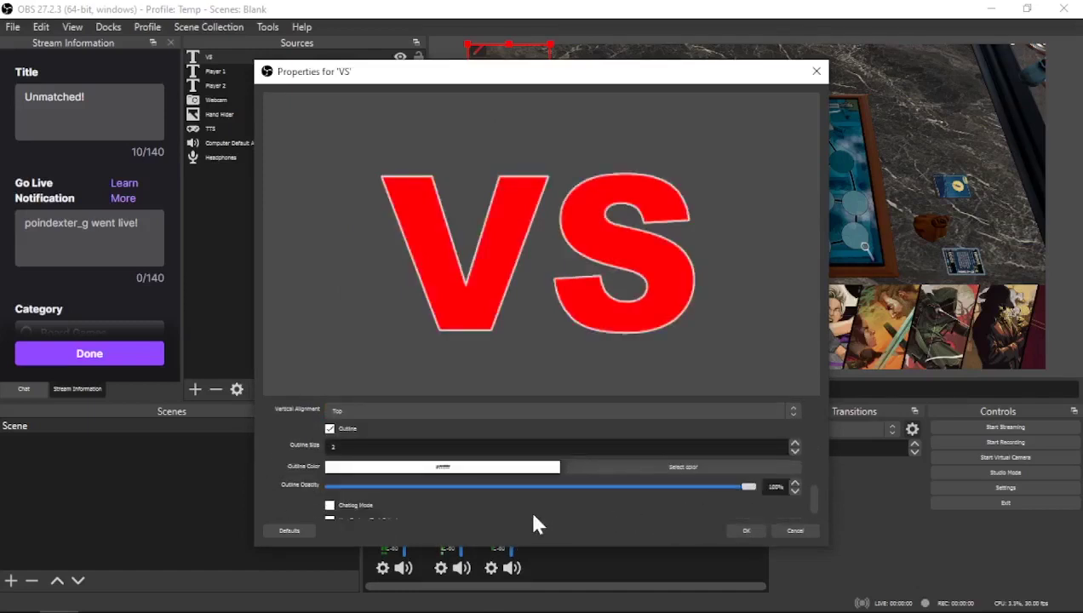
left_click(794, 444)
left_click(794, 444)
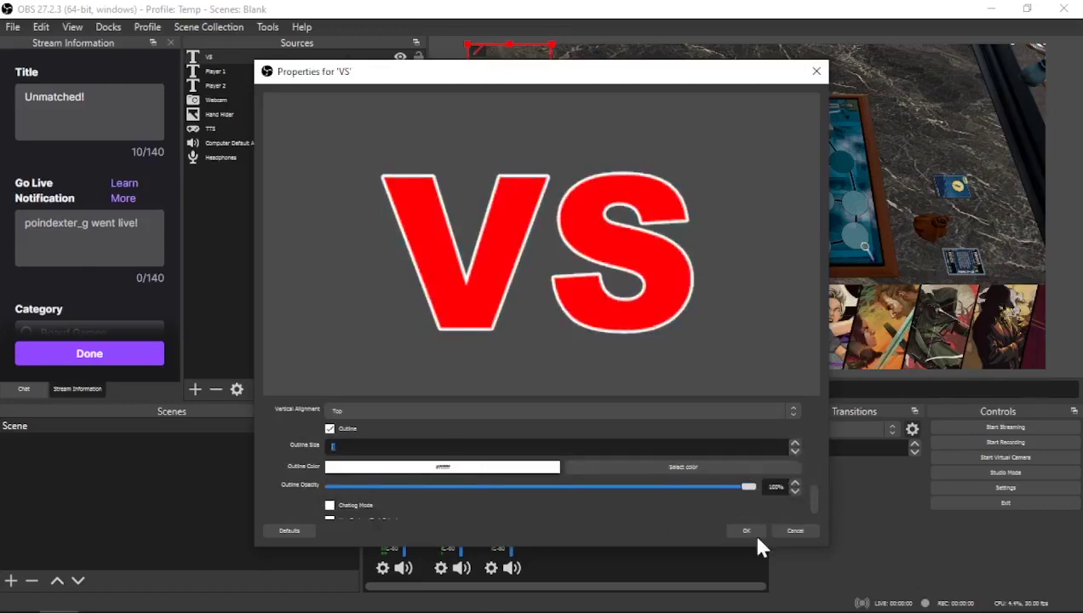
left_click(748, 531)
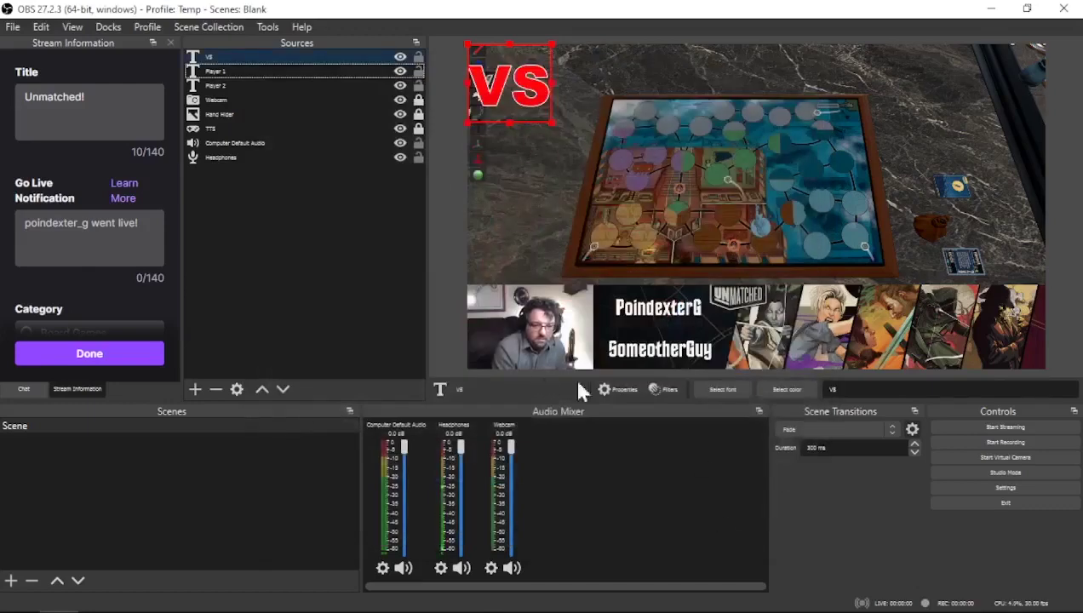
left_click(618, 390)
scroll(646, 492, "down", 5)
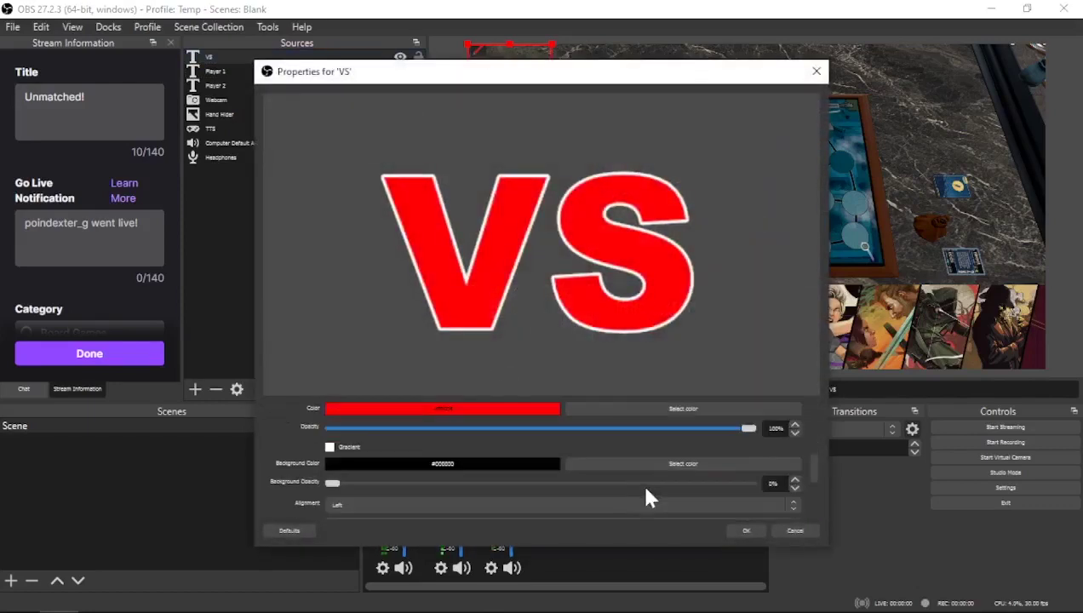
scroll(596, 506, "down", 5)
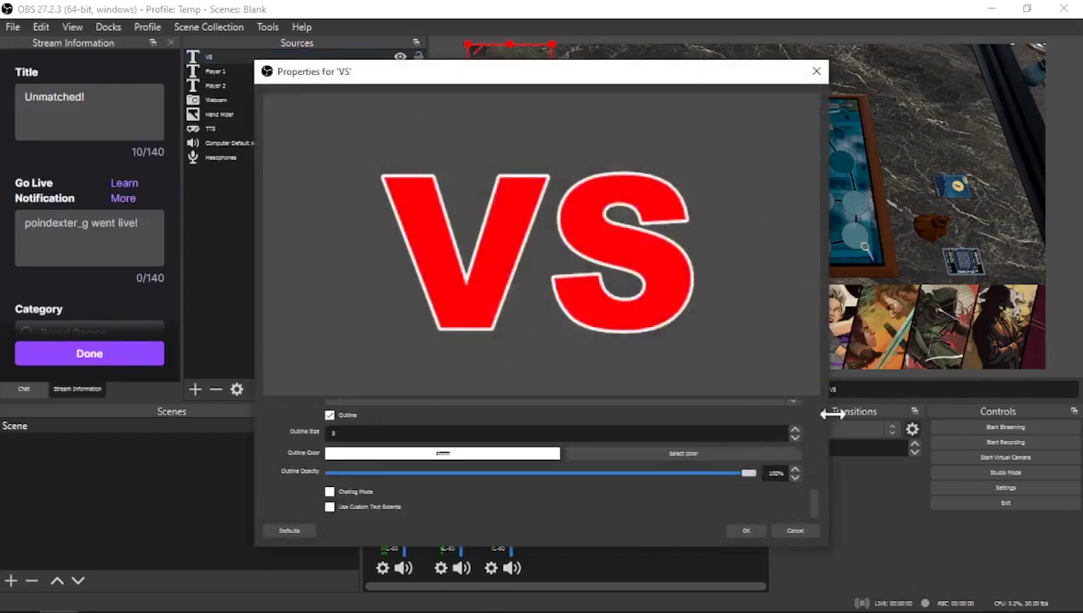
left_click(795, 432)
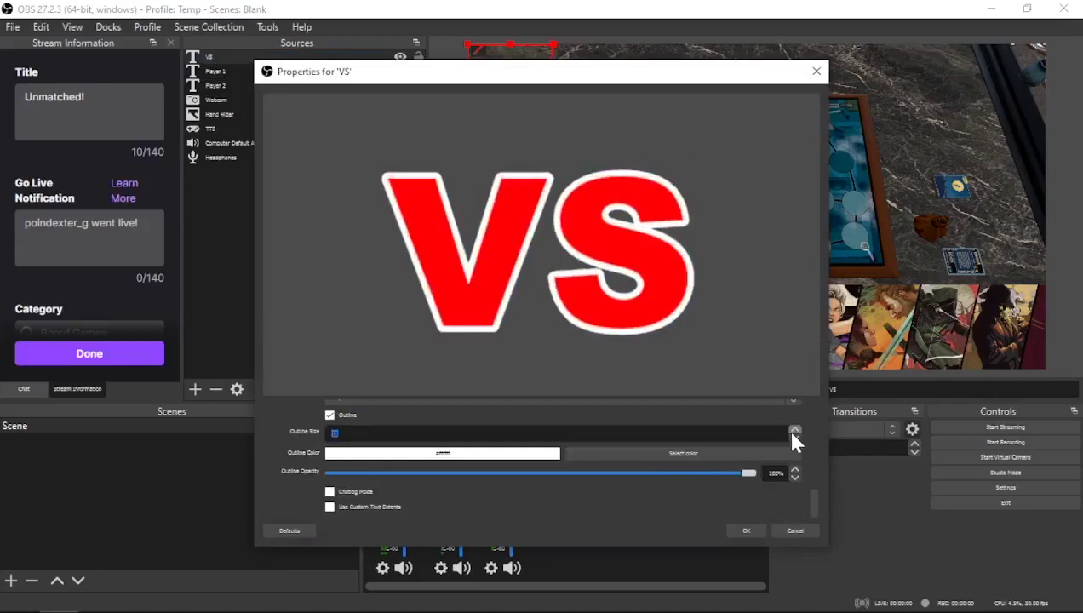
left_click(746, 531)
left_click_drag(535, 104, 679, 341)
left_click_drag(604, 284, 634, 334)
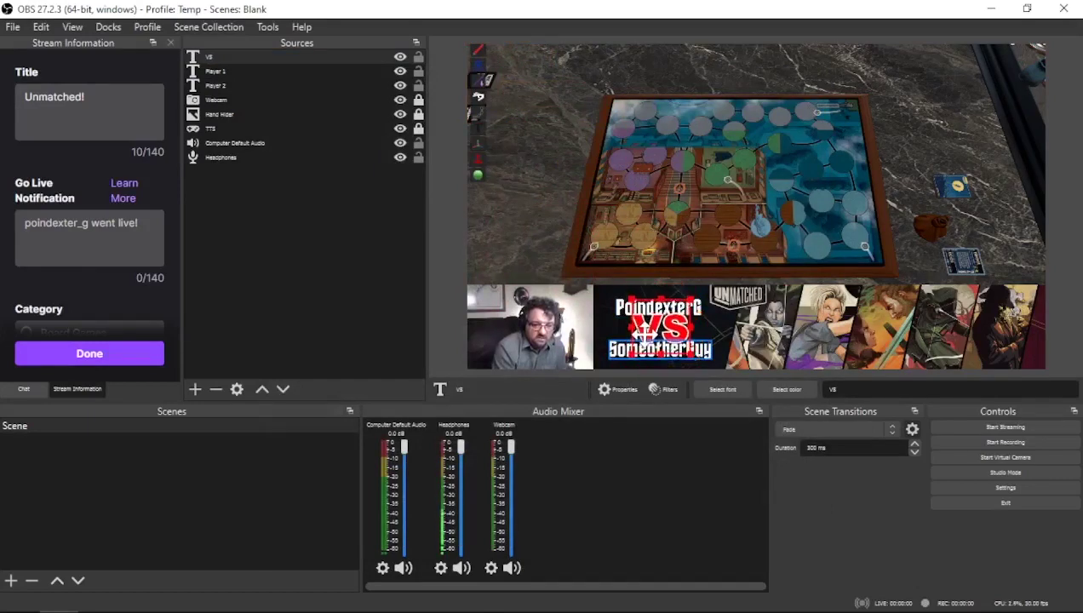
Move the VS source below Player 2 in the source layer order
left_click(271, 264)
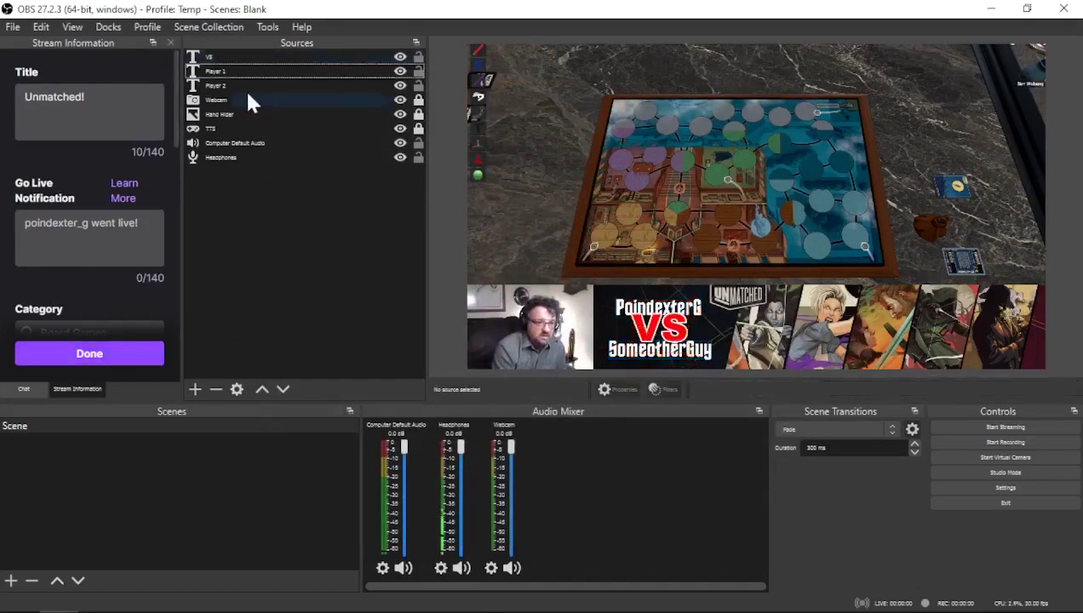
left_click_drag(212, 56, 214, 89)
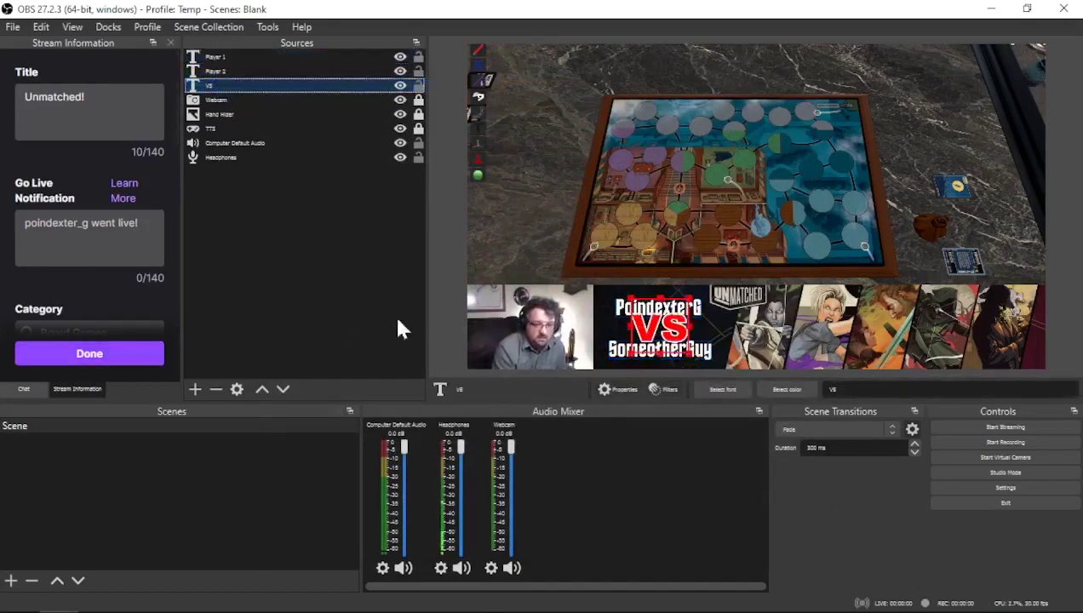
left_click(355, 303)
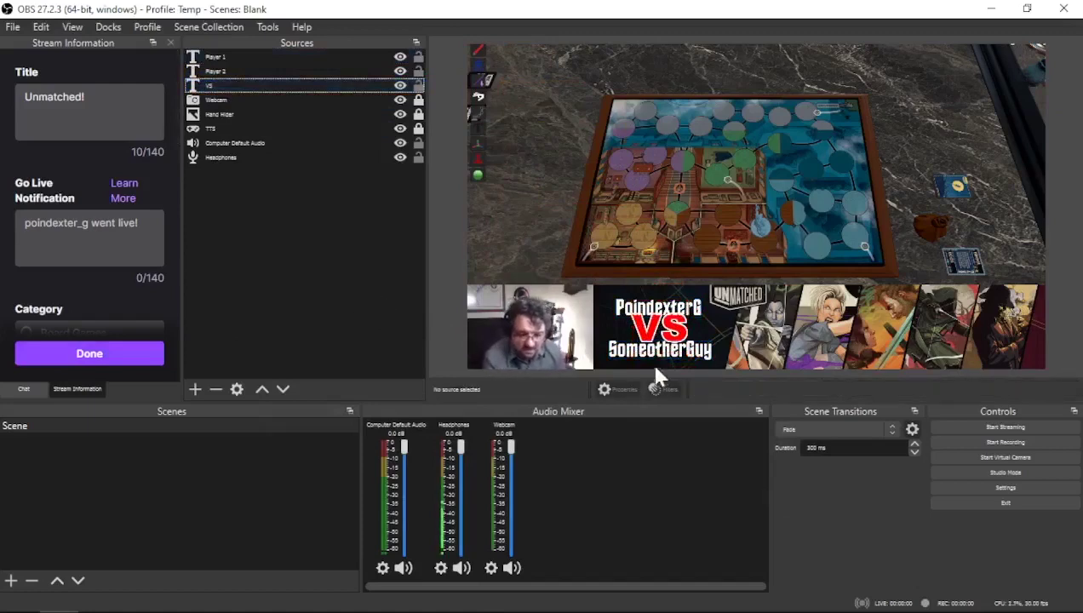
Nudge the Player 1 name up and place the Player 2 name just beneath VS
left_click_drag(662, 355, 658, 358)
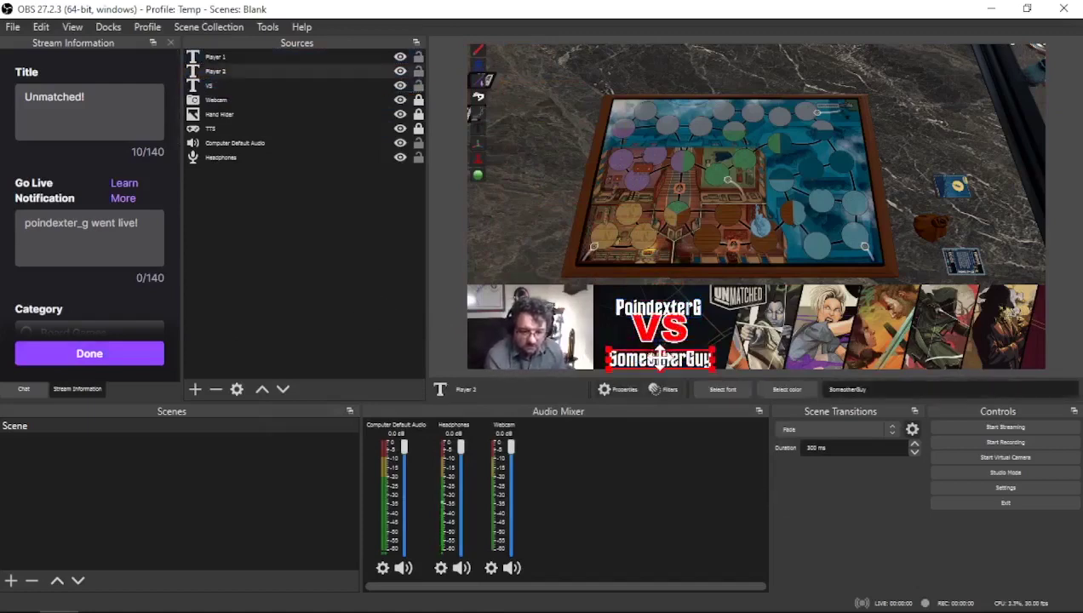
left_click_drag(650, 306, 648, 299)
mouse_move(650, 362)
left_mouse_down()
mouse_move(641, 378)
mouse_move(642, 345)
left_mouse_up()
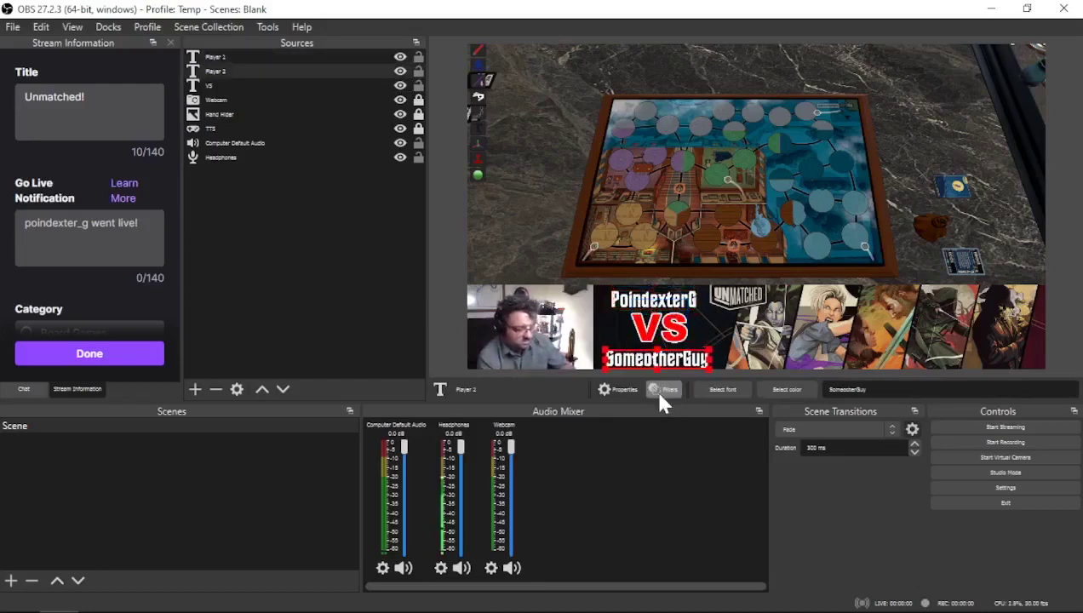
key("Right")
key("Right")
key("Right")
key("Right")
key("Right")
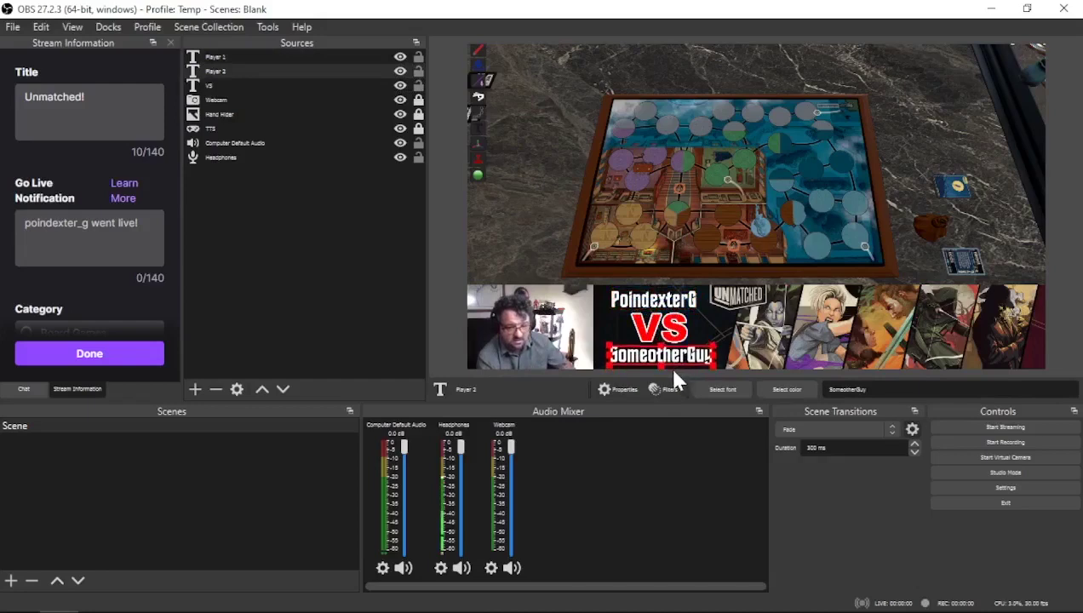
left_click_drag(679, 370, 667, 326)
left_click(664, 328)
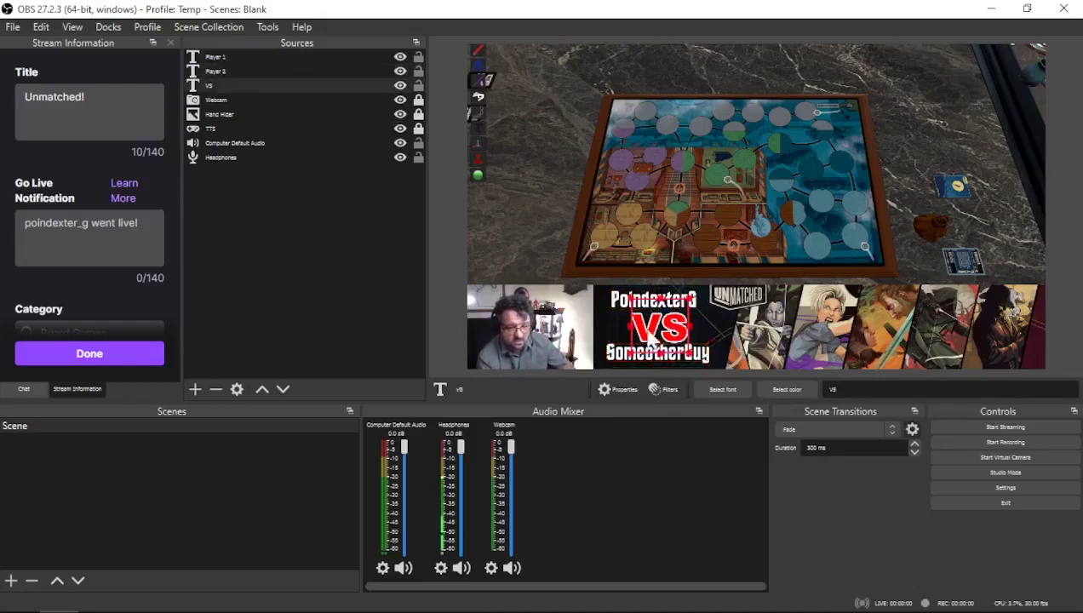
left_click(628, 300)
left_click(652, 328)
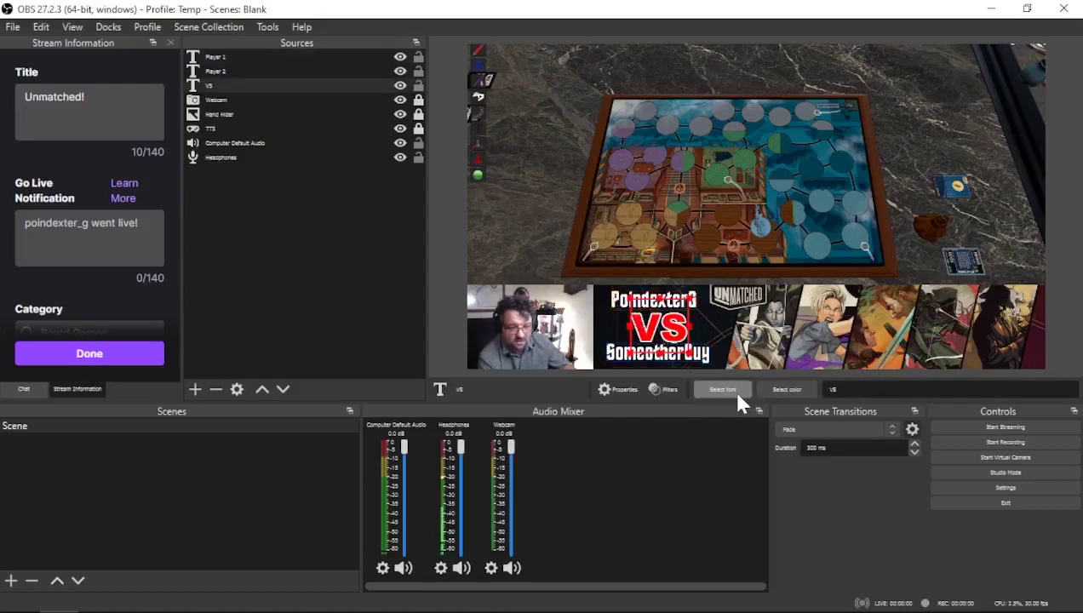
Try Arial Narrow, then Arial, then bold Arial as the VS font
left_click(730, 391)
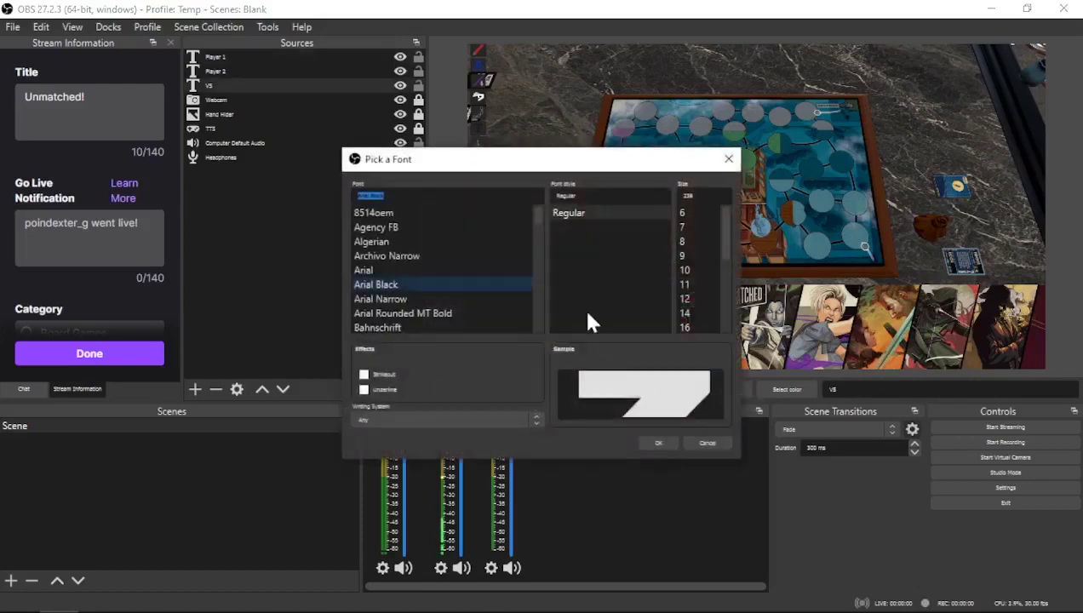
left_click(417, 298)
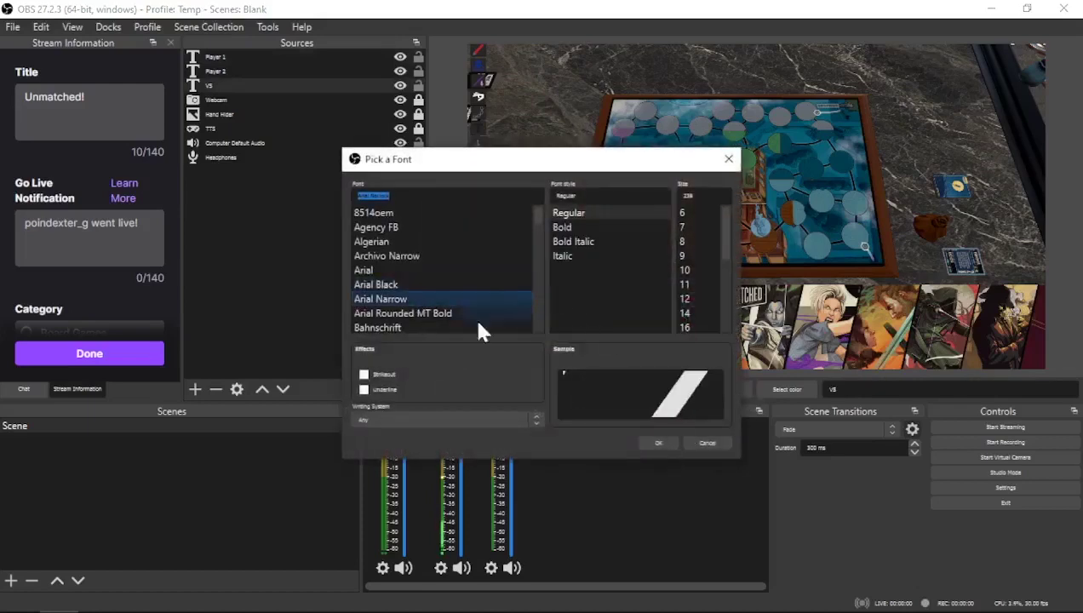
left_click(659, 444)
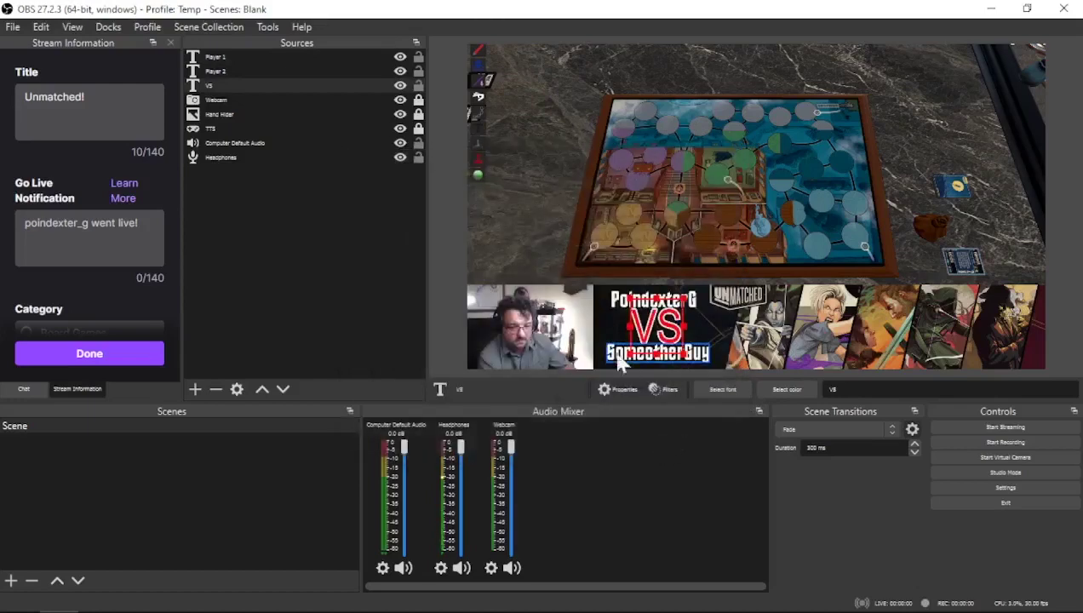
left_click(724, 392)
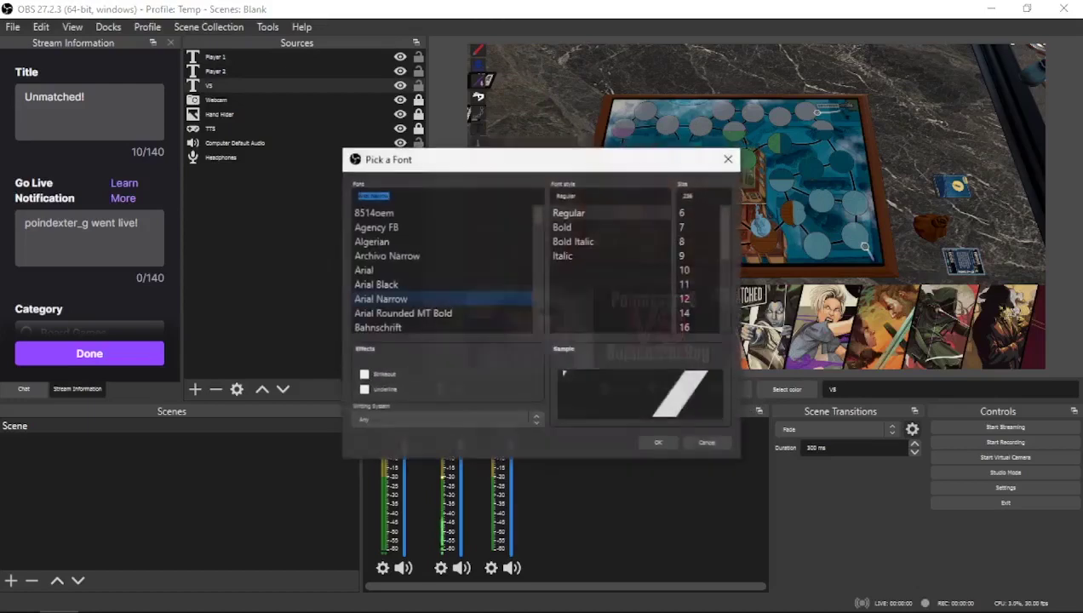
left_click(368, 285)
left_click(402, 270)
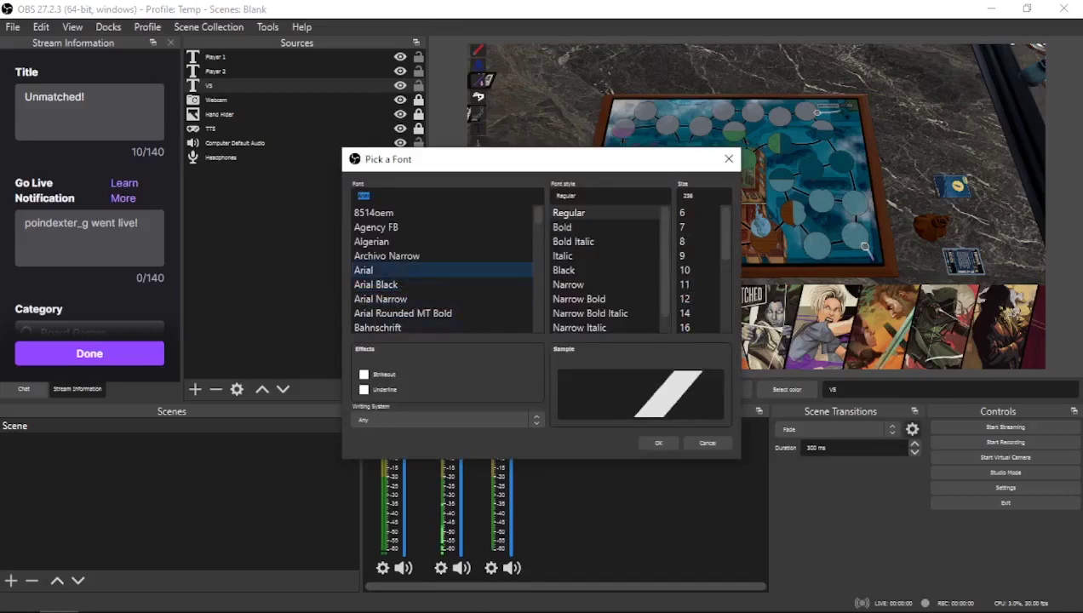
left_click(659, 444)
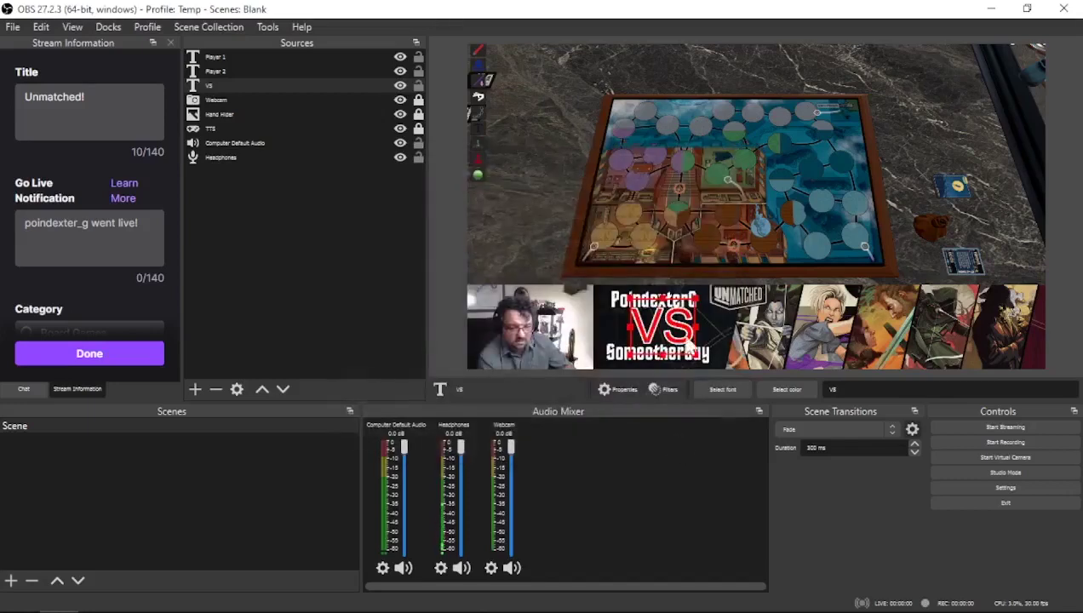
left_click(721, 392)
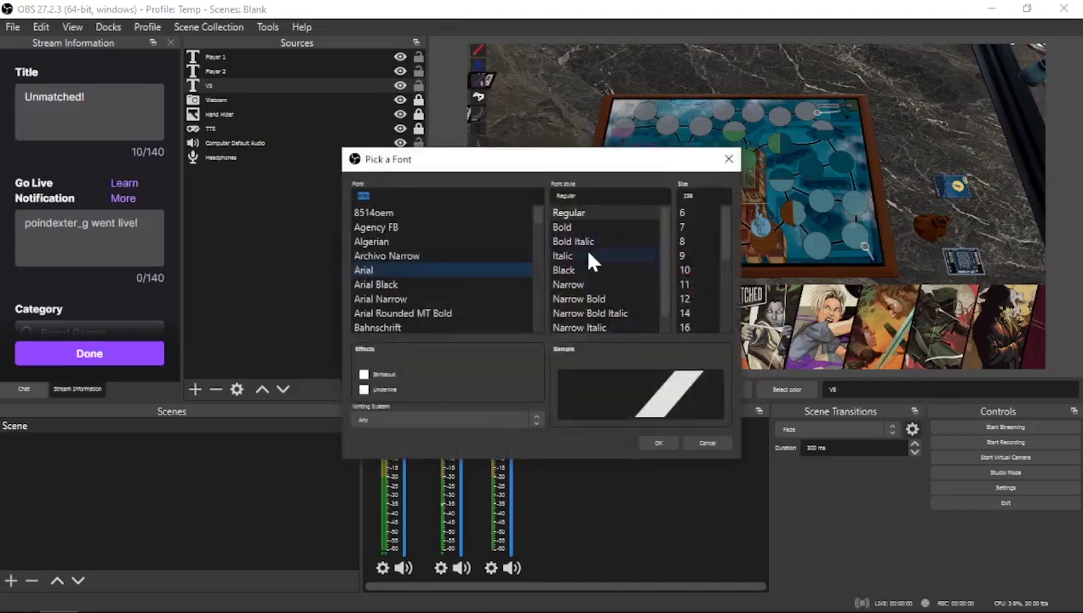
left_click(575, 228)
left_click(659, 443)
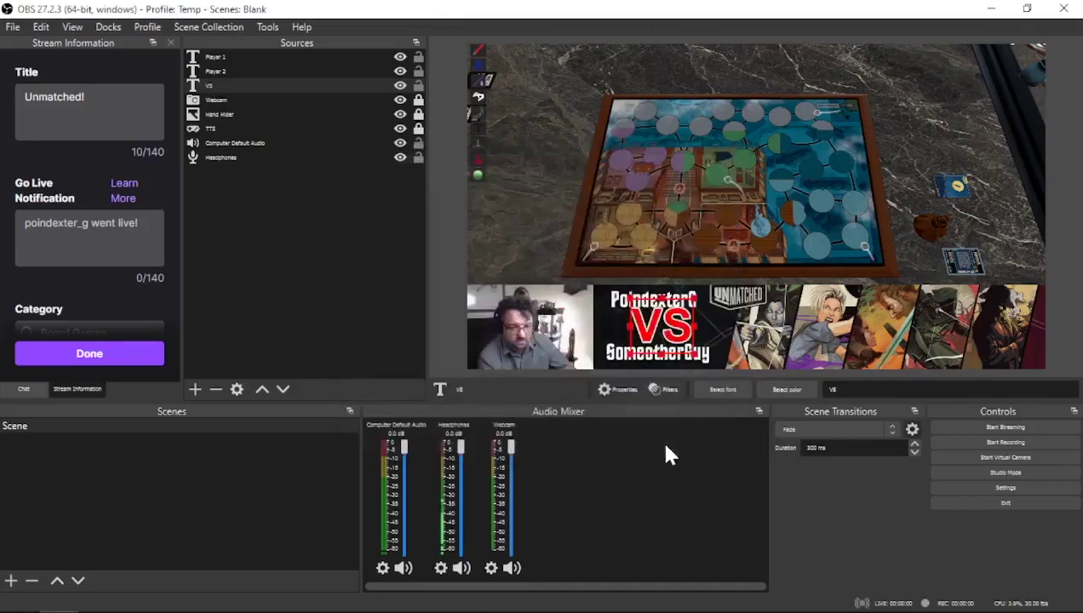
Delete the VS text source and confirm its removal
left_click(450, 259)
left_click(674, 337)
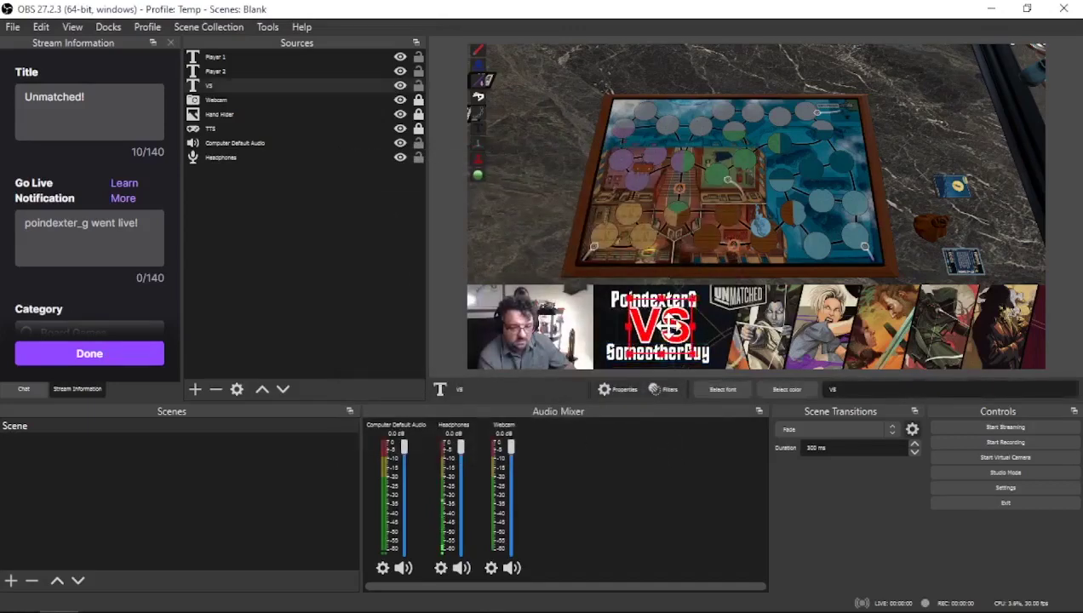
left_click(544, 225)
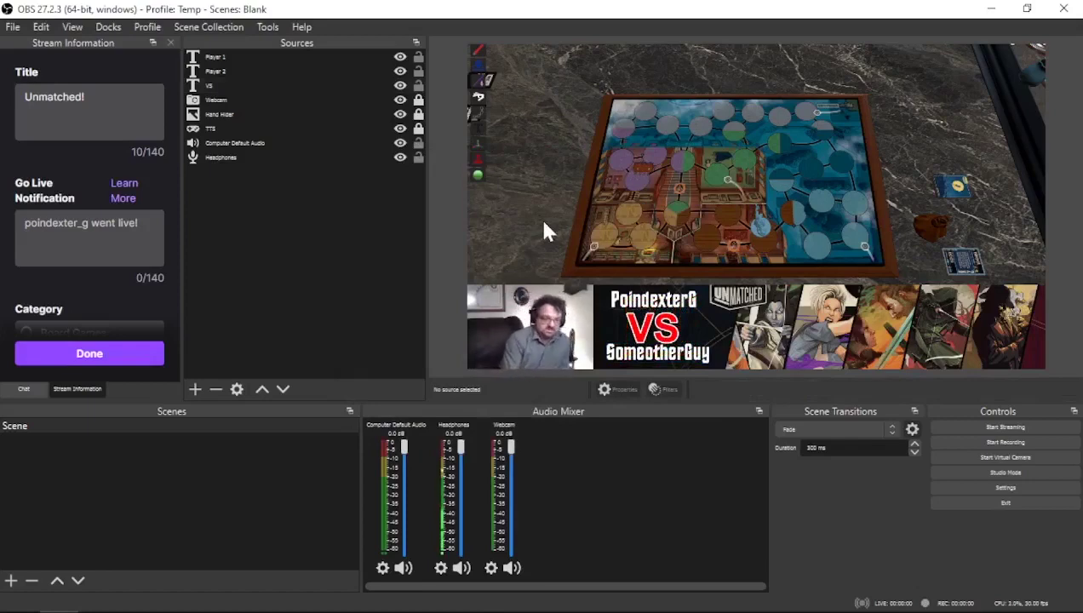
left_click(674, 337)
key("Delete")
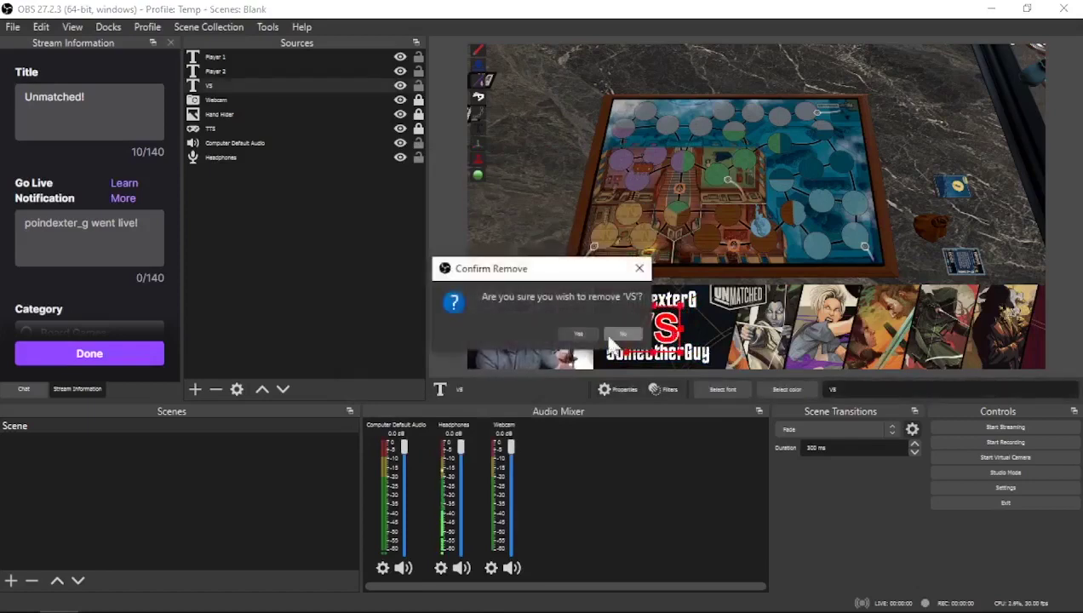
left_click(577, 335)
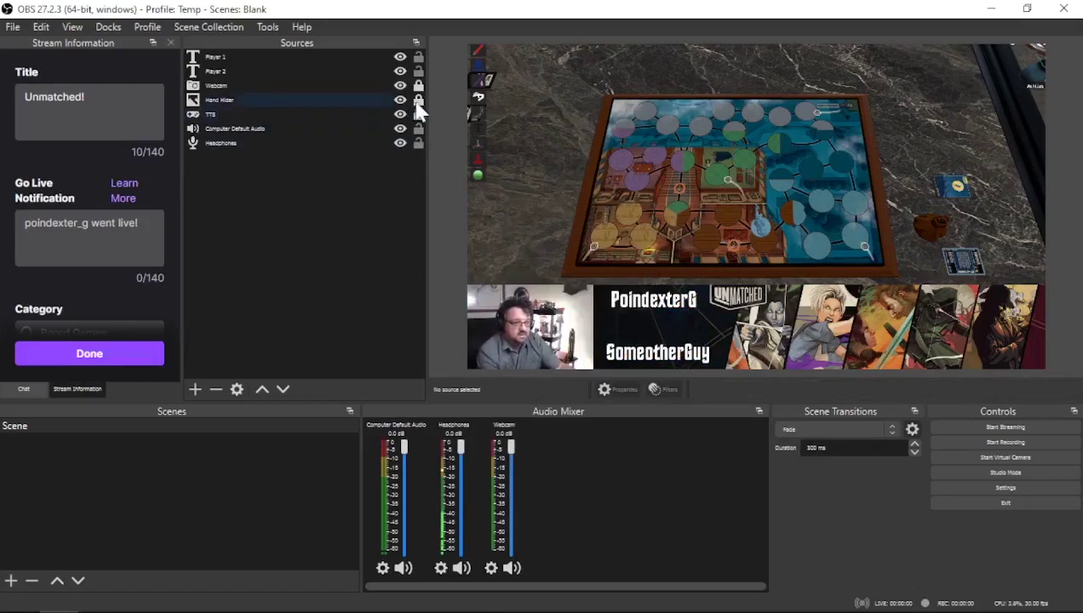
Shift the banner left, putting Player 2's name at its right end and Player 1's lower left
left_click_drag(788, 336, 715, 328)
left_click_drag(646, 345, 676, 342)
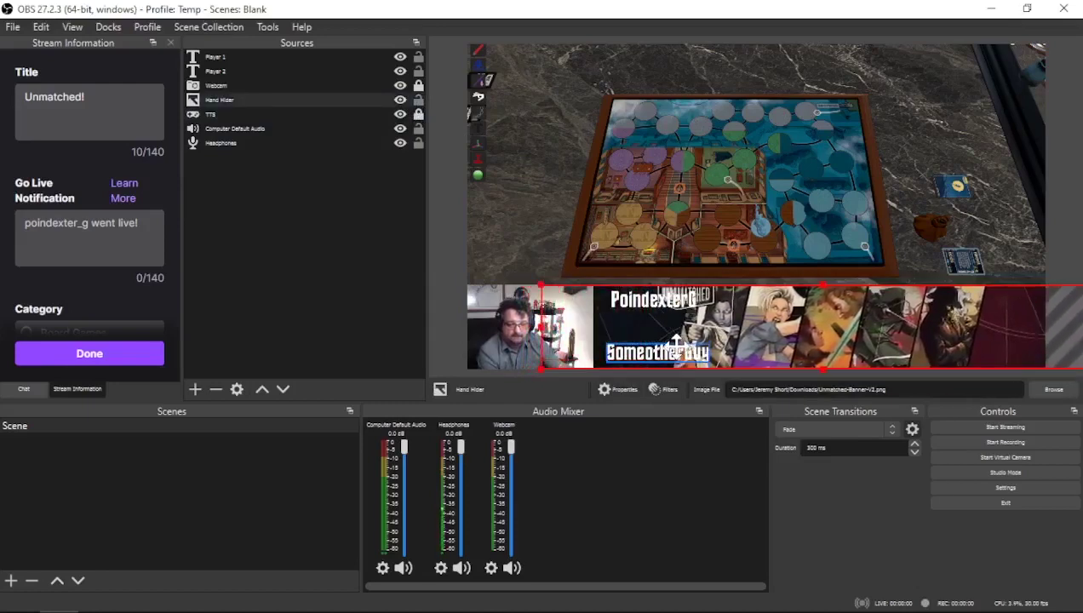
left_click(648, 363)
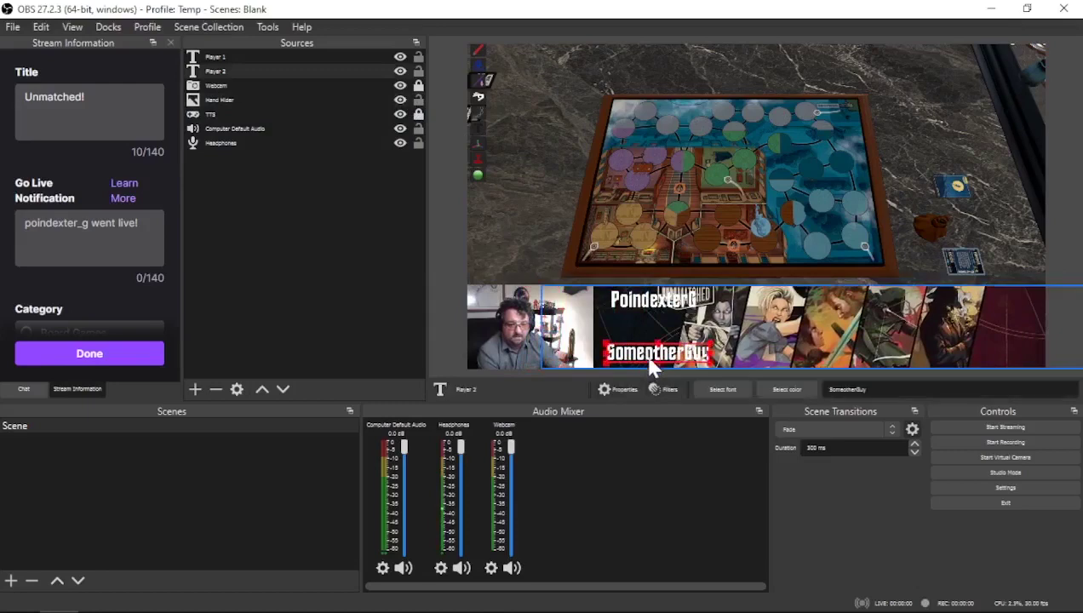
left_click_drag(651, 361, 972, 352)
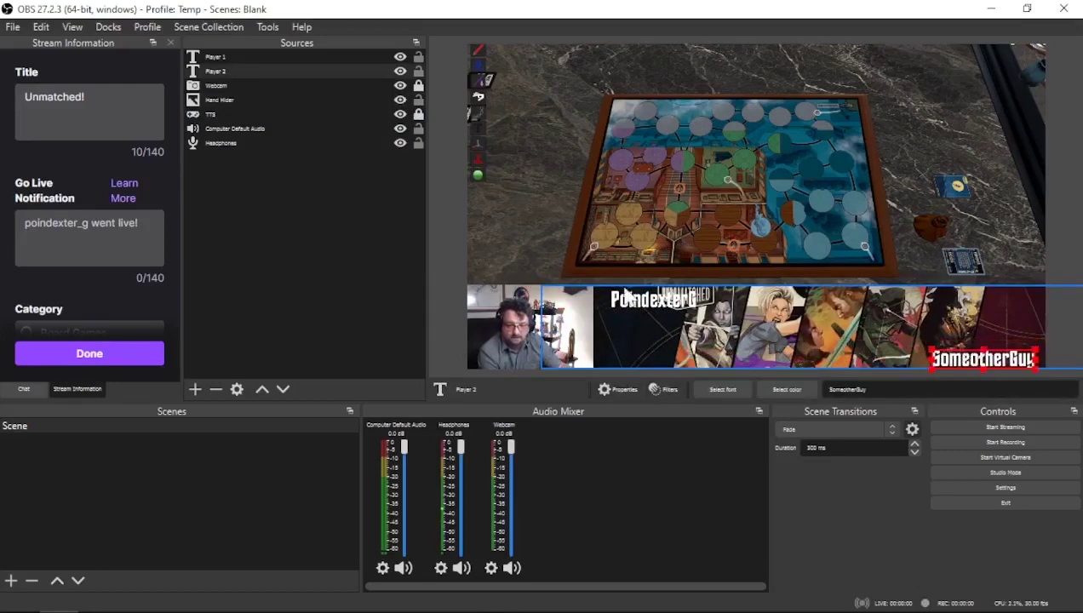
left_click_drag(677, 302, 680, 358)
left_click(196, 372)
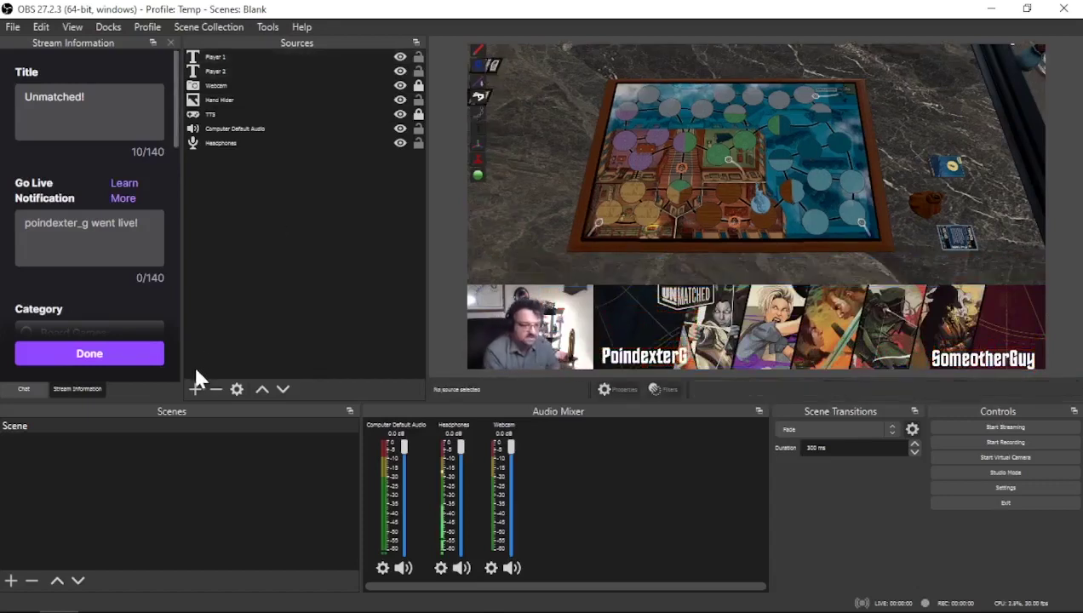
Add an image source 'Card' loading D:\customs\backs\achilles.jpg
left_click(196, 389)
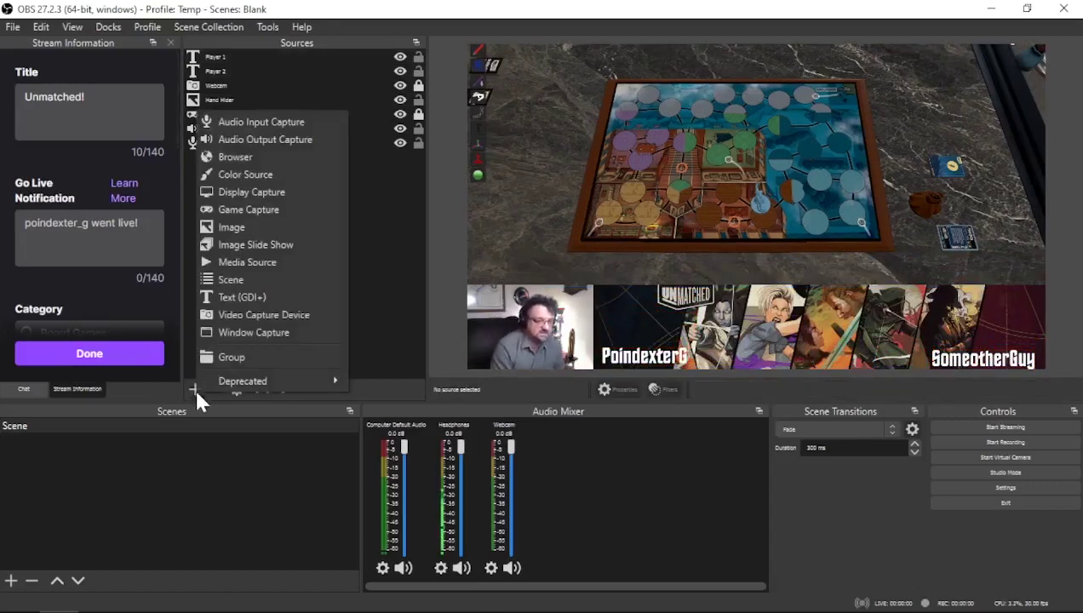
left_click(247, 241)
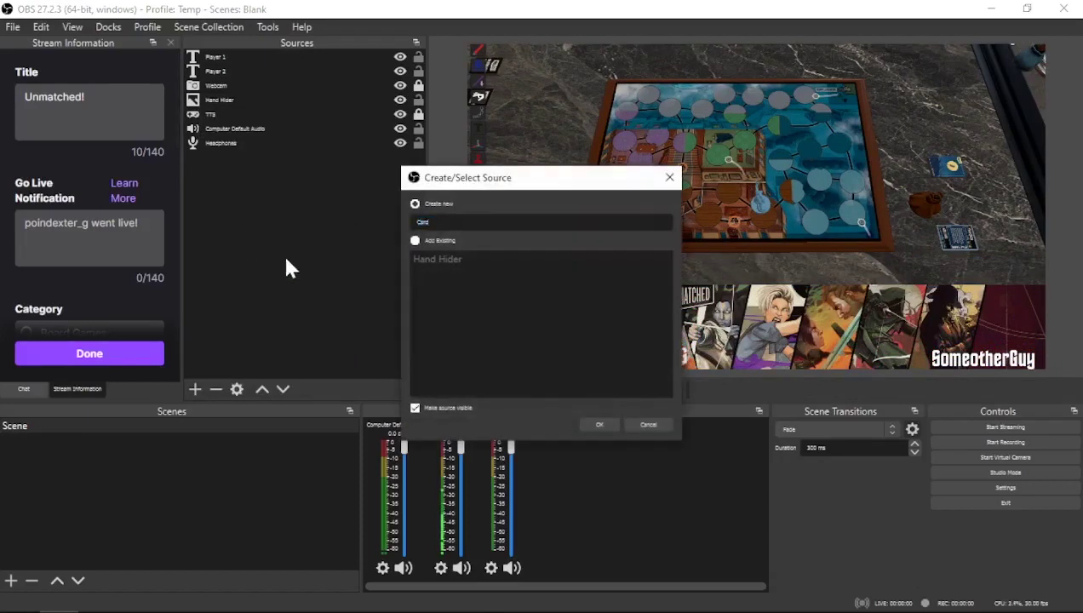
left_click(599, 424)
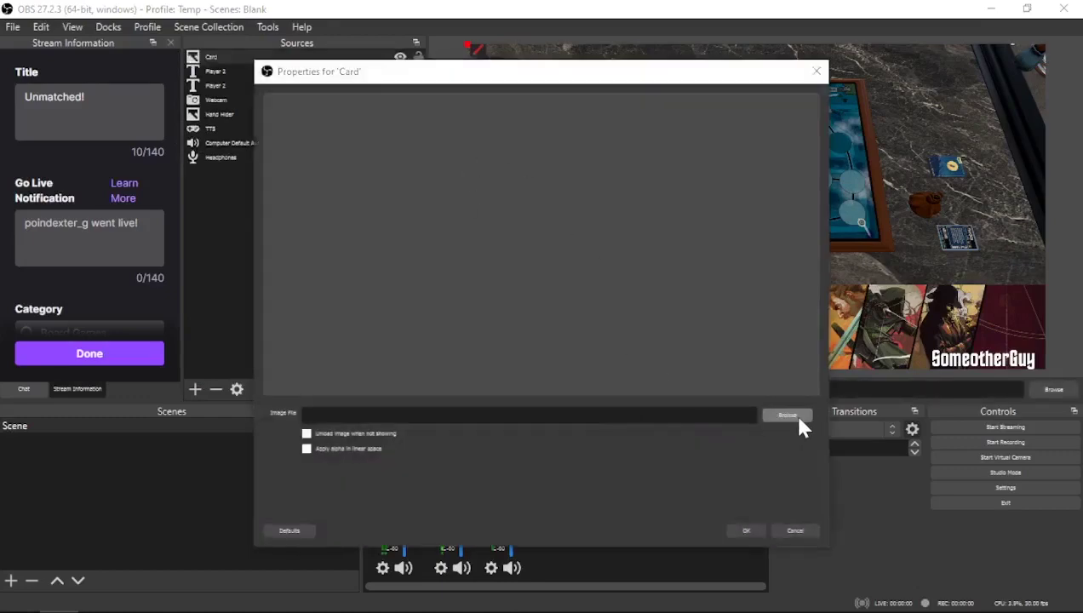
left_click(796, 417)
left_click(290, 400)
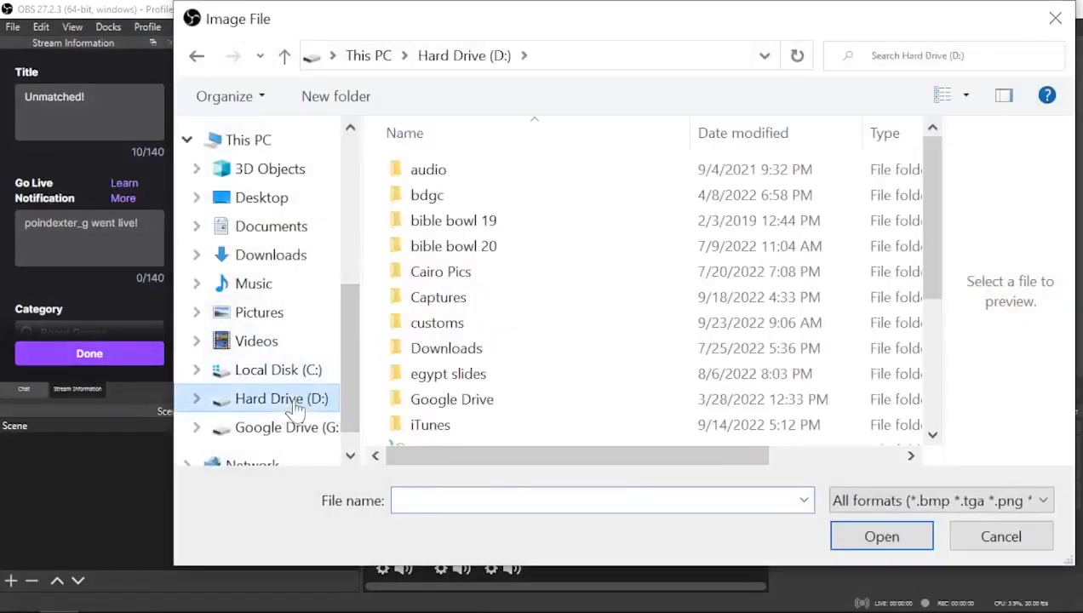
double_click(462, 322)
double_click(588, 251)
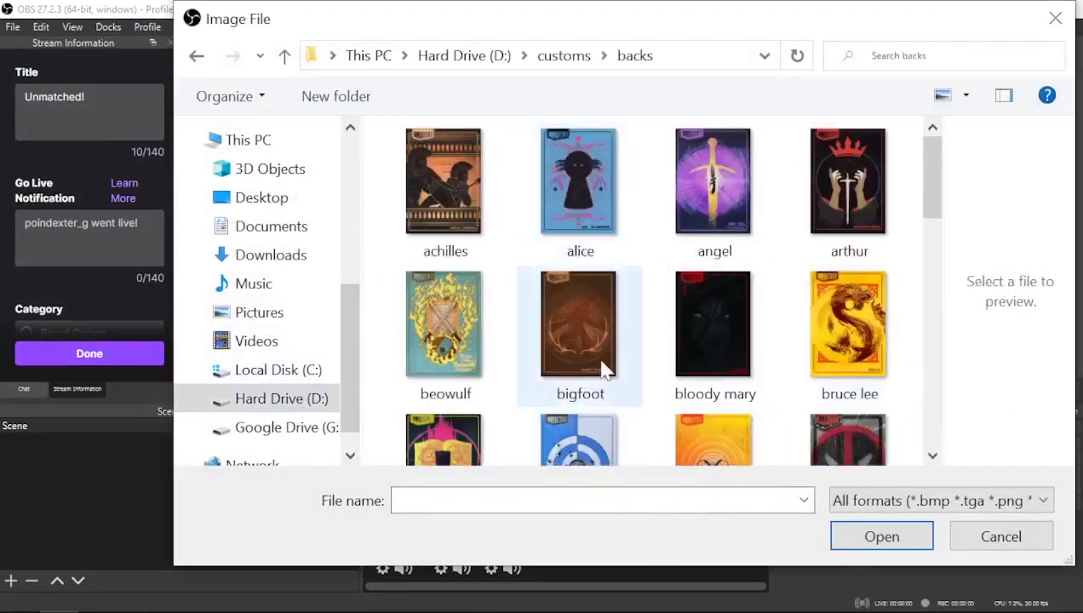
scroll(603, 368, "down", 2)
left_click(821, 378)
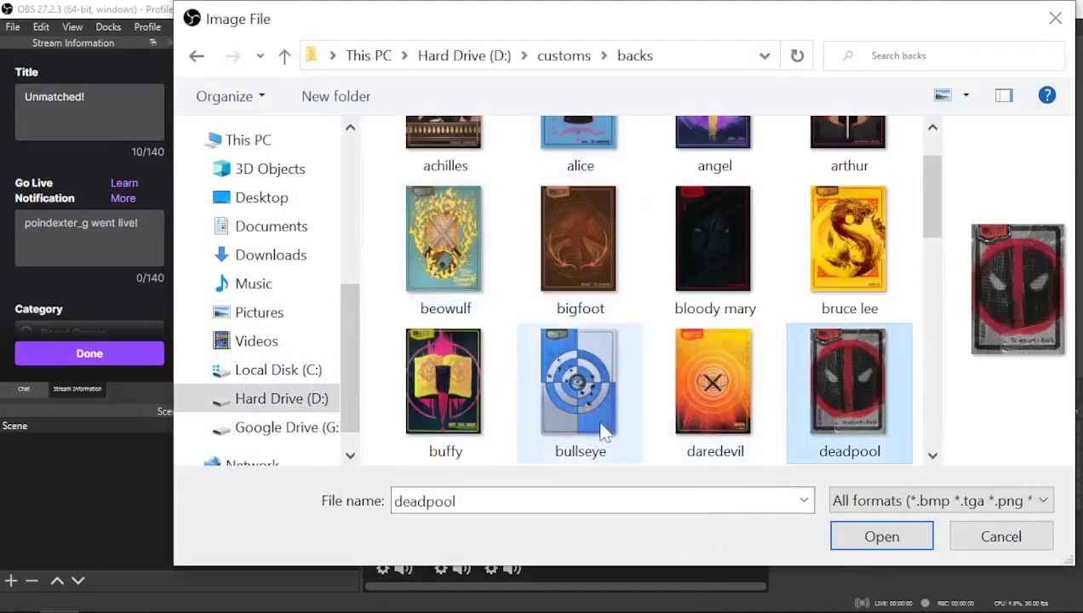
scroll(603, 430, "up", 2)
left_click(443, 191)
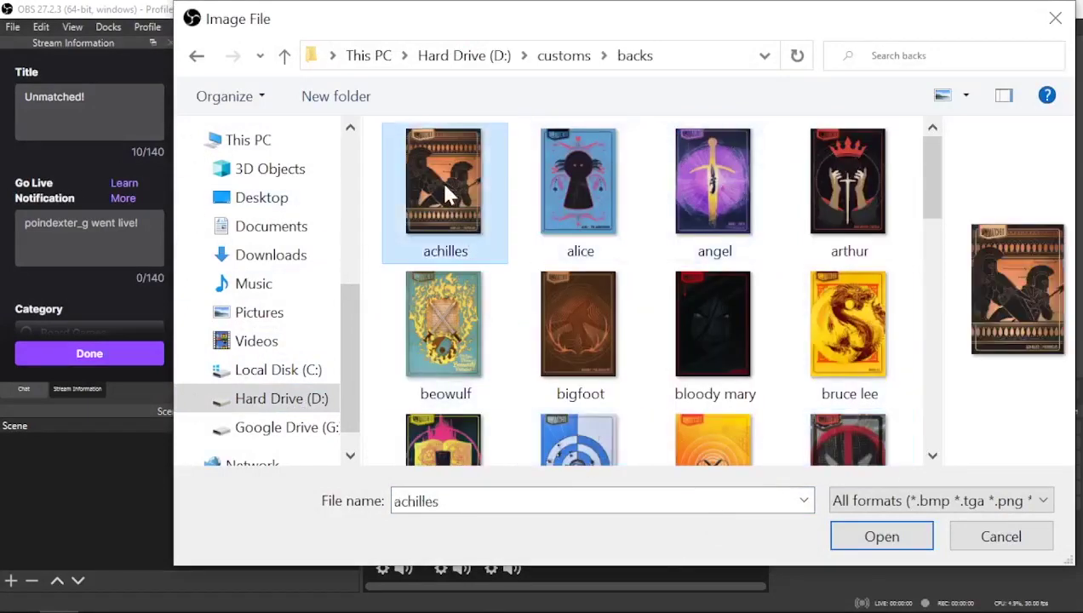
left_click(877, 545)
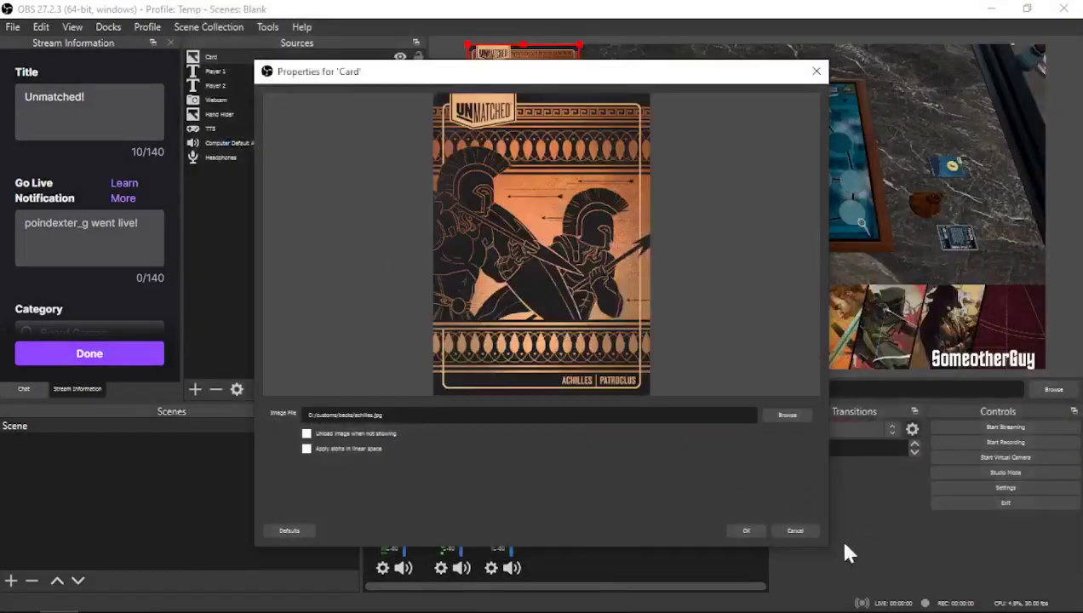
left_click(743, 530)
Shrink the achilles card onto the banner above the Player 1 name, nudging the name left
left_click_drag(555, 149, 689, 270)
left_click_drag(713, 177, 657, 333)
left_click(681, 357)
left_click_drag(683, 358, 685, 359)
key("Left")
key("Left")
key("Left")
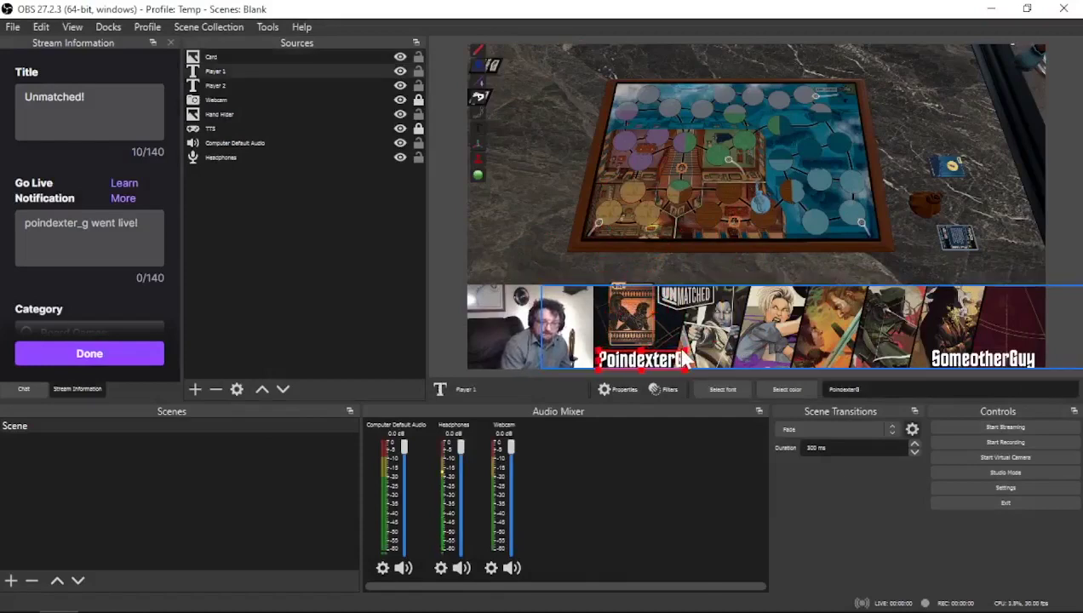
Copy the Card source and paste a duplicate named Card 2
left_click(542, 256)
left_click(626, 315)
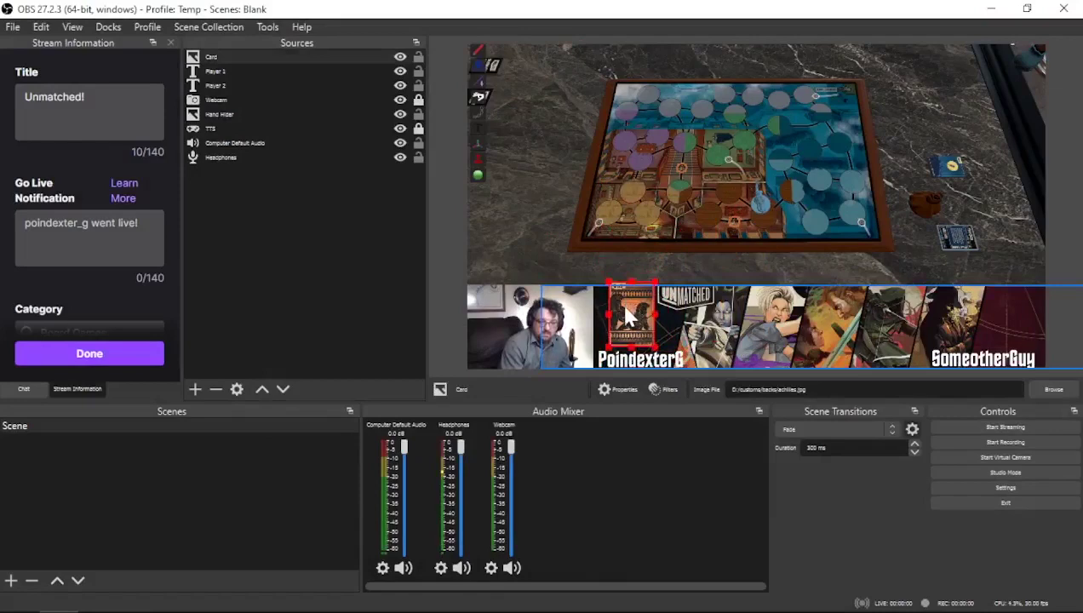
left_click(573, 249)
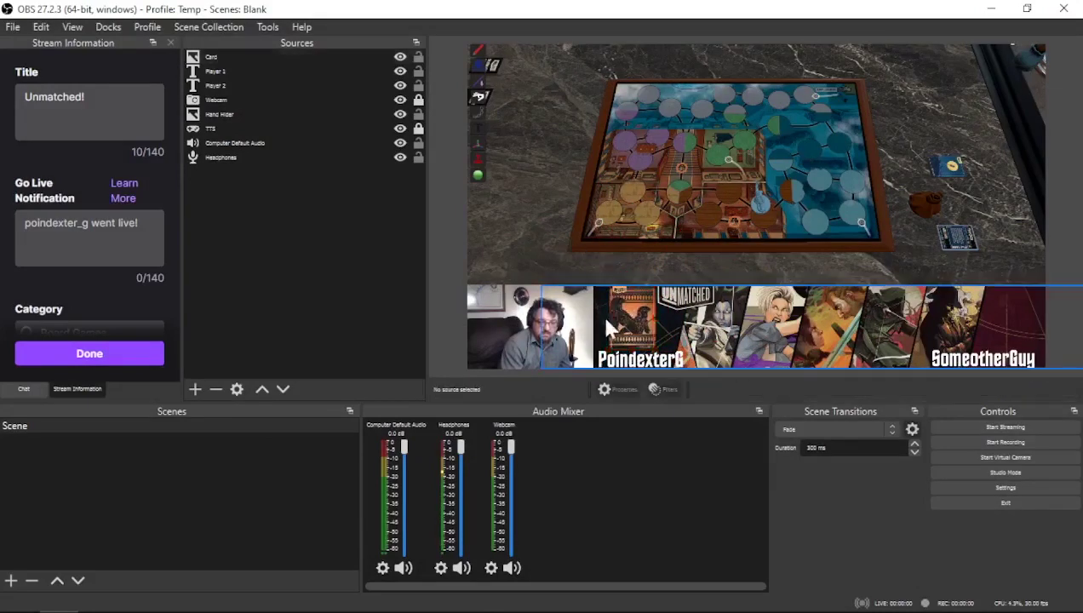
left_click(632, 366)
left_click(537, 206)
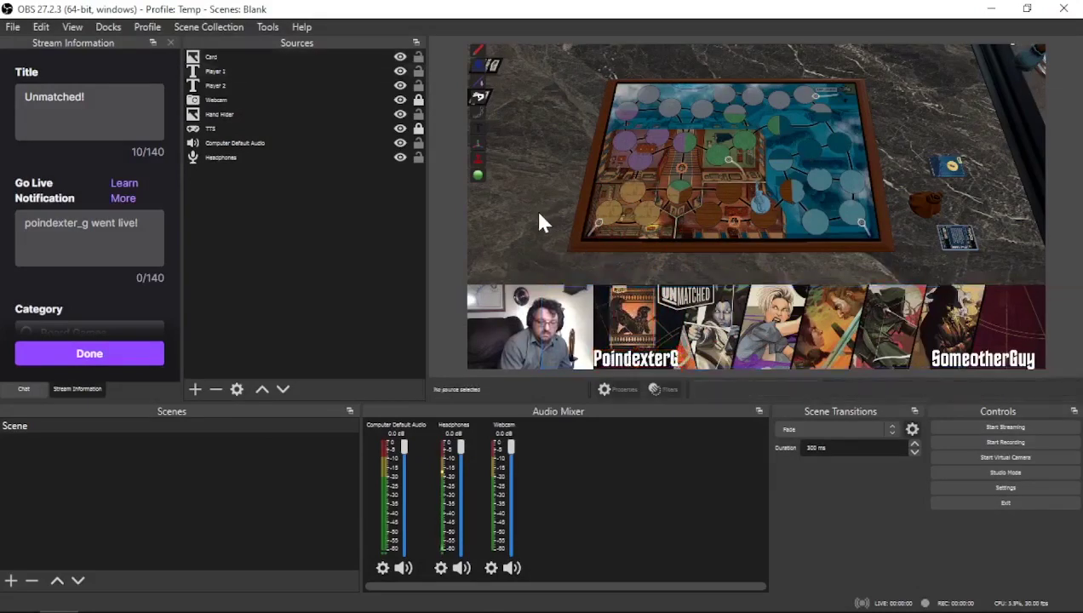
left_click(623, 314)
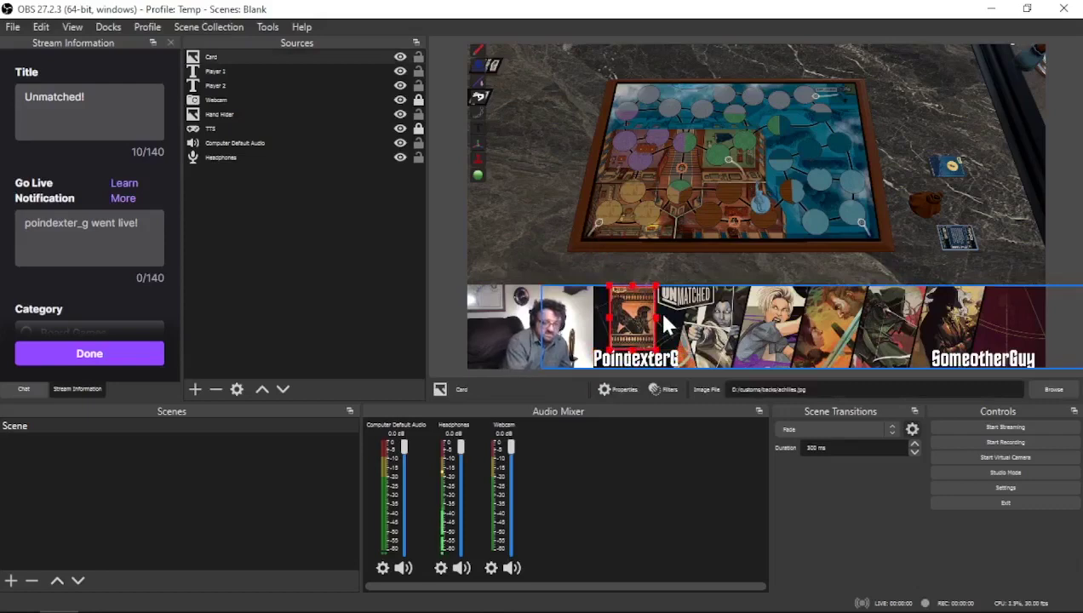
left_click(285, 197)
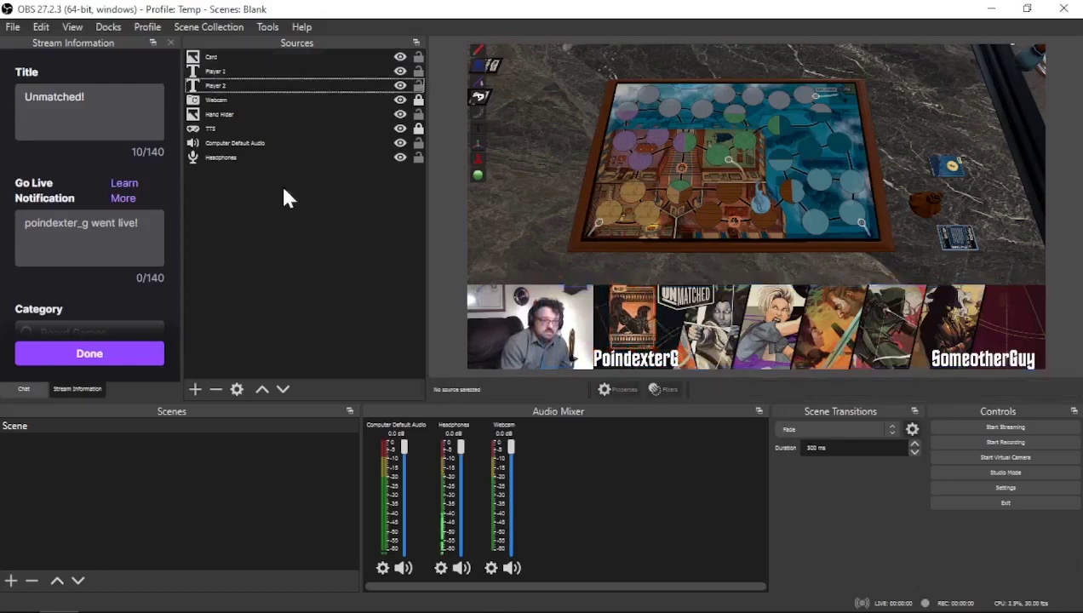
left_click(214, 53)
right_click(215, 53)
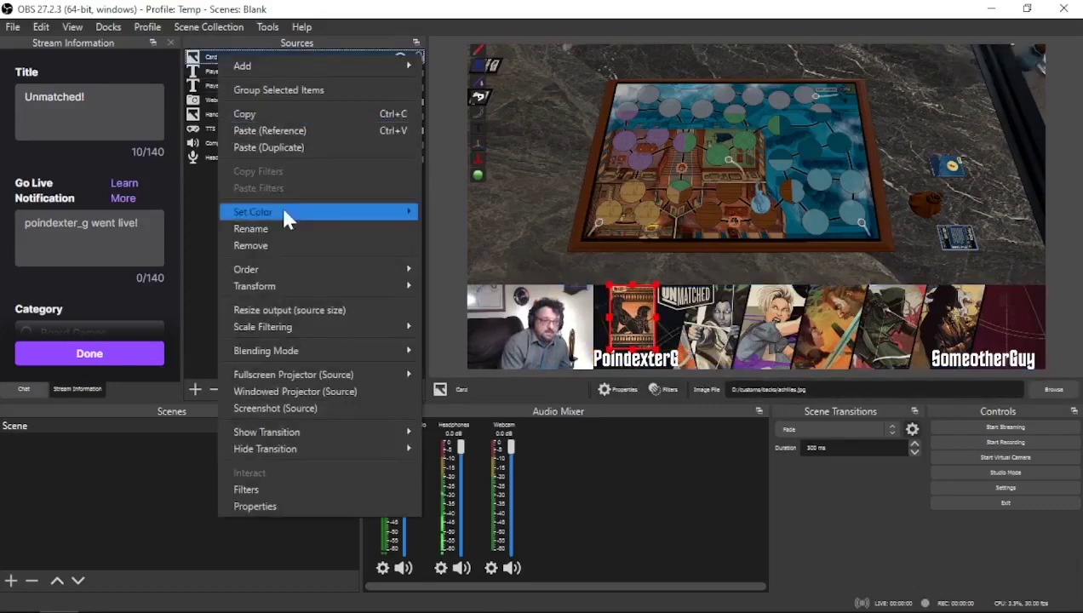
left_click(267, 111)
right_click(216, 270)
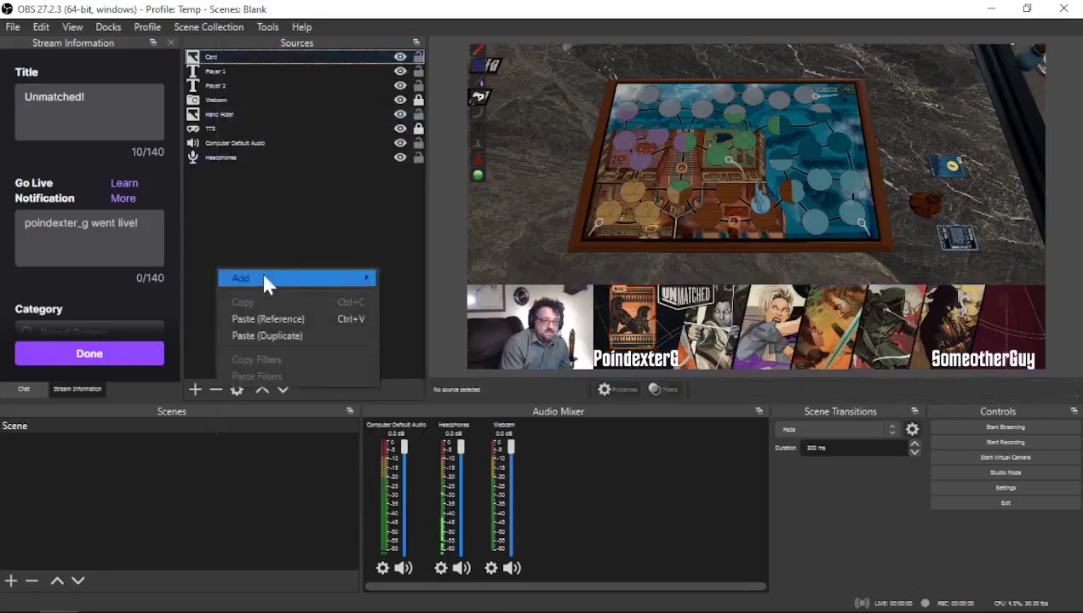
left_click(271, 336)
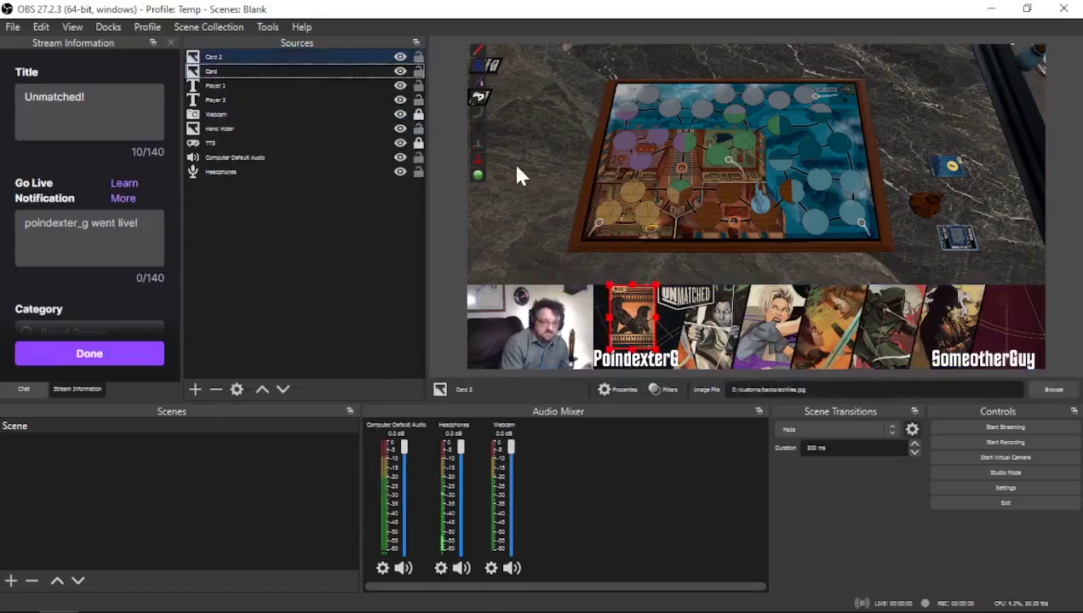
Move Card 2 above the Player 2 name at the banner's right end
left_click_drag(632, 336, 997, 313)
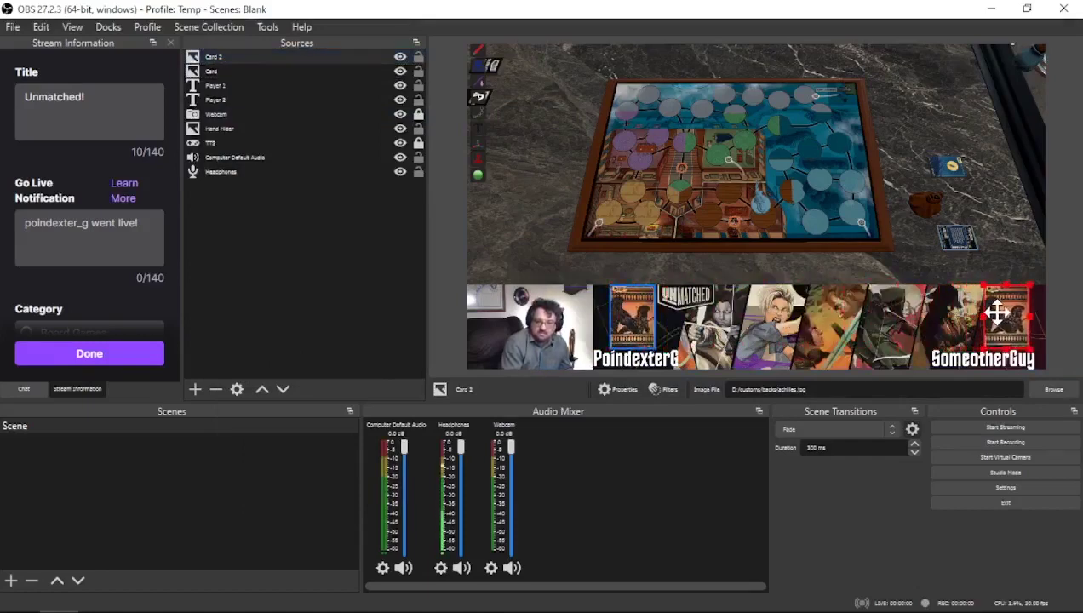
left_click_drag(997, 313, 1003, 309)
left_click(619, 329)
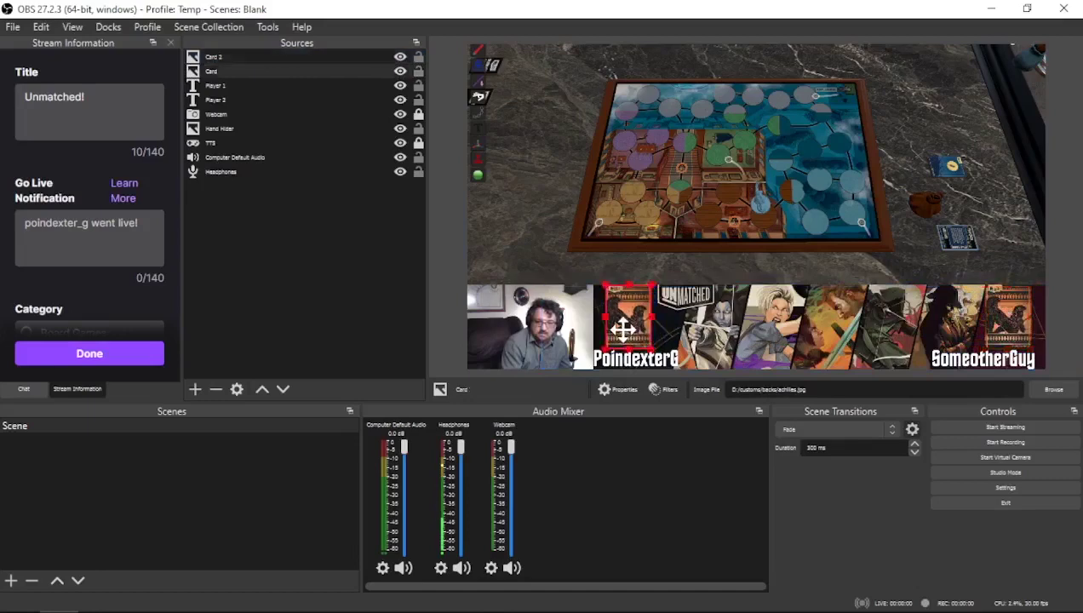
left_click(1020, 322)
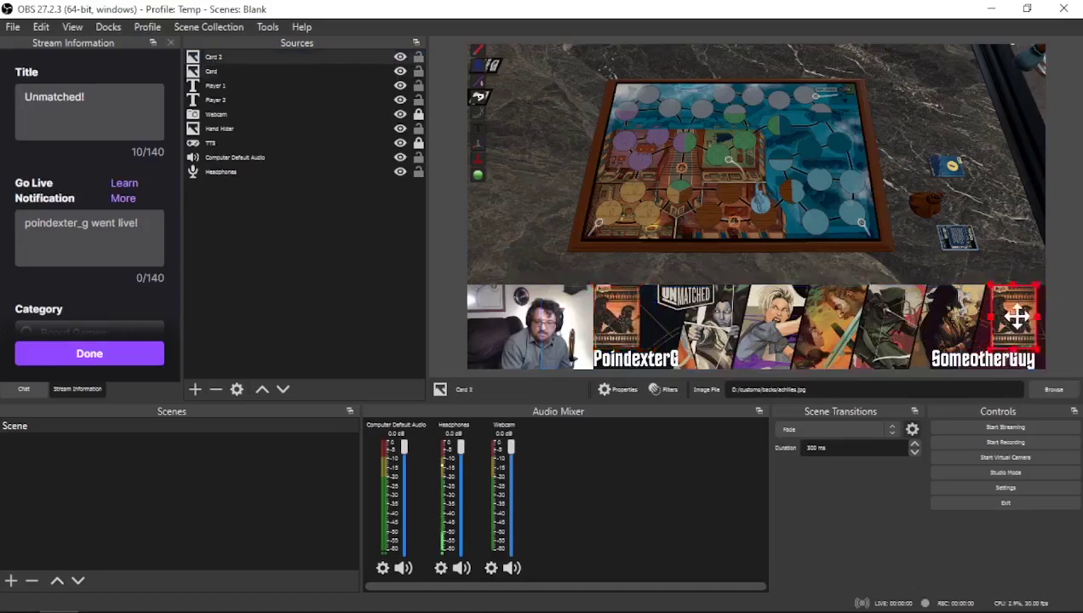
left_click(968, 361)
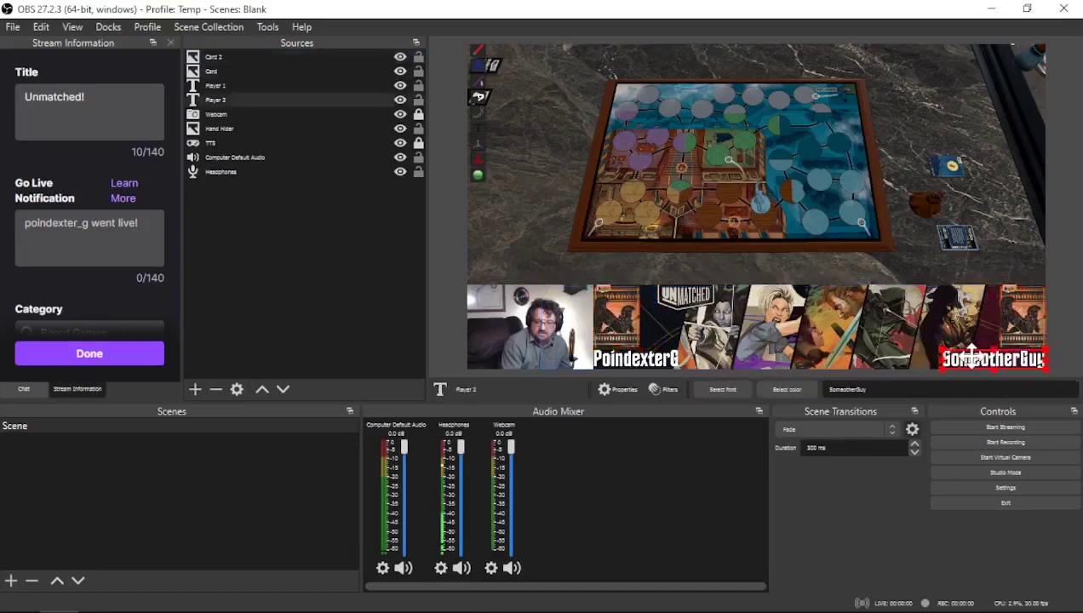
left_click(910, 269)
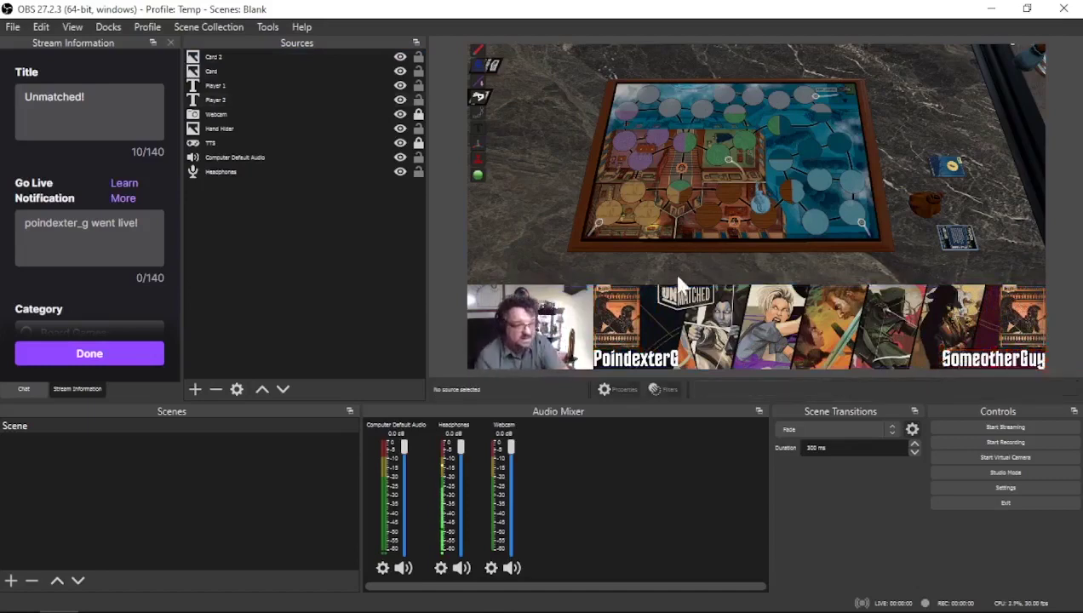
left_click(620, 339)
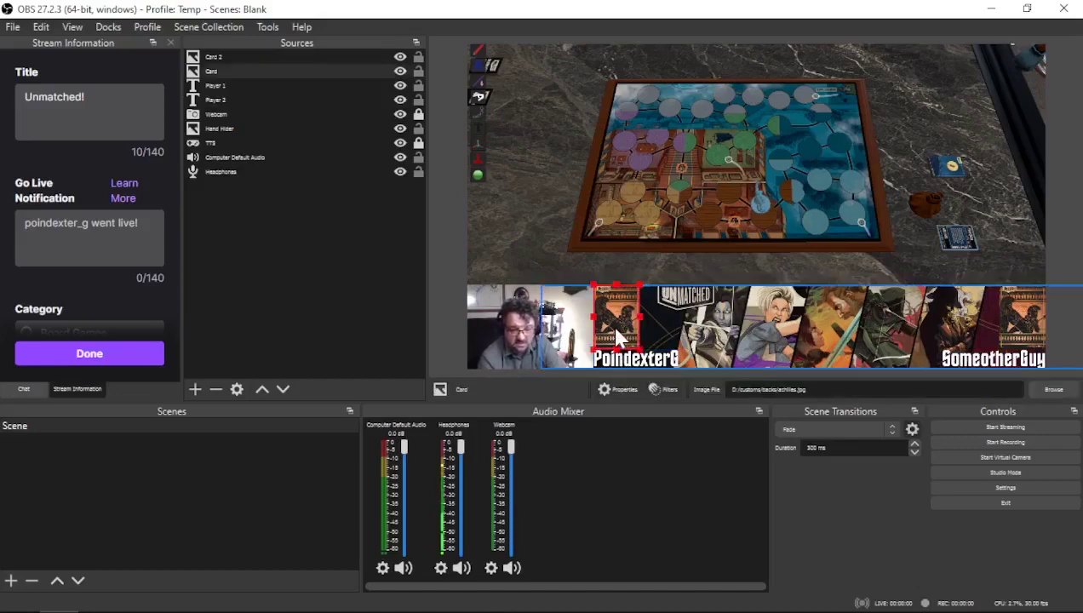
Change Card's image to yennenga.jpg and Card 2's image to alice.jpg
left_click(1053, 390)
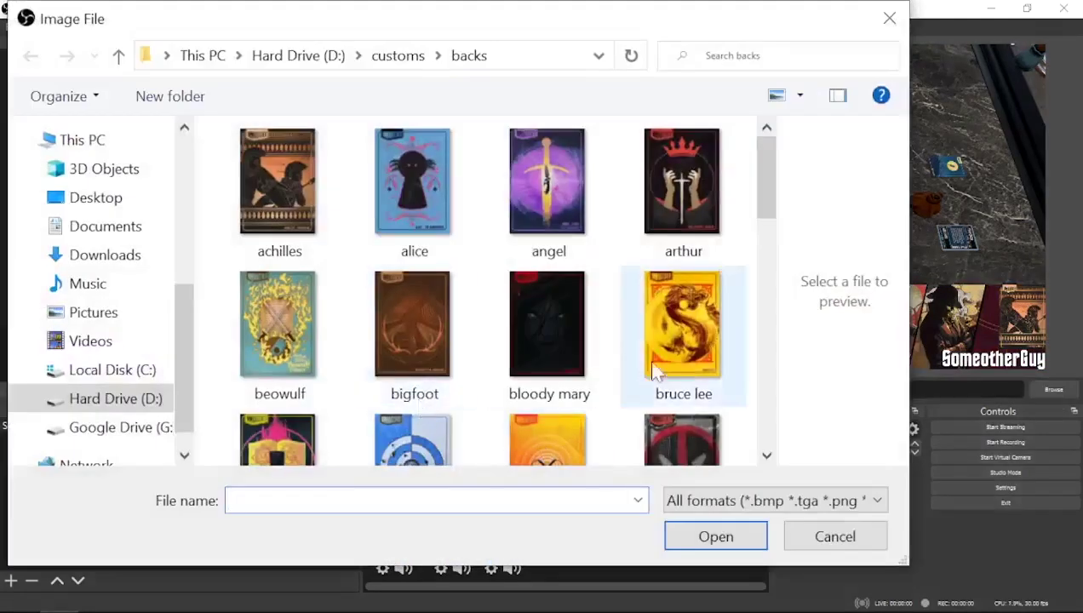
scroll(497, 242, "down", 10)
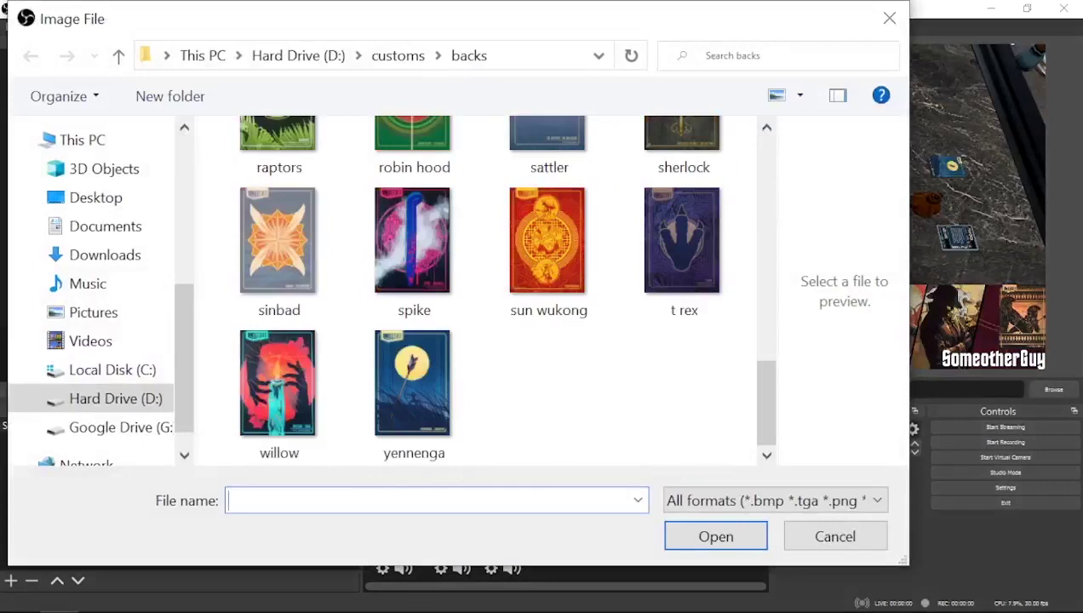
left_click(413, 392)
left_click(720, 535)
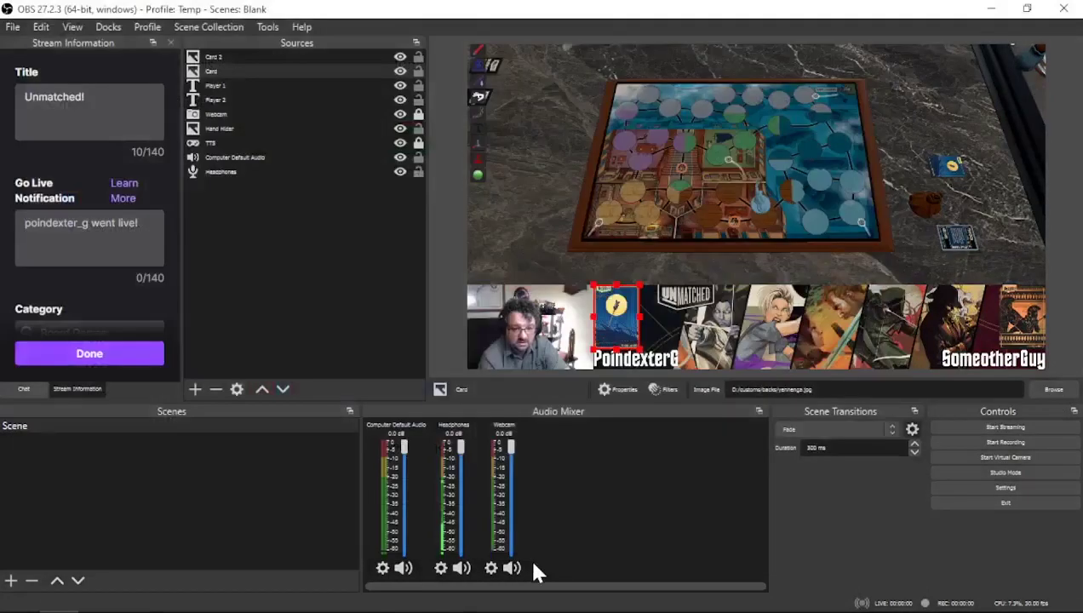
left_click(1022, 323)
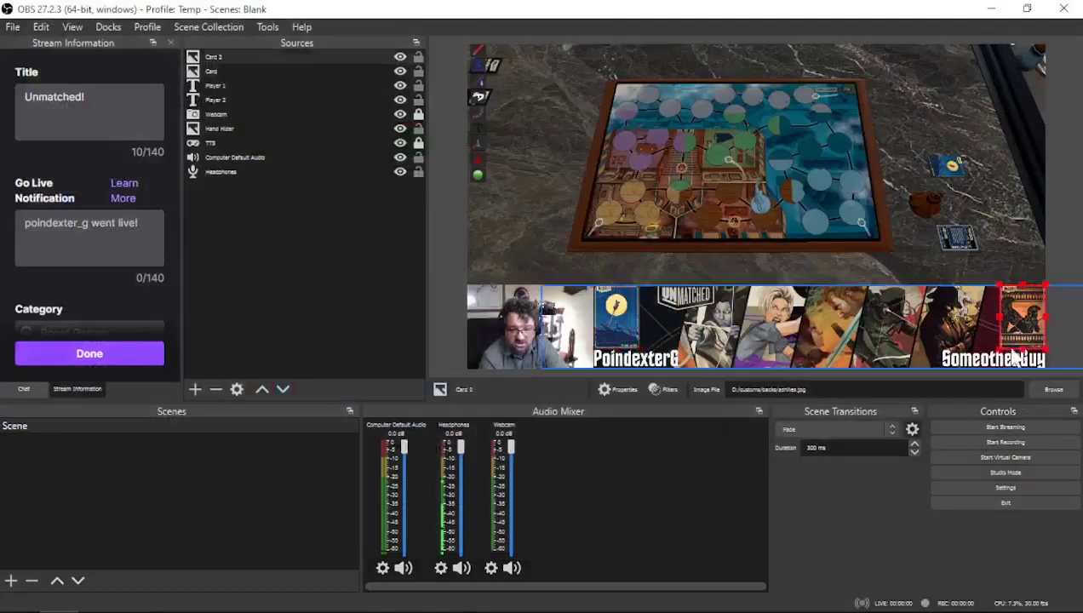
left_click(1060, 392)
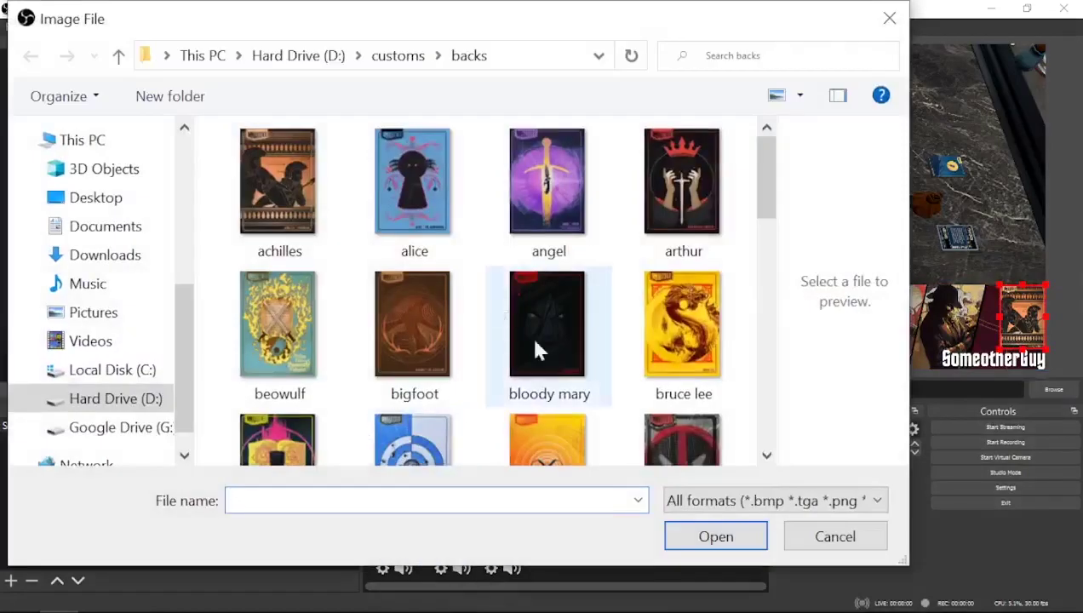
left_click(443, 218)
left_click(718, 536)
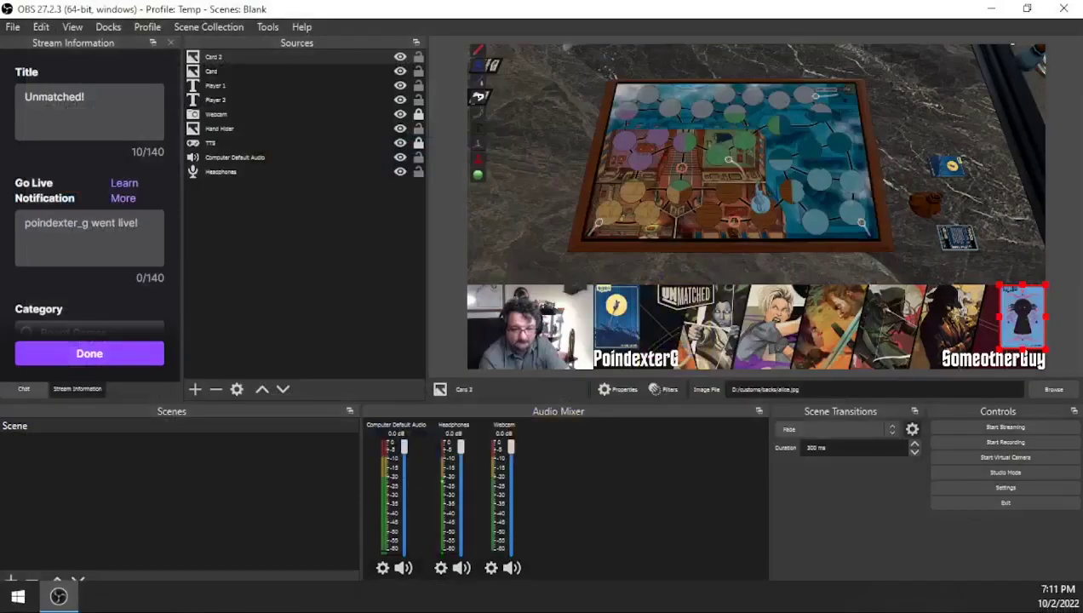
Replace the Player 2 name text with a different player name
left_click(456, 272)
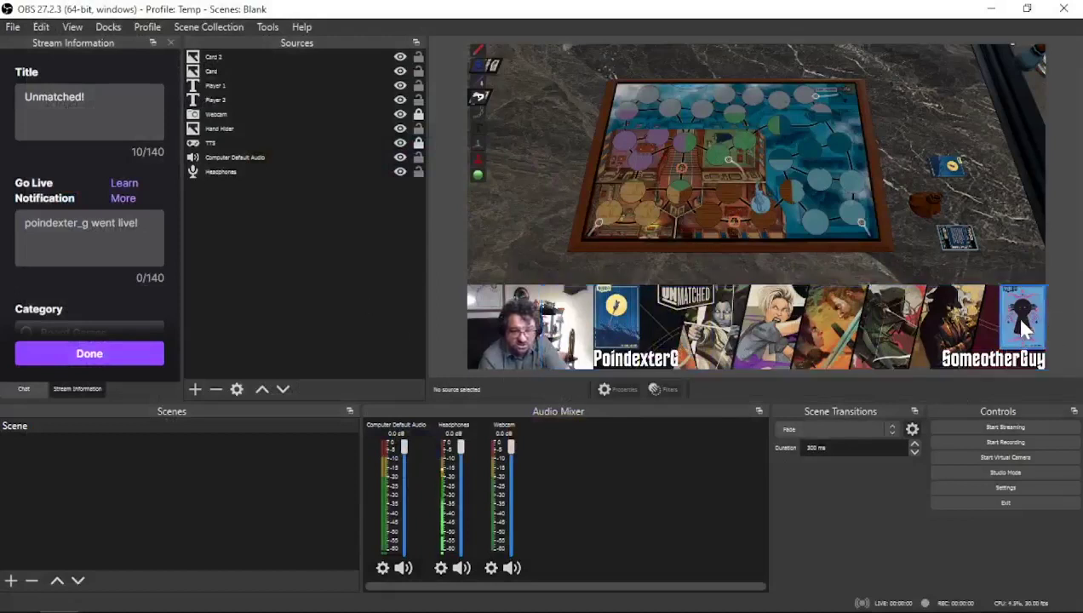
left_click(383, 269)
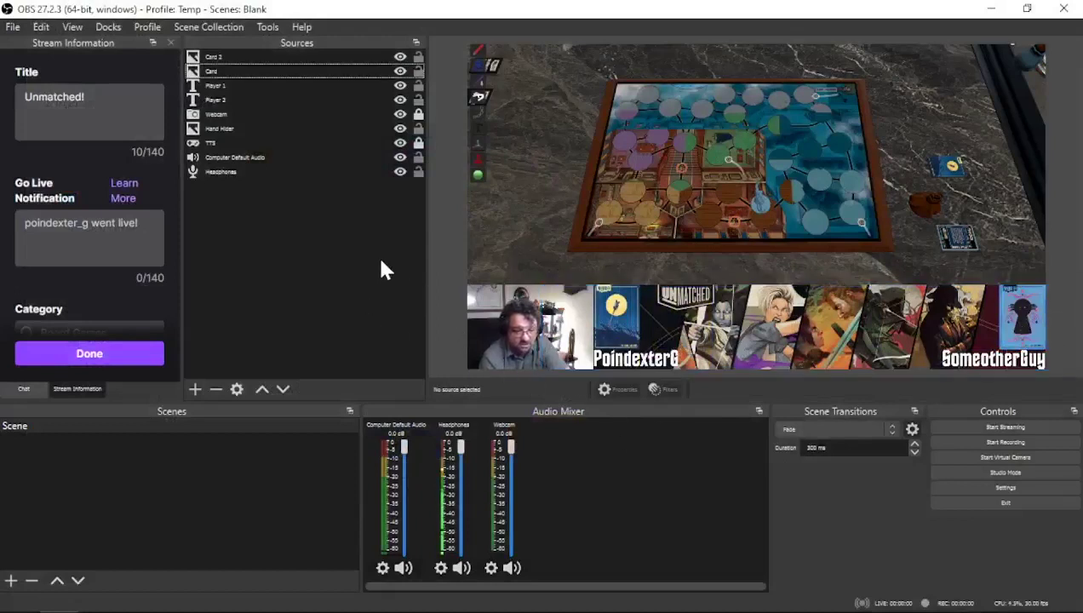
left_click(1011, 366)
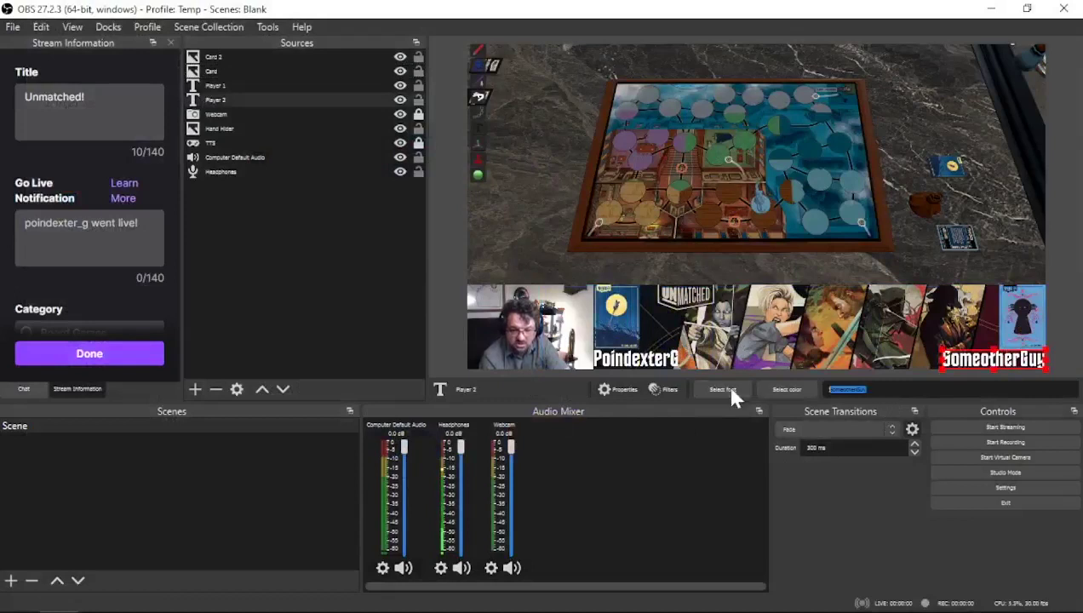
type("CaptainU")
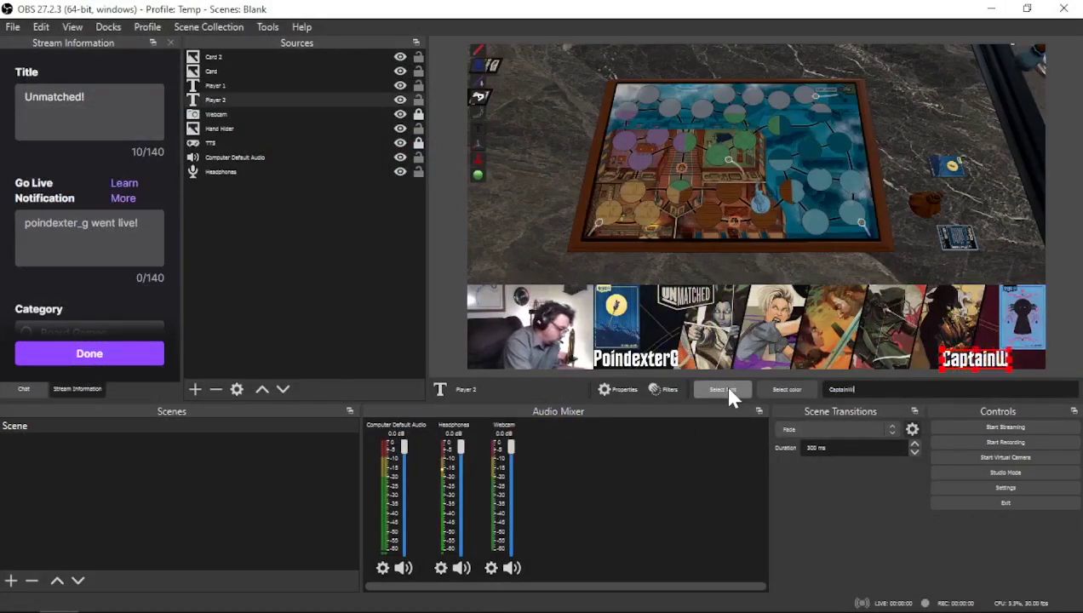
key("BackSpace")
type("Whozit")
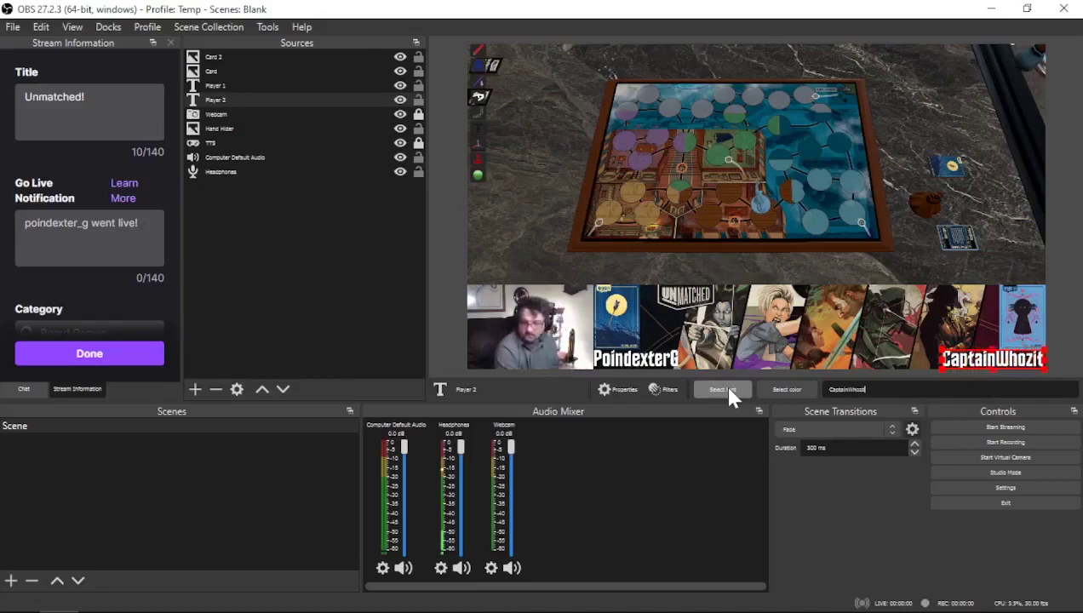
left_click(905, 247)
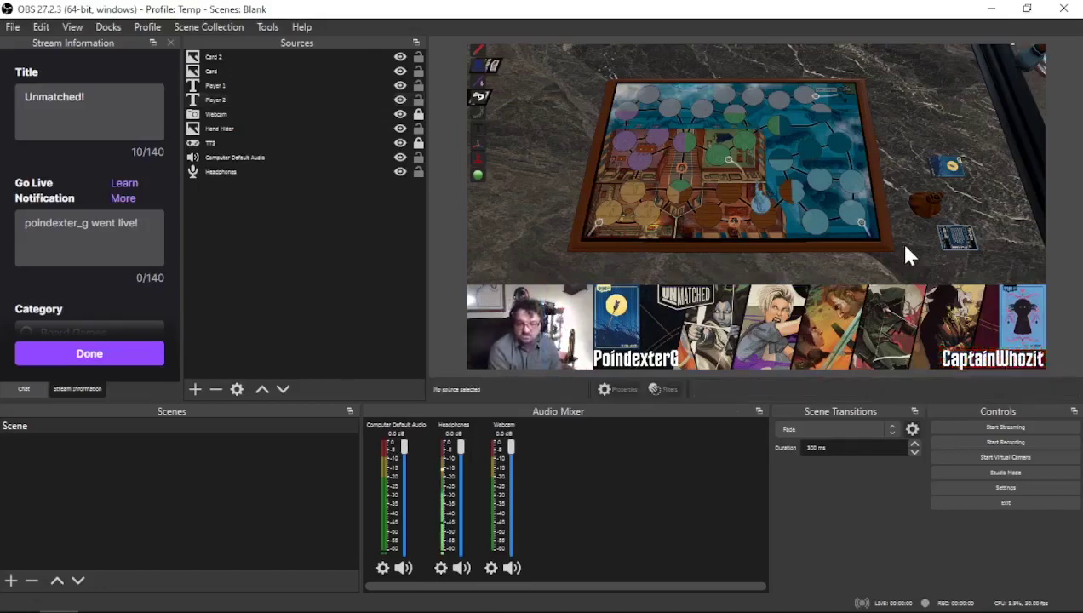
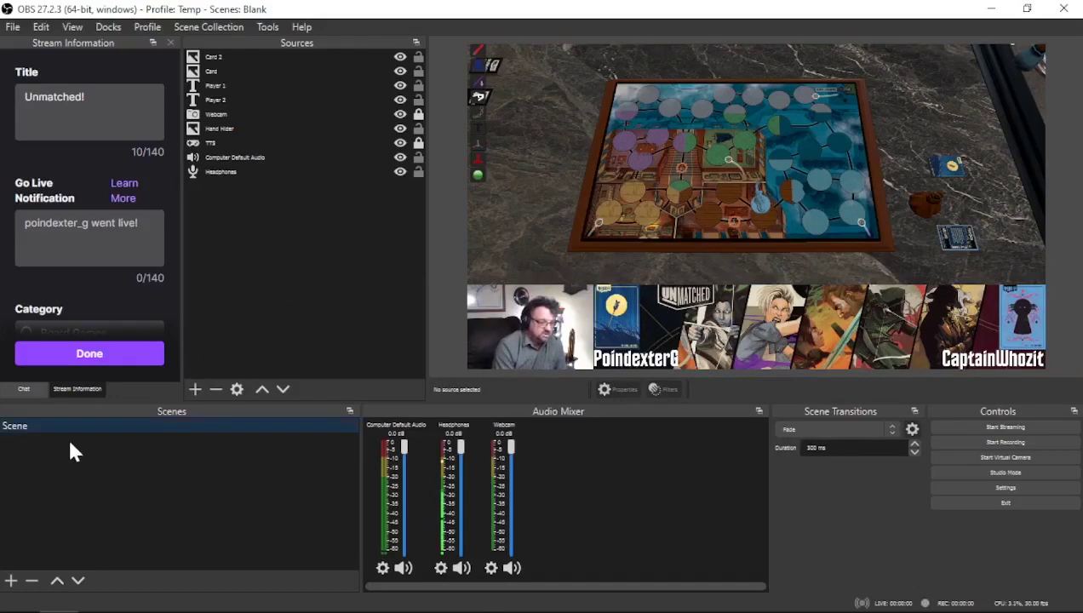
Rename the default scene to 'TTS Scene 1'
right_click(41, 428)
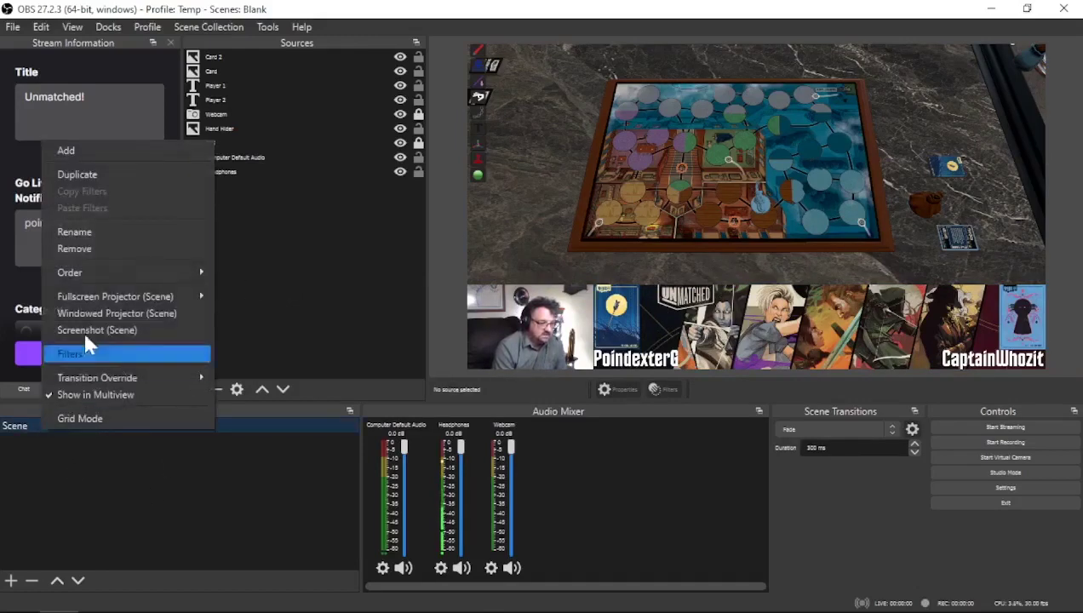
left_click(73, 233)
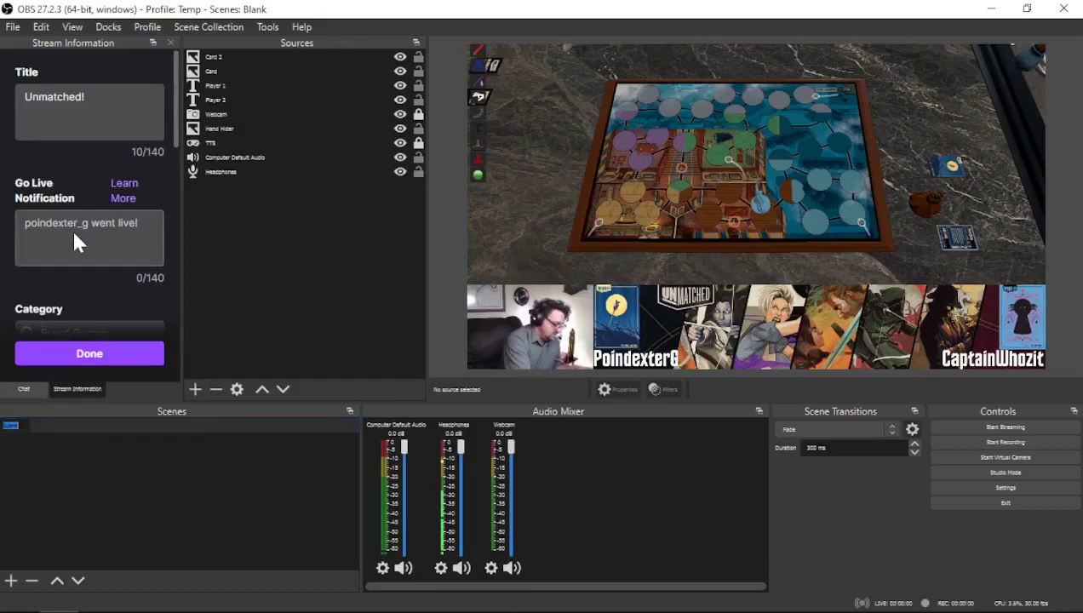
type("TTS Scene 1")
key("Return")
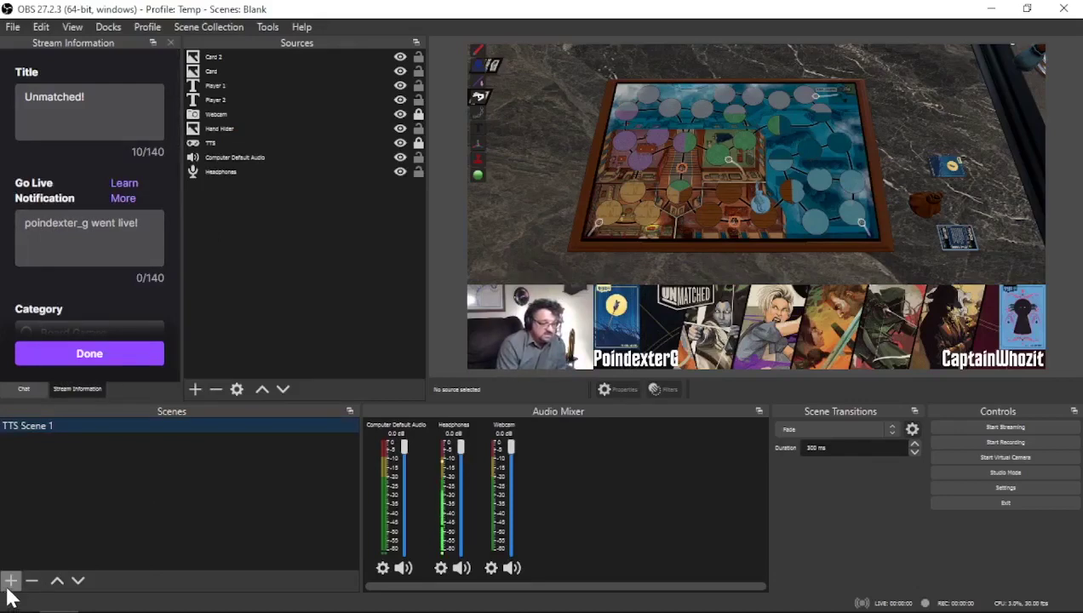
Create a new empty scene named 'Waiting'
left_click(10, 584)
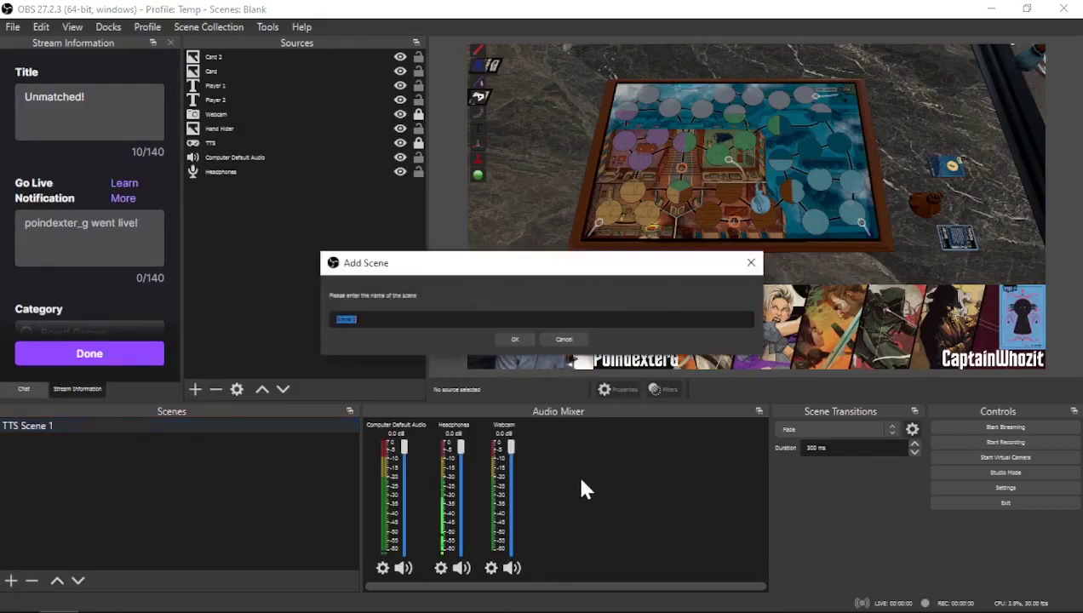
type("Waiting")
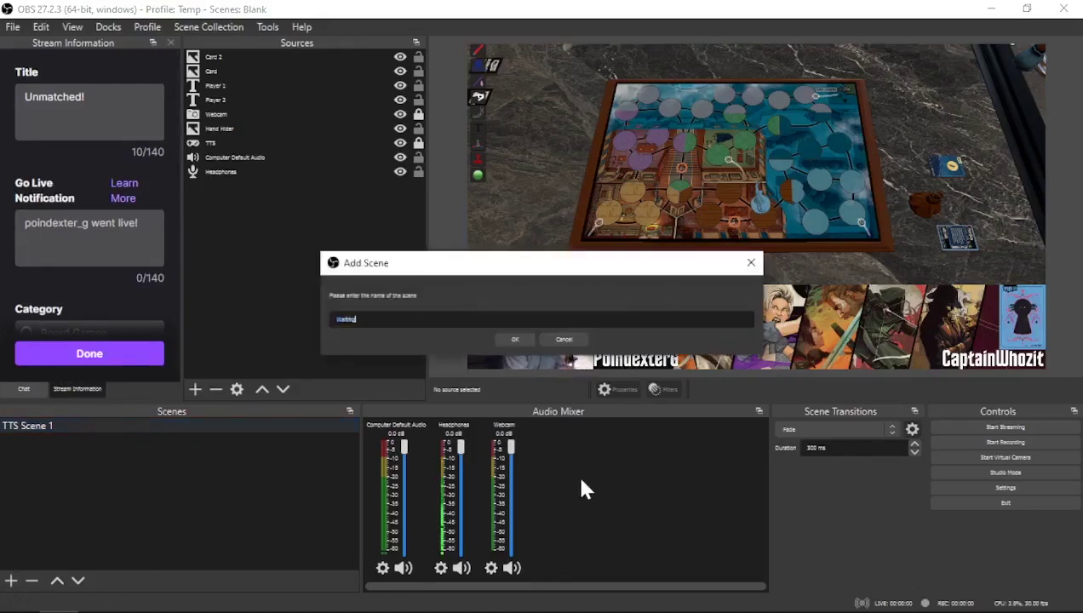
left_click(516, 339)
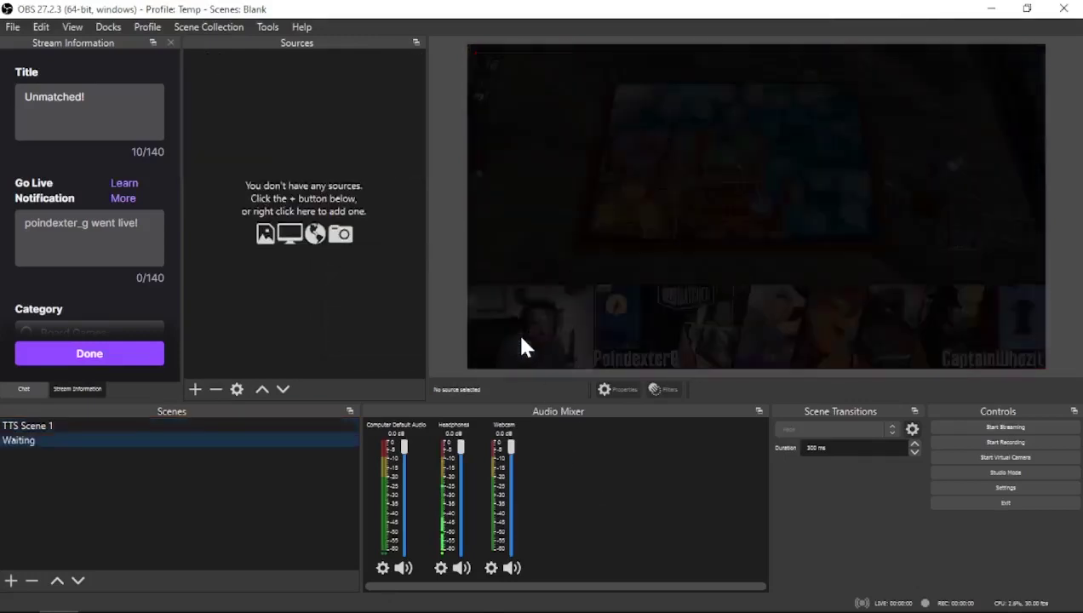
left_click(194, 390)
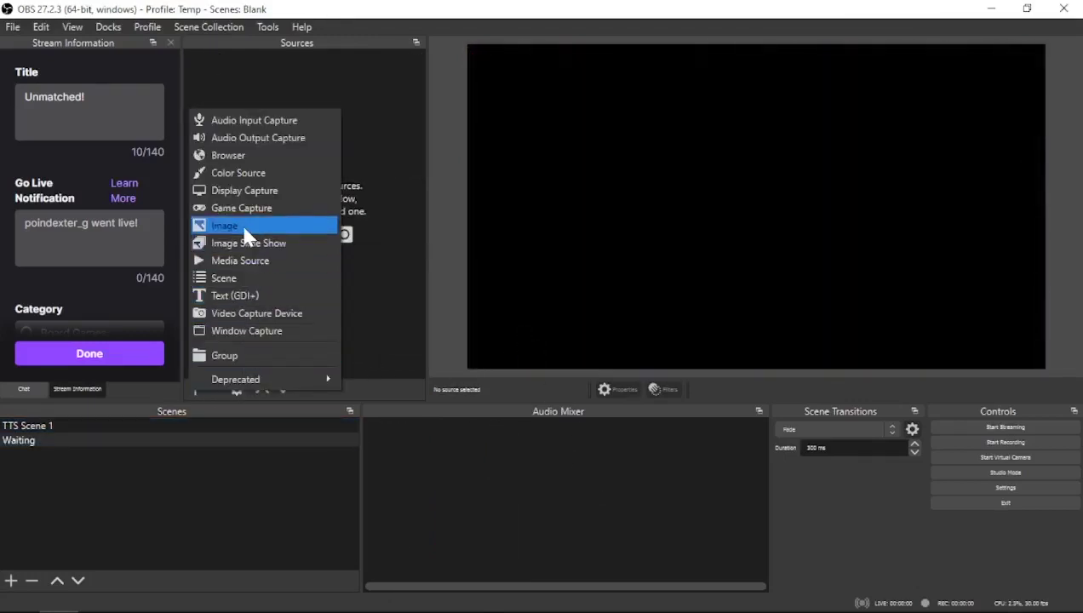
Add an image source 'Background' using D:/Video/PoindexterG/assets/background dark.jpg
left_click(245, 226)
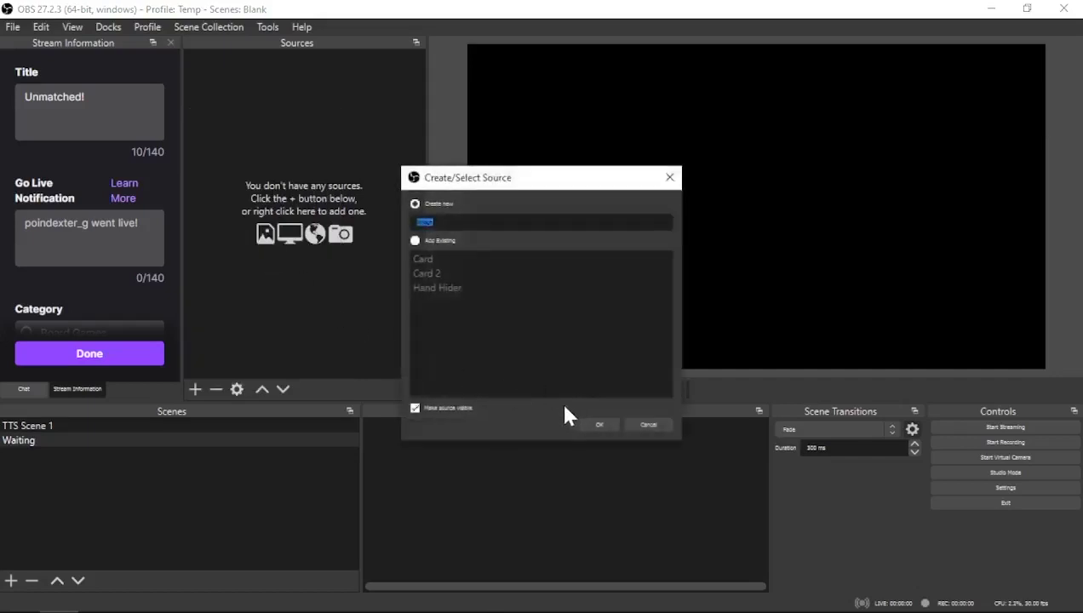
type("Background")
left_click(600, 425)
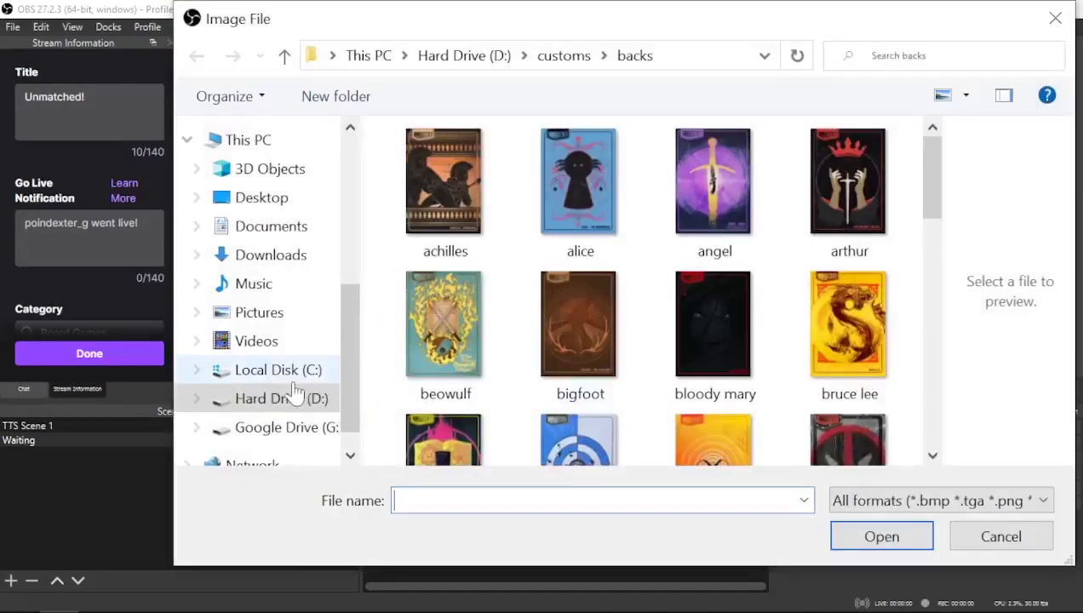
scroll(273, 445, "down", 1)
left_click(312, 372)
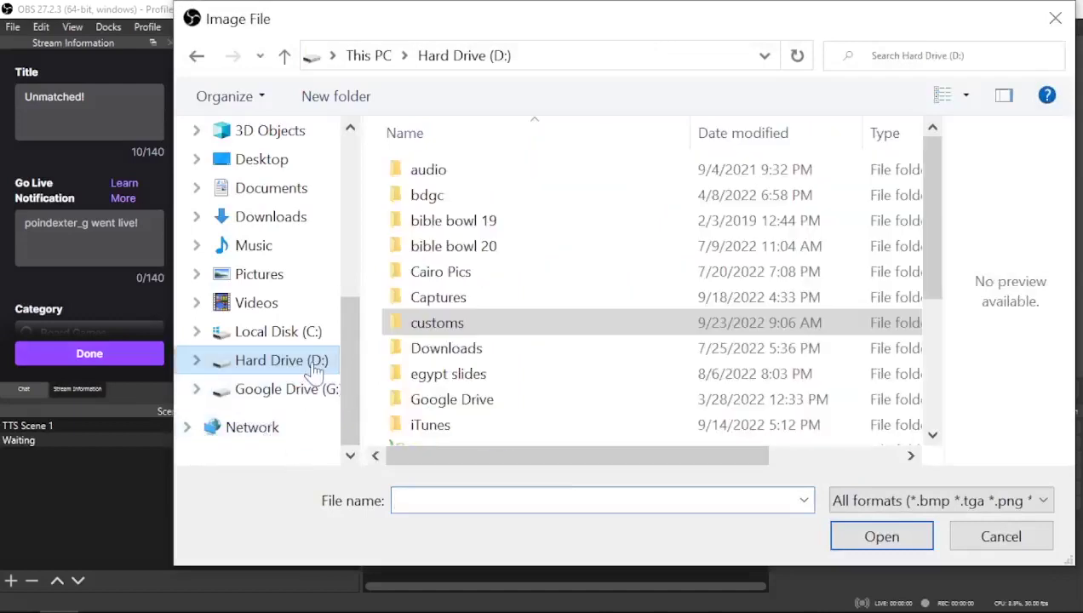
scroll(476, 392, "down", 3)
left_click(451, 411)
double_click(453, 410)
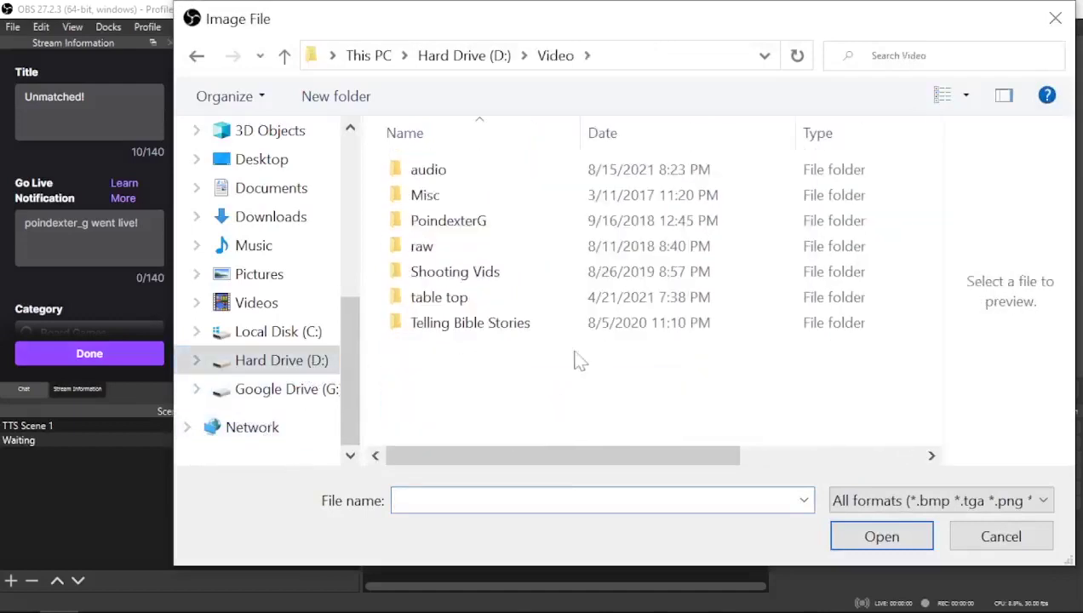
left_click(460, 223)
double_click(458, 226)
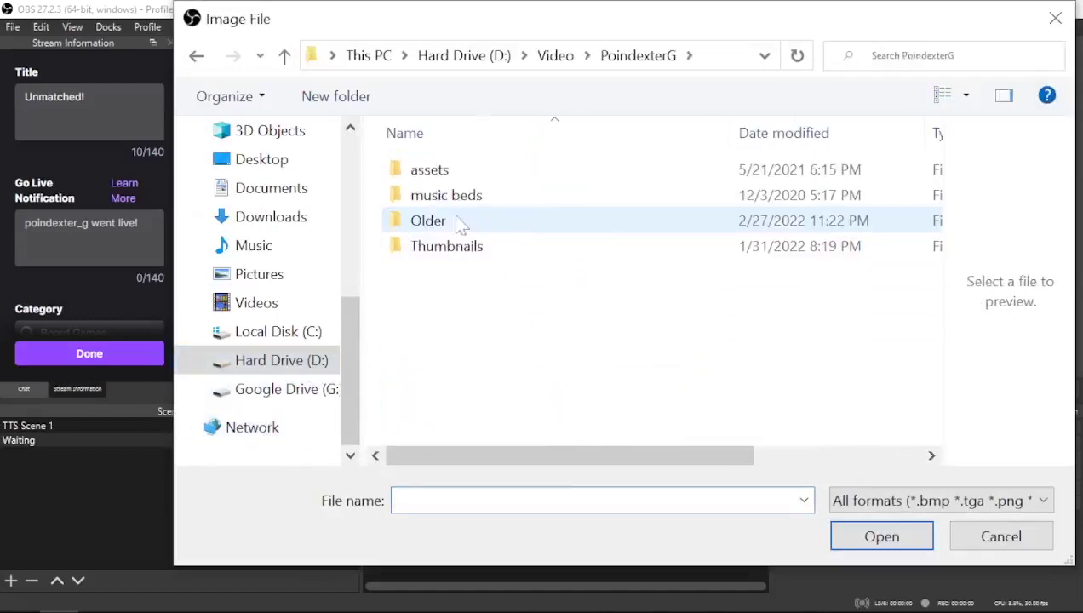
double_click(443, 176)
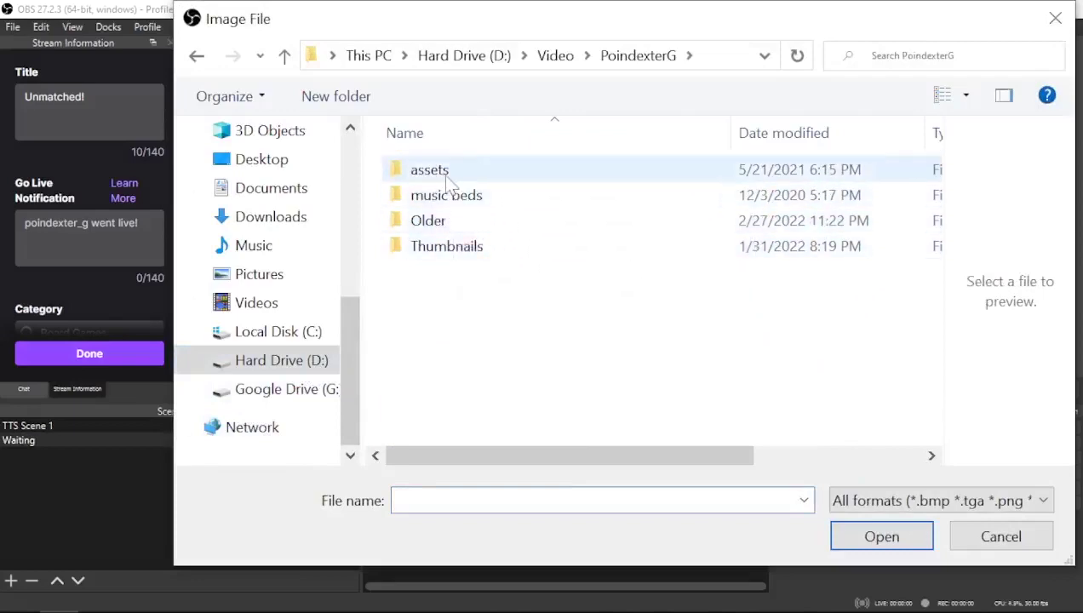
left_click(728, 223)
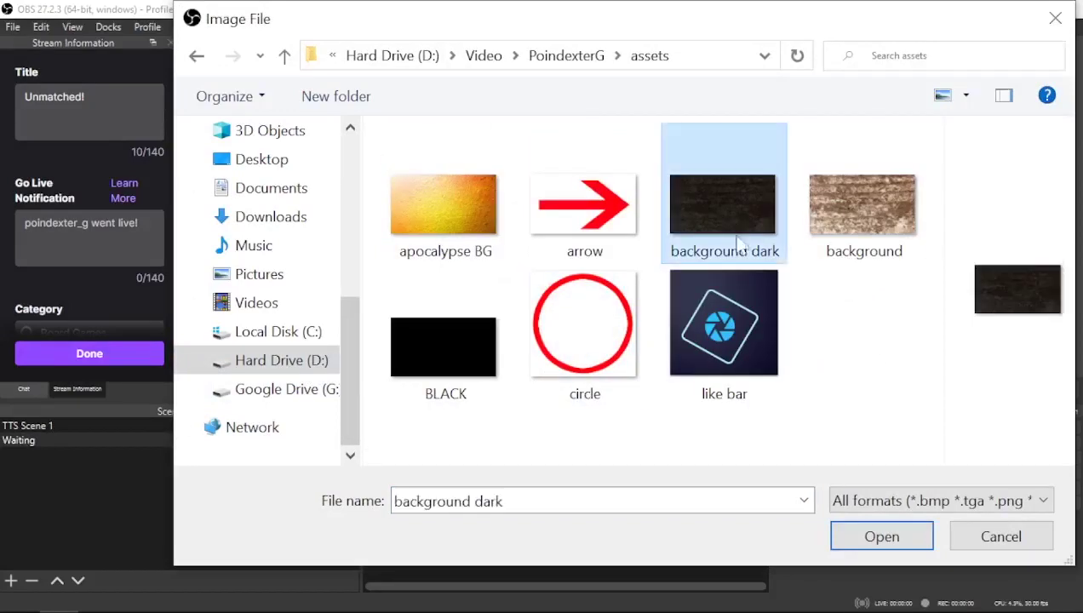
left_click(872, 544)
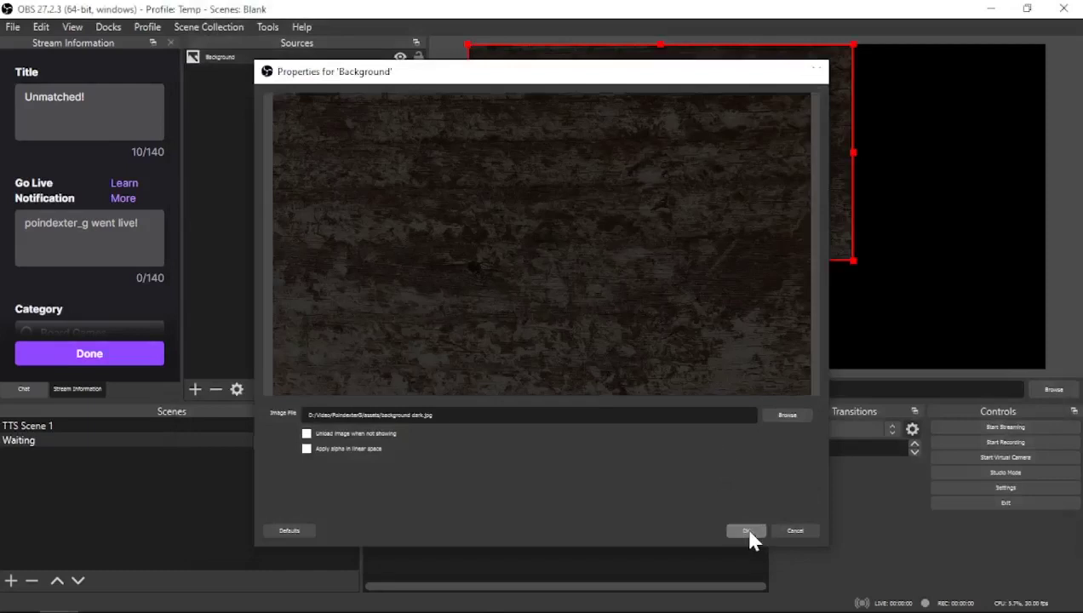
left_click(746, 532)
Stretch the Background image to fill the whole canvas
left_click_drag(862, 263, 1044, 364)
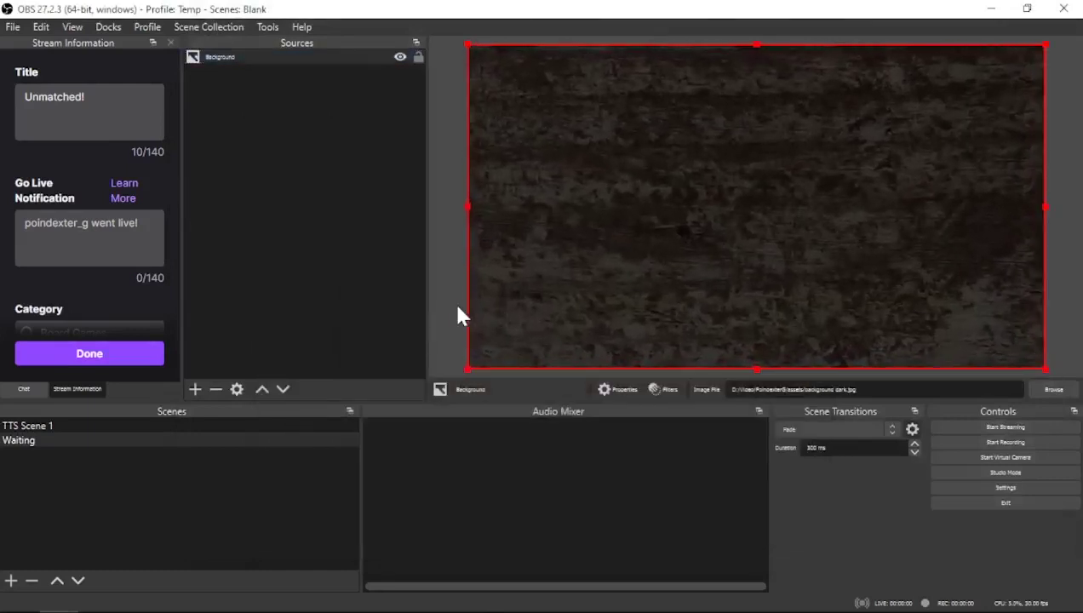
left_click(220, 349)
left_click(195, 389)
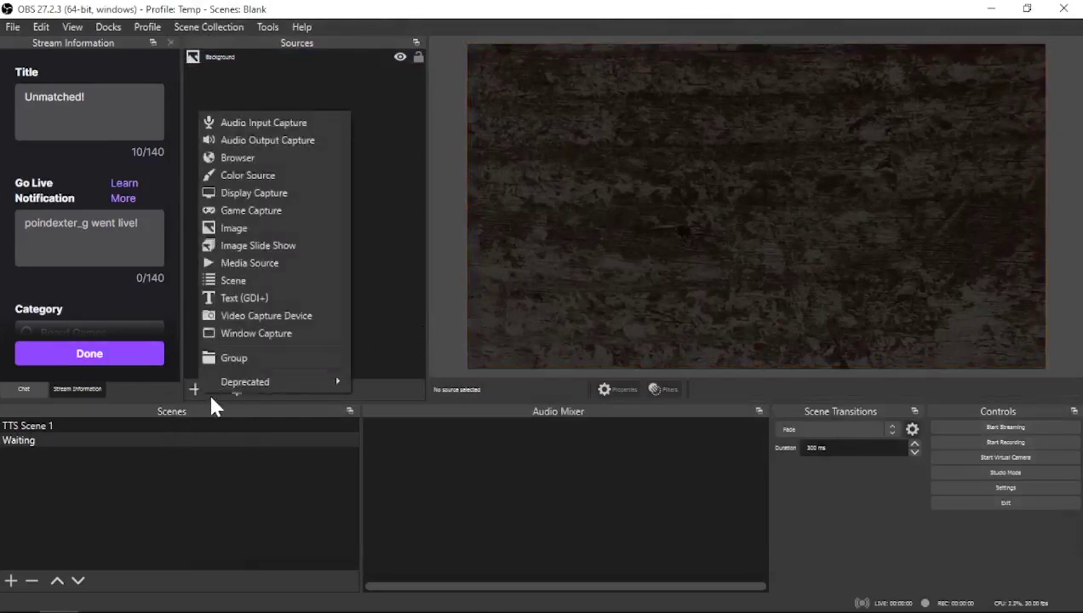
Add an image slide show source 'Slide show cards' with the customs/backs card folder
left_click(266, 246)
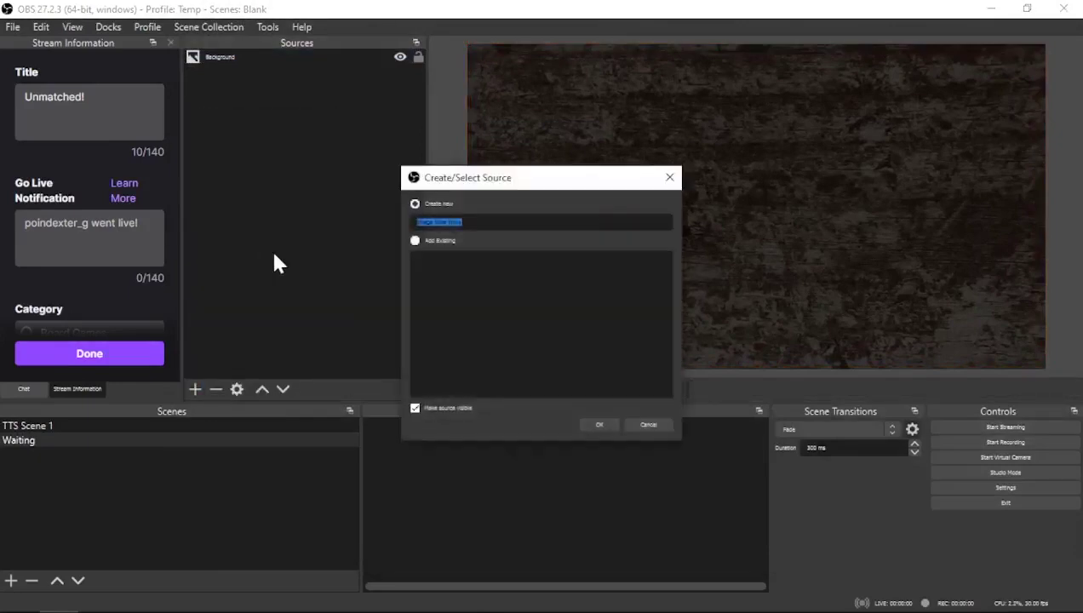
type("Slides show s")
left_click(599, 424)
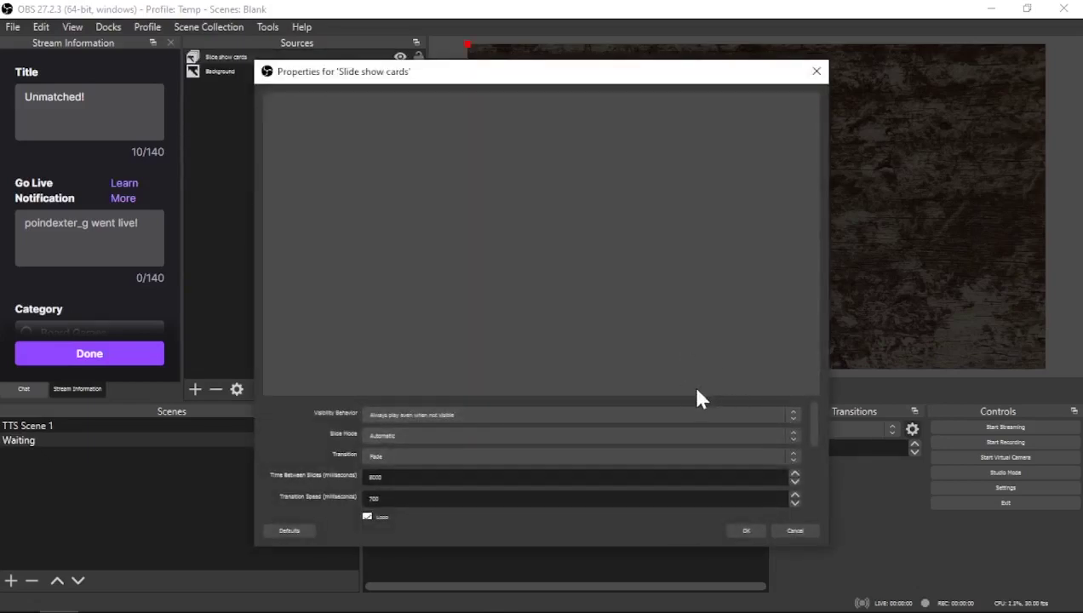
scroll(510, 437, "down", 2)
scroll(423, 484, "down", 2)
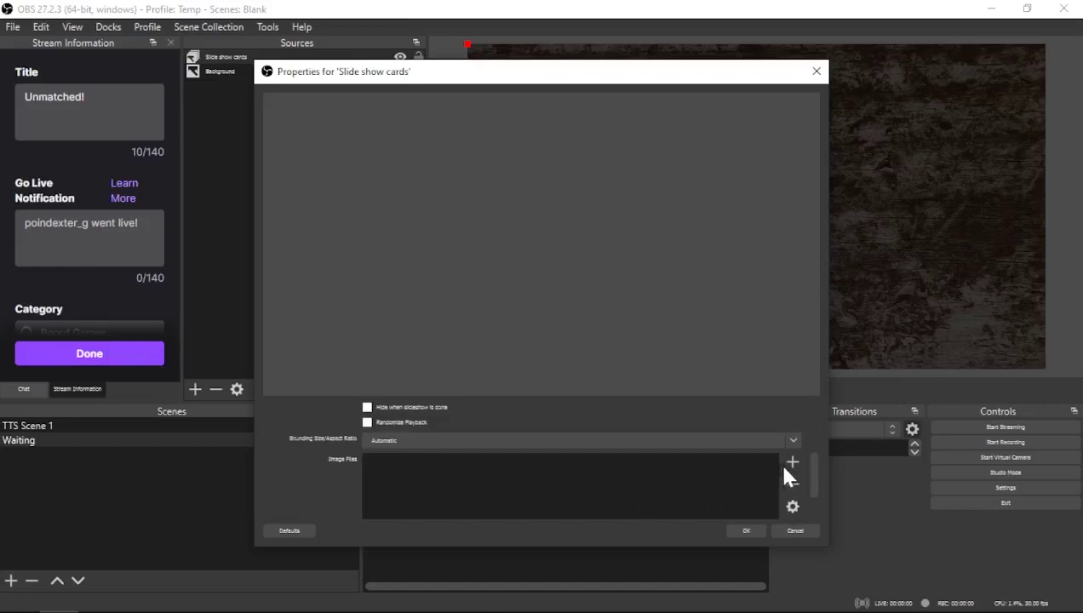
left_click(790, 467)
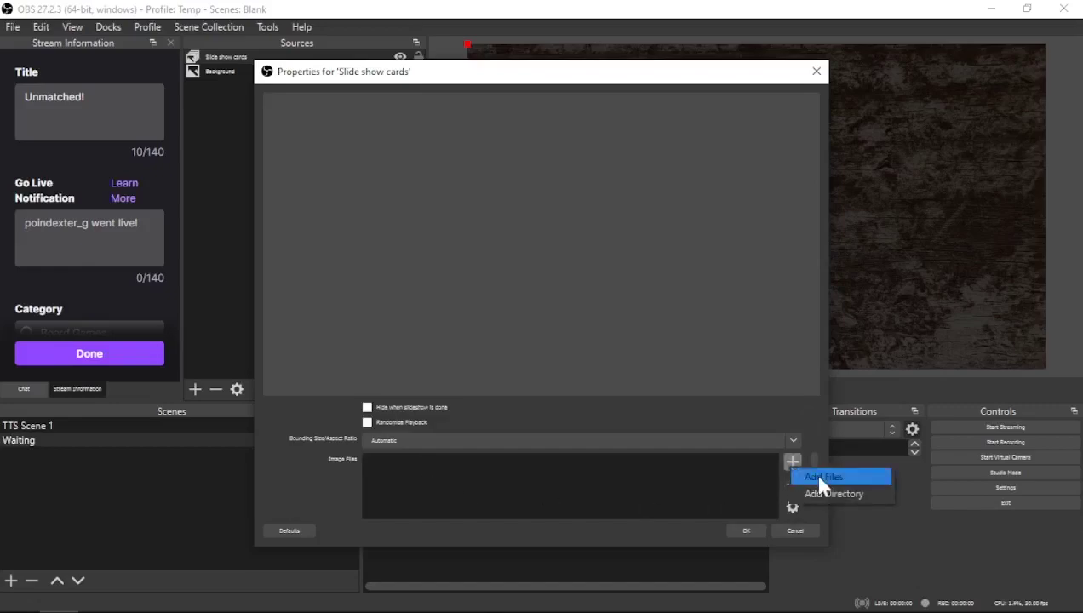
left_click(828, 501)
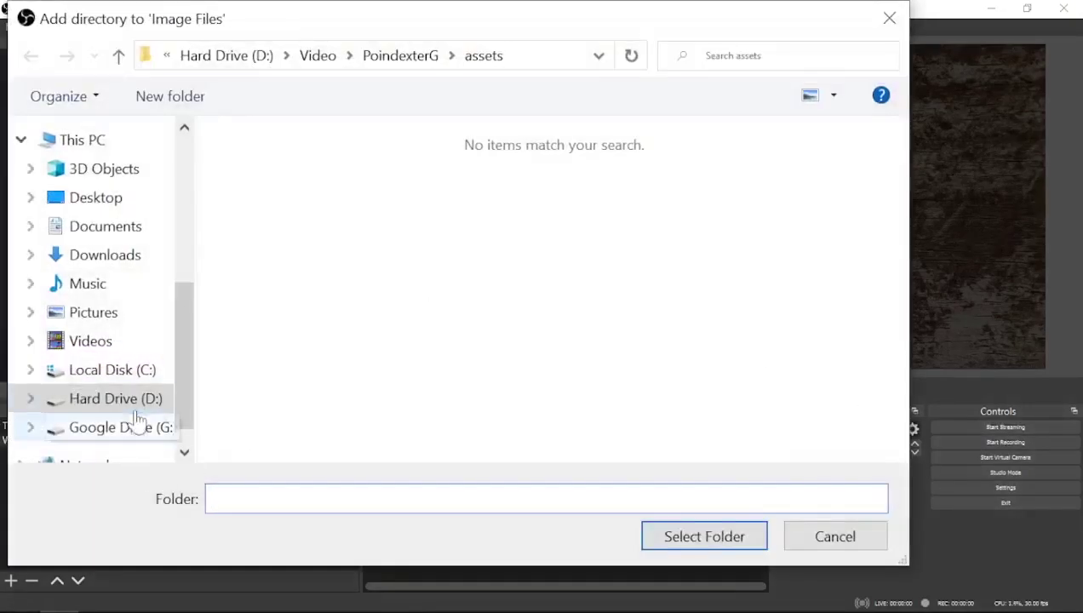
left_click(137, 410)
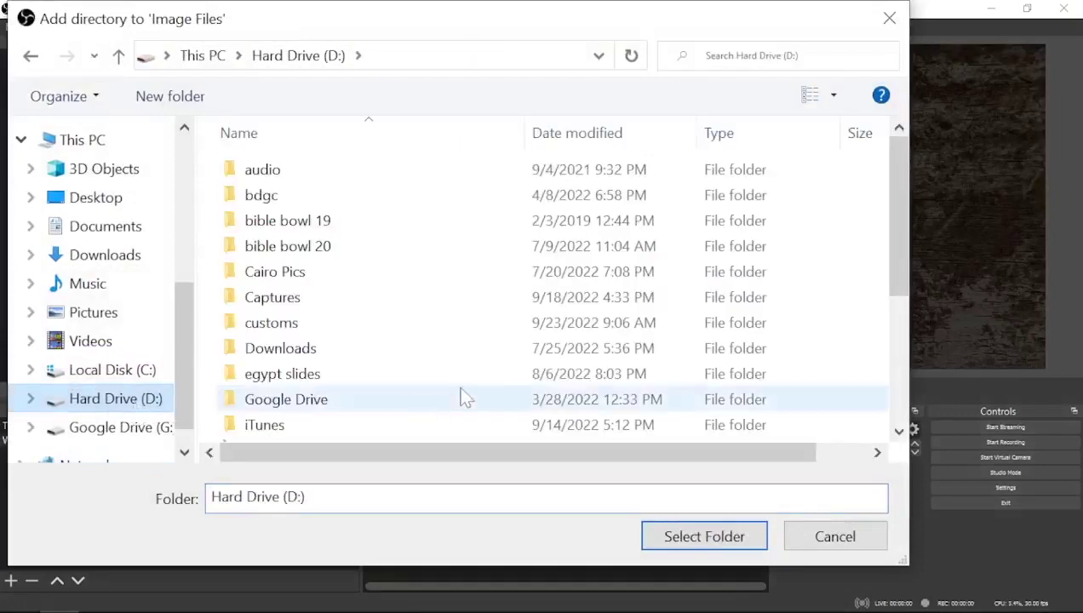
double_click(279, 332)
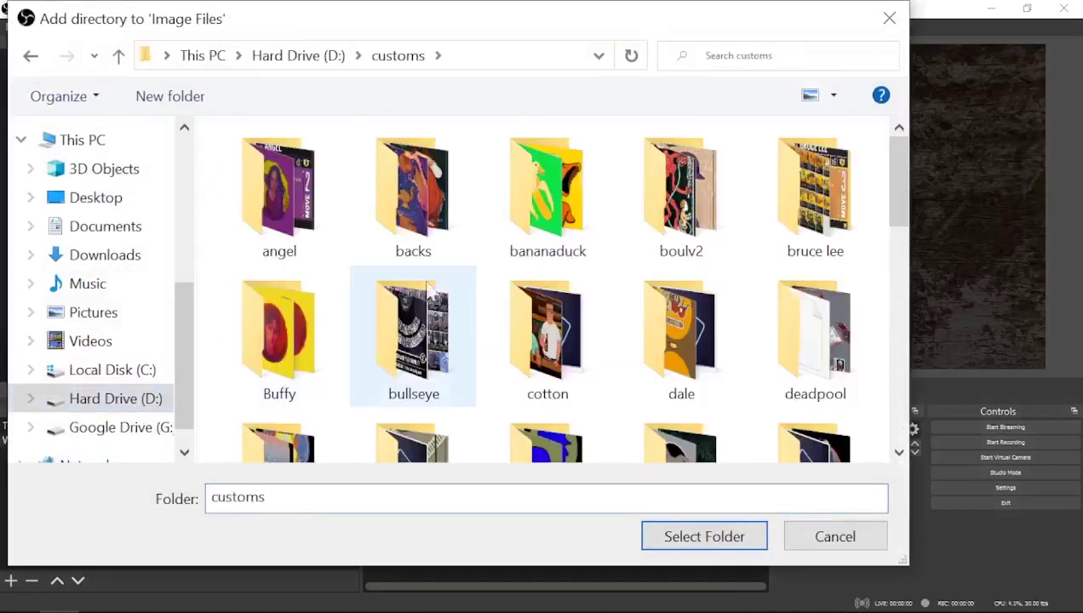
left_click(430, 189)
left_click(703, 536)
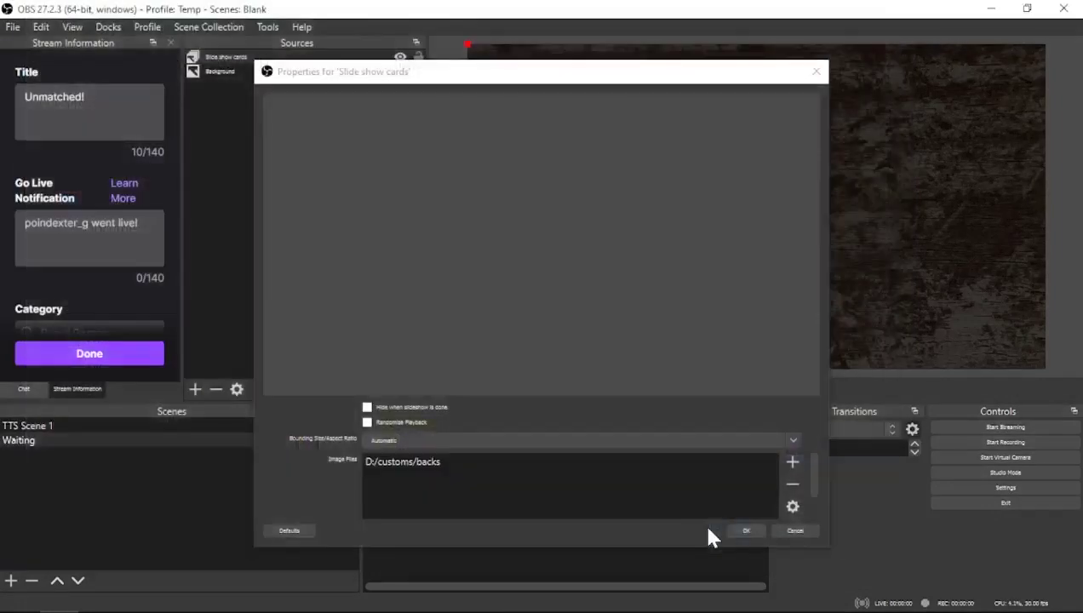
Randomize the slideshow at 3000 ms per slide, then enlarge it on the left
scroll(596, 492, "up", 5)
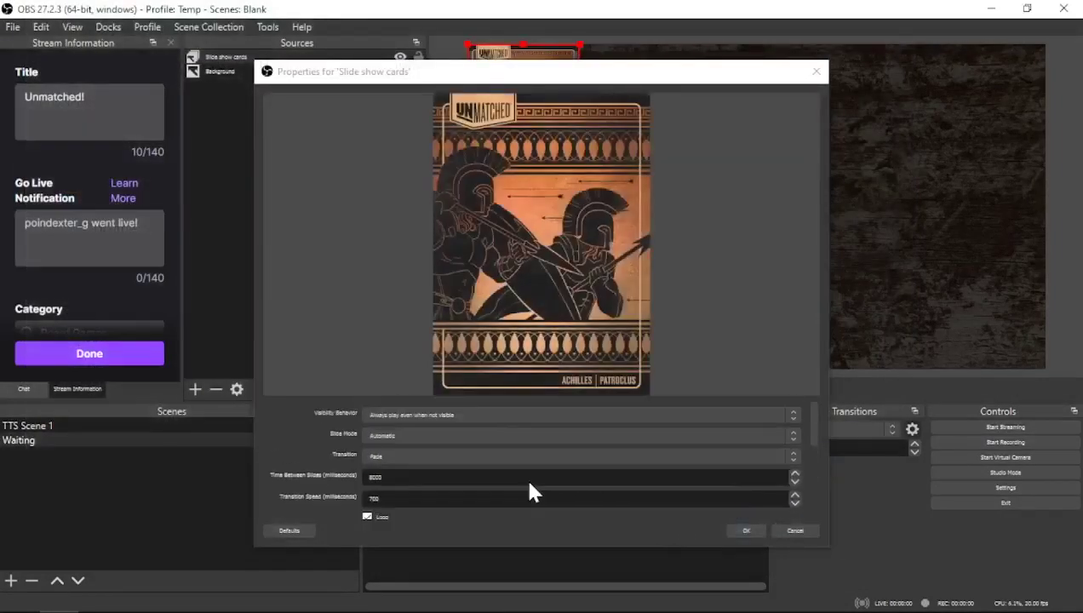
scroll(532, 490, "down", 4)
left_click(367, 452)
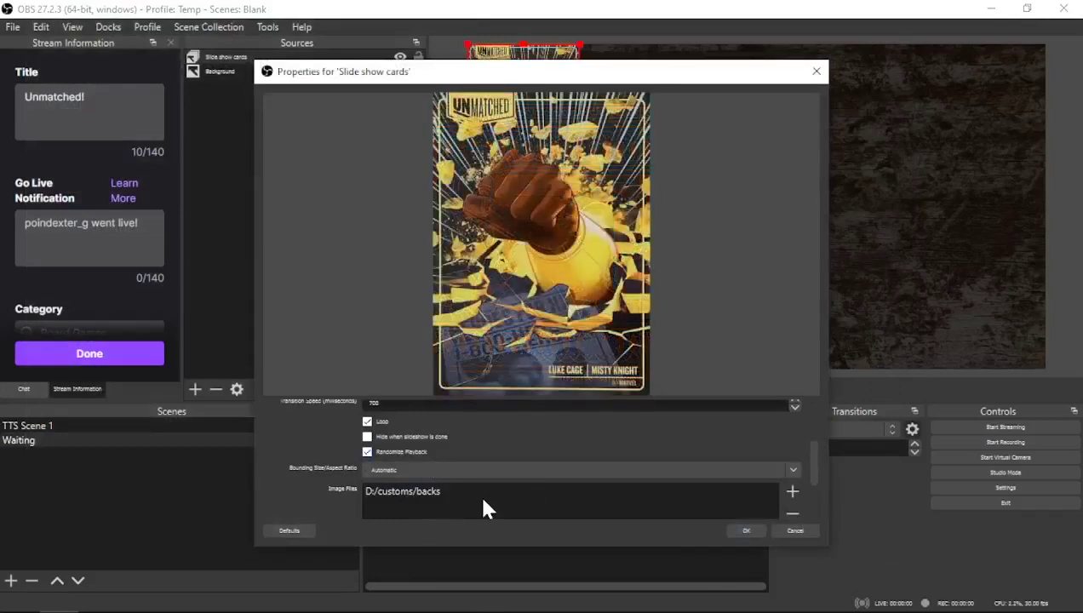
scroll(487, 508, "up", 1)
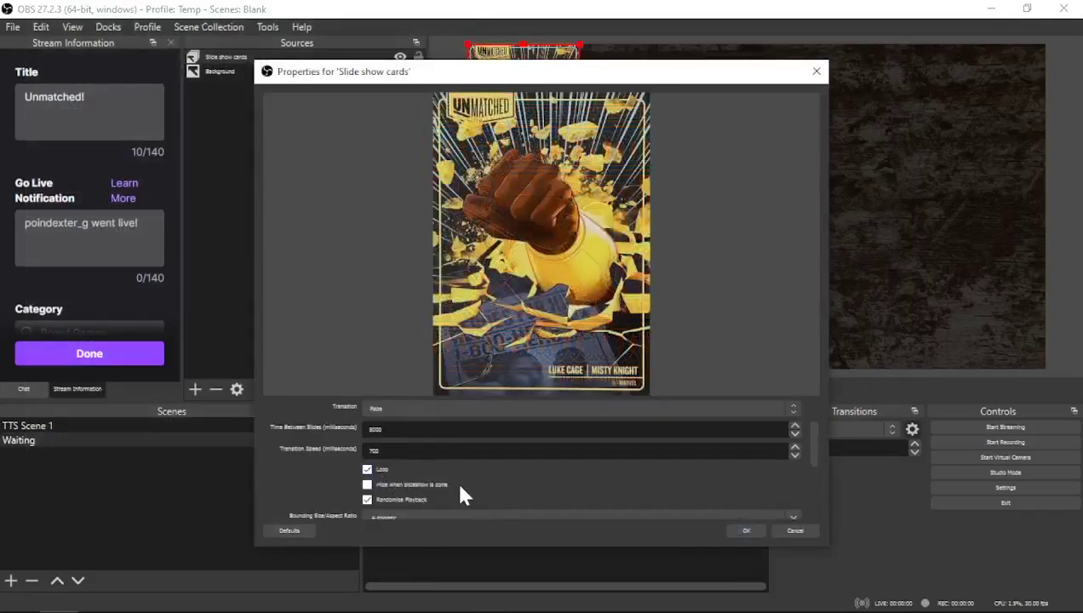
scroll(460, 489, "up", 1)
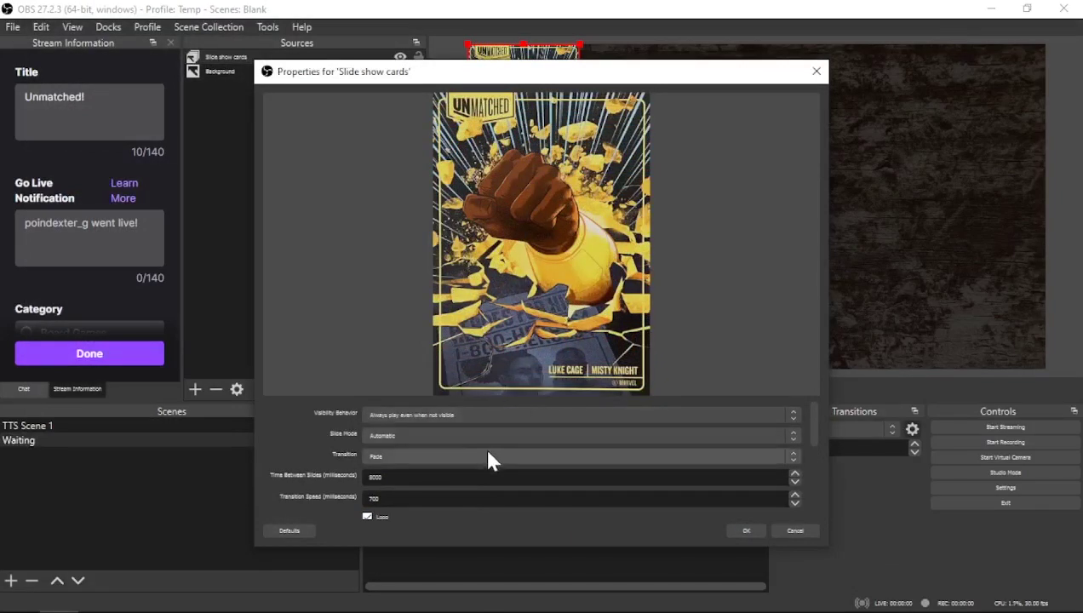
scroll(487, 462, "down", 1)
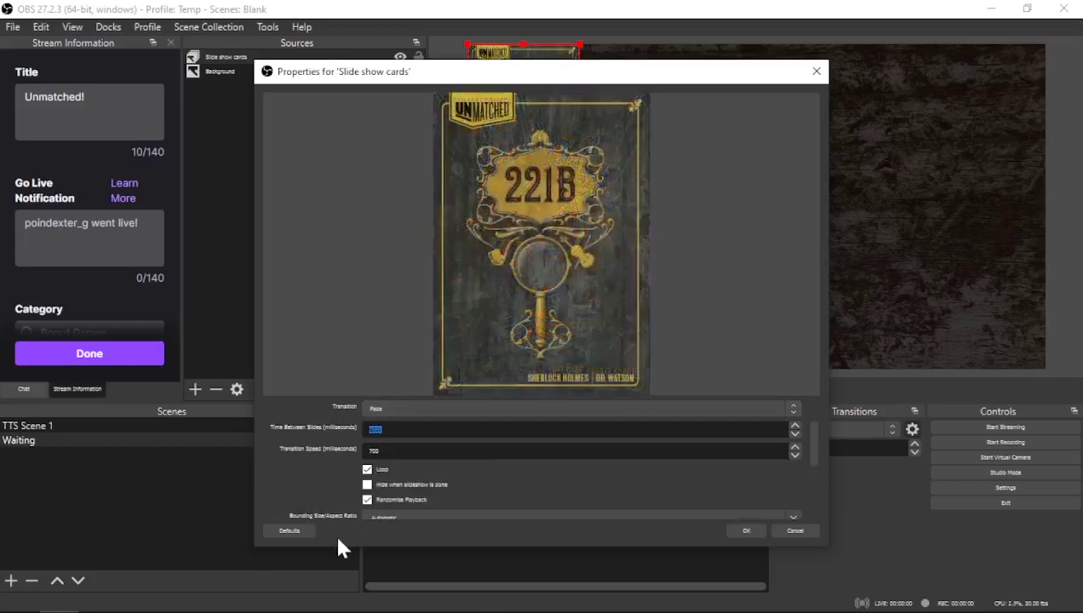
type("3000")
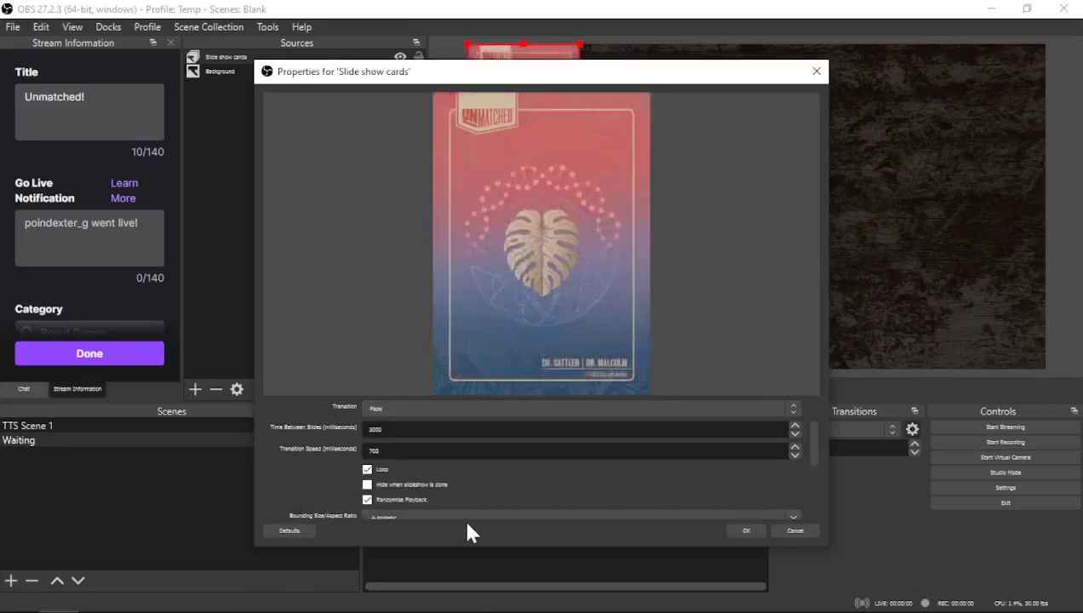
left_click(743, 531)
left_click_drag(532, 159, 548, 173)
left_click_drag(598, 216, 699, 327)
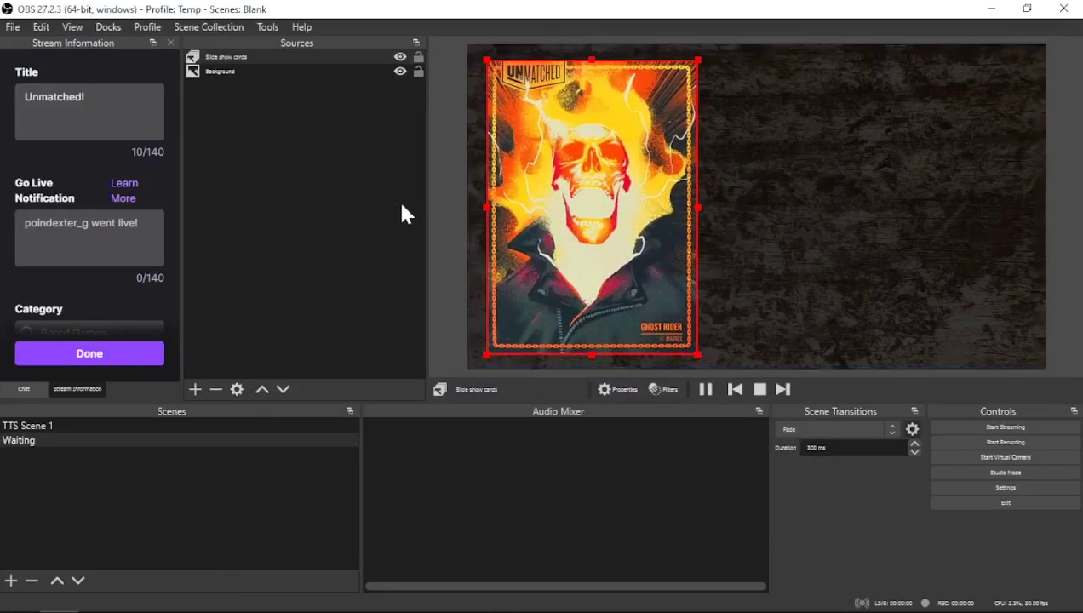
Paste a duplicate 'Slide show cards 2' and move it to the right of the preview
left_click(452, 230)
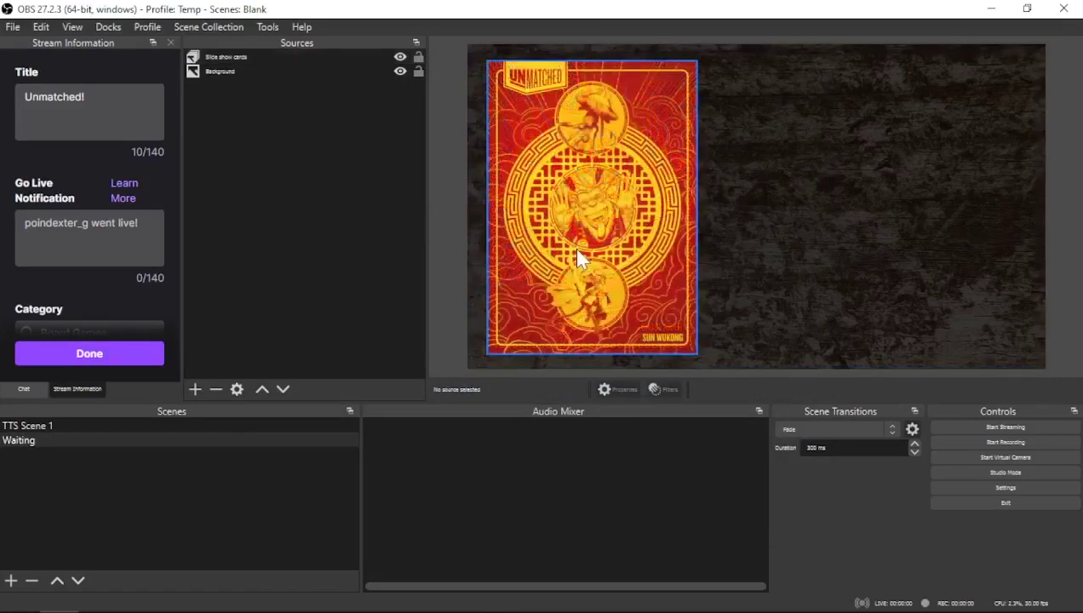
left_click(577, 252)
right_click(529, 230)
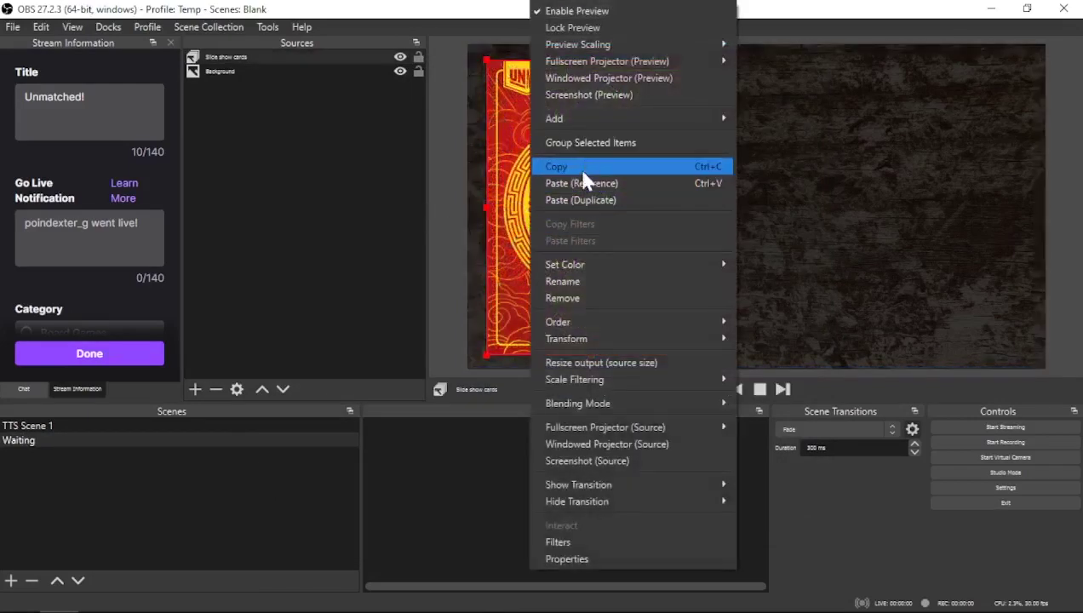
left_click(583, 170)
right_click(304, 161)
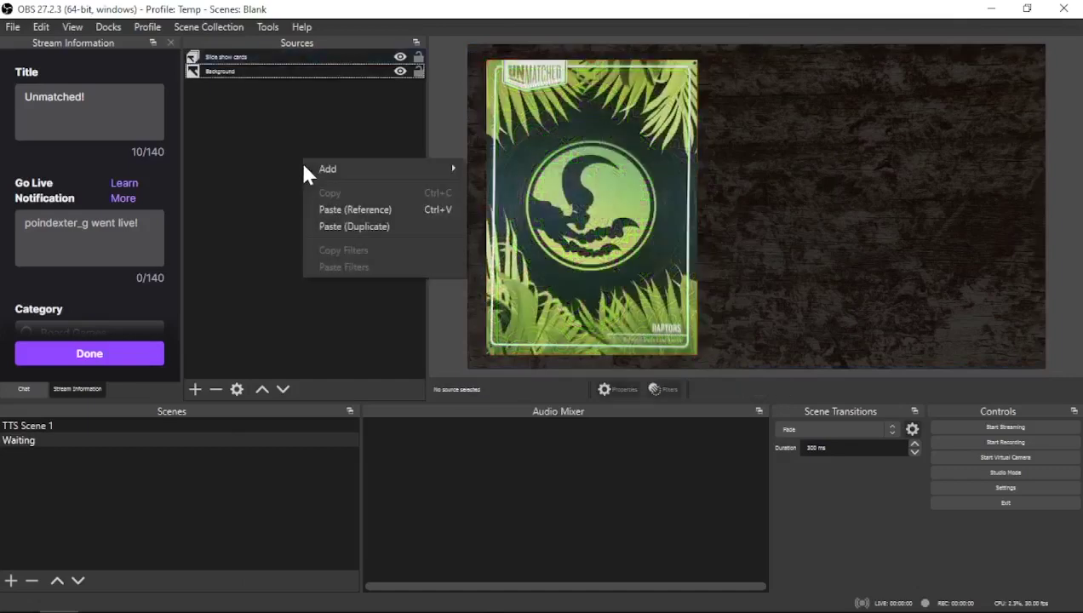
left_click(387, 223)
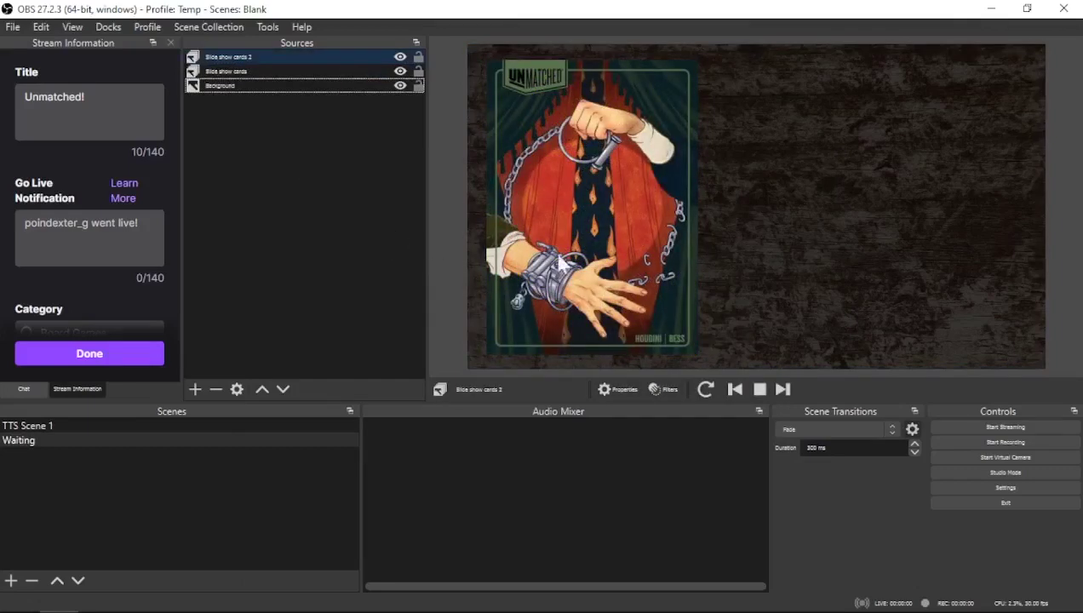
left_click_drag(590, 205, 925, 195)
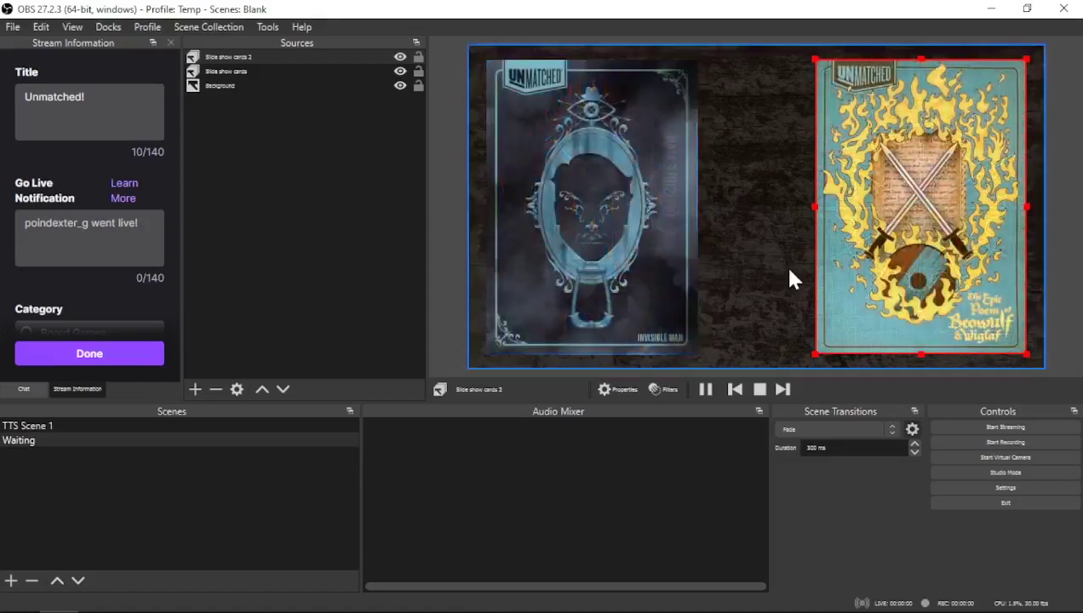
left_click(886, 239)
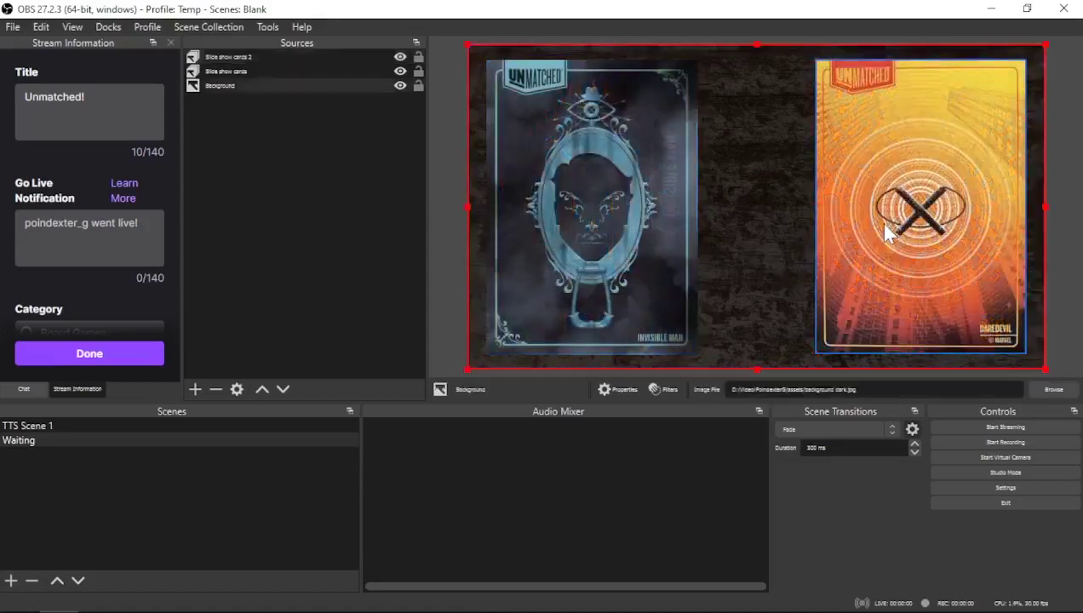
left_click(319, 243)
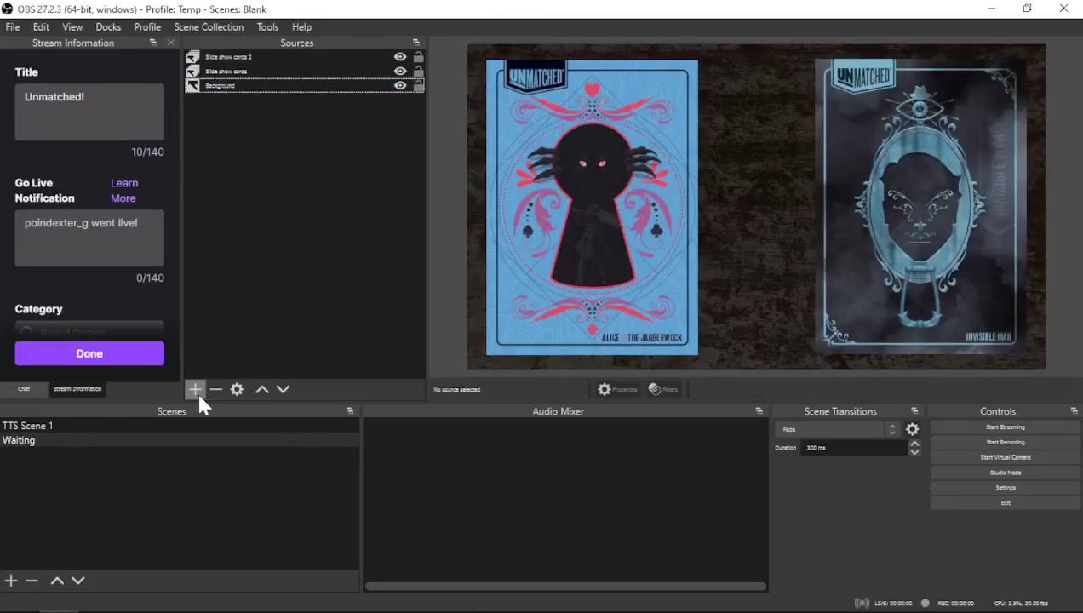
left_click(195, 389)
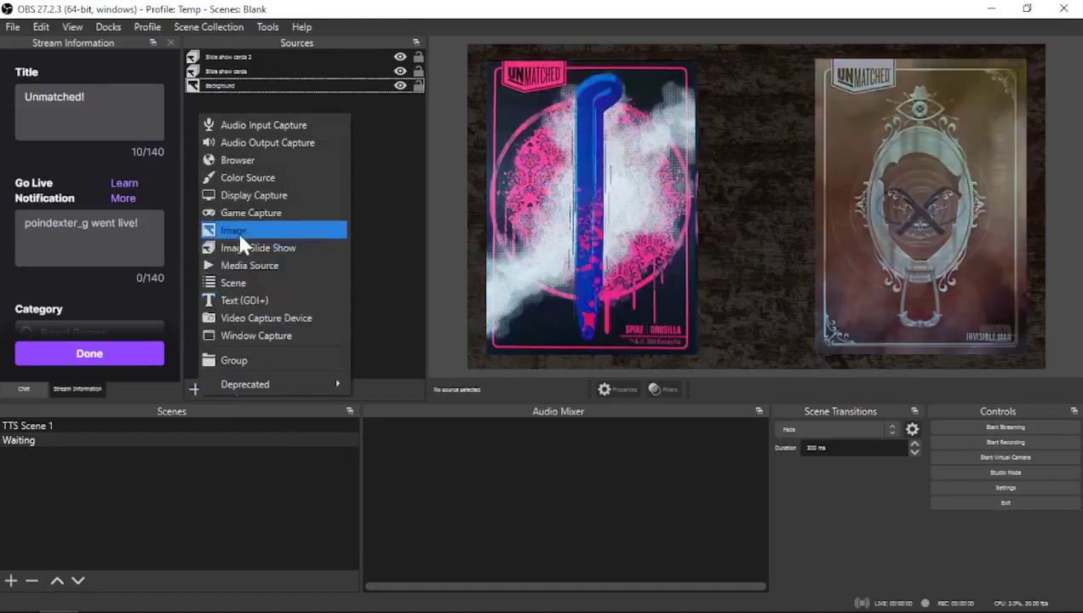
Create an image source named 'unmatched' and browse to D:/Video/table top/imgs
left_click(235, 229)
type("unmatched")
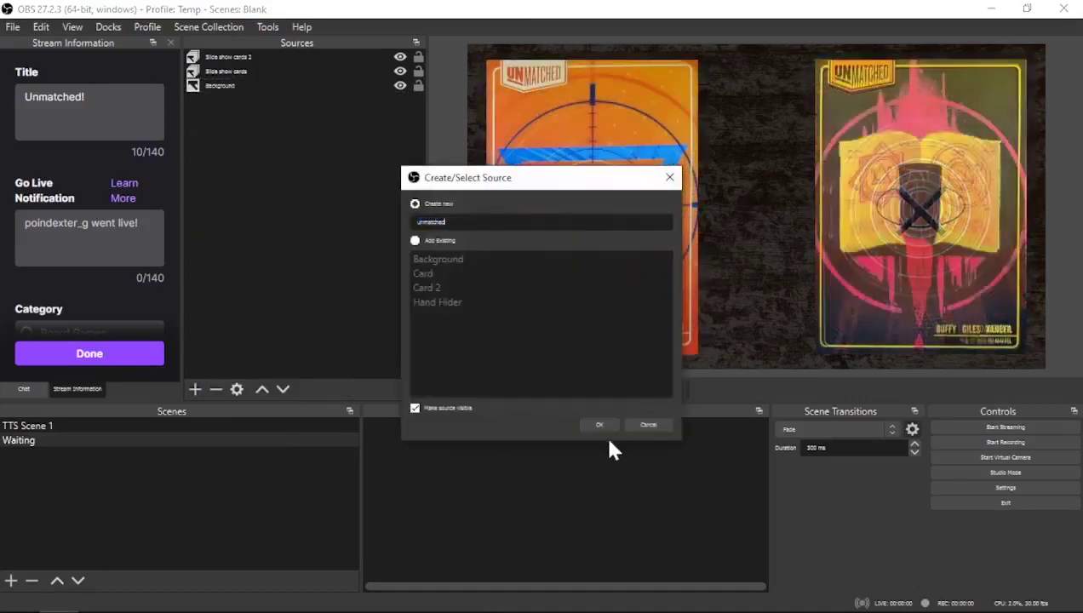
left_click(600, 425)
left_click(784, 418)
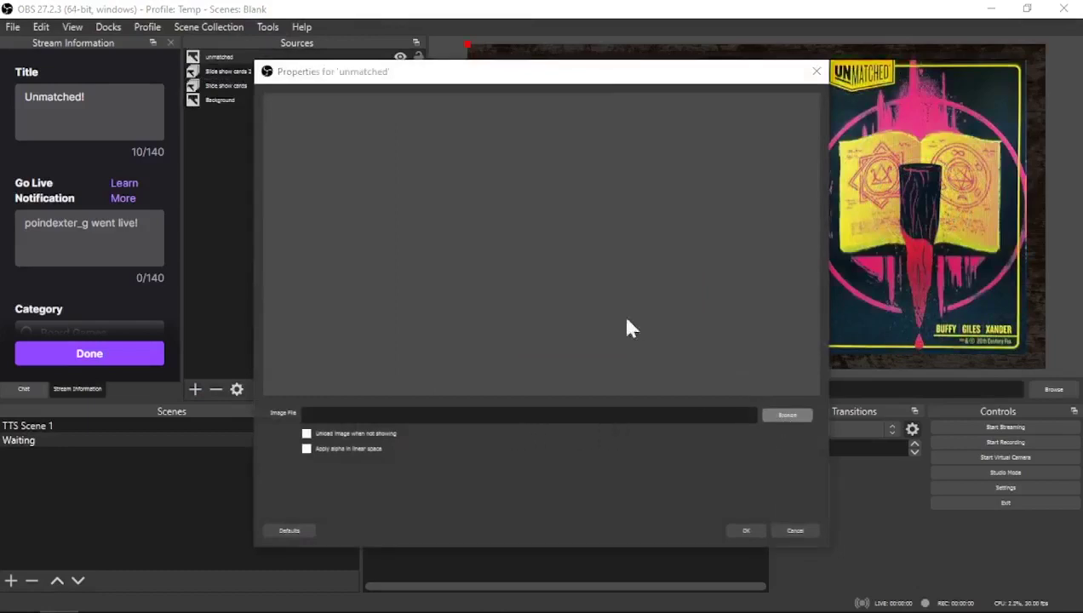
left_click(267, 407)
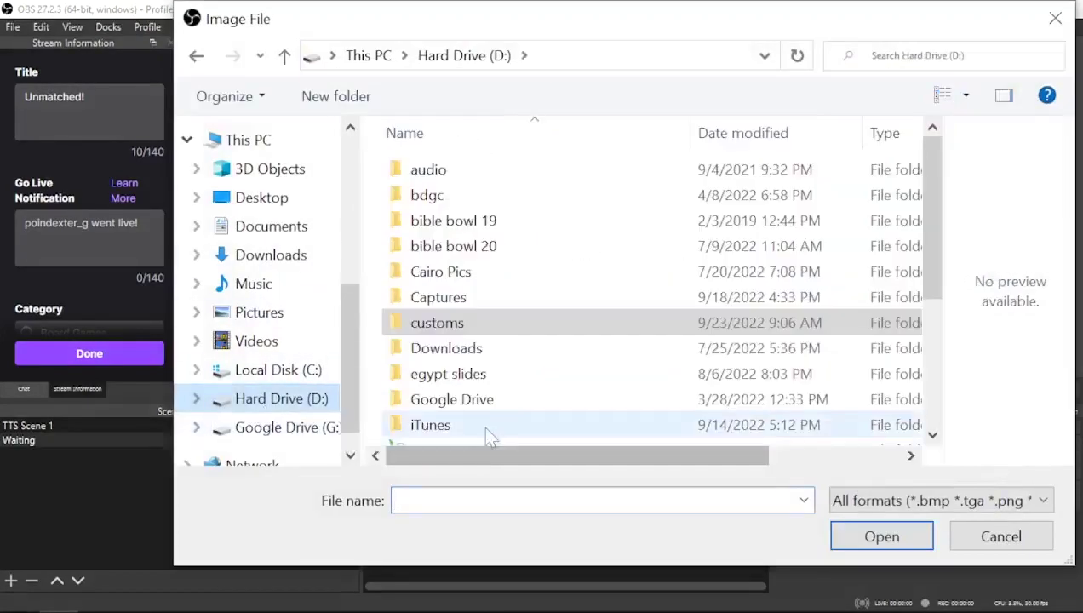
scroll(486, 437, "down", 3)
double_click(455, 408)
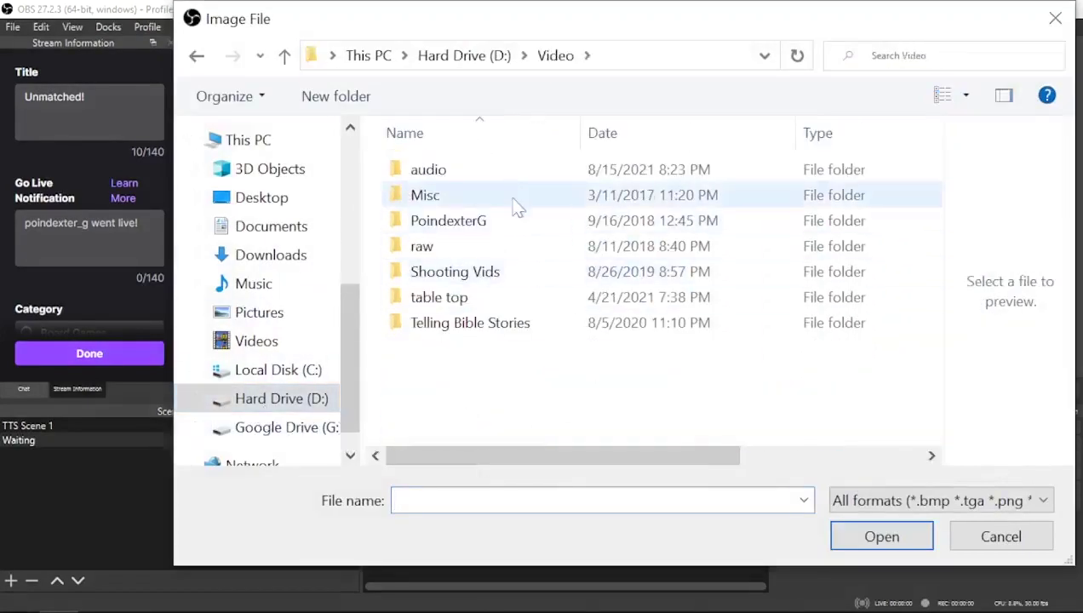
left_click(461, 305)
double_click(461, 305)
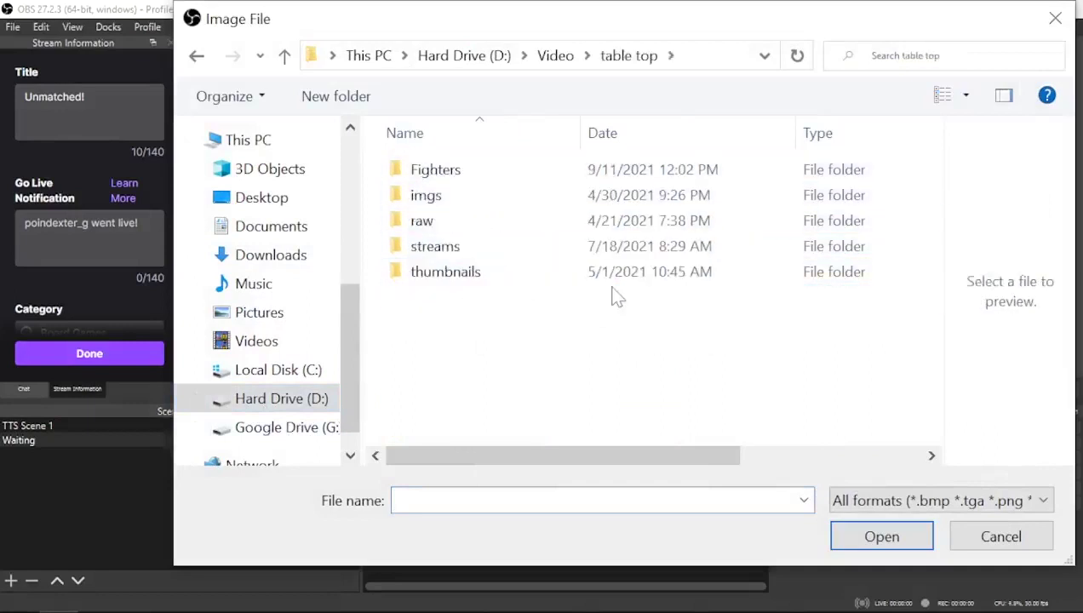
double_click(445, 206)
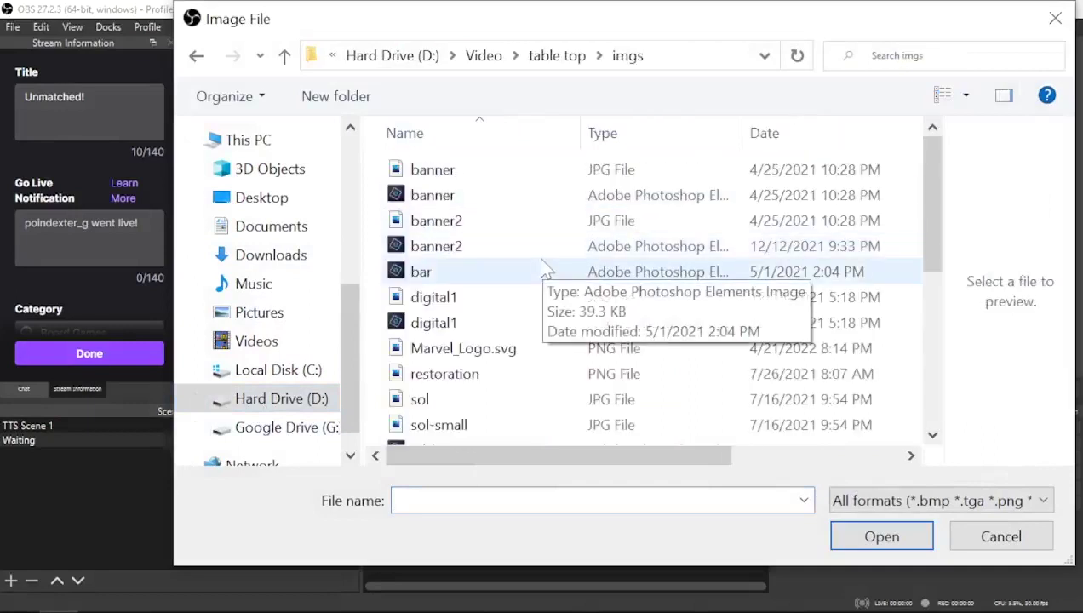
Load 'unmatched outline.png' into the unmatched source and accept its settings
scroll(538, 280, "down", 5)
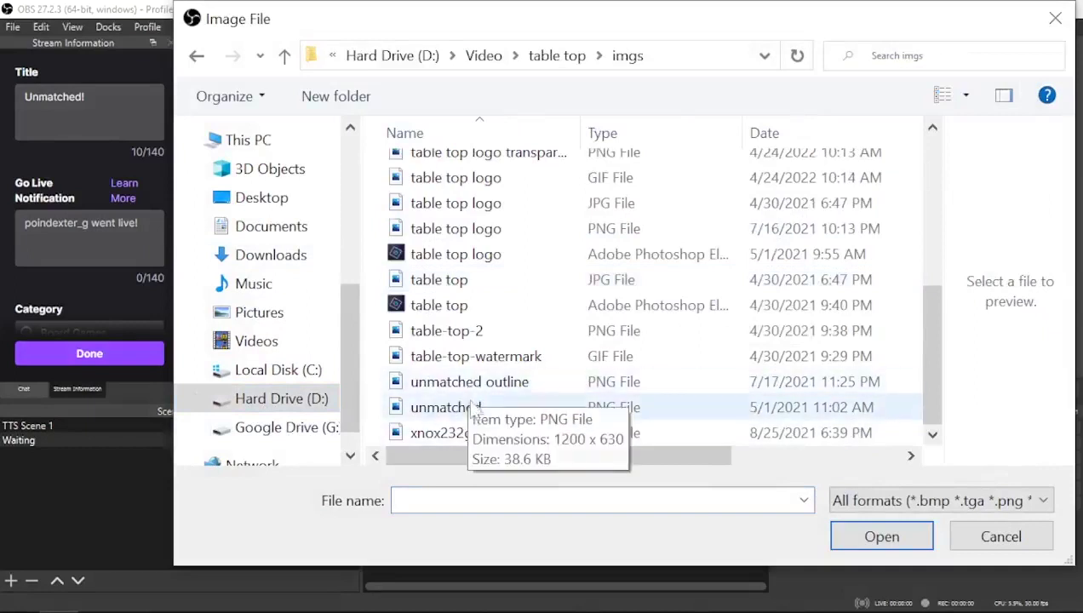
left_click(545, 407)
left_click_drag(502, 458, 503, 483)
left_click(501, 387)
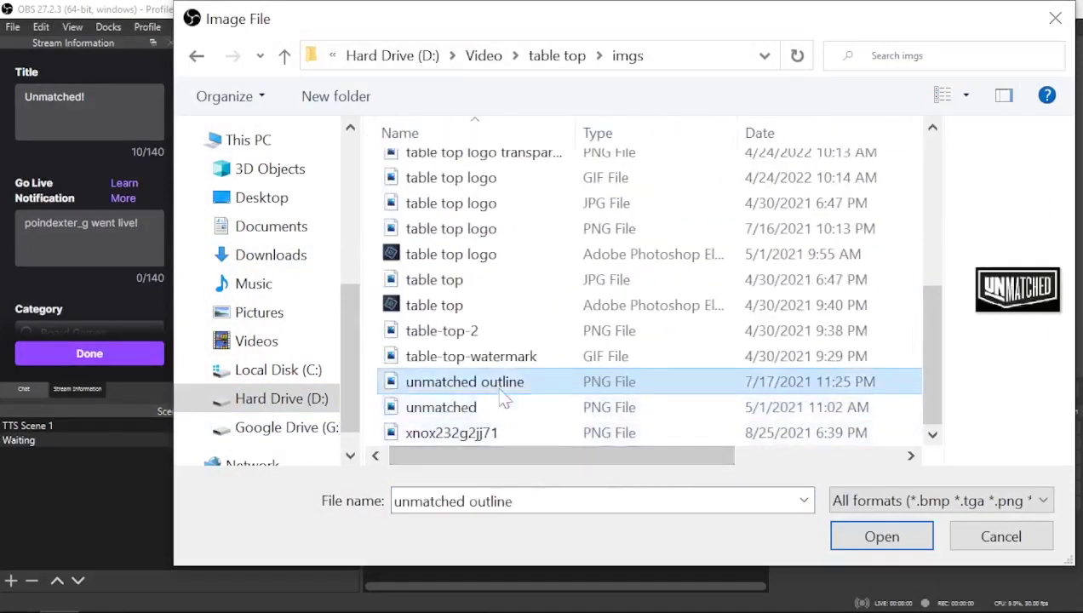
left_click(894, 545)
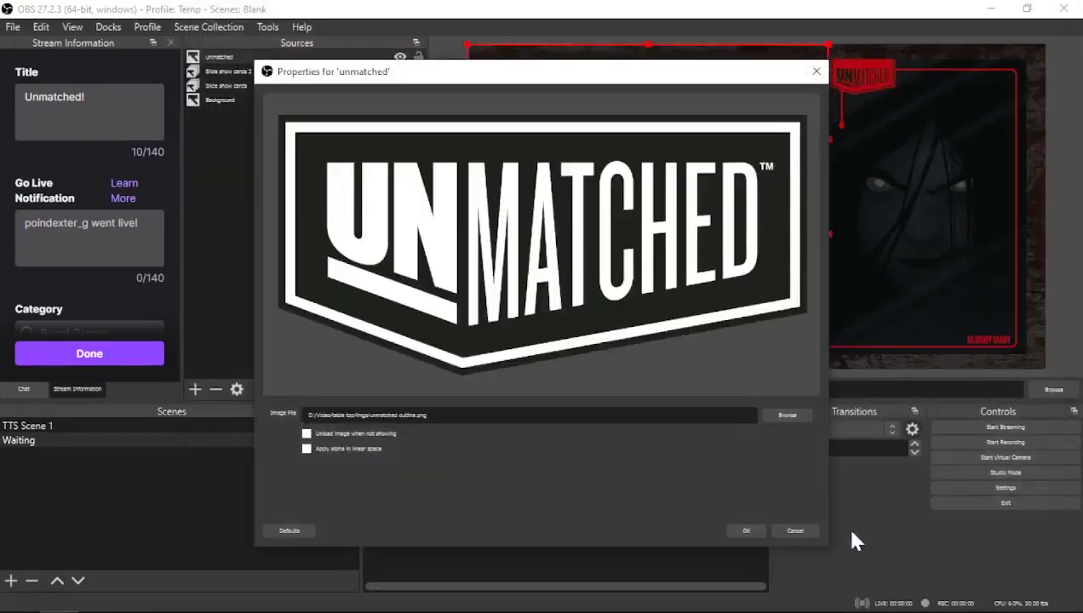
left_click(754, 529)
Shrink the Unmatched logo and centre it between the two card slideshows
left_click_drag(596, 127, 670, 190)
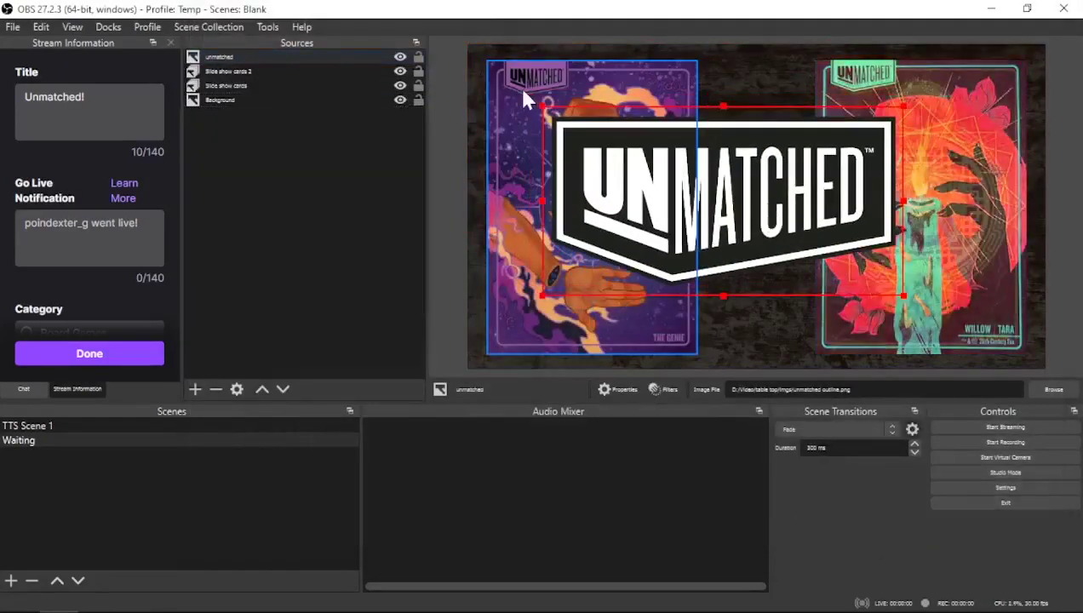
left_click_drag(546, 106, 648, 155)
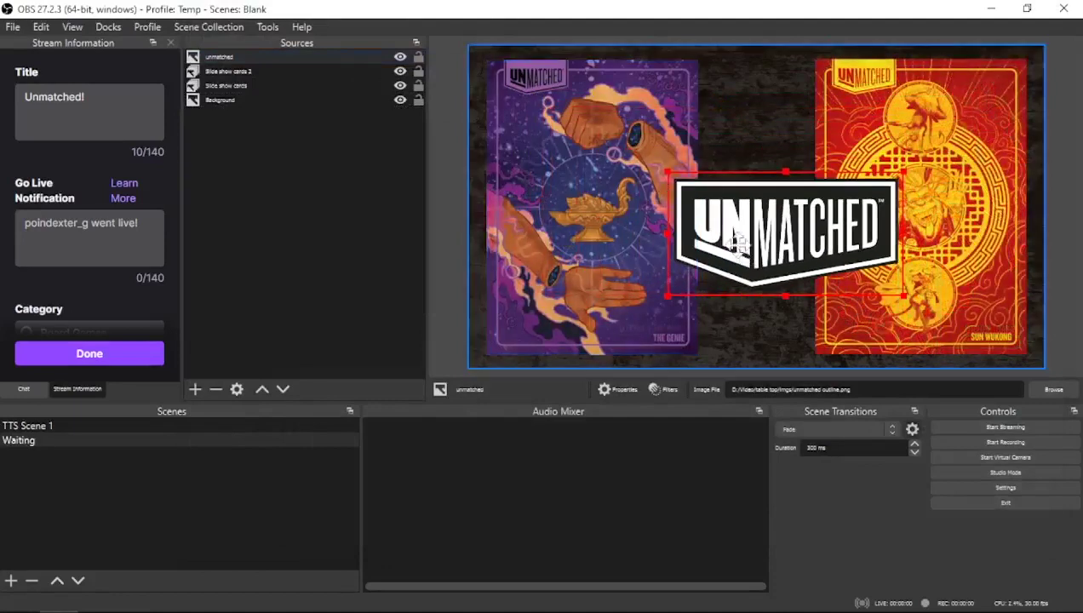
left_click_drag(714, 220, 697, 207)
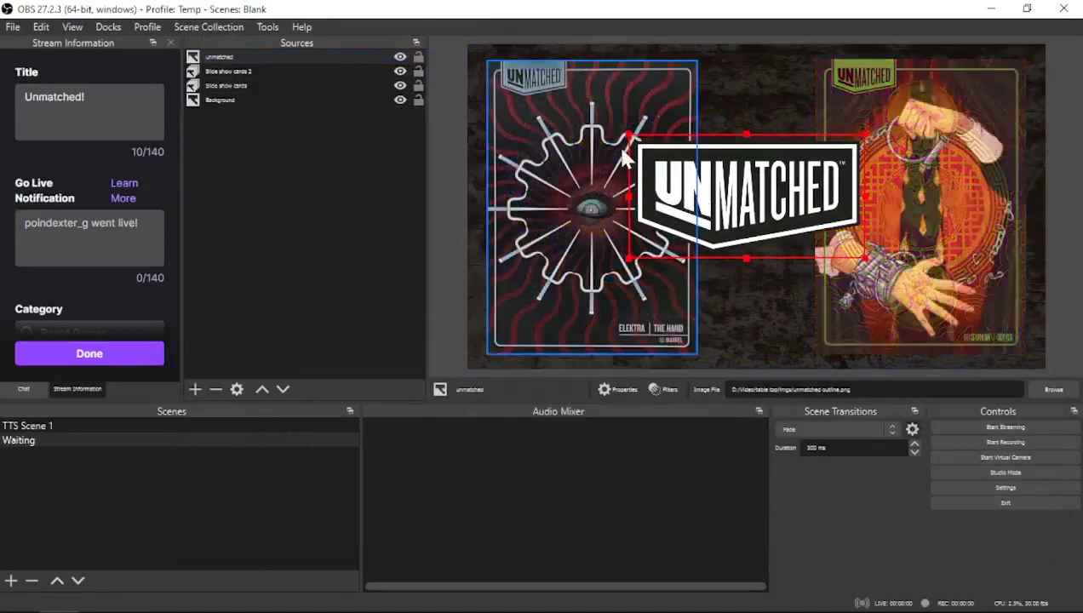
left_click_drag(626, 139, 638, 142)
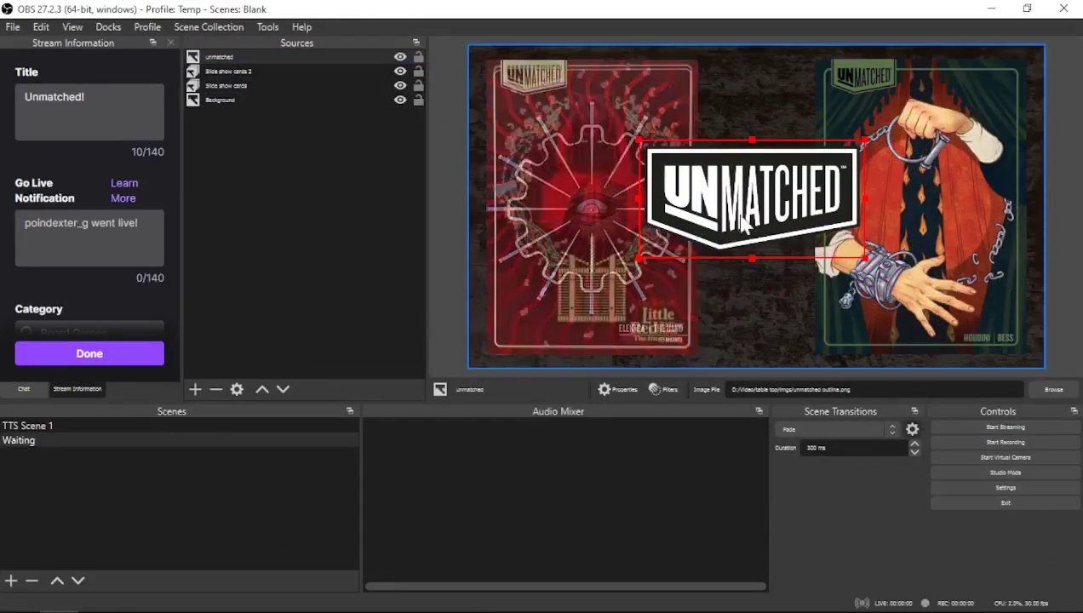
left_click(435, 257)
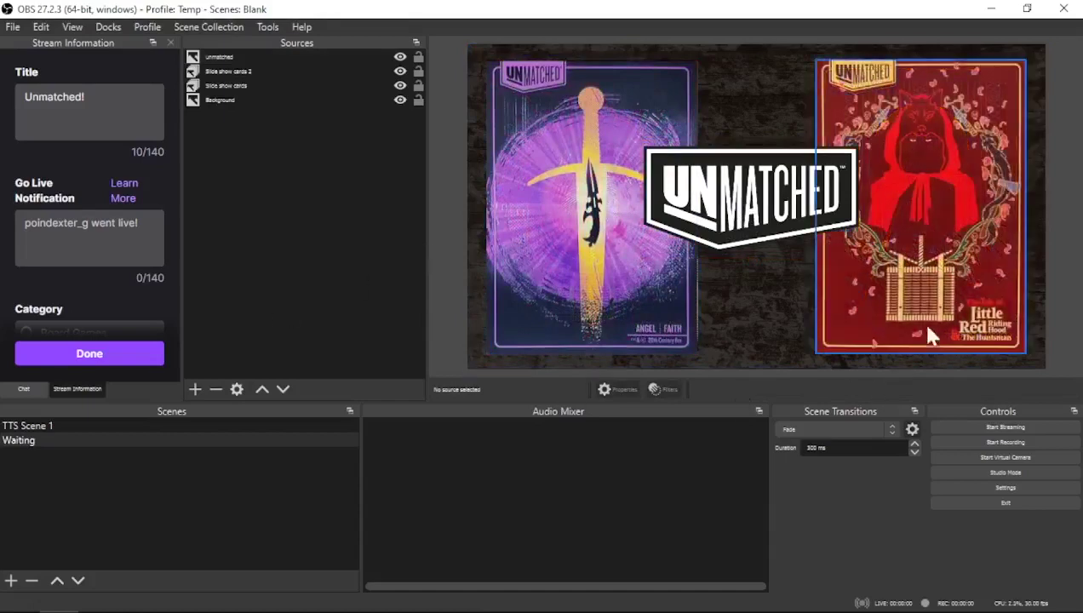
left_click(939, 302)
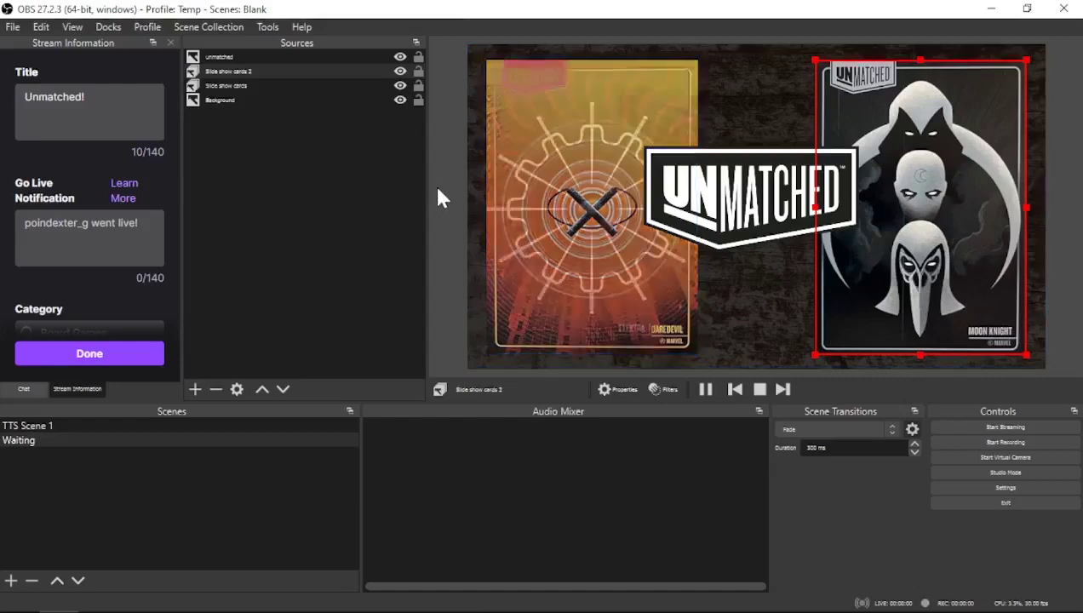
left_click(437, 197)
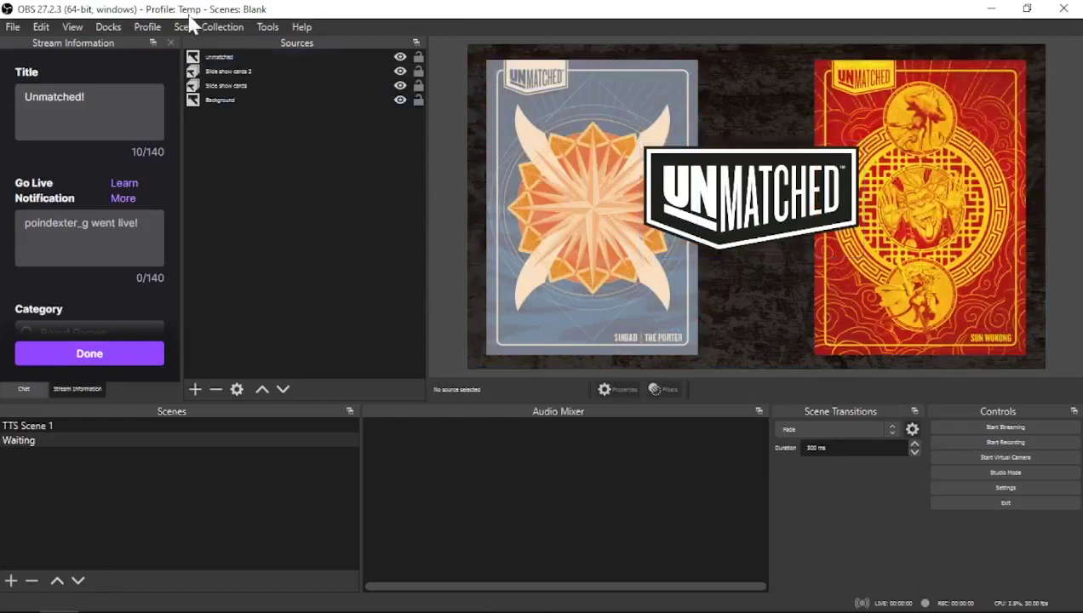
left_click(204, 28)
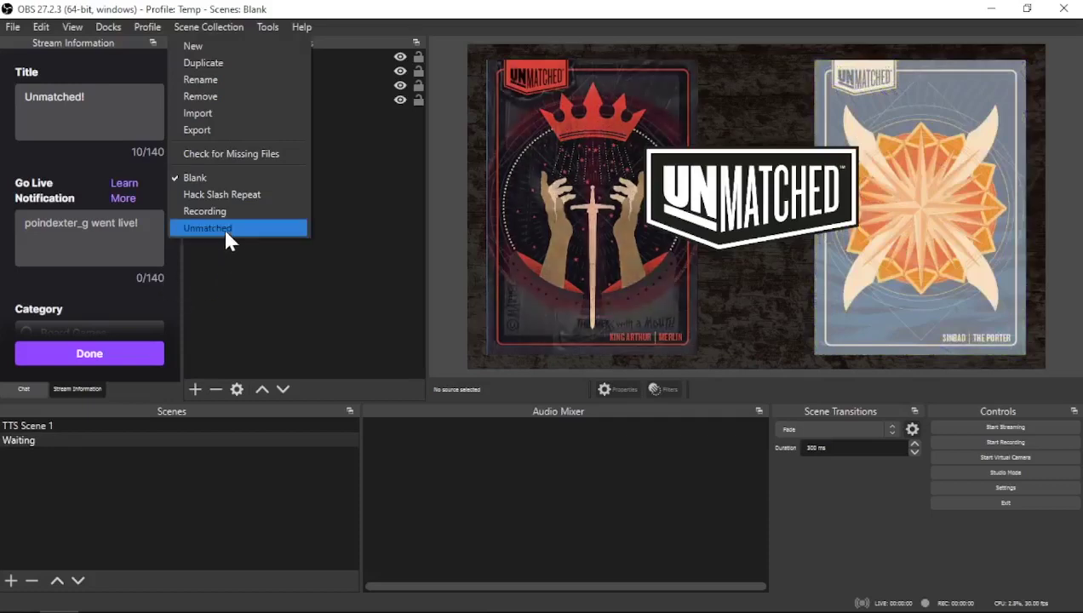
Load the Unmatched scene collection and show its Unmatched Hider Arsenal scene
left_click(224, 228)
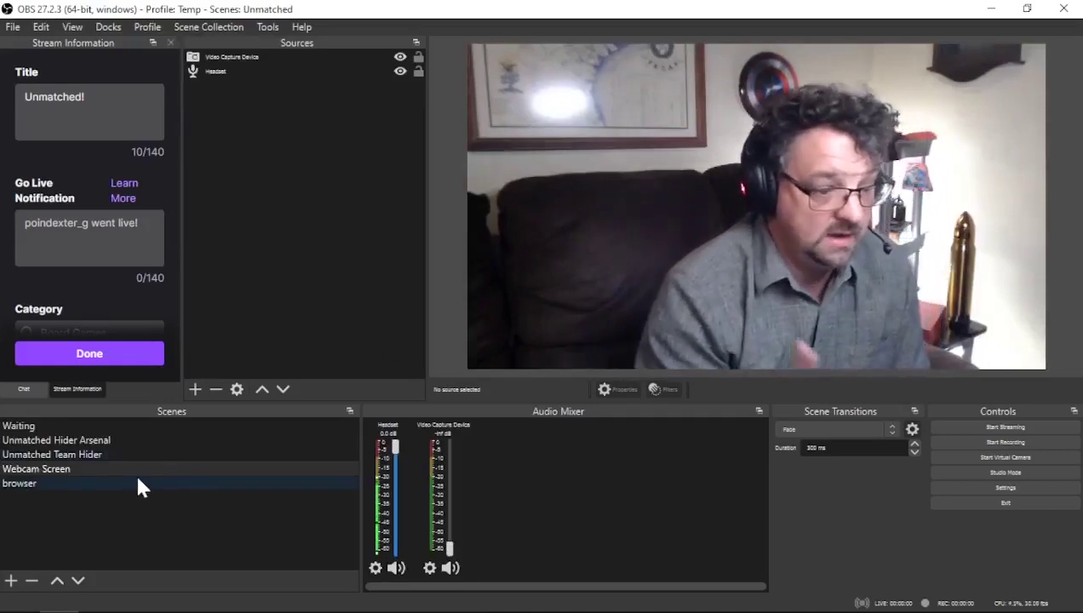
left_click(40, 424)
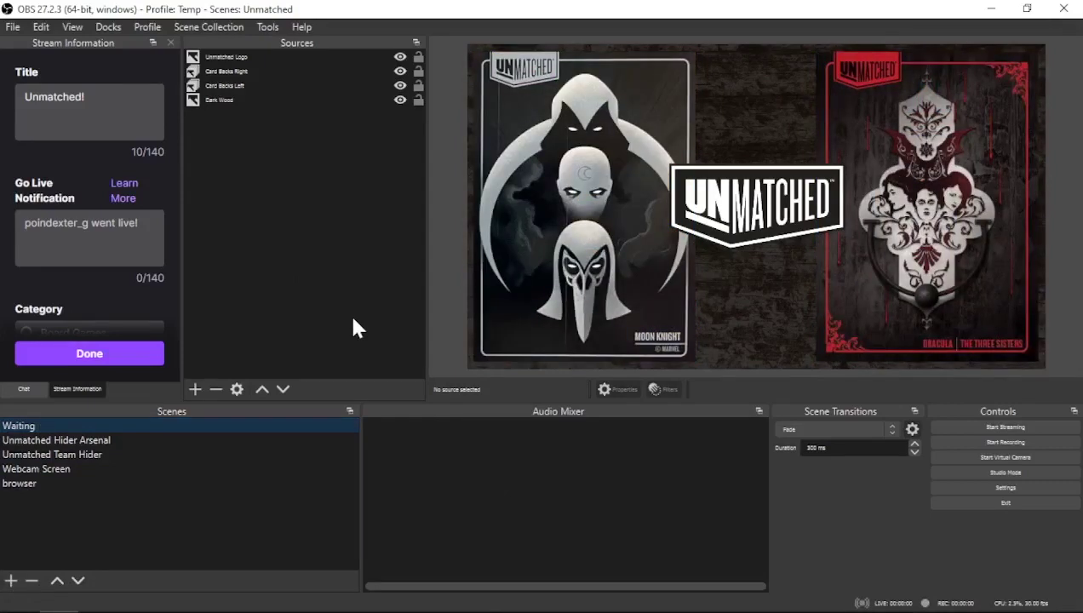
left_click(97, 441)
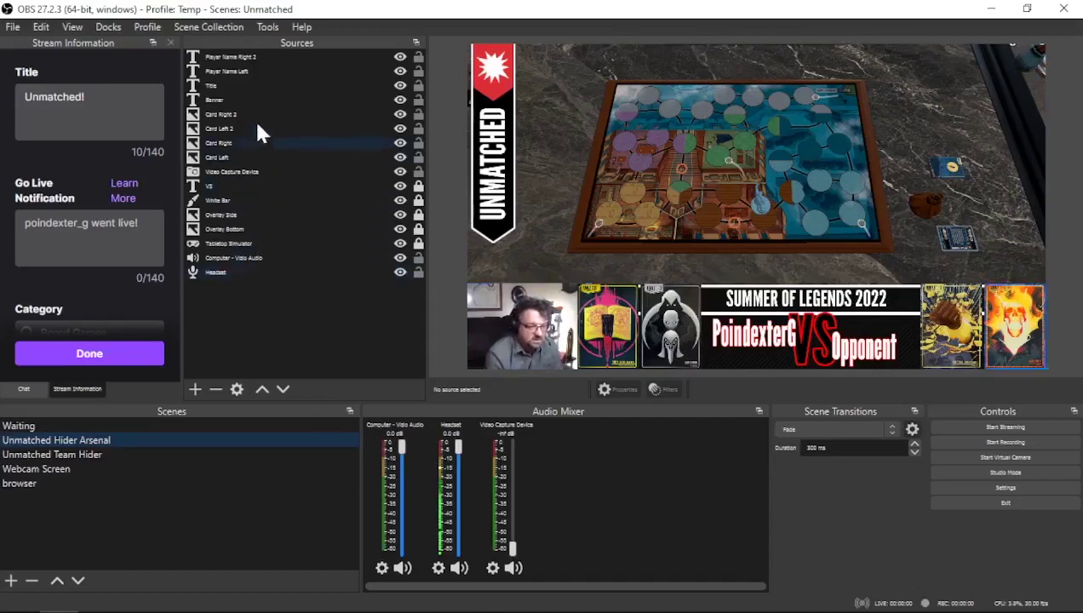
Load the Hack Slash Repeat collection and toggle the CRT overlay off and on twice
left_click(209, 27)
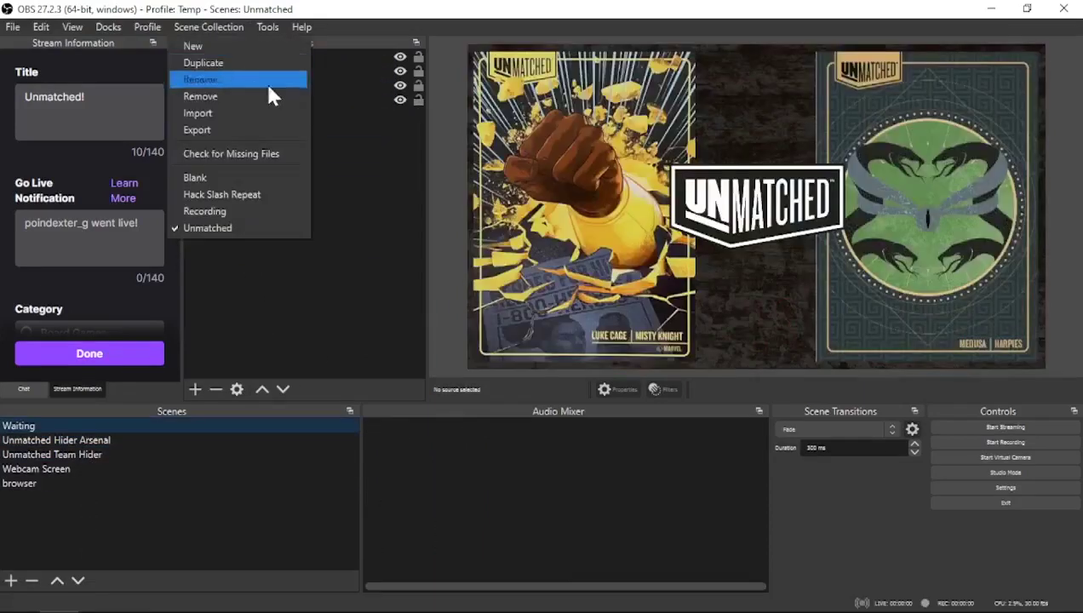
left_click(267, 198)
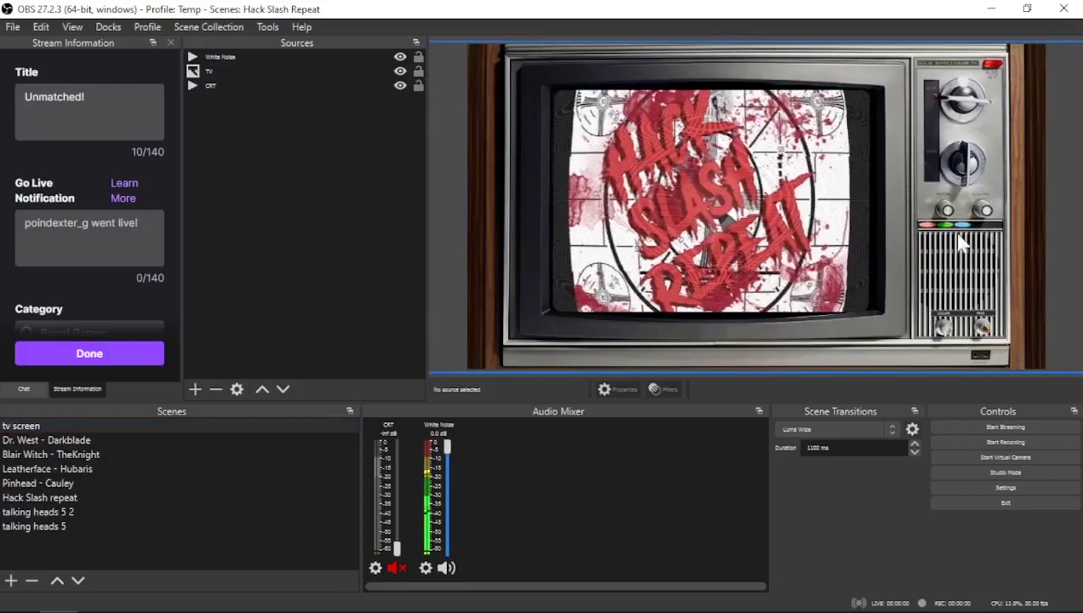
left_click(399, 87)
left_click(398, 86)
left_click(398, 87)
left_click(398, 87)
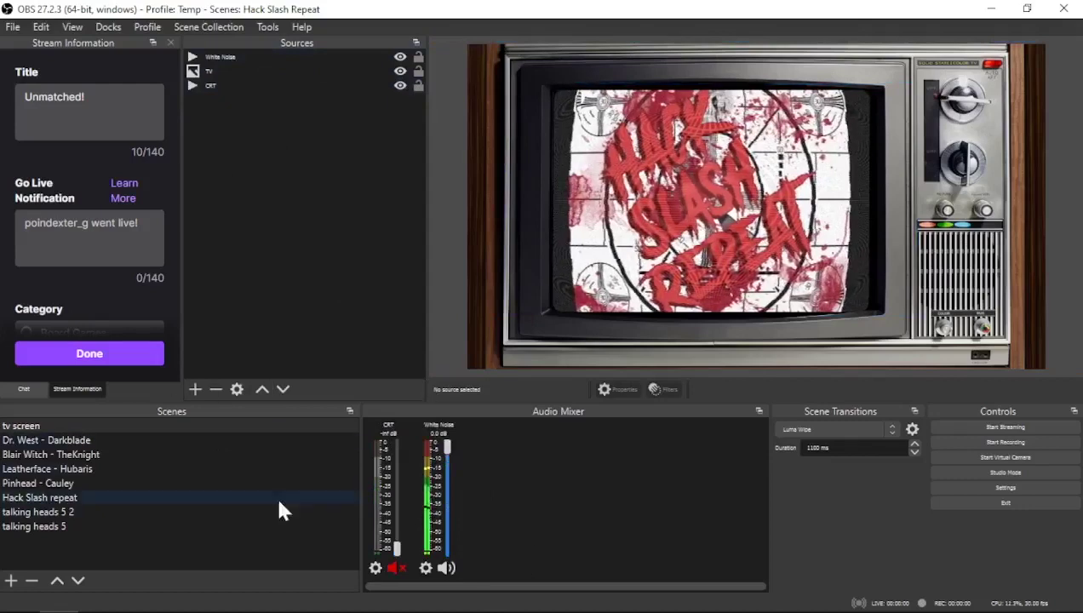
Preview the board, Dr. West, tv screen and Leatherface scenes, ending on talking heads 5 2
left_click(60, 499)
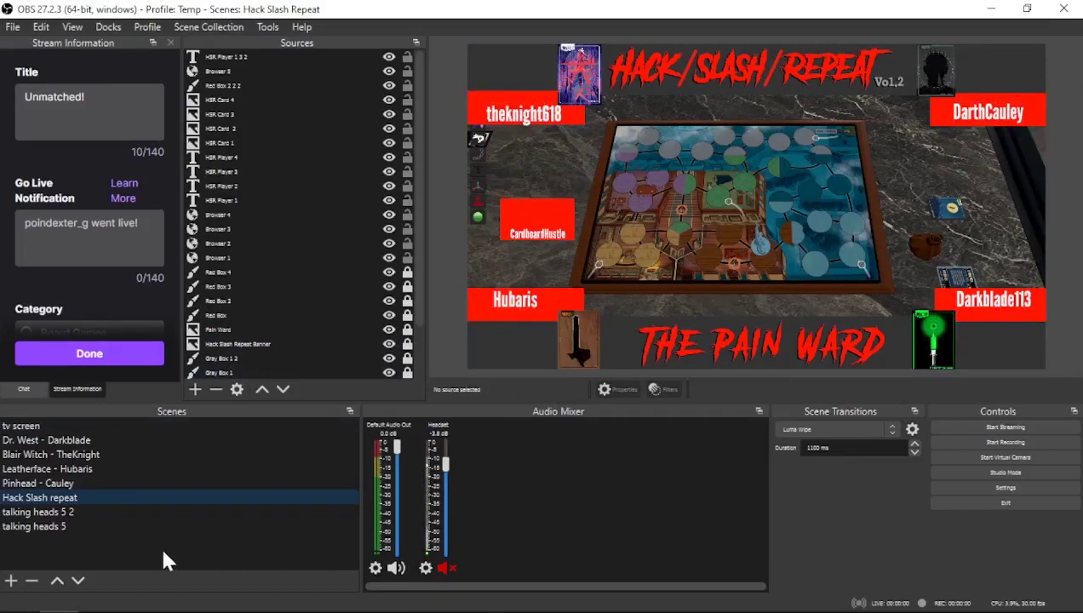
left_click(79, 512)
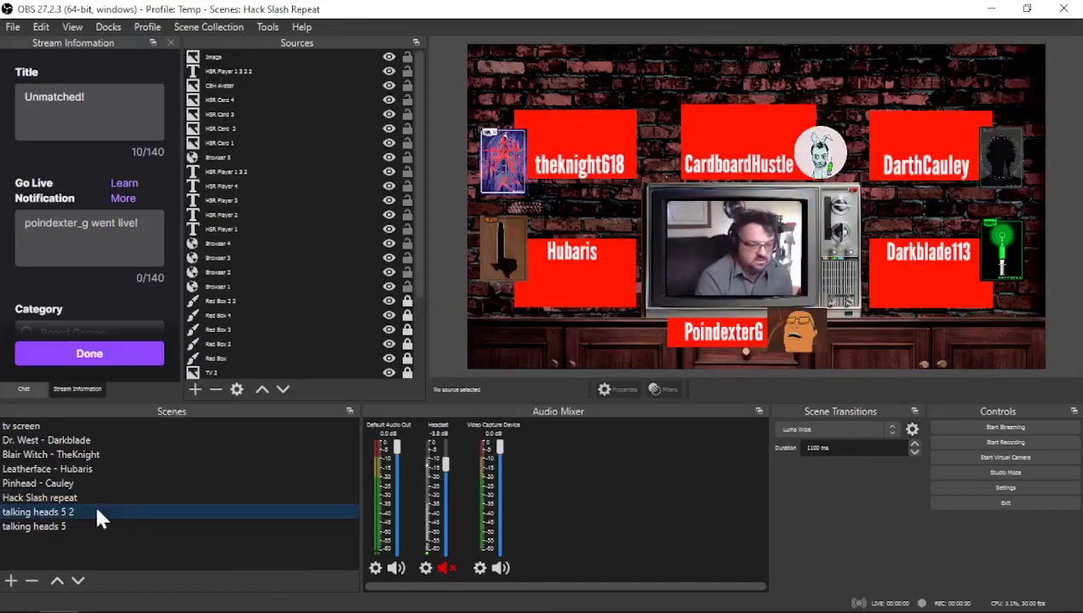
left_click(53, 442)
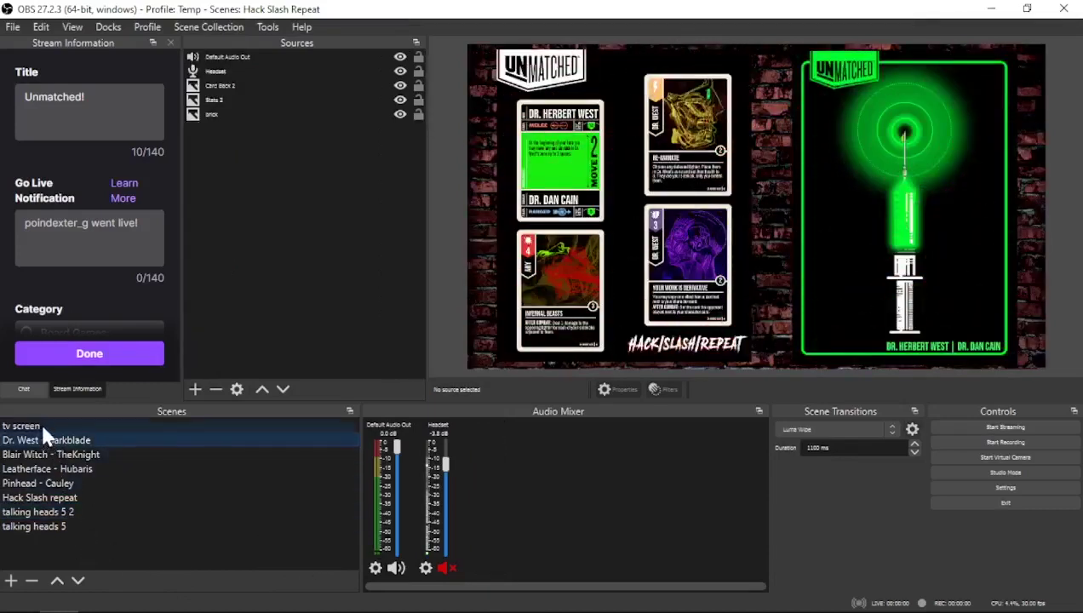
left_click(46, 427)
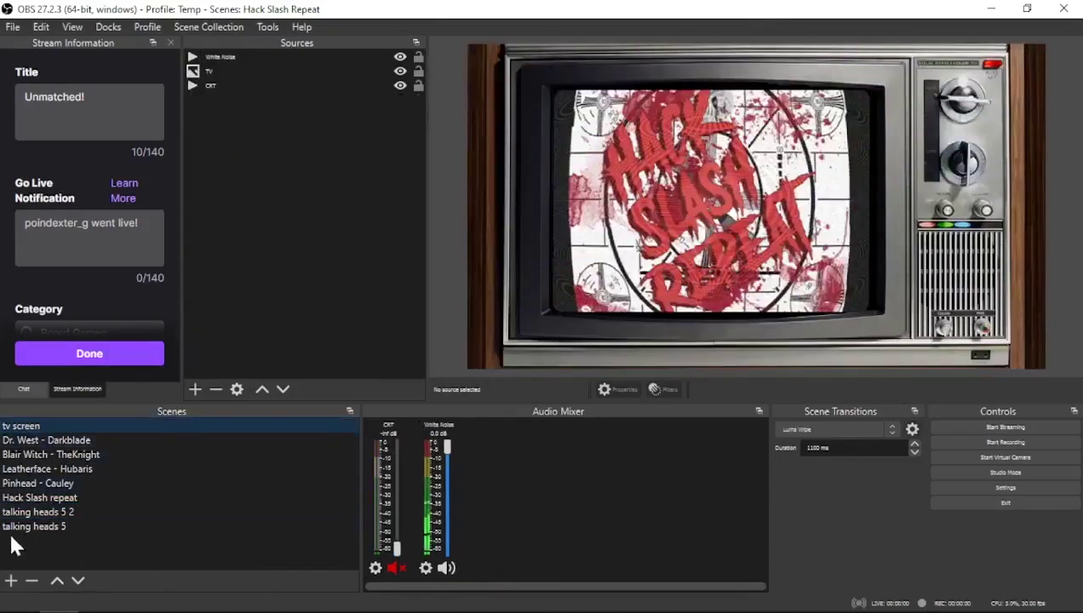
left_click(42, 469)
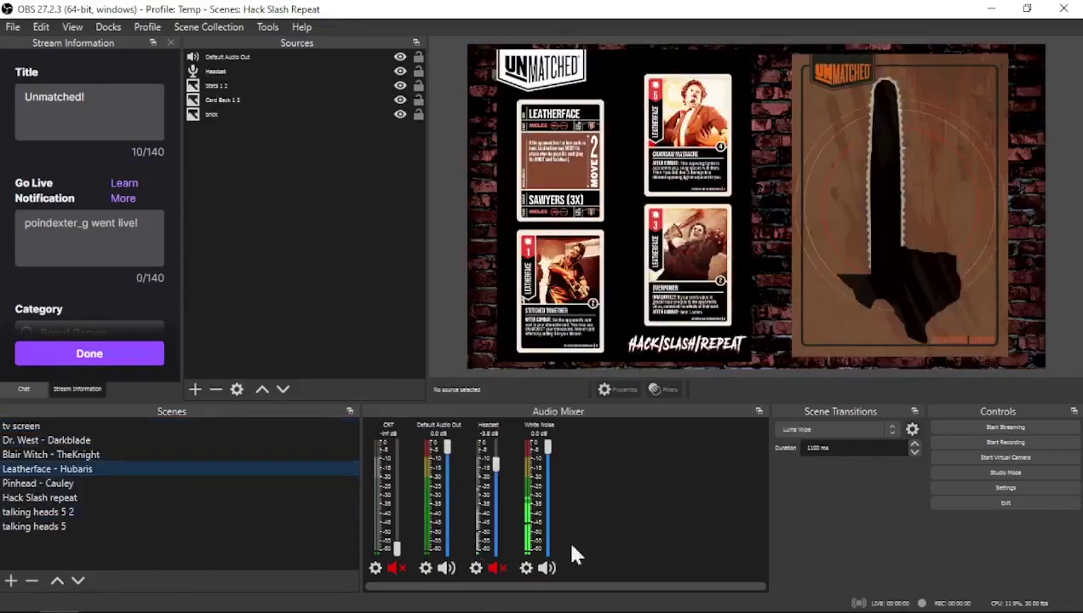
left_click(69, 512)
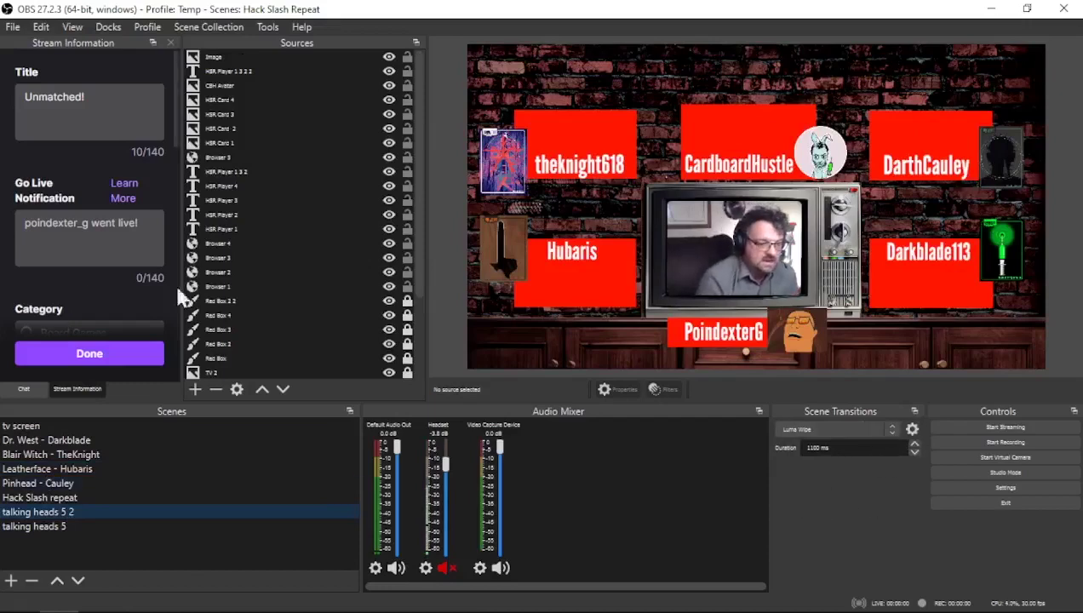
Switch back to the Unmatched collection and show the Webcam Screen scene
left_click(207, 26)
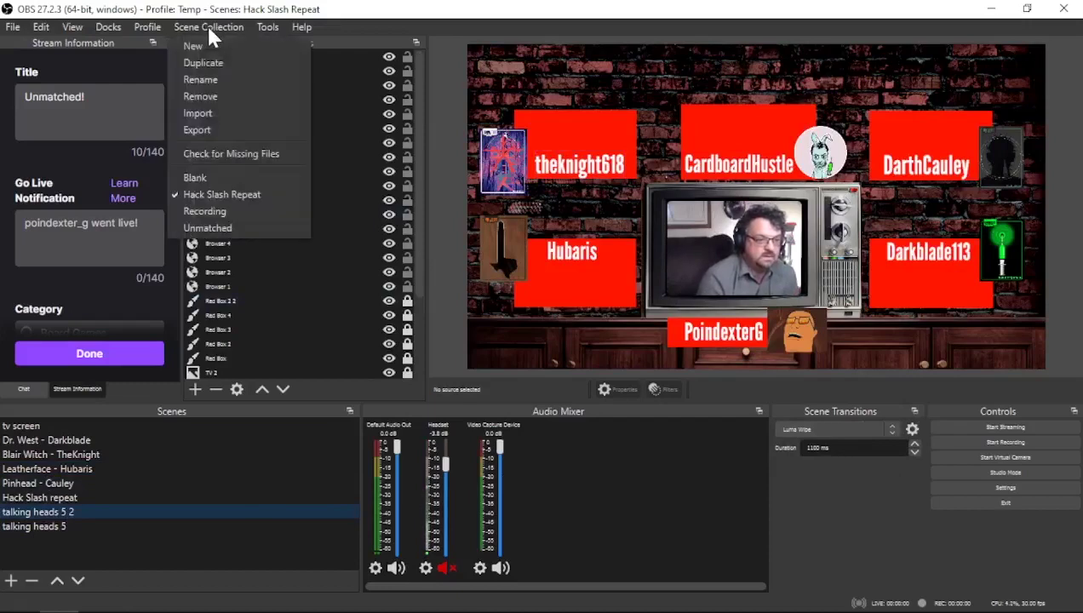
left_click(383, 10)
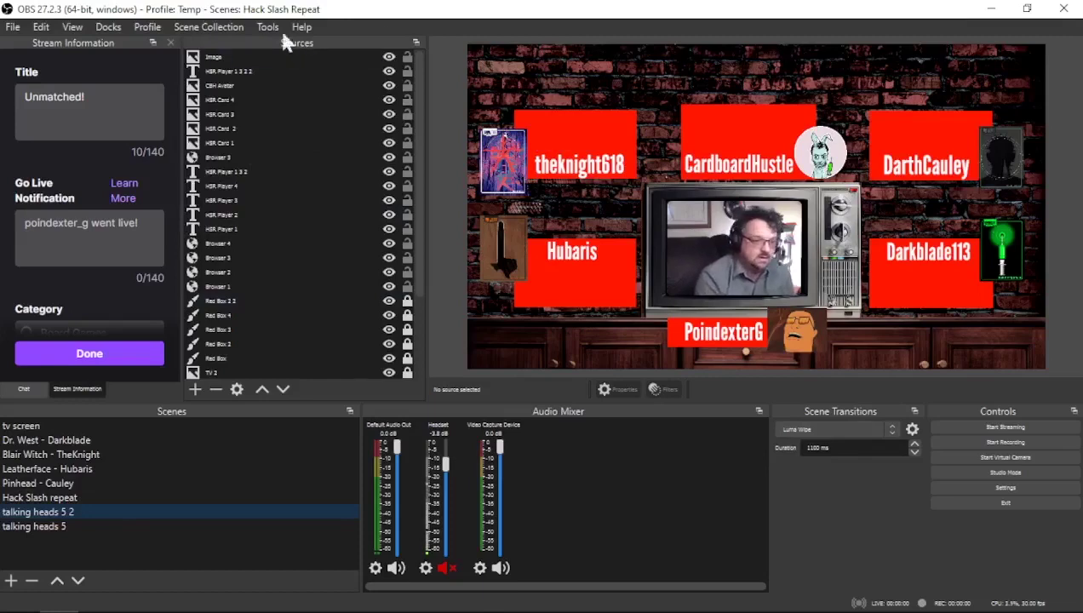
left_click(207, 26)
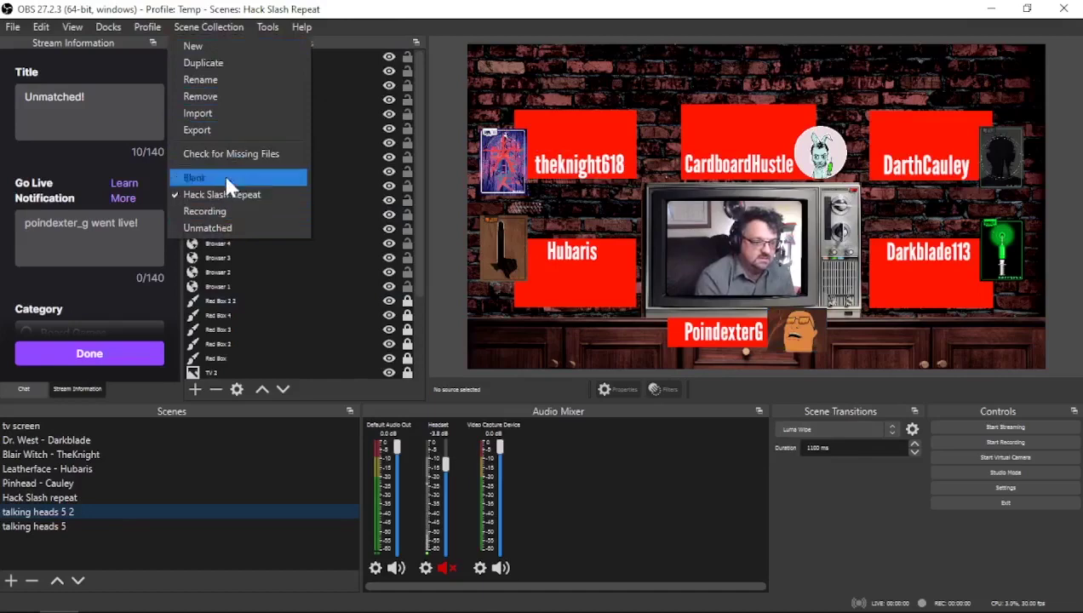
left_click(223, 227)
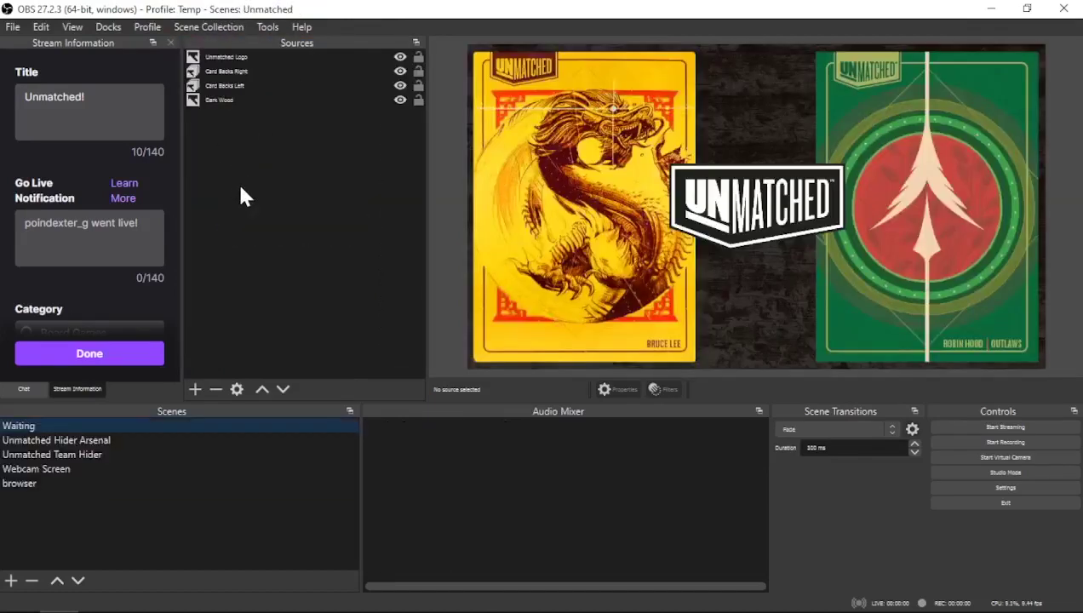
left_click(51, 467)
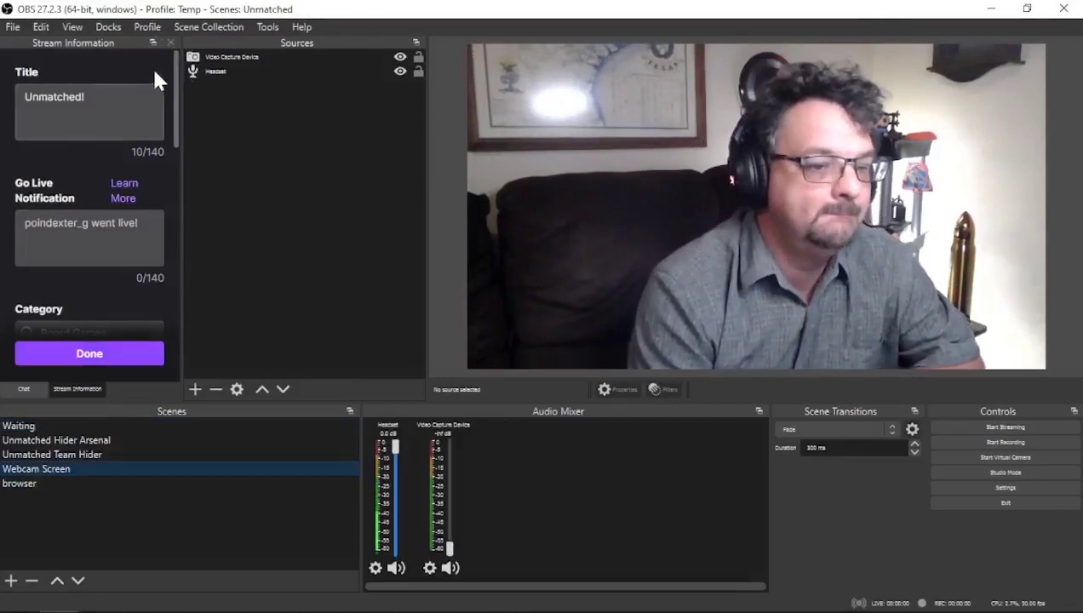
left_click(146, 28)
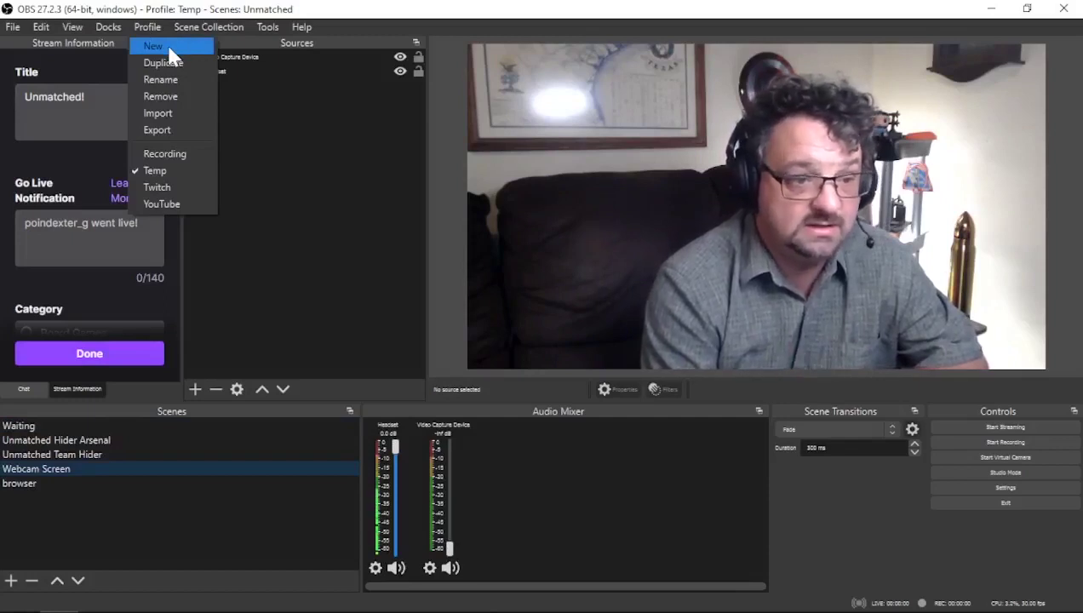
Switch to the YouTube profile
left_click(434, 263)
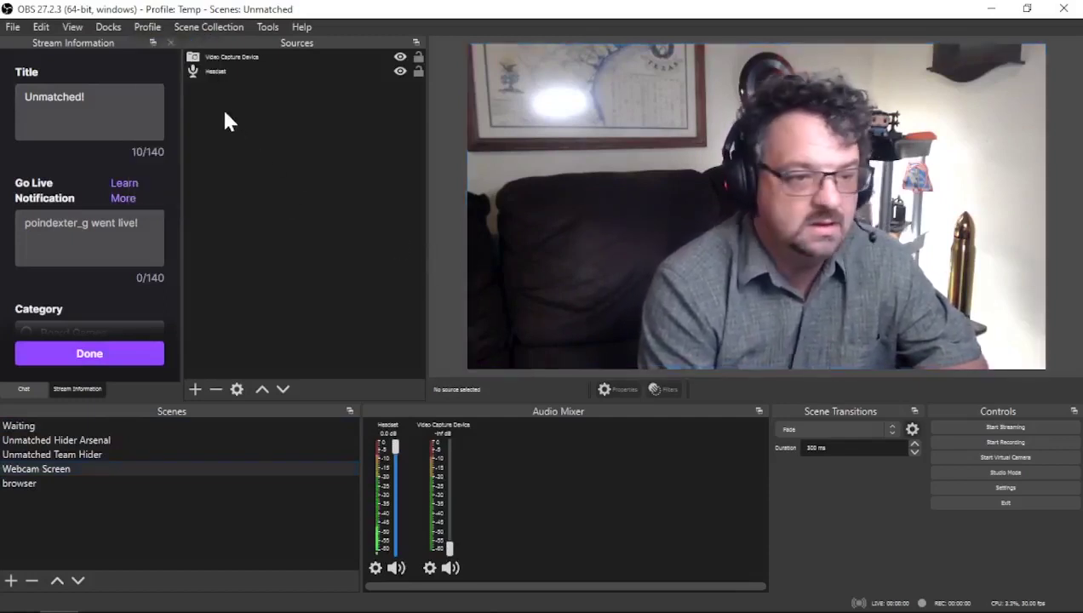
left_click(147, 34)
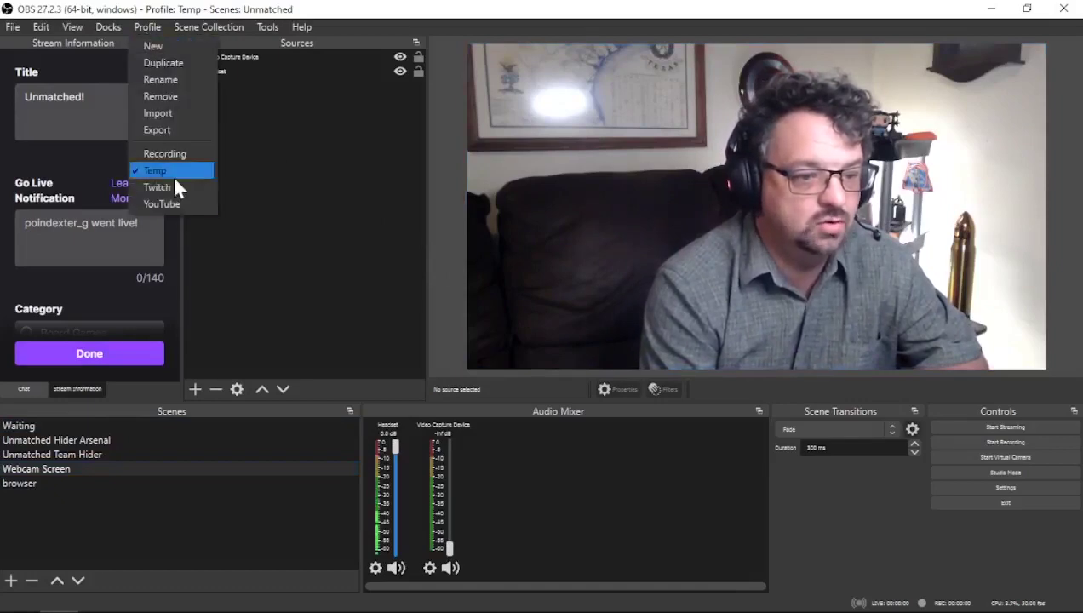
left_click(180, 209)
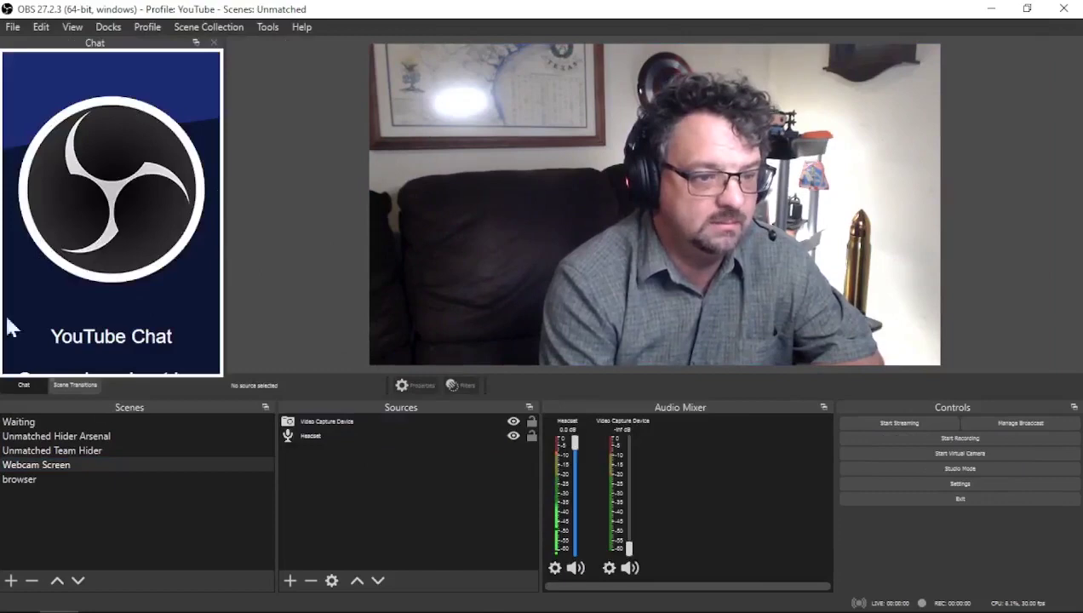
Review the new and scheduled broadcast tabs of YouTube Broadcast Setup, then close it
left_click(1022, 429)
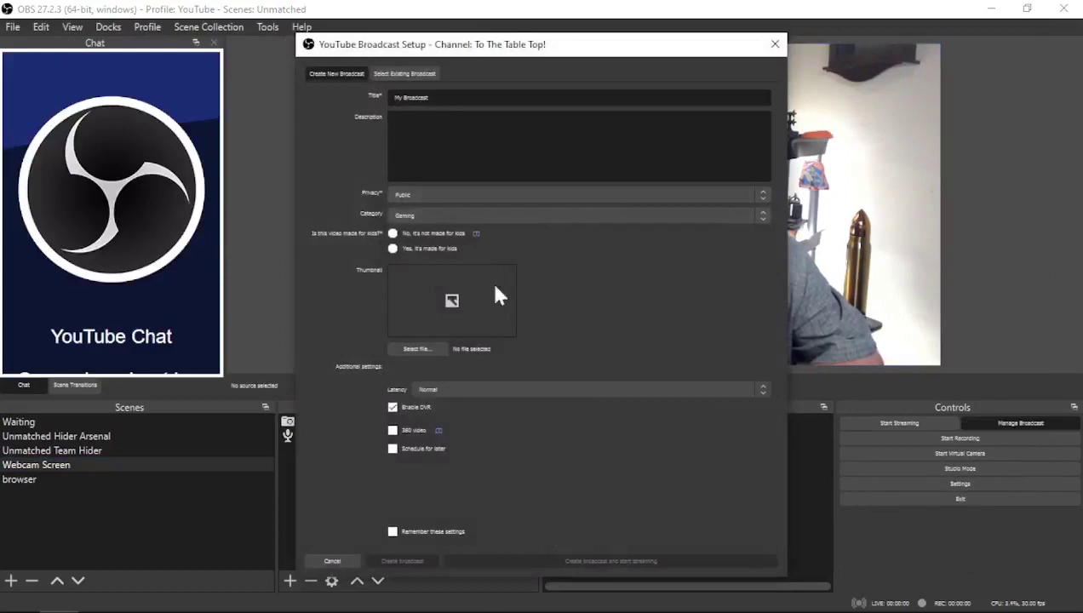
left_click(405, 74)
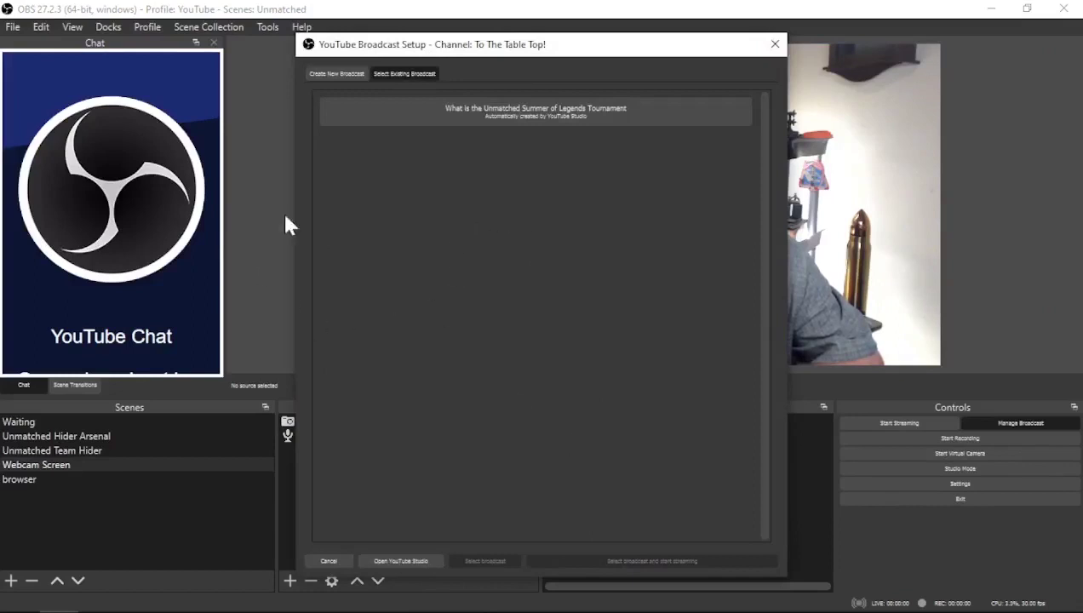
left_click(337, 74)
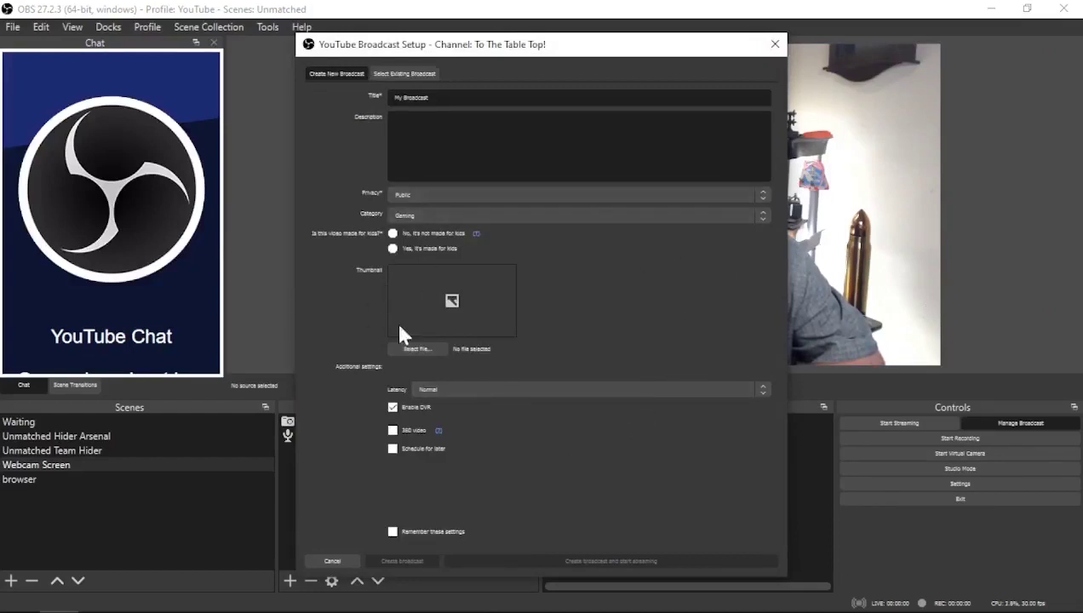
left_click(774, 43)
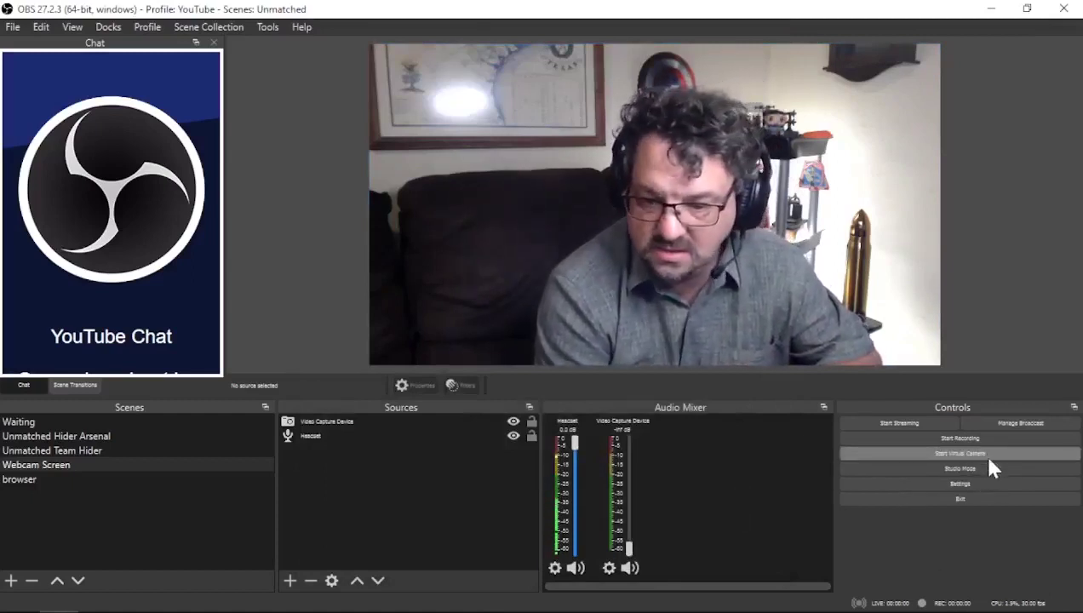
Check the Stream page in Settings, then switch to the Recording profile
left_click(982, 489)
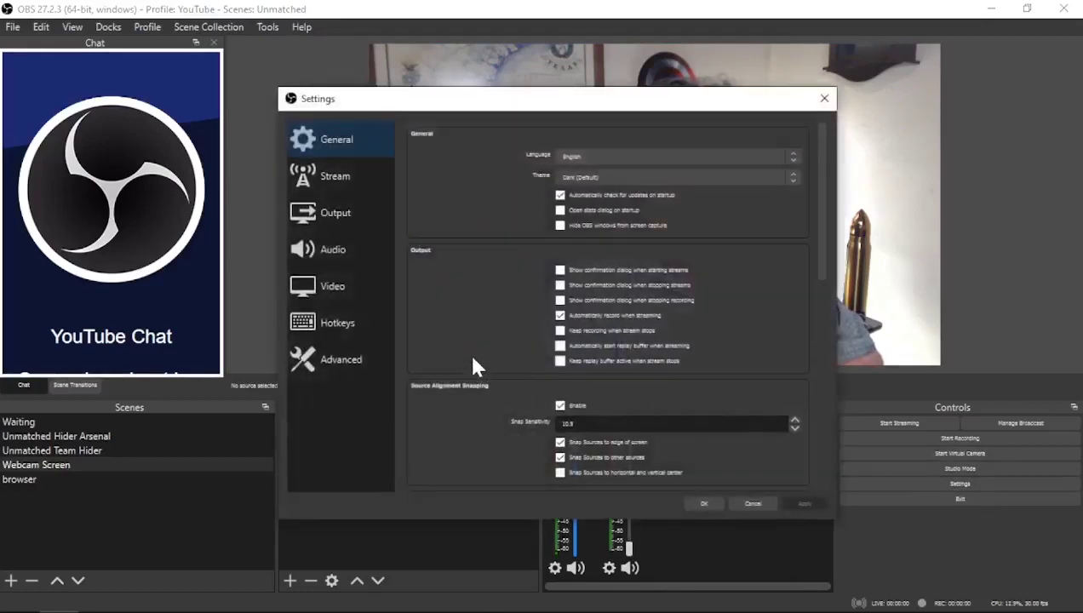
left_click(352, 180)
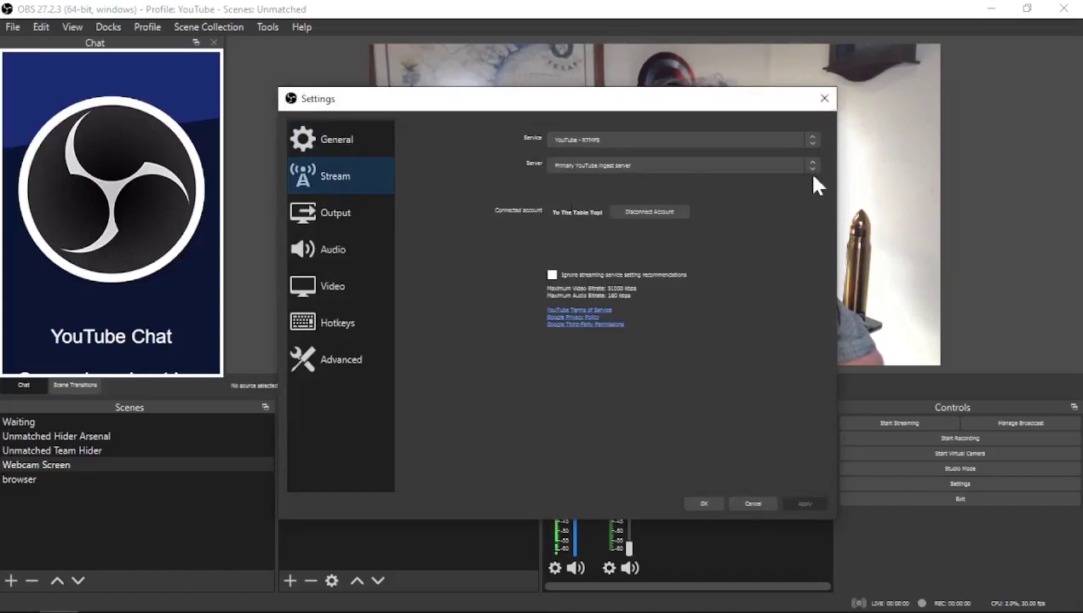
left_click(825, 98)
left_click(147, 27)
left_click(183, 153)
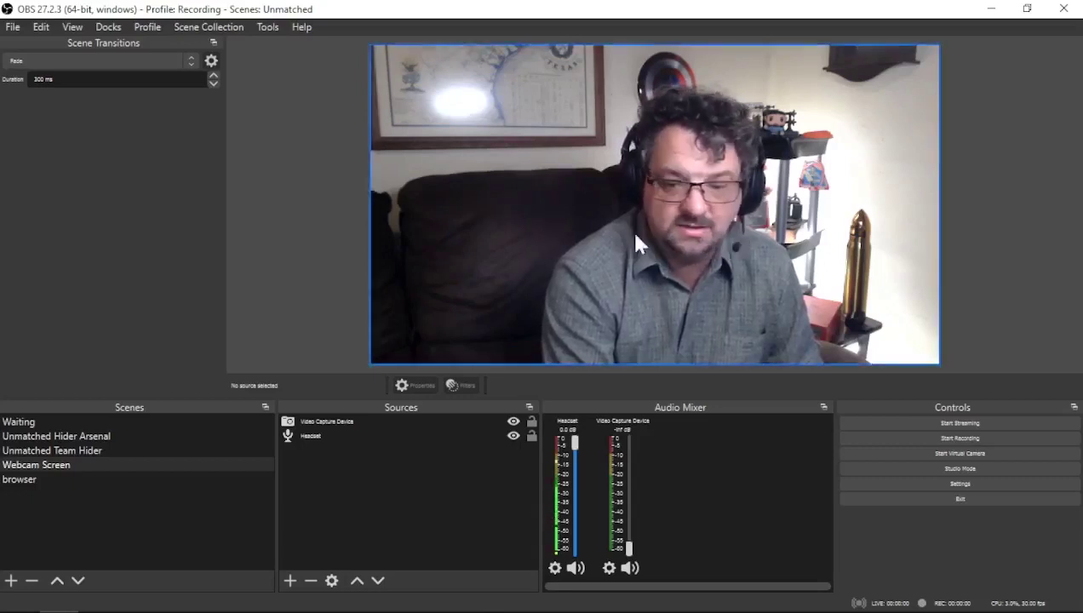
left_click(965, 488)
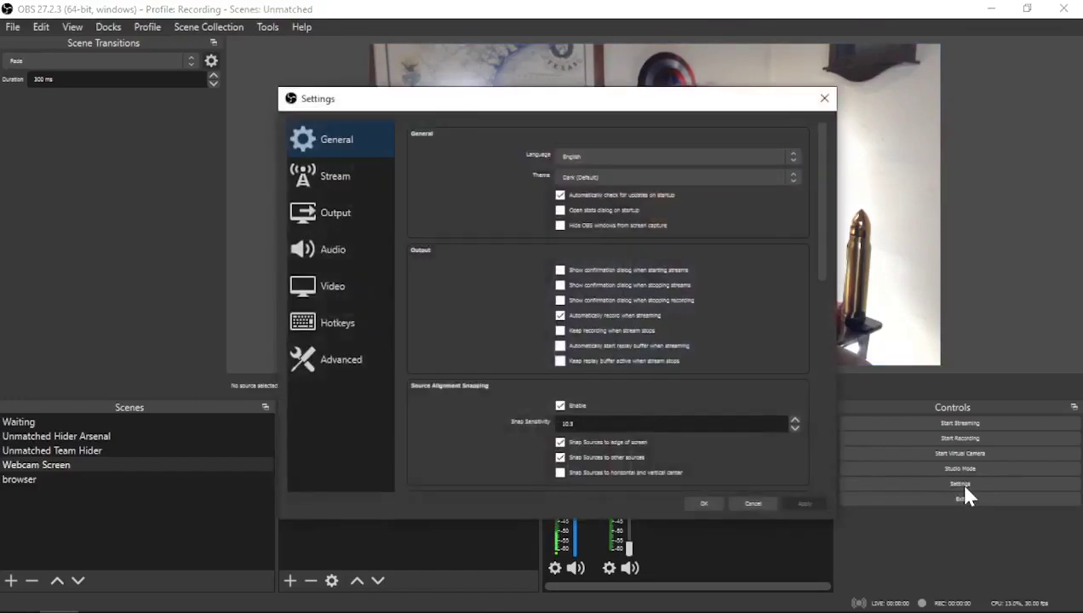
left_click(334, 308)
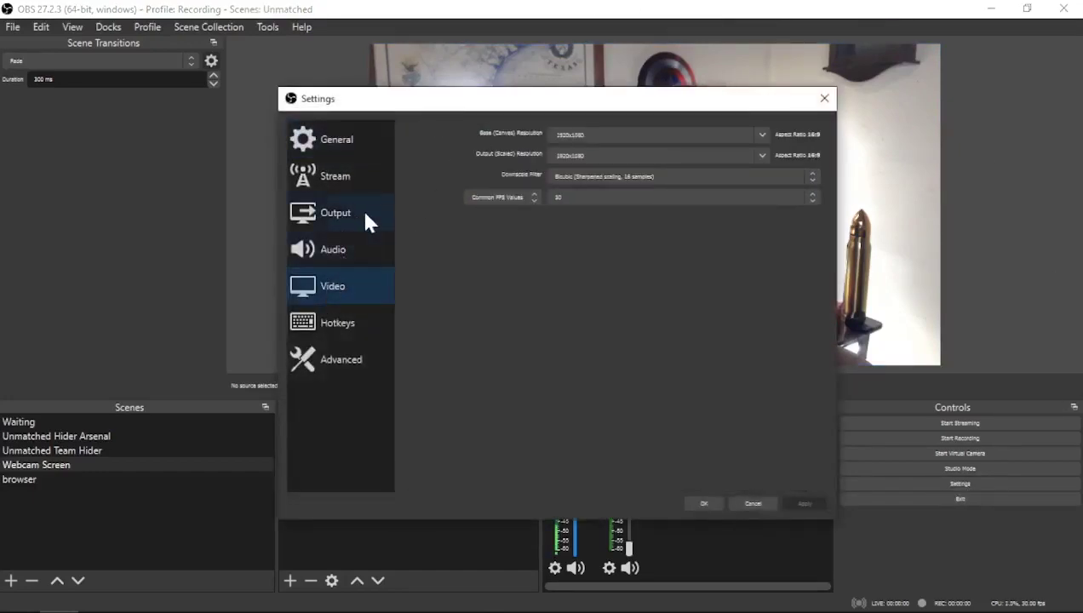
left_click(362, 213)
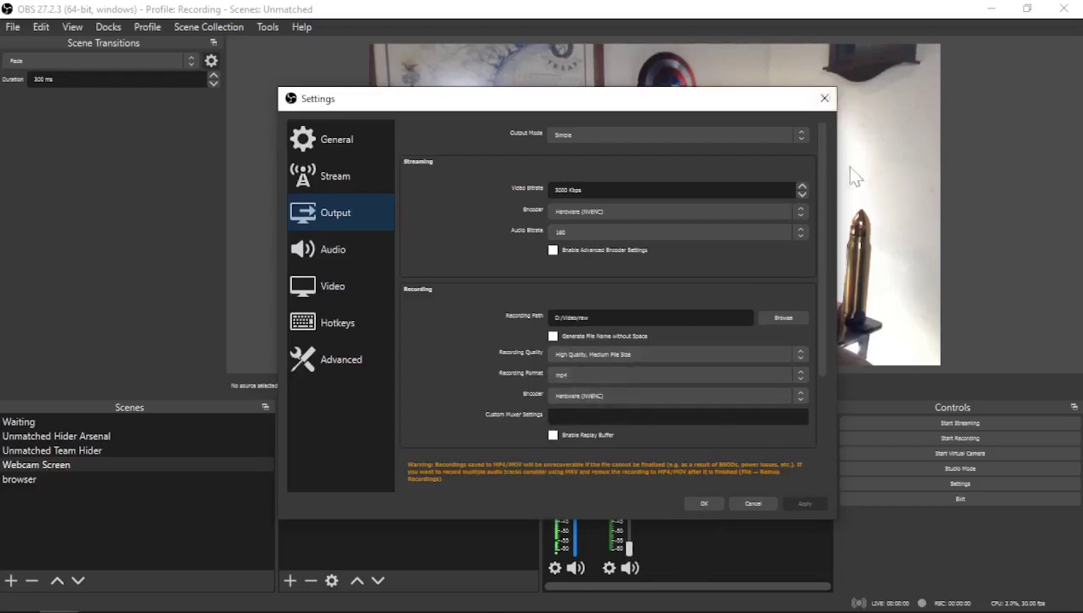
left_click(824, 99)
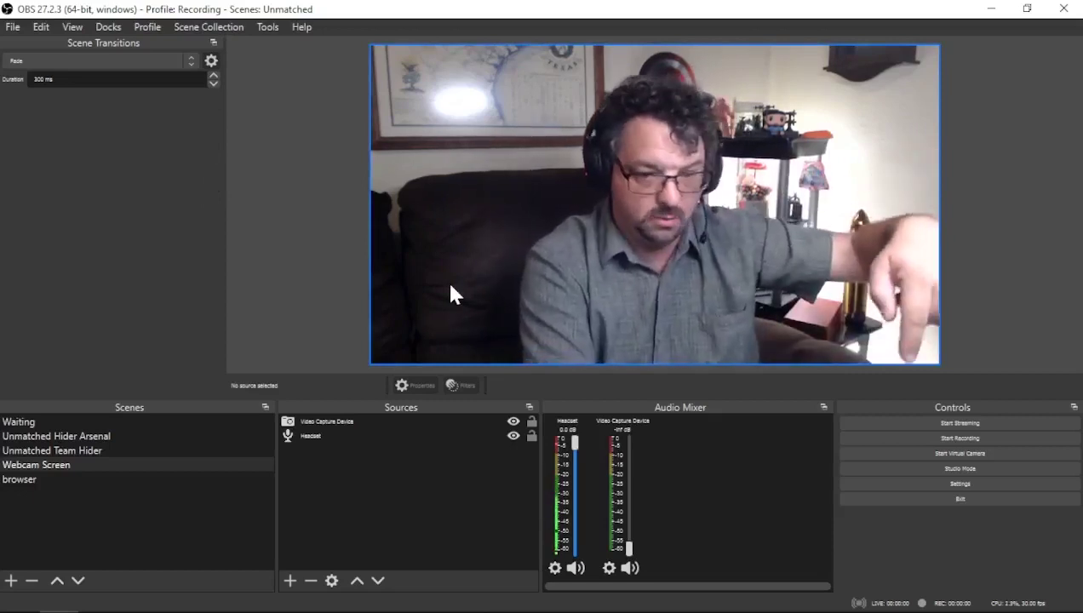
Switch from the Recording profile to the Twitch profile via the Profile menu
left_click(209, 26)
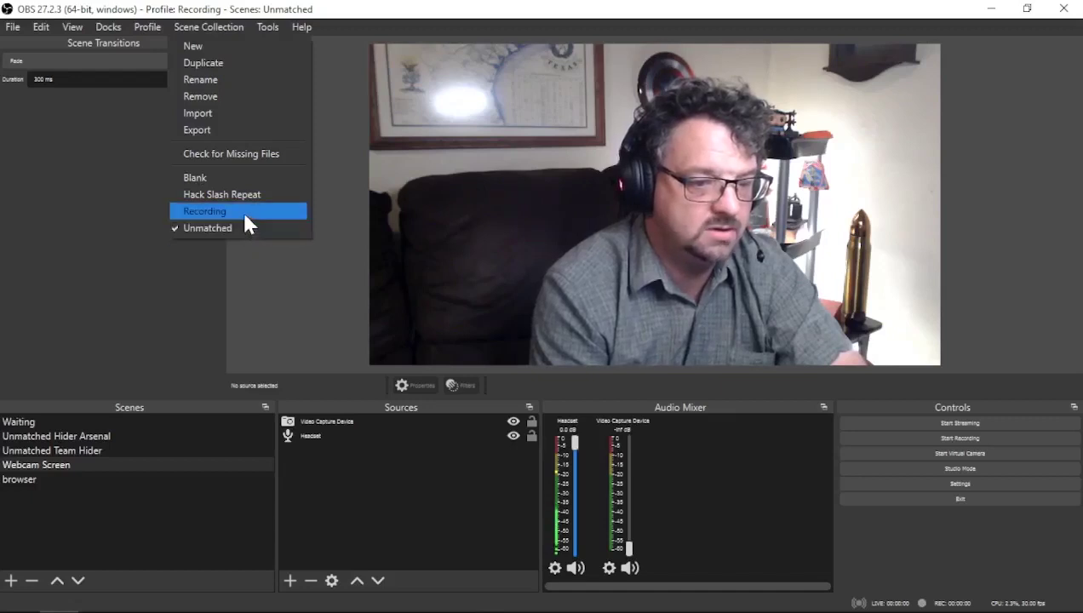
mouse_move(144, 26)
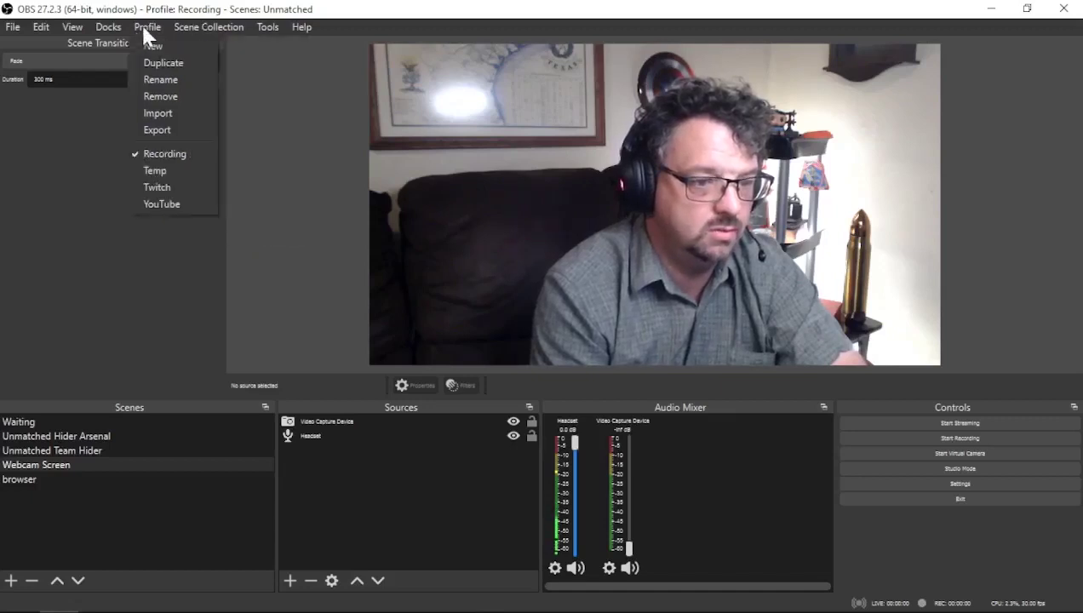
left_click(186, 187)
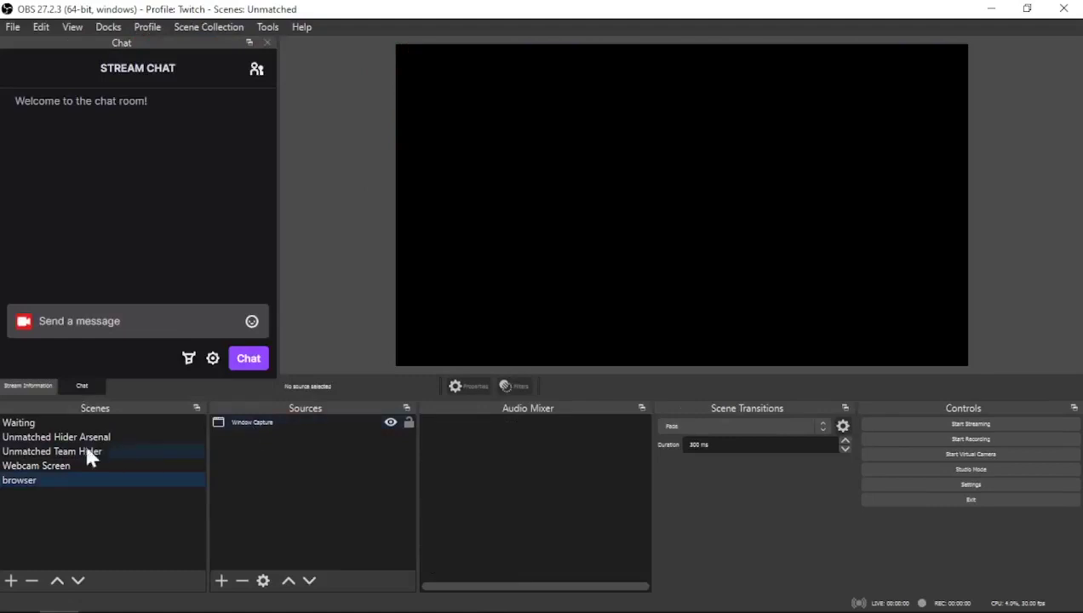
Point the browser scene's Window Capture source at the Google Chrome window
left_click(26, 467)
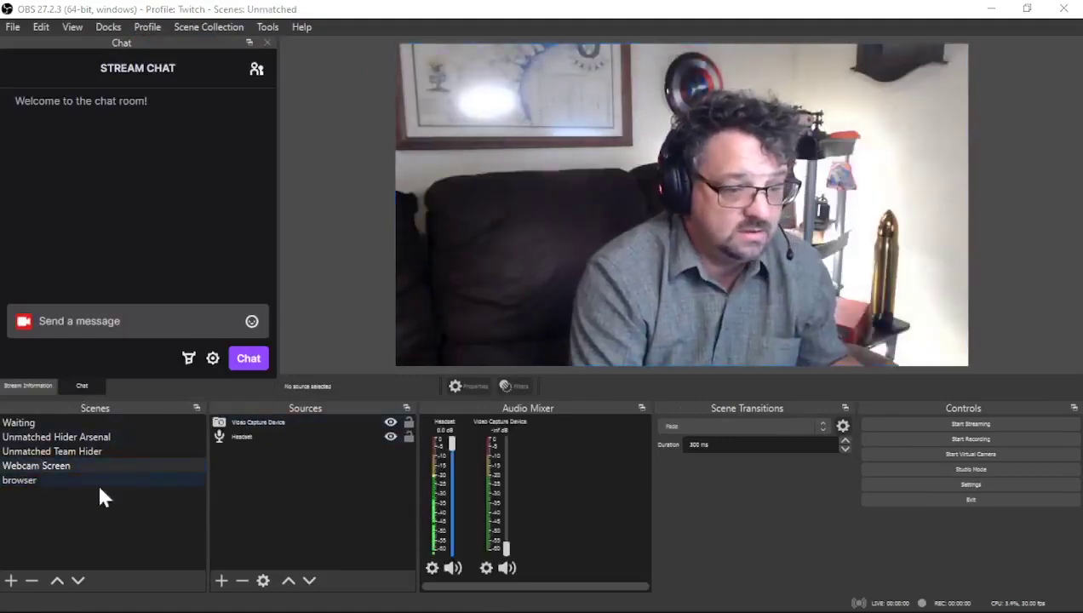
left_click(17, 482)
left_click(264, 424)
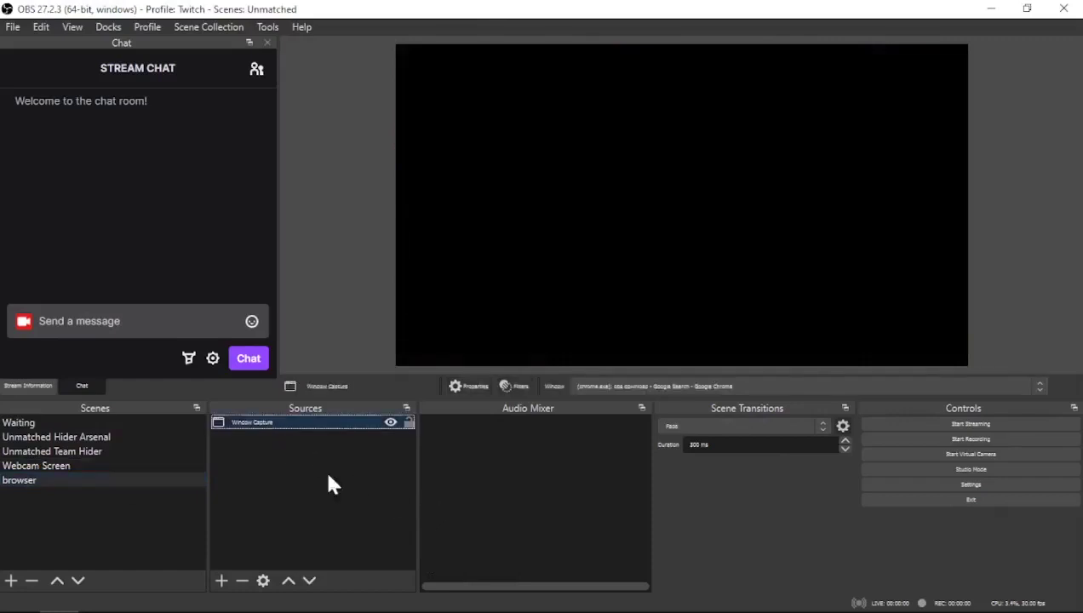
left_click(263, 581)
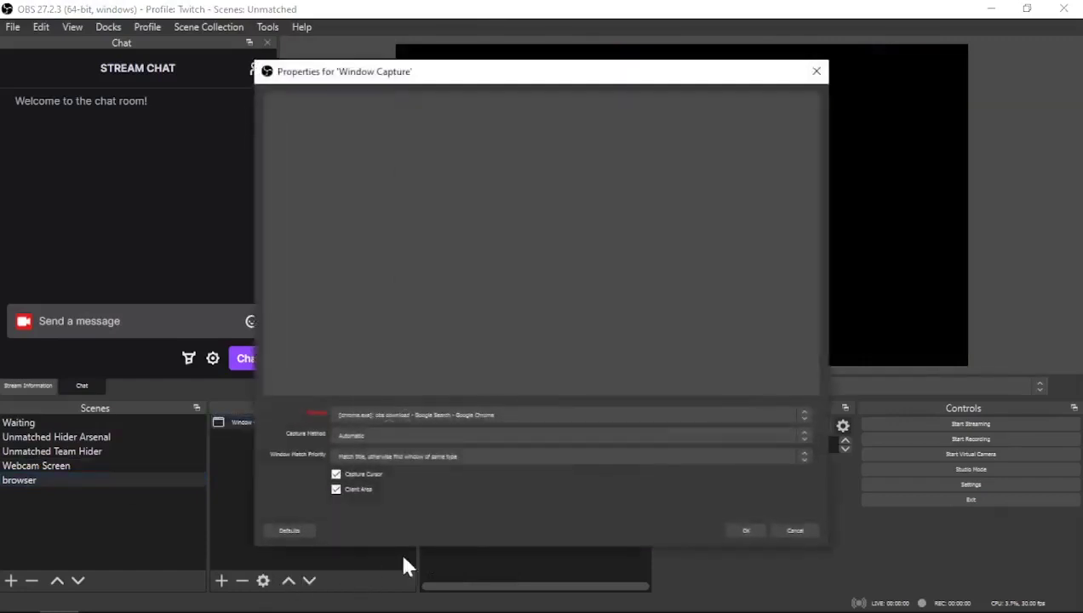
left_click(797, 415)
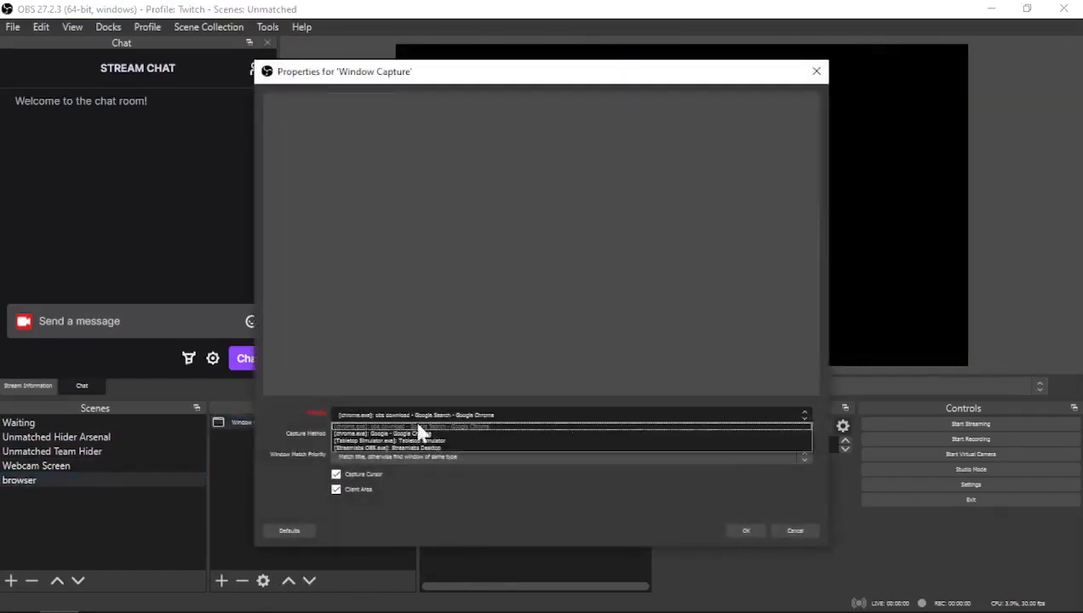
left_click(439, 434)
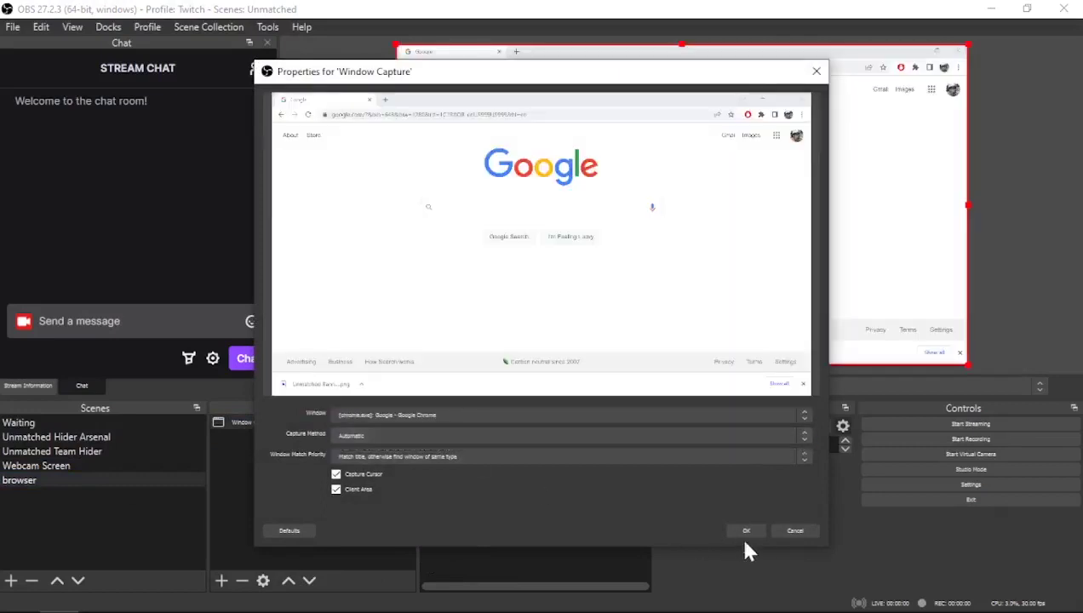
left_click(755, 533)
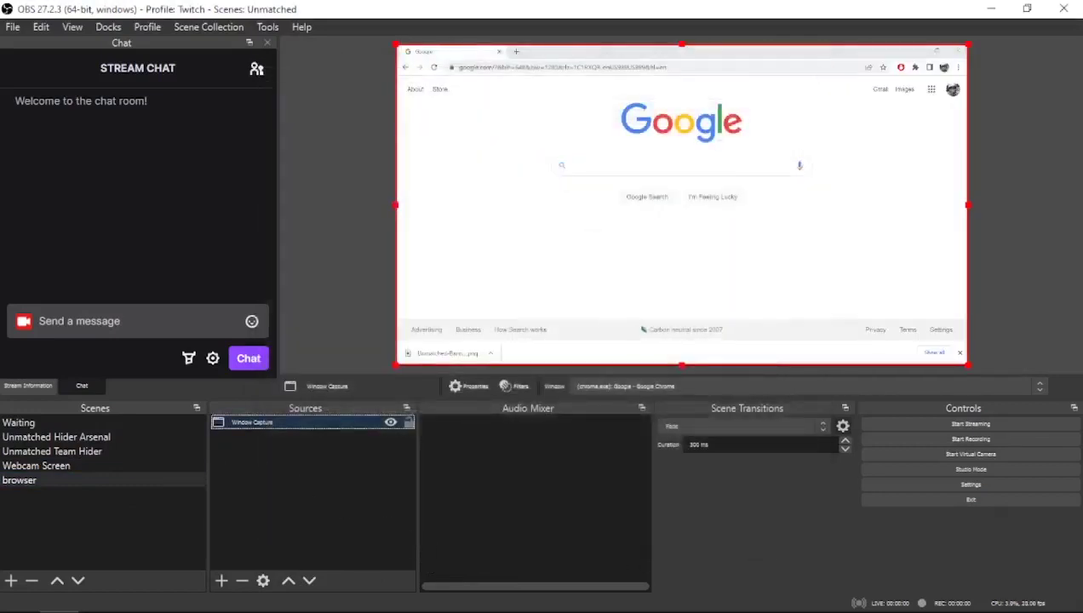
Load the Twitch site in the captured Chrome by entering 'twitch' in the address bar
left_click(680, 69)
type("twitch.tv/poindexter_g")
key("Return")
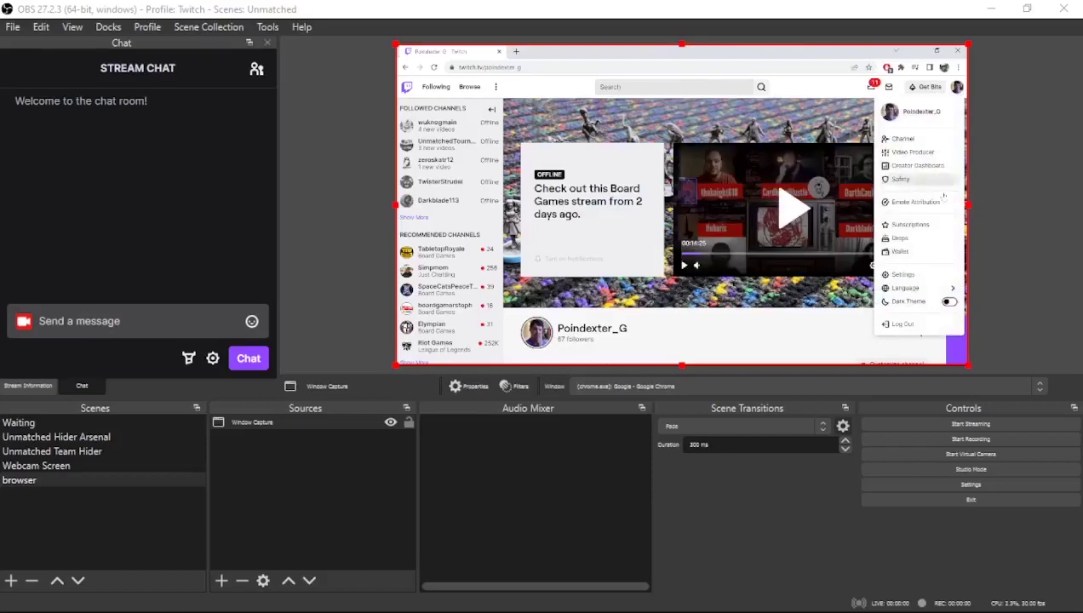
Navigate the captured Chrome from Twitch account settings to the creator dashboard's Stream settings page
left_click(931, 273)
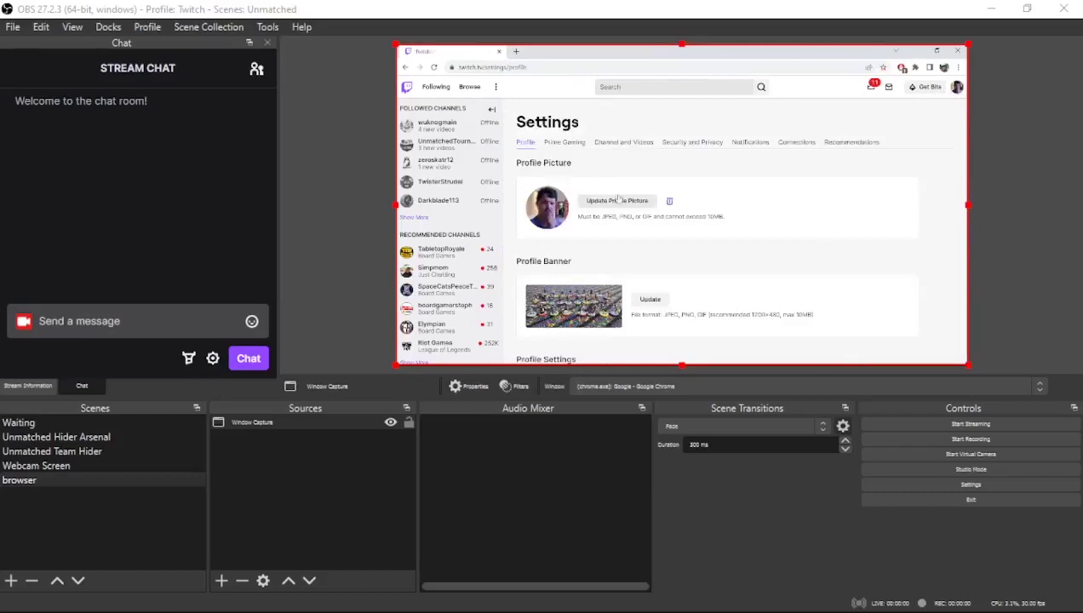
scroll(602, 199, "down", 3)
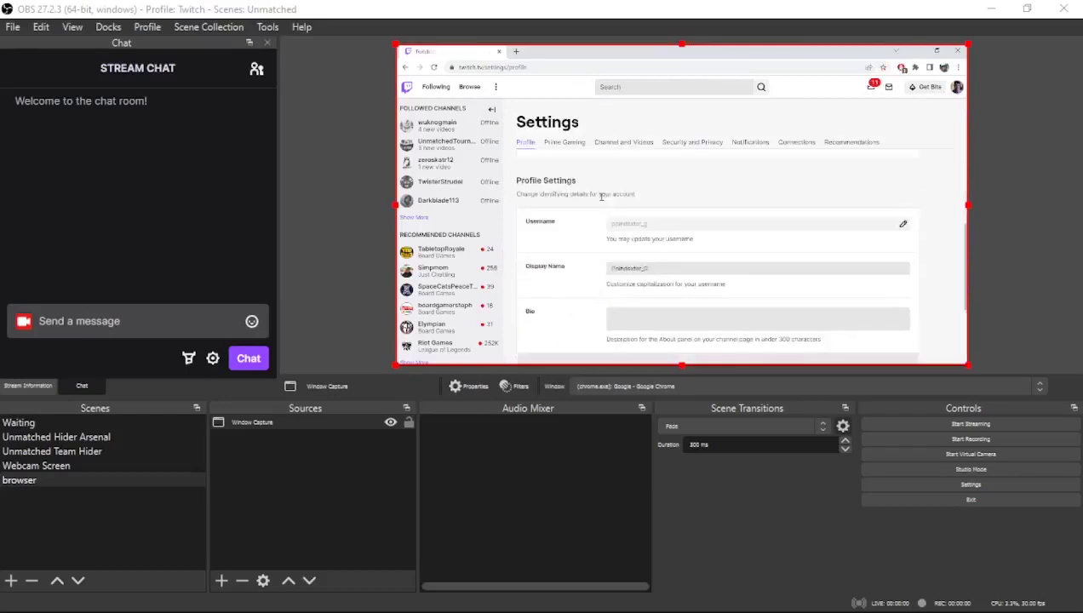
left_click(640, 142)
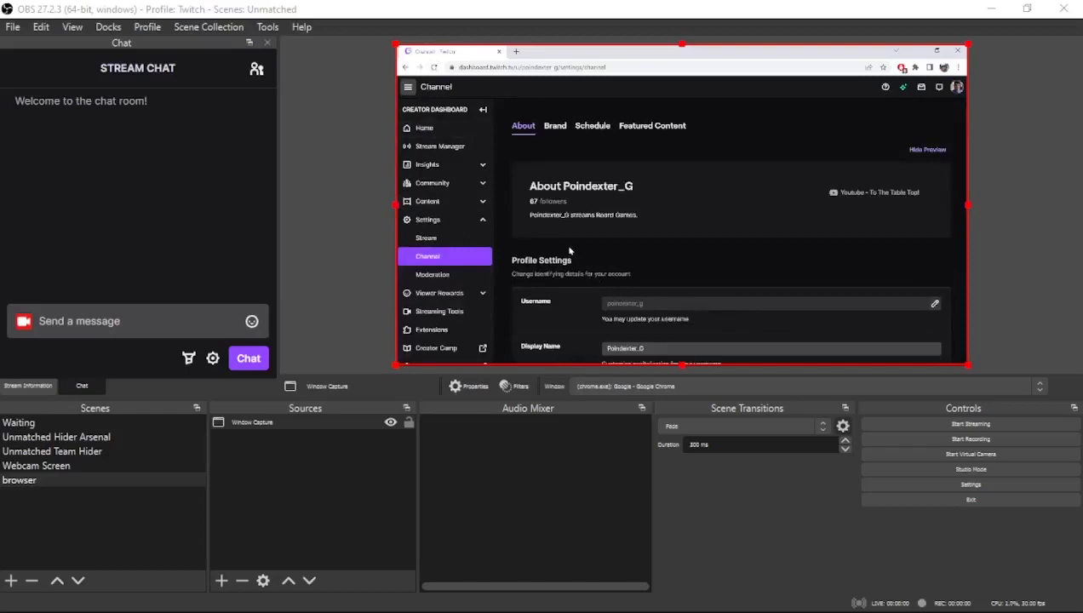
scroll(576, 247, "down", 10)
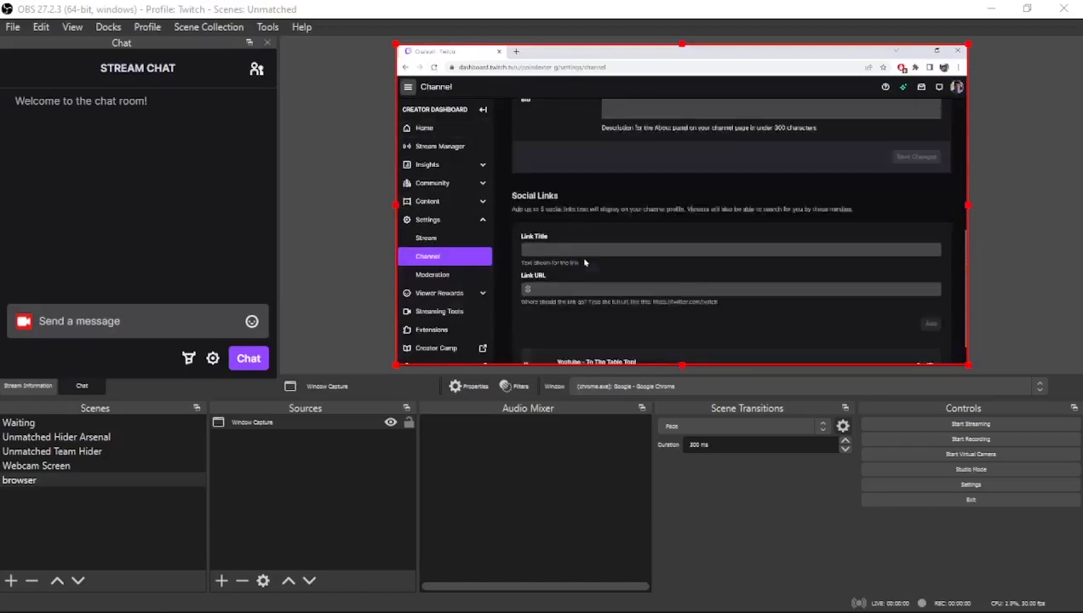
scroll(585, 263, "down", 1)
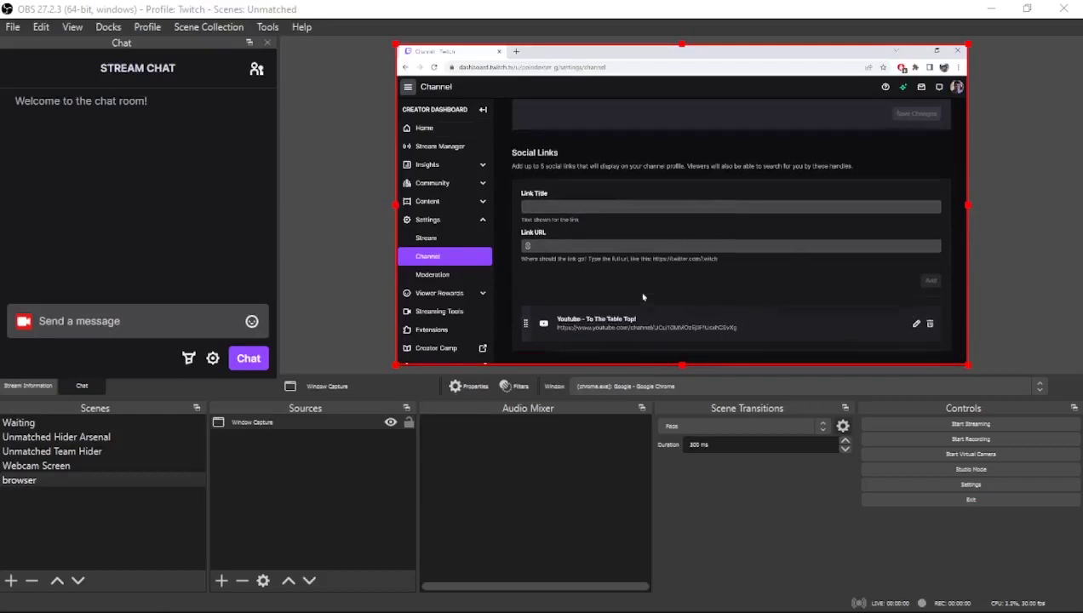
scroll(640, 297, "up", 5)
key("alt+Left")
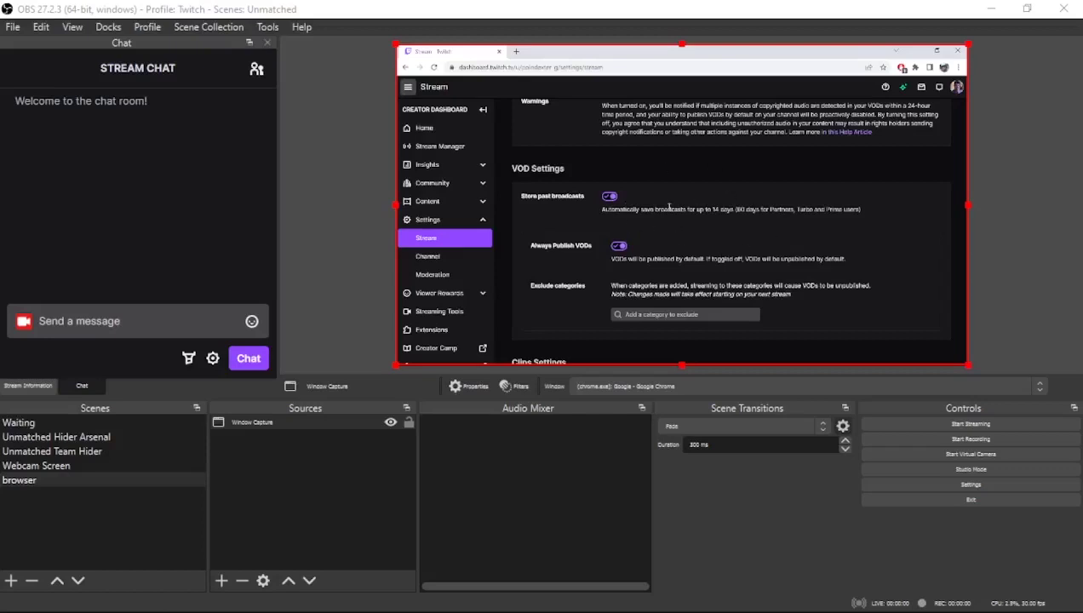
Open the Twitch Featured Content Autohost list and reorder a channel in it
left_click(460, 256)
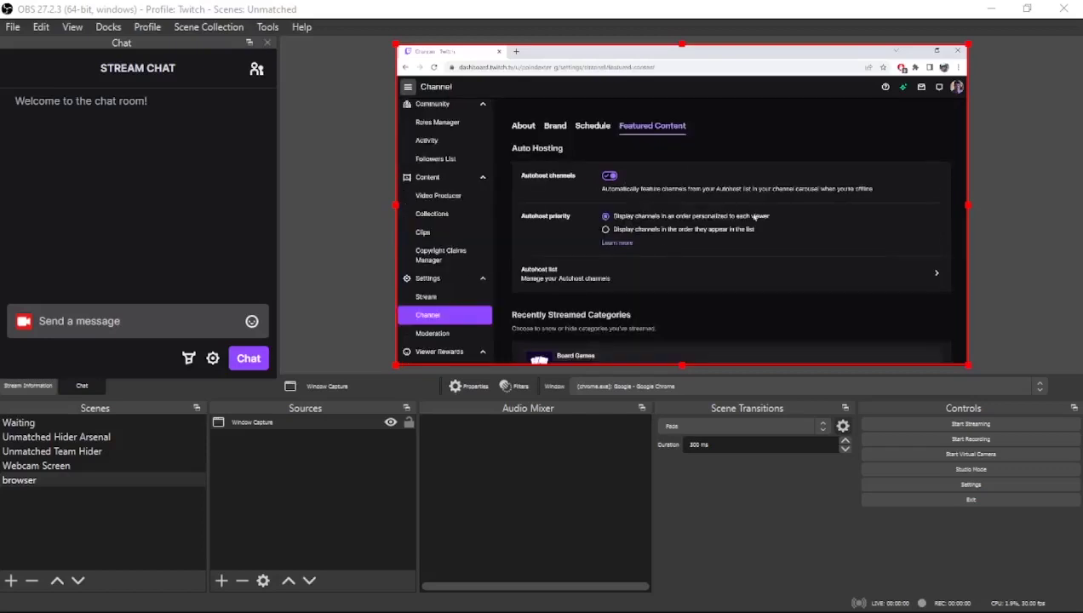
left_click(596, 286)
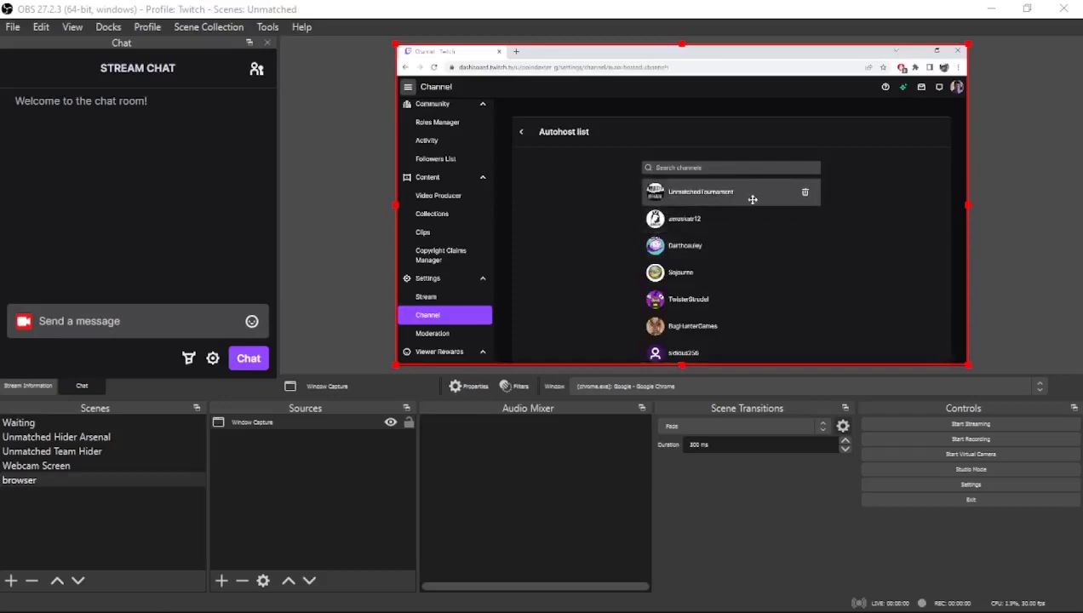
scroll(730, 255, "down", 3)
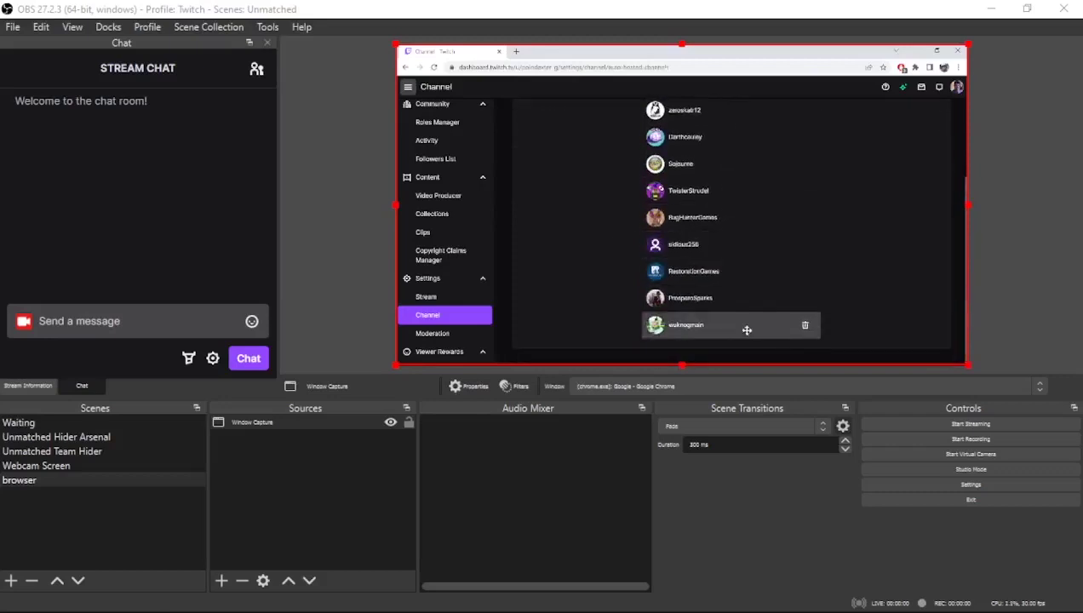
left_click_drag(758, 326, 742, 202)
scroll(740, 210, "down", 3)
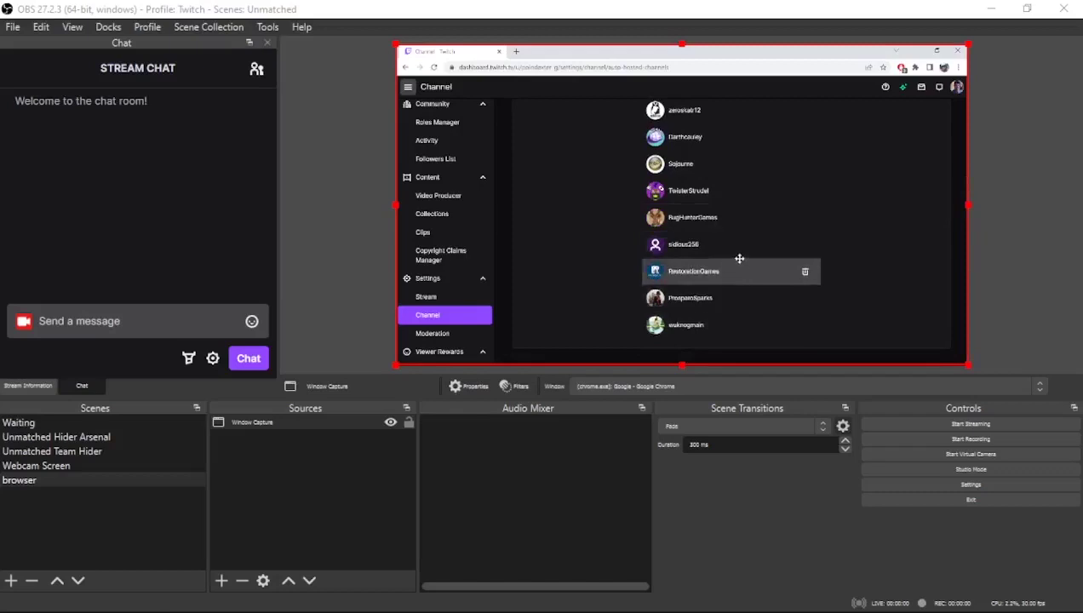
scroll(740, 258, "up", 3)
scroll(740, 258, "down", 3)
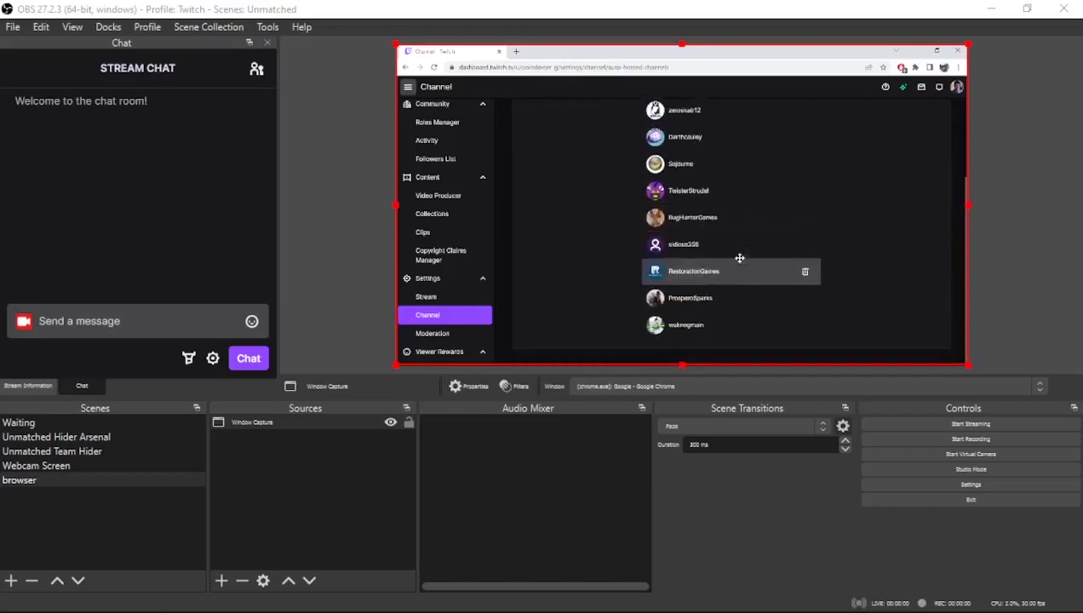
scroll(743, 200, "up", 3)
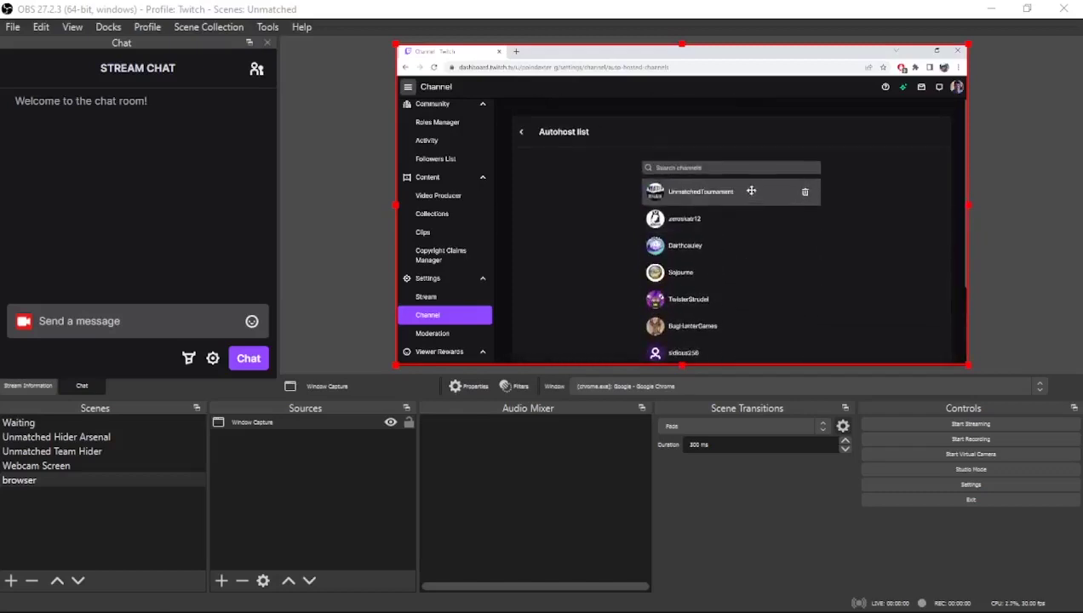
Add darkblade11 to the autohost list, move it higher, and show the Unmatched Hider Arsenal scene
left_click(750, 168)
type("dark")
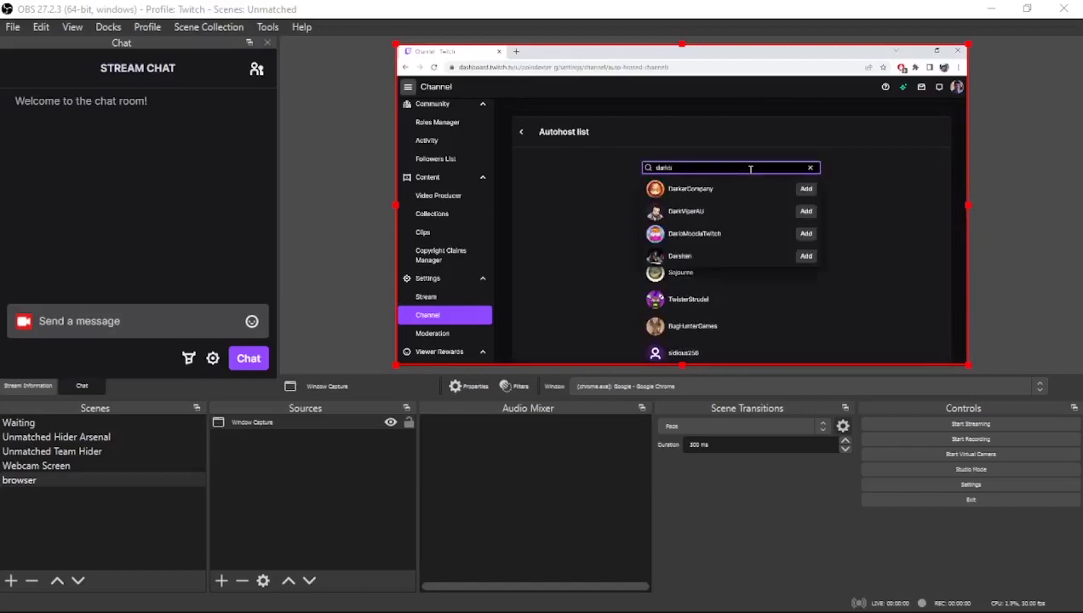
type("blade113")
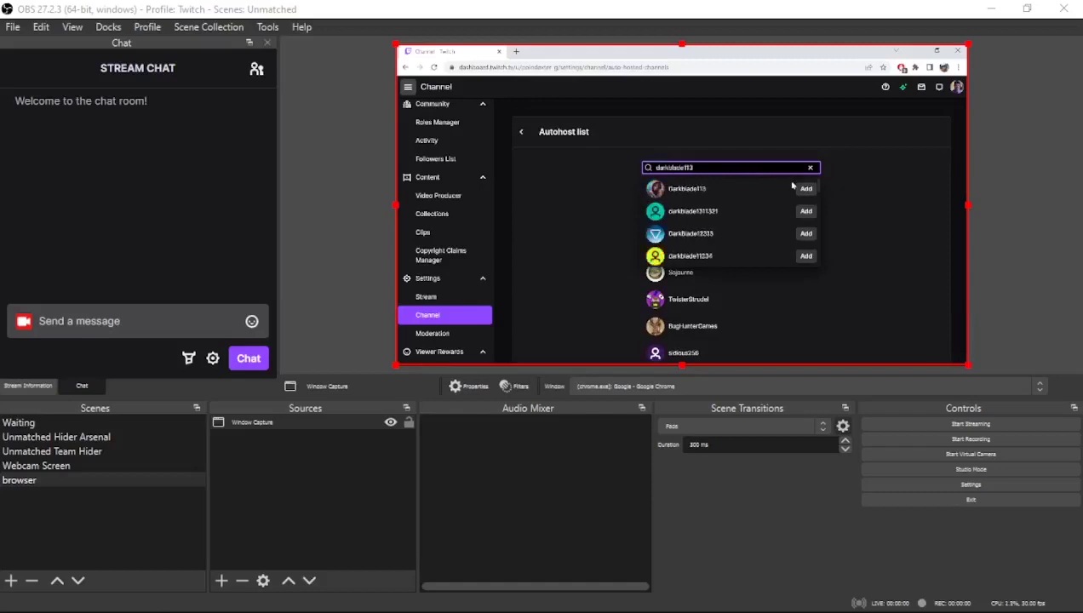
left_click(804, 189)
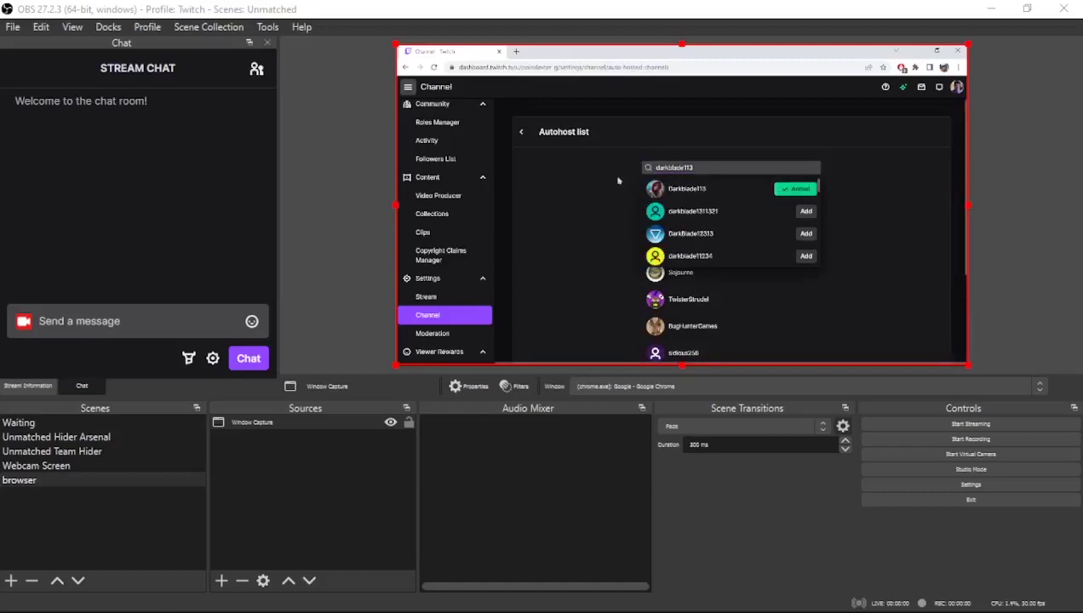
scroll(719, 231, "down", 3)
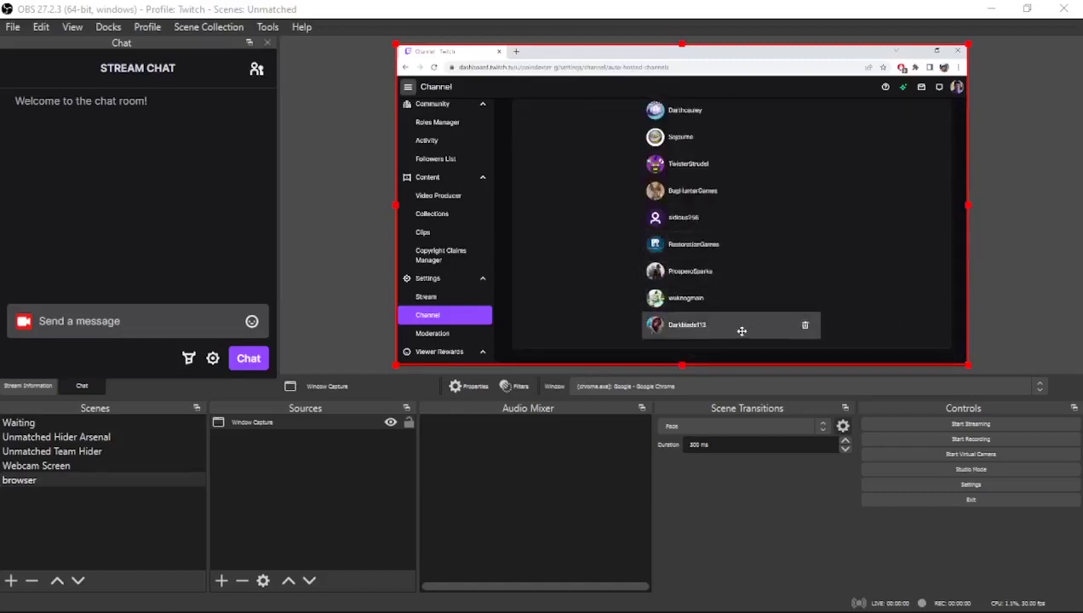
left_click_drag(742, 331, 742, 213)
scroll(737, 247, "up", 2)
scroll(733, 275, "down", 3)
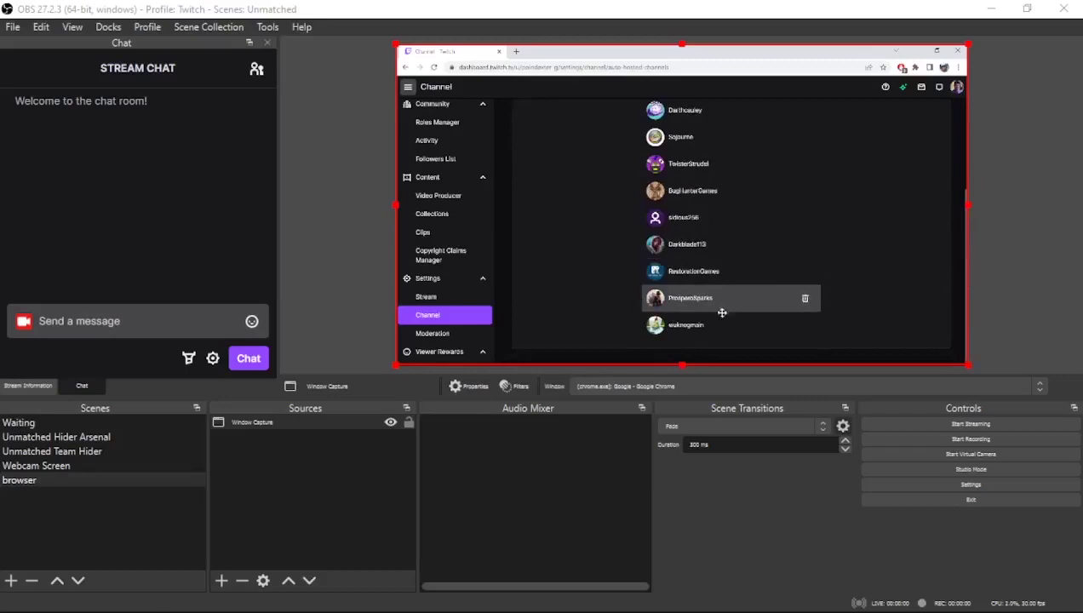
scroll(718, 244, "up", 2)
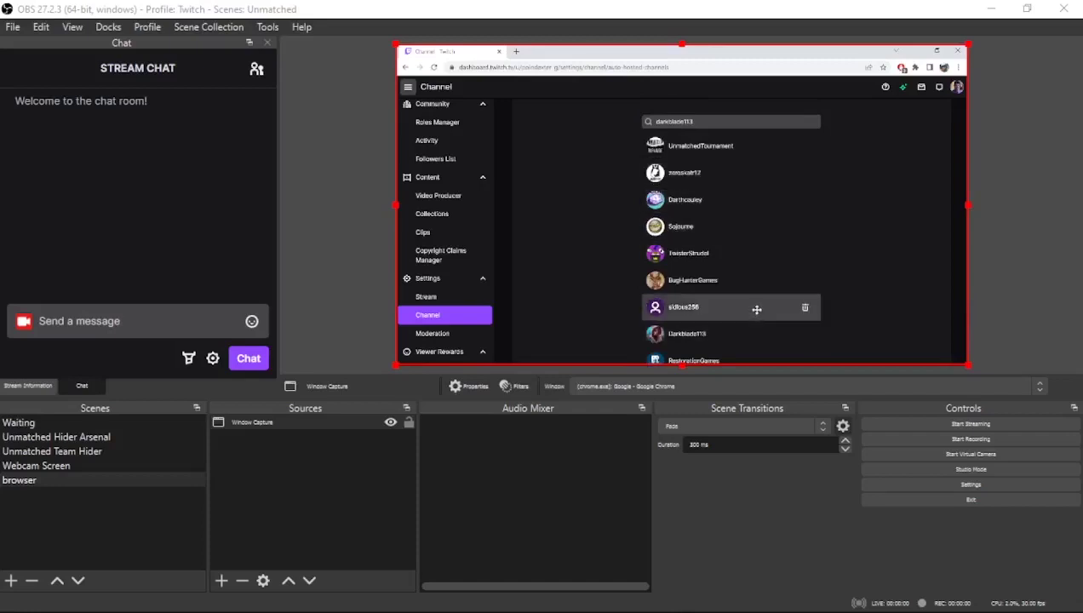
left_click_drag(717, 330, 724, 247)
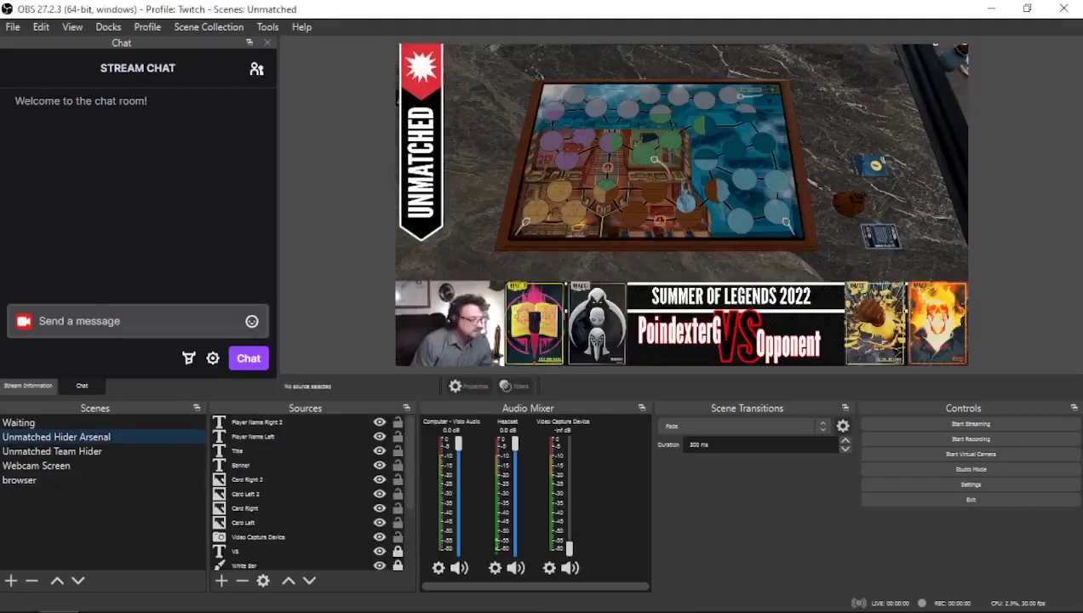
left_click(57, 437)
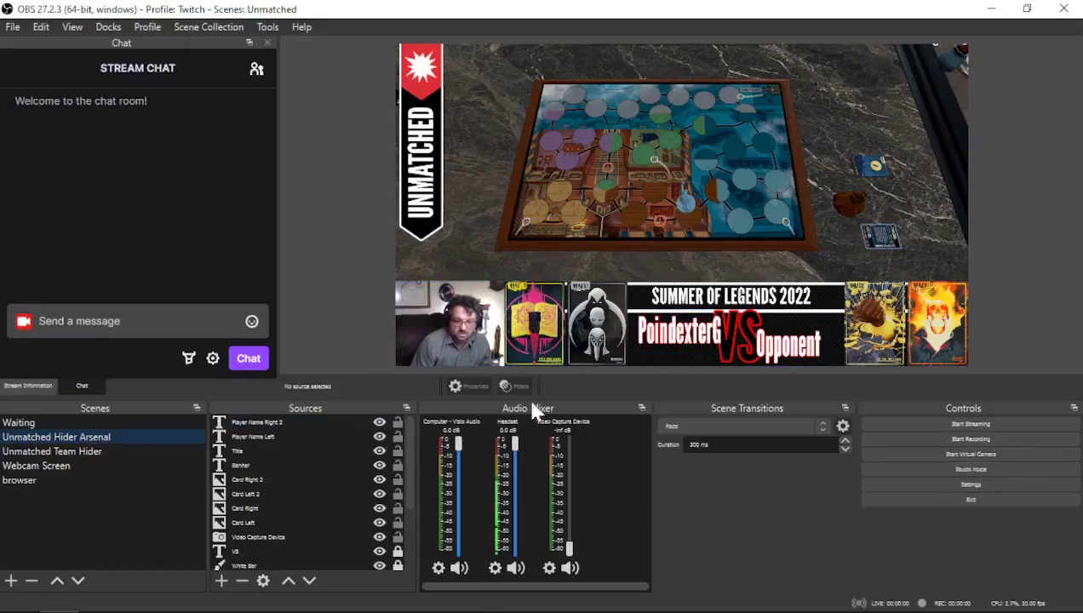
Turn on Studio Mode, narrow the chat dock, and send the Waiting scene to Program
left_click(980, 470)
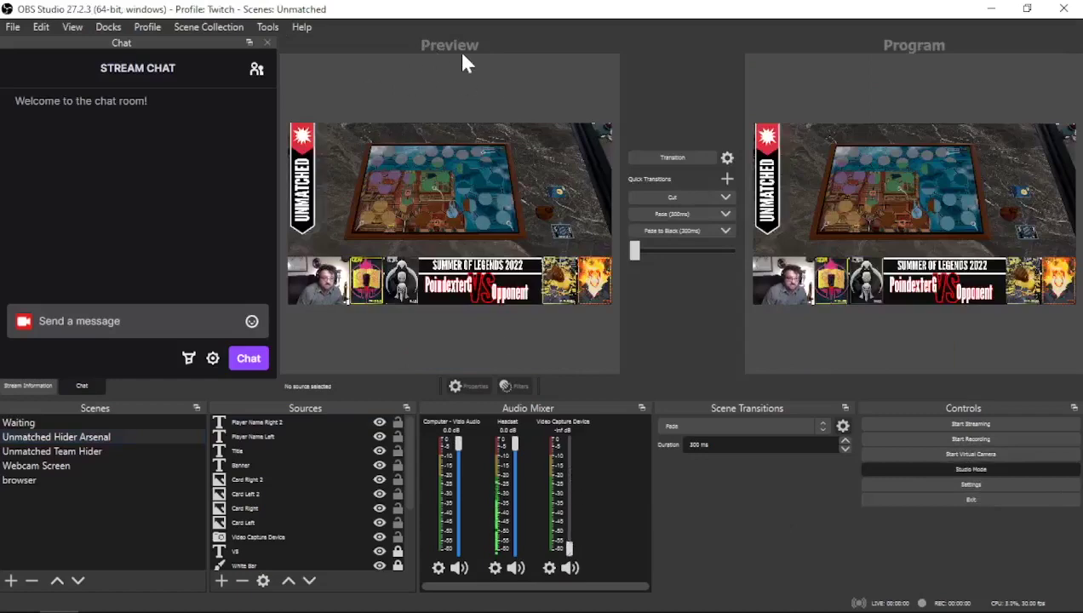
left_click_drag(276, 269, 118, 269)
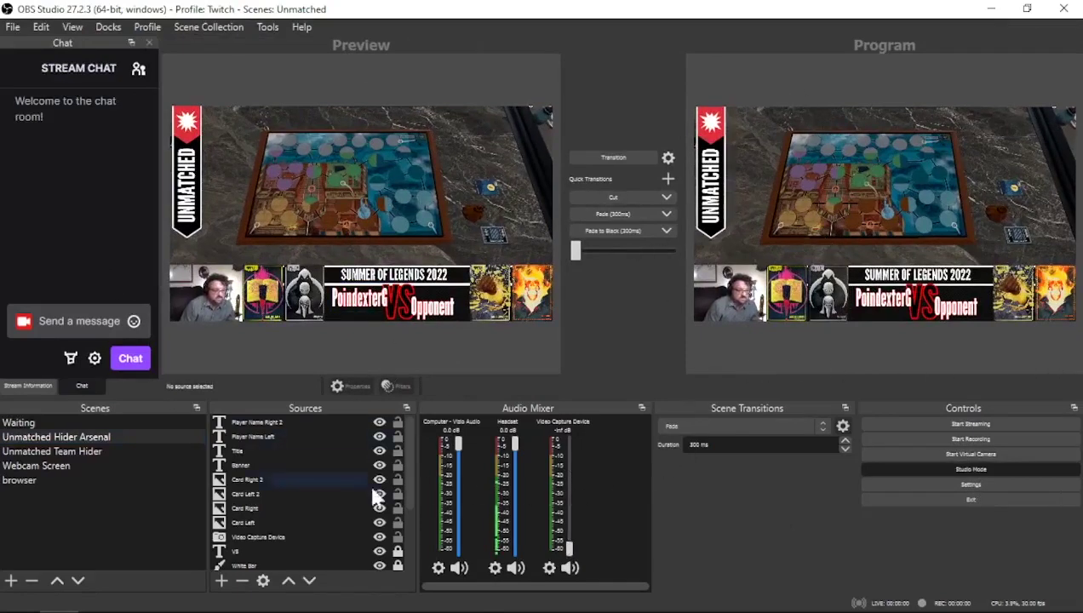
left_click(30, 424)
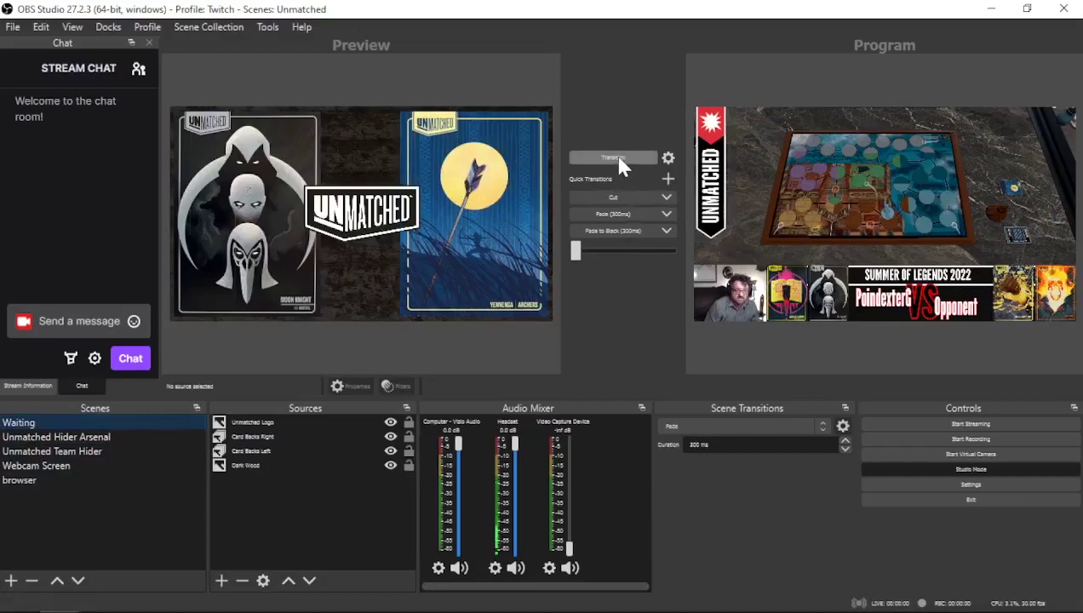
left_click(619, 158)
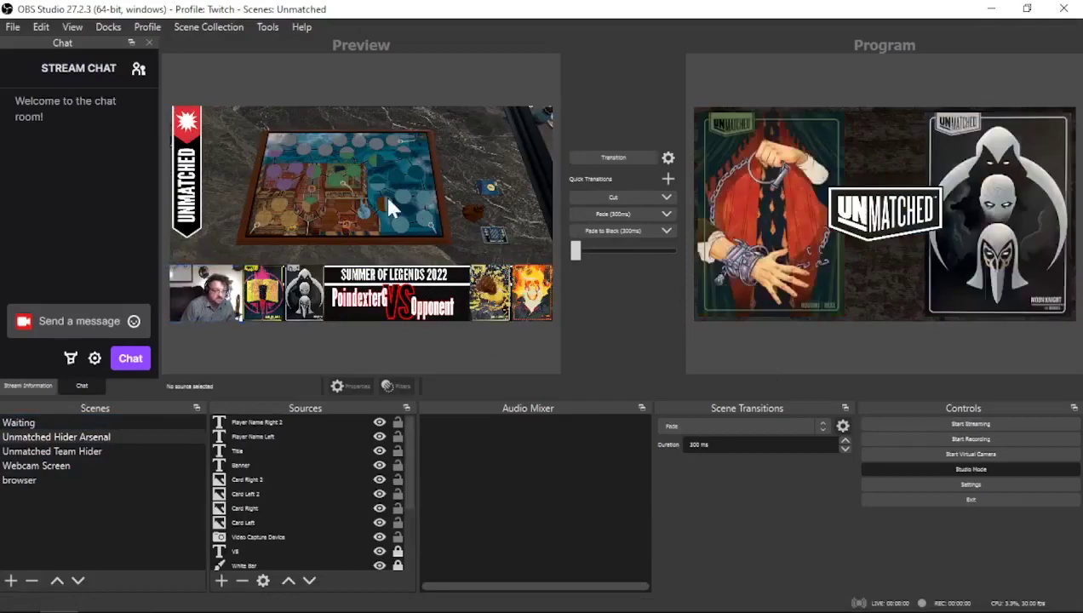
Change the Opponent name label text to CaptainWhozit
left_click(430, 319)
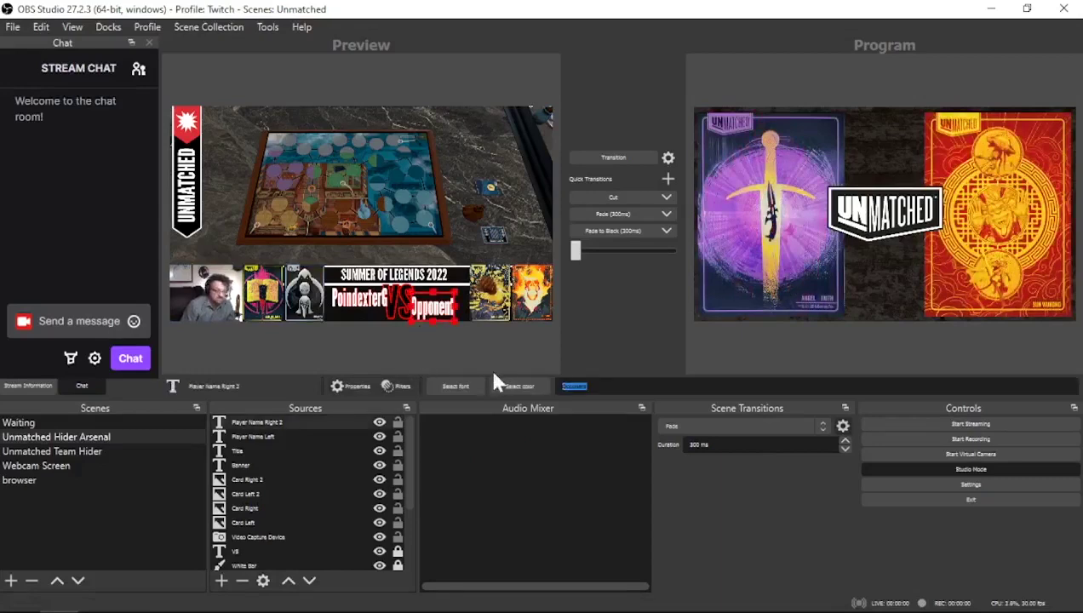
type("CaptainWhozit")
left_click(547, 353)
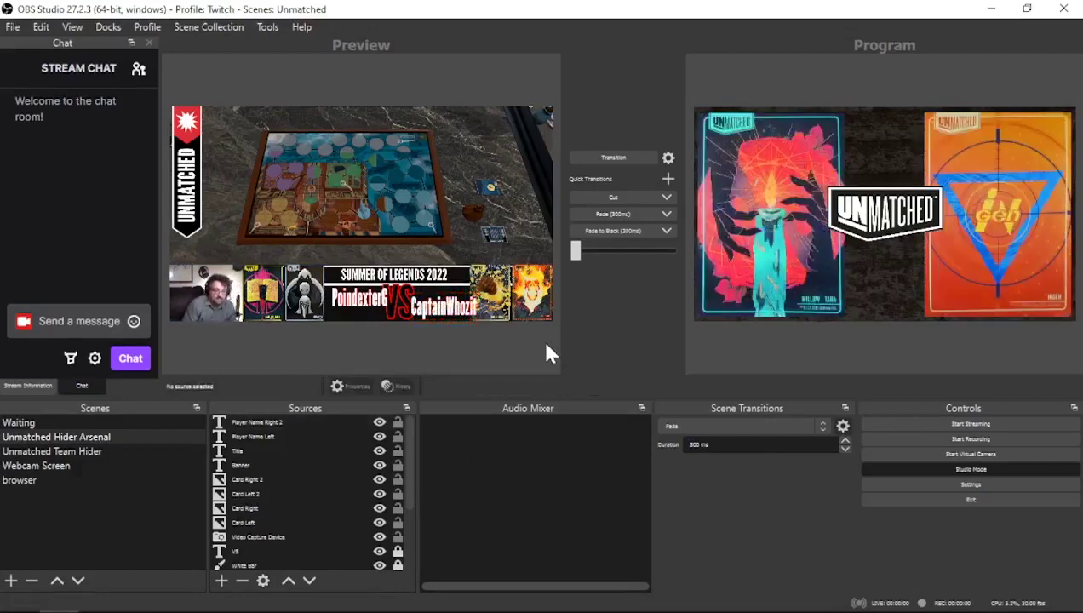
Give the right-hand card images the bullseye and sinbad card backs
left_click(508, 314)
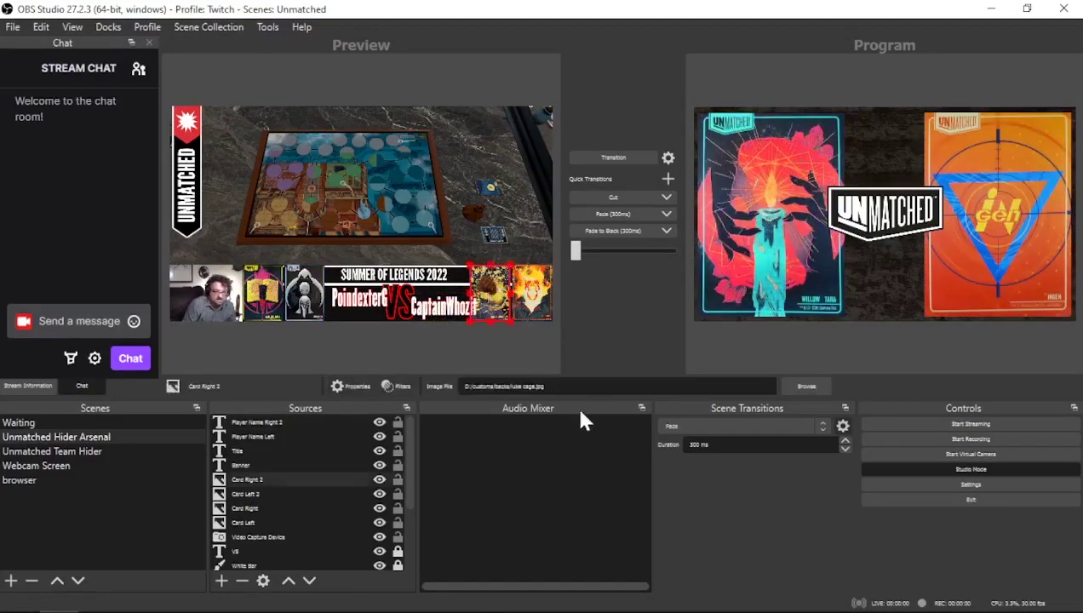
left_click(806, 389)
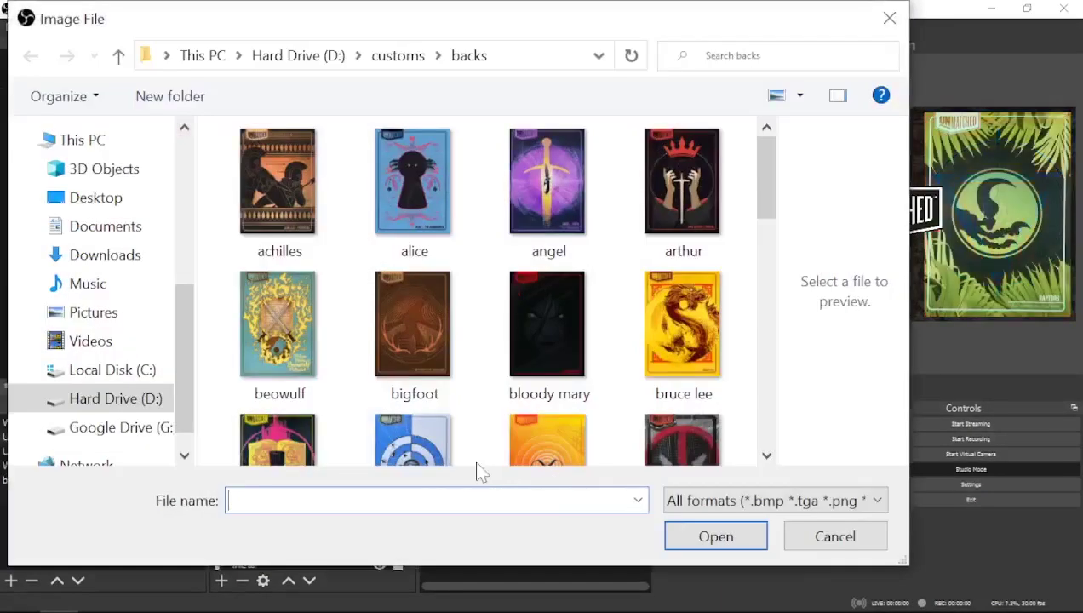
scroll(438, 454, "down", 1)
left_click(411, 388)
left_click(741, 534)
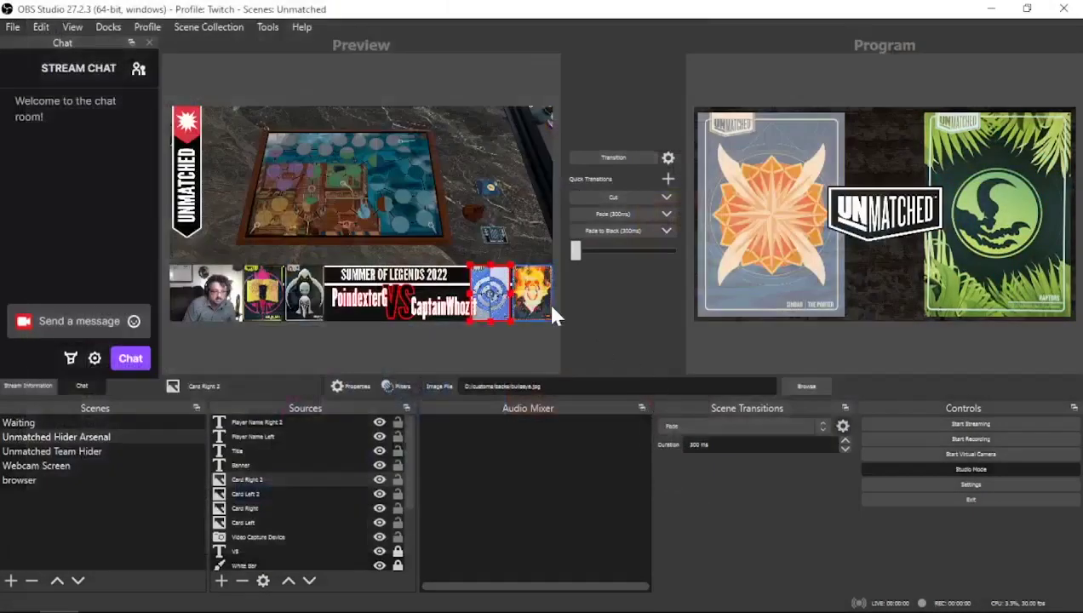
left_click(809, 387)
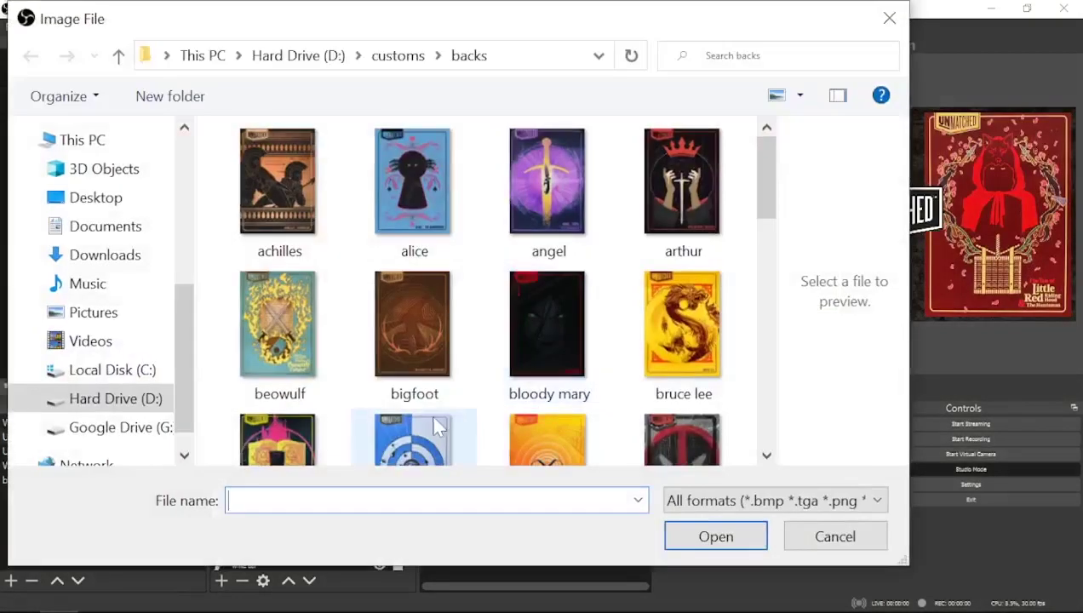
scroll(430, 412, "down", 3)
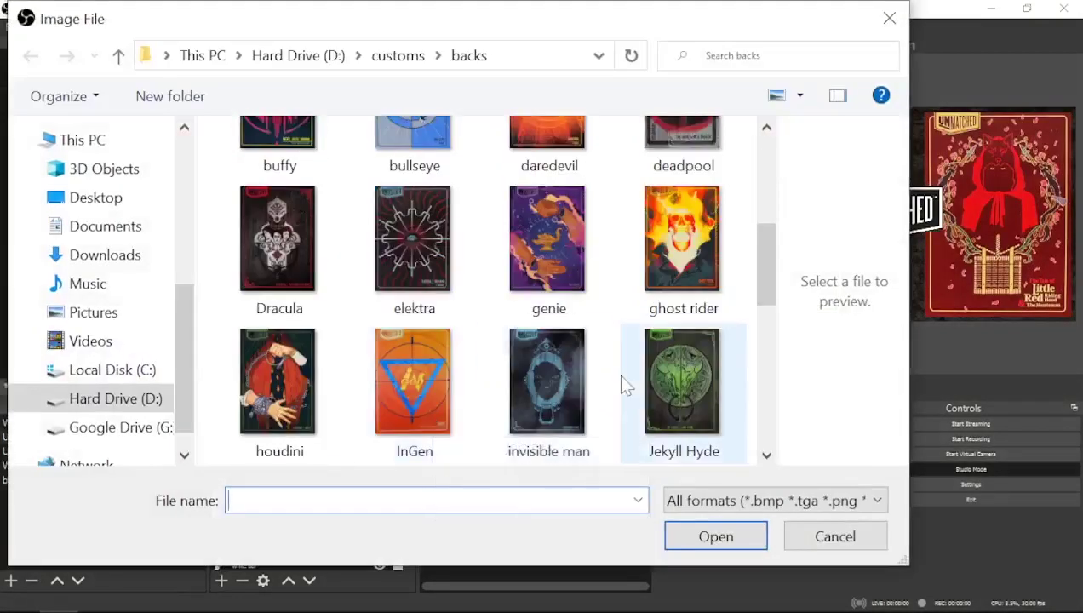
scroll(587, 383, "down", 5)
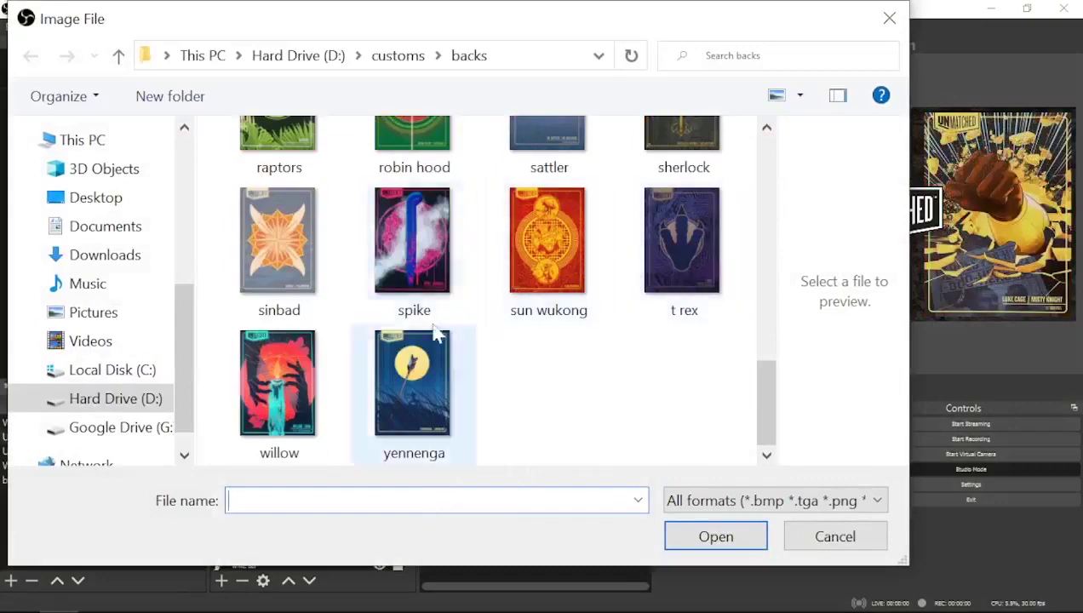
left_click(273, 241)
left_click(714, 538)
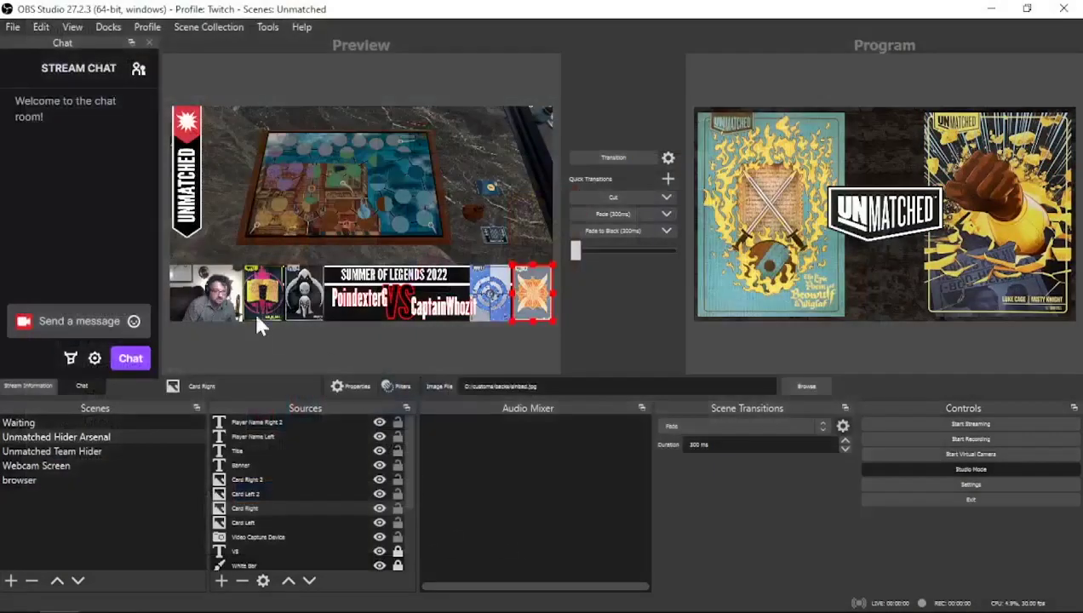
Set the Card Left 2 image source to the houdini card back
left_click(262, 298)
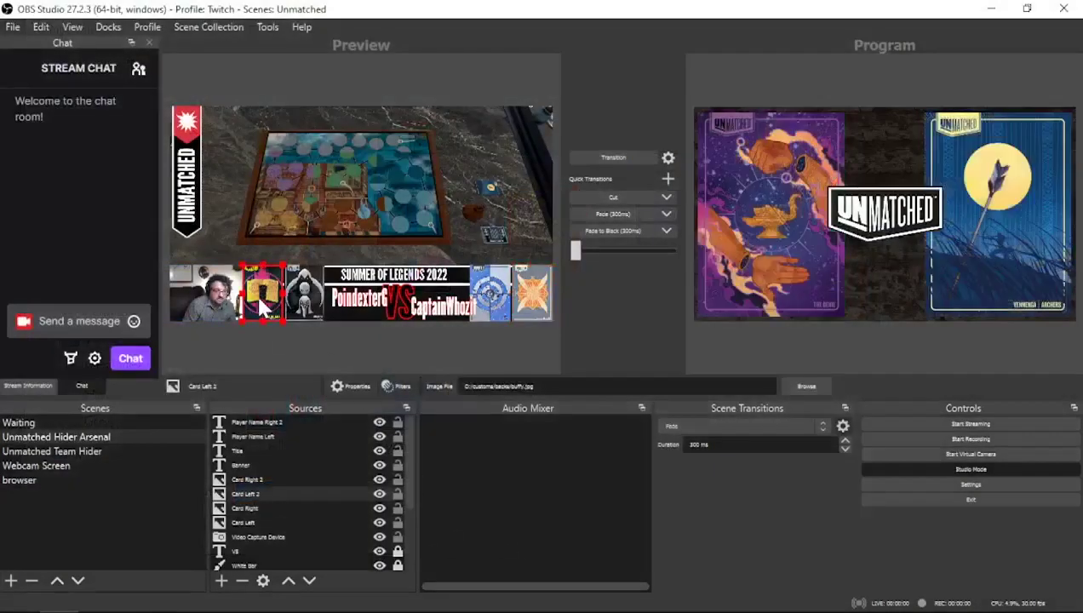
left_click(349, 386)
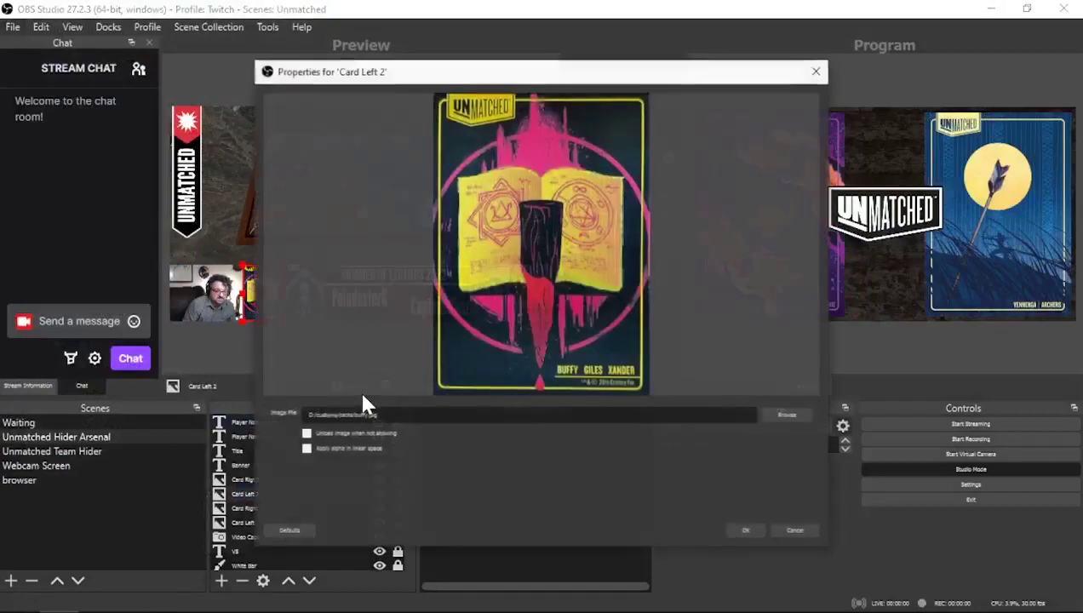
left_click(787, 417)
scroll(528, 281, "down", 5)
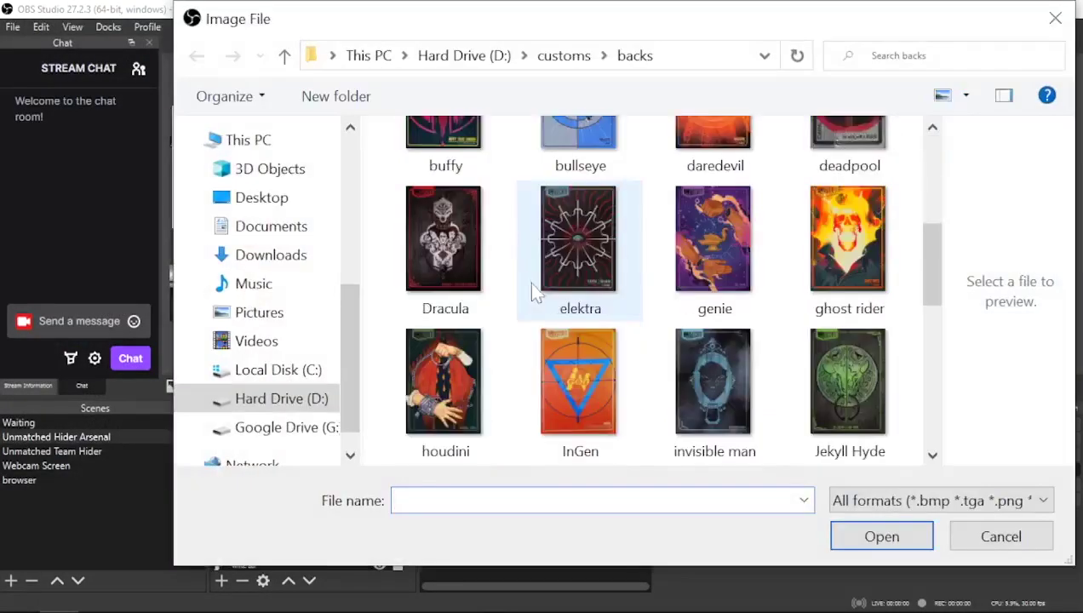
left_click(498, 392)
left_click(882, 537)
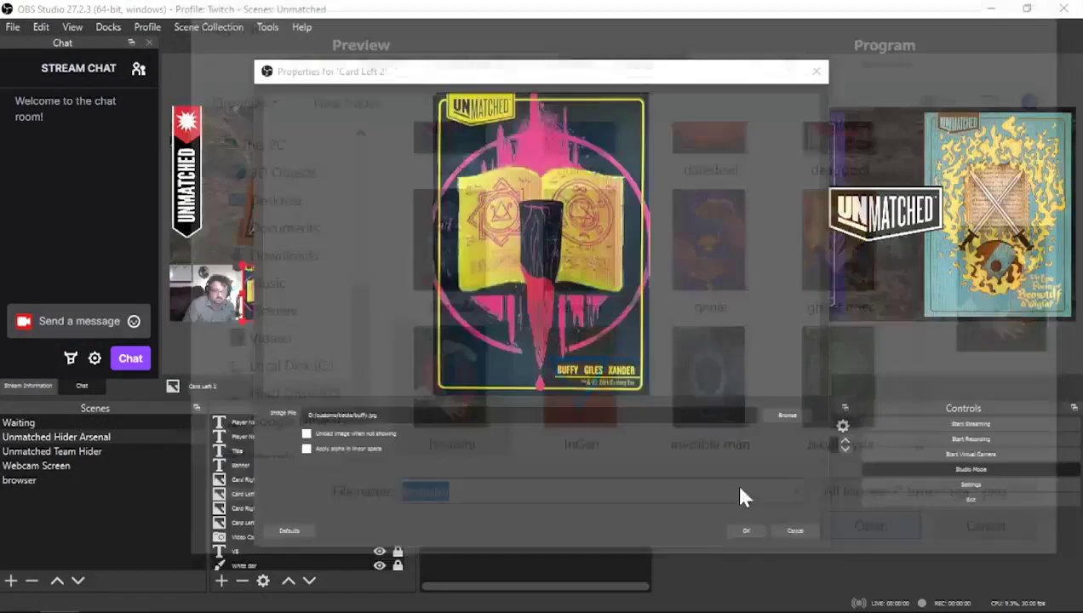
left_click(752, 531)
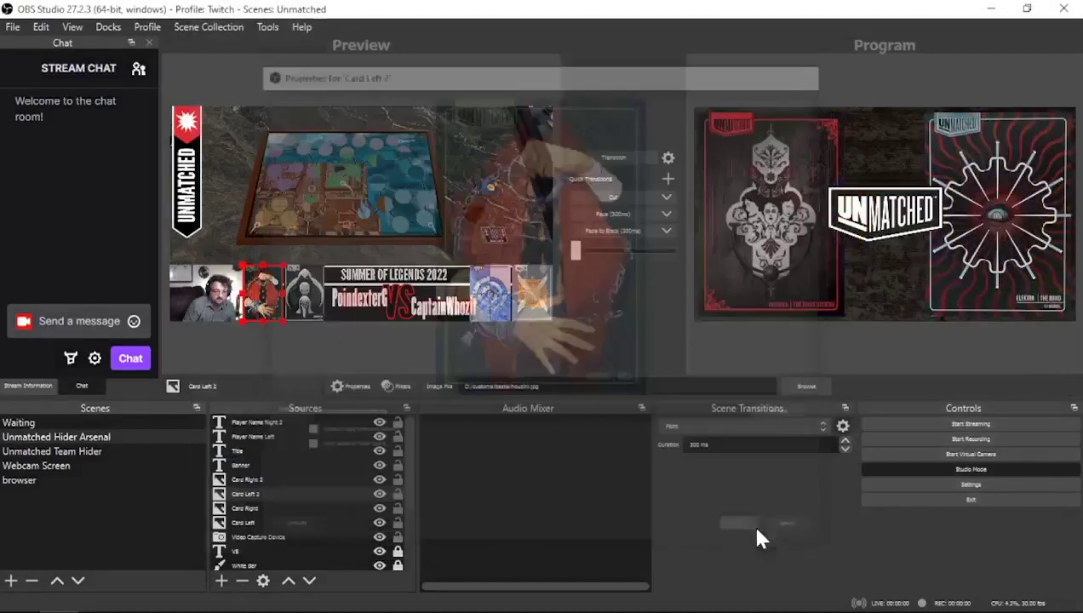
Set the Card Left image source to the genie card back (genie.jpg)
left_click(302, 289)
left_click(343, 385)
left_click(787, 417)
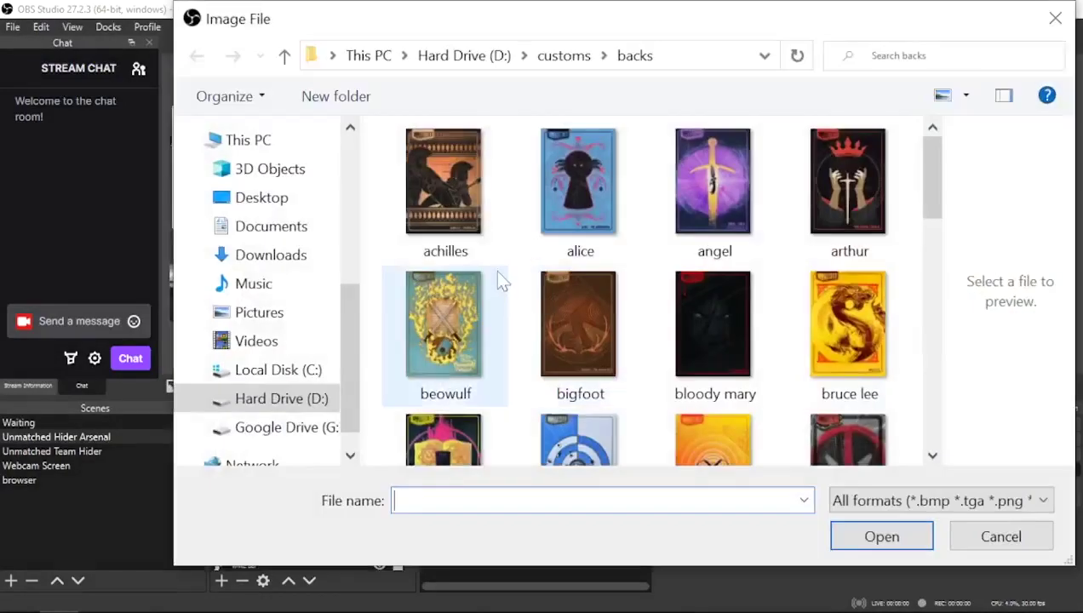
scroll(501, 282, "down", 3)
left_click(706, 383)
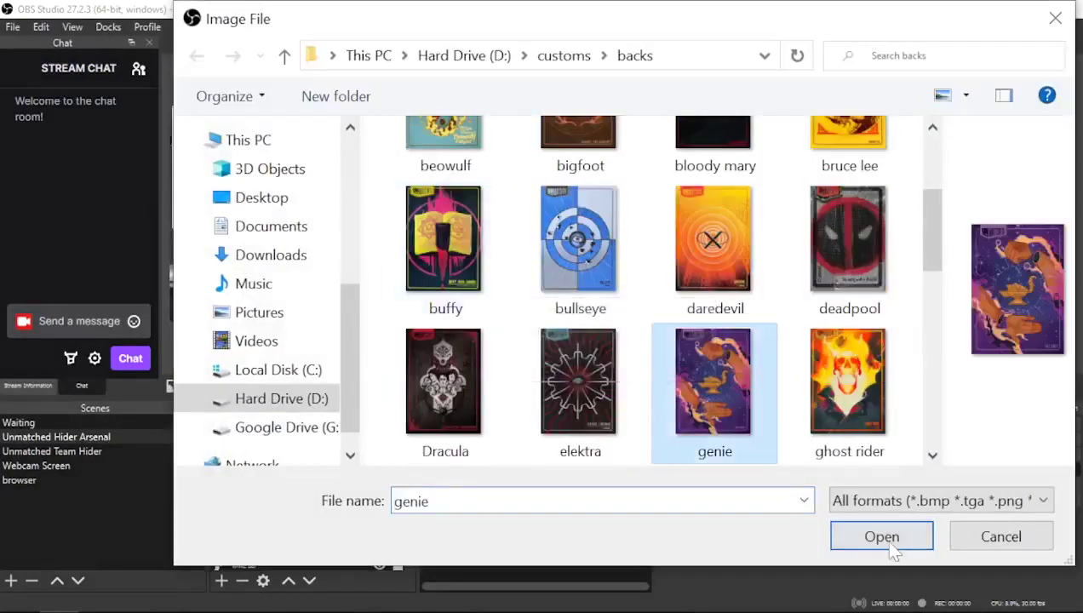
left_click(890, 545)
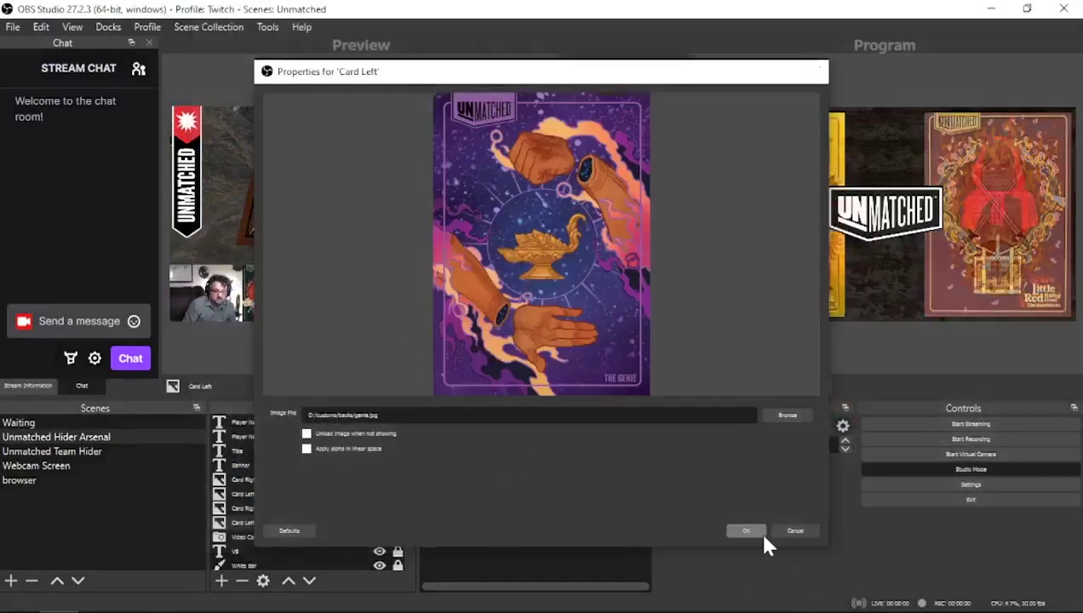
left_click(747, 530)
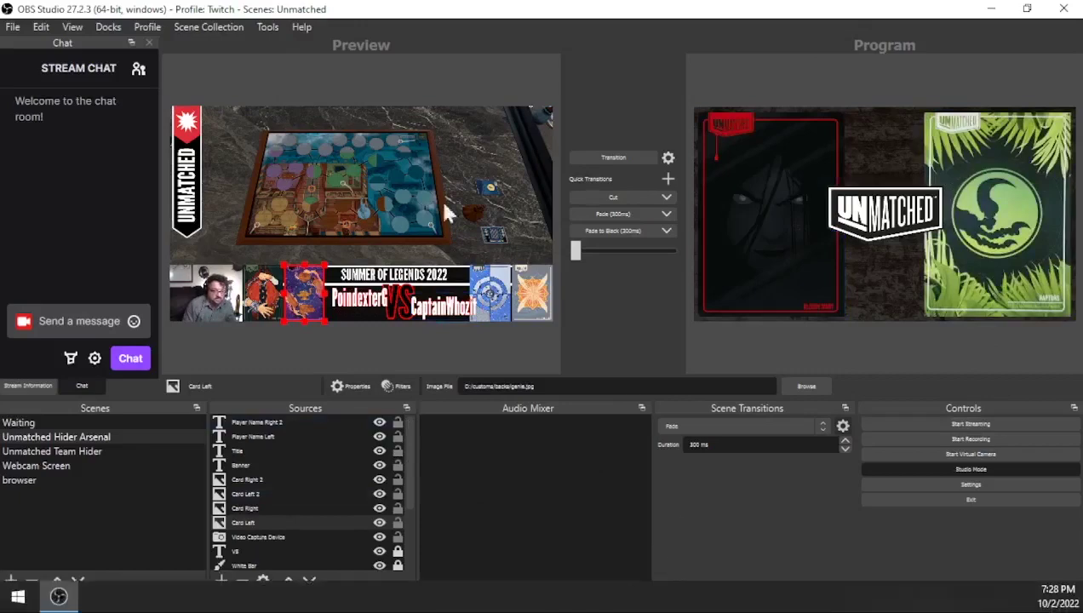
Transition the updated board scene to Program, then leave Studio Mode switched off
left_click(613, 157)
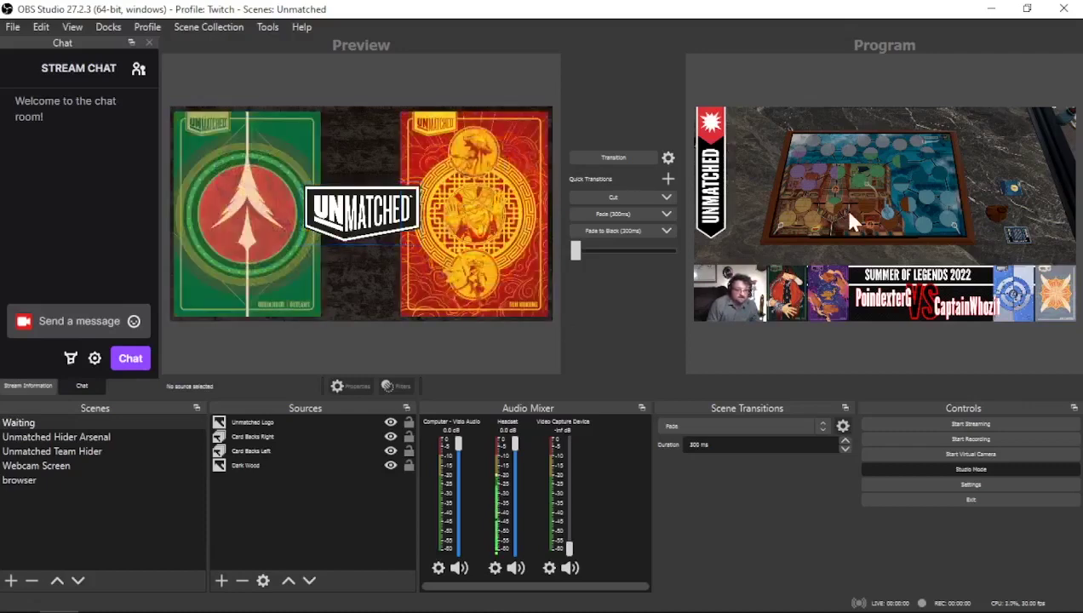
left_click(969, 469)
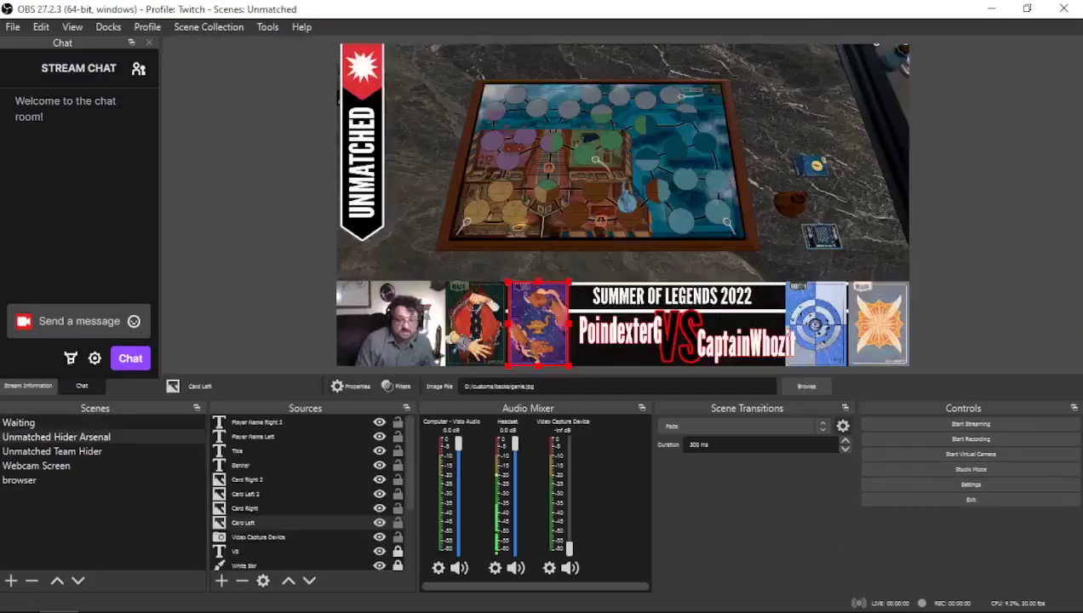
left_click(280, 165)
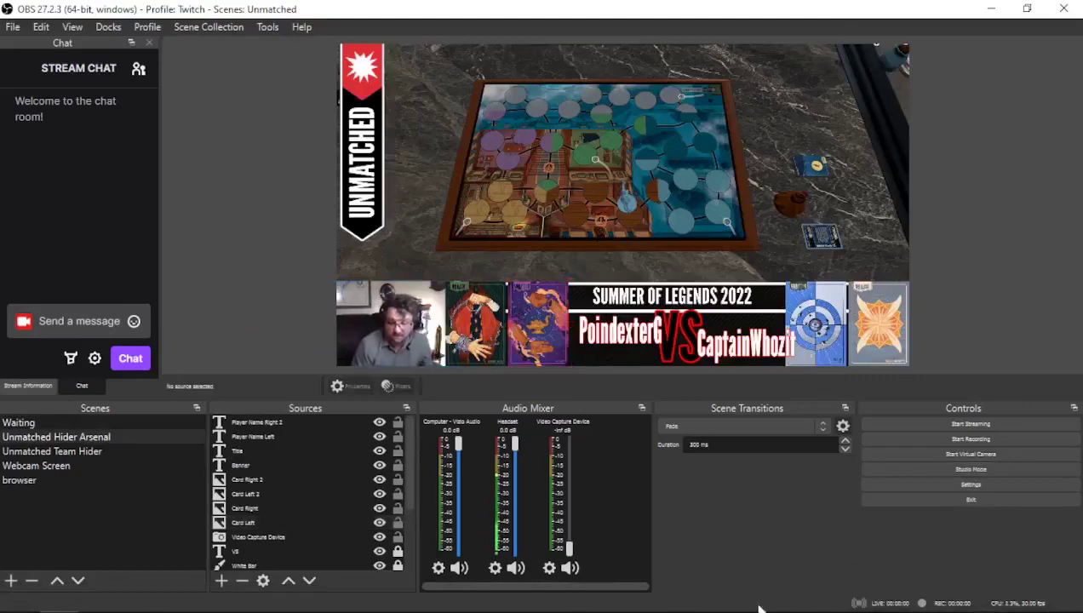
left_click(1002, 473)
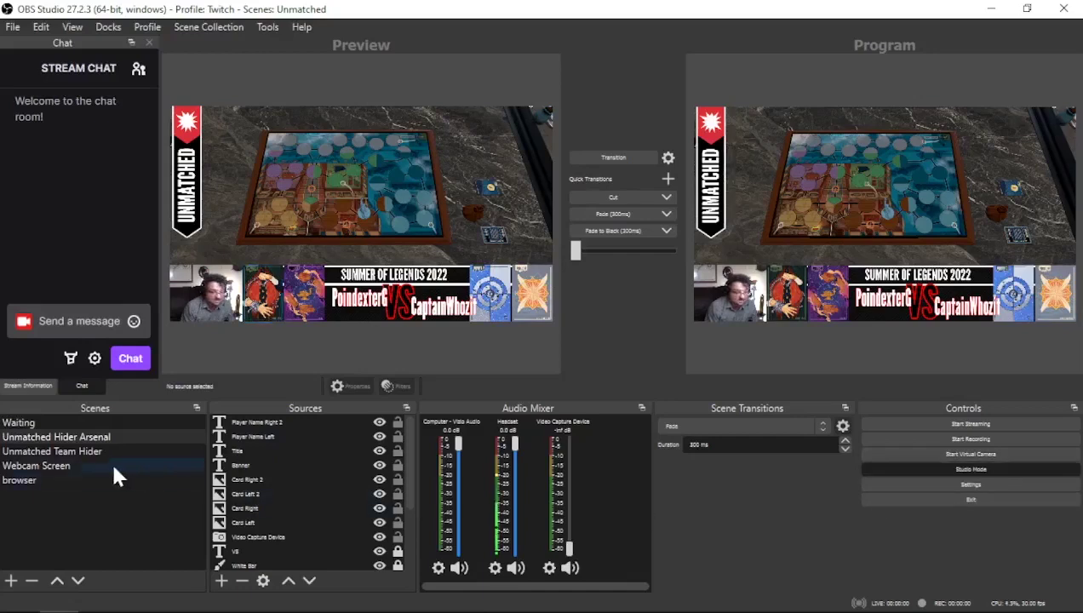
left_click(969, 470)
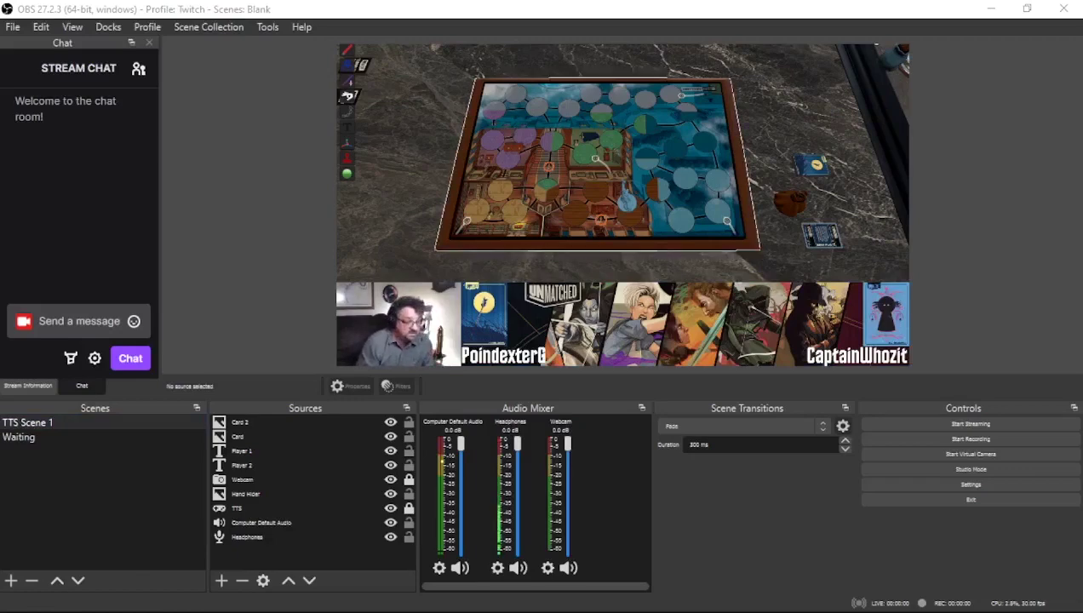
Add a new scene named digital, then dock the Sources panel beside the chat and widen it
left_click(11, 580)
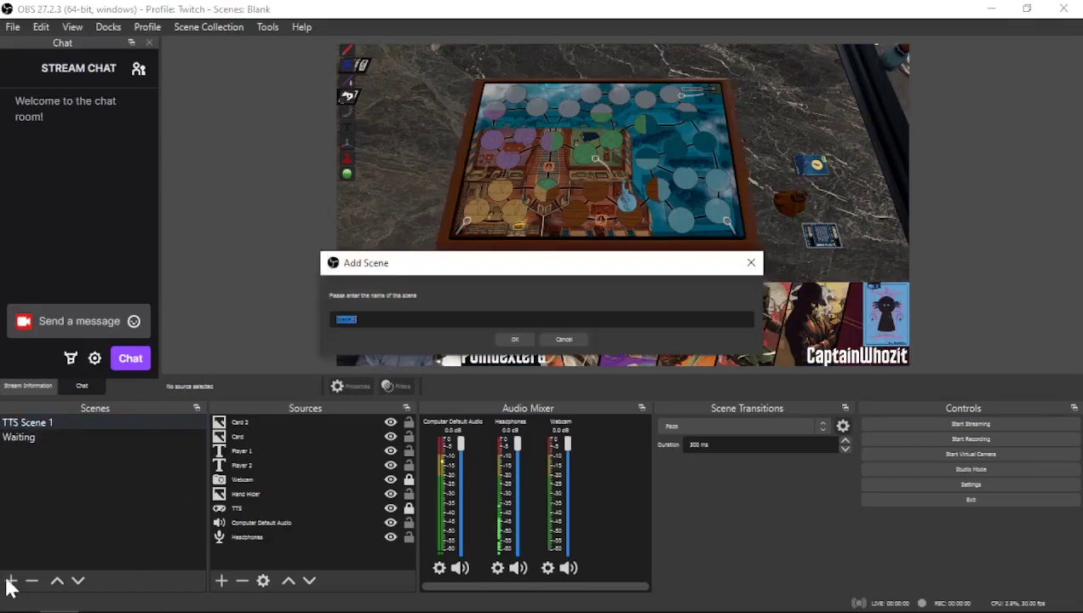
type("al")
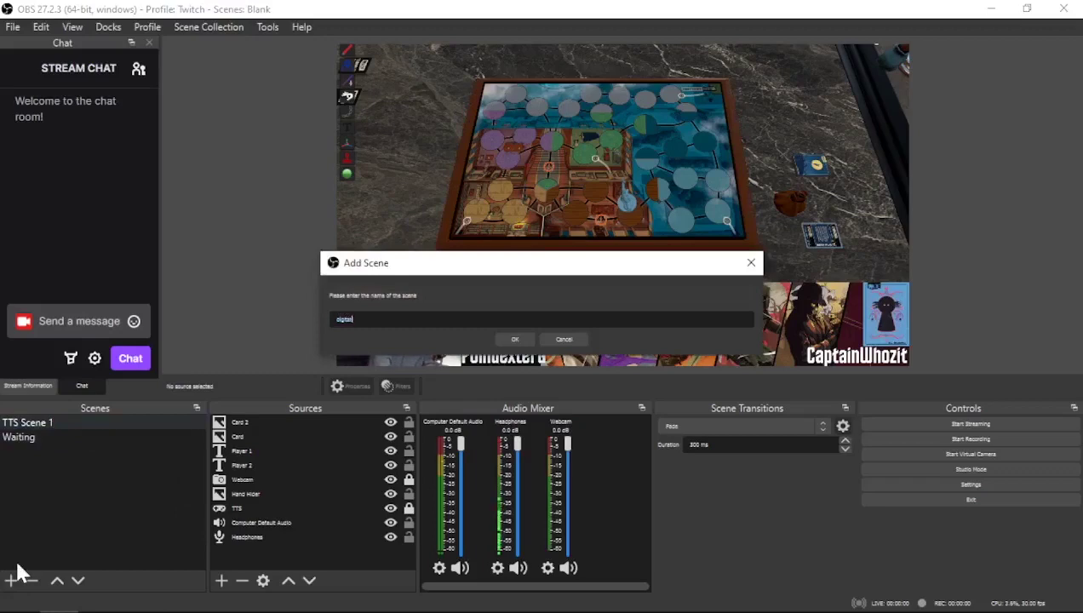
key("Return")
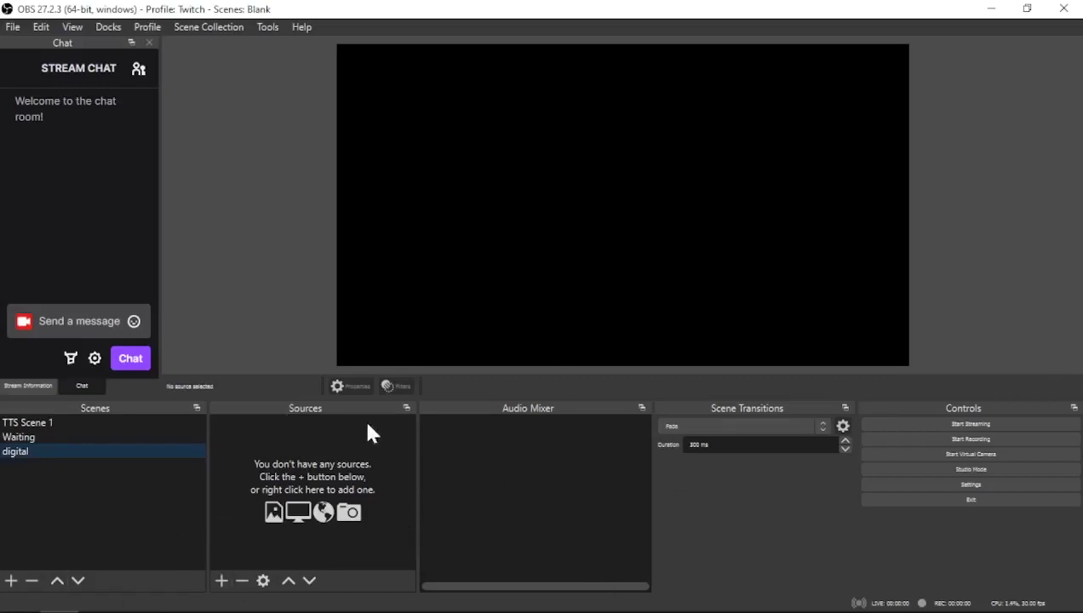
left_click_drag(332, 418, 153, 277)
left_click_drag(290, 259, 352, 261)
Add a Game Capture source named Digital capturing the specific window [Unmatched.exe]: Unmatched
left_click(208, 386)
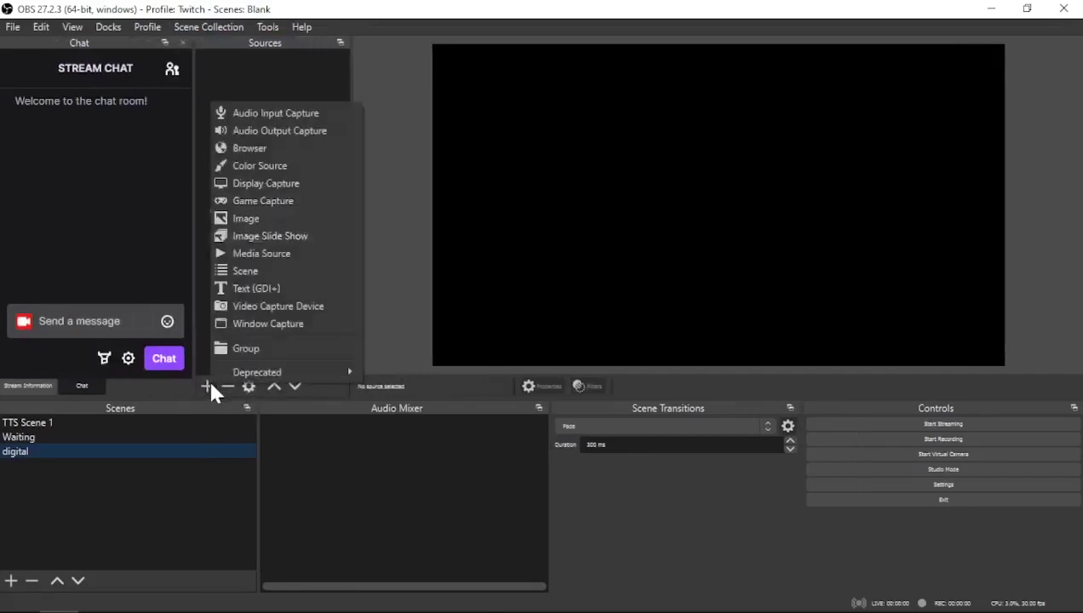
left_click(296, 306)
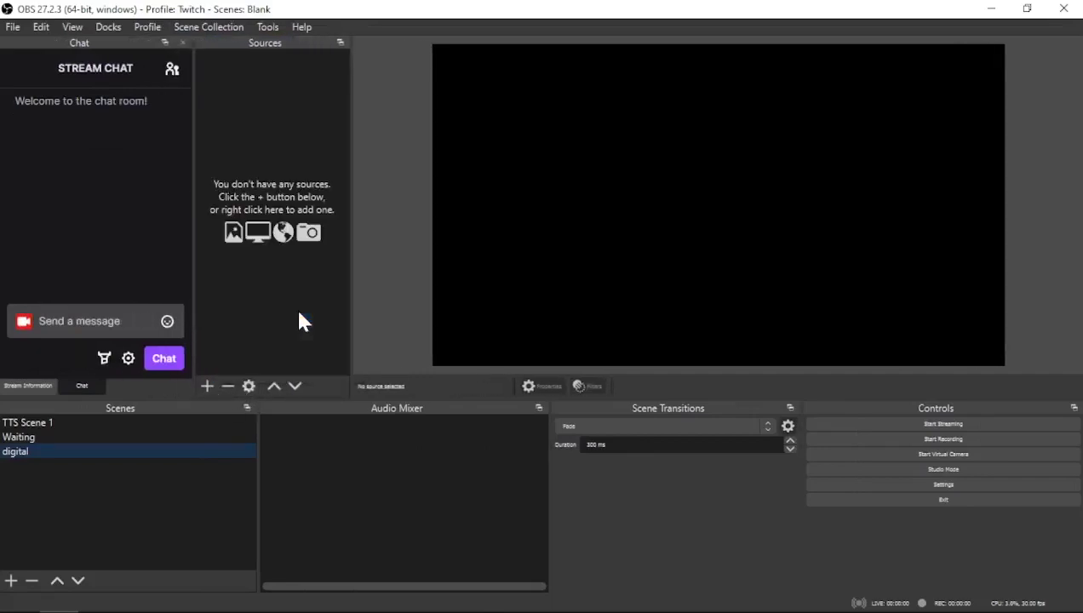
left_click(648, 424)
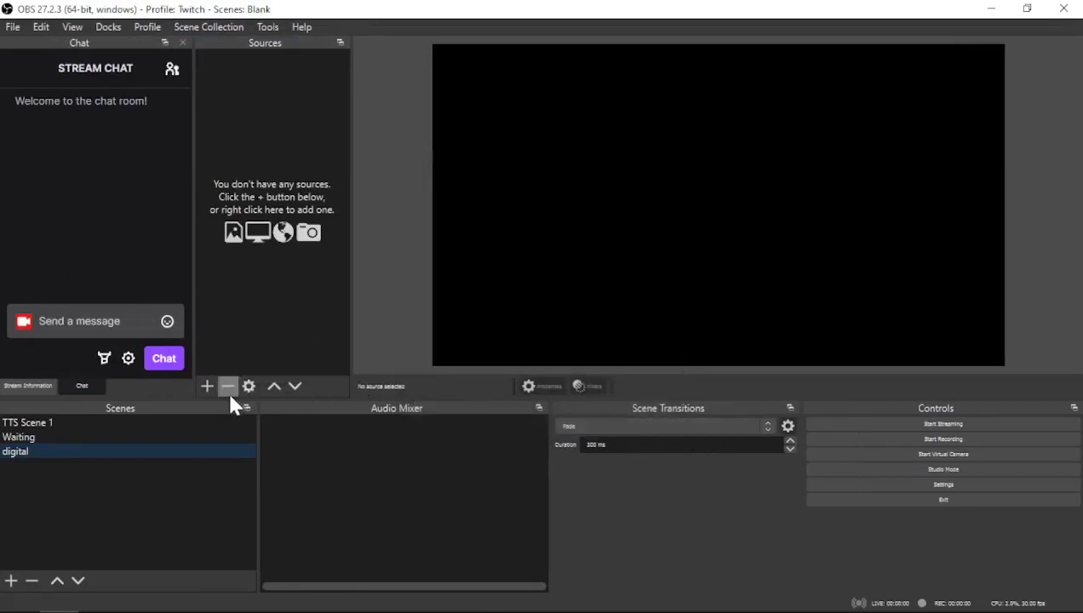
left_click(205, 386)
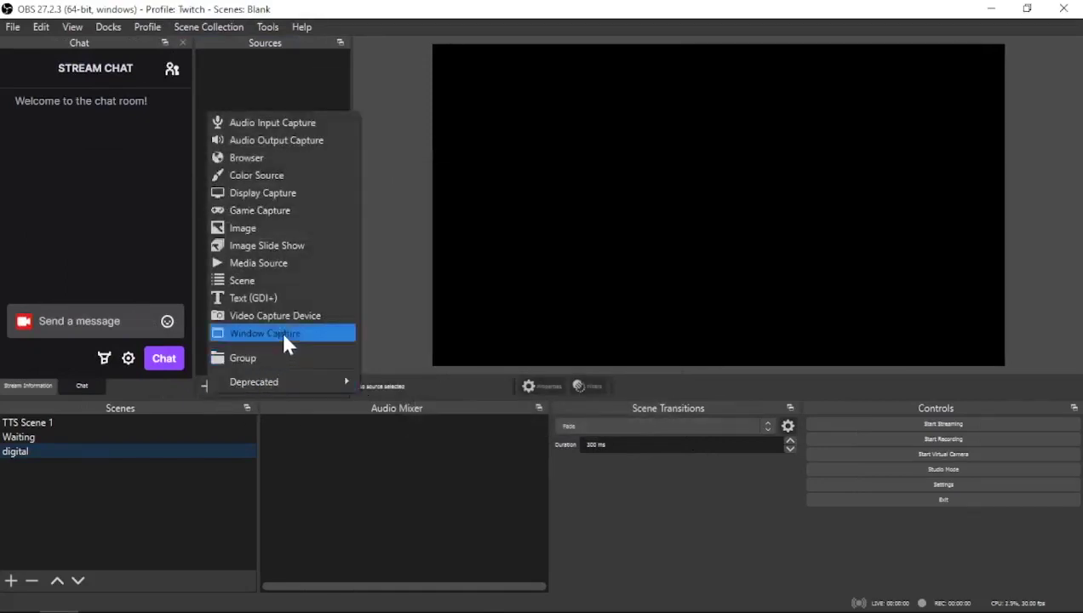
left_click(277, 211)
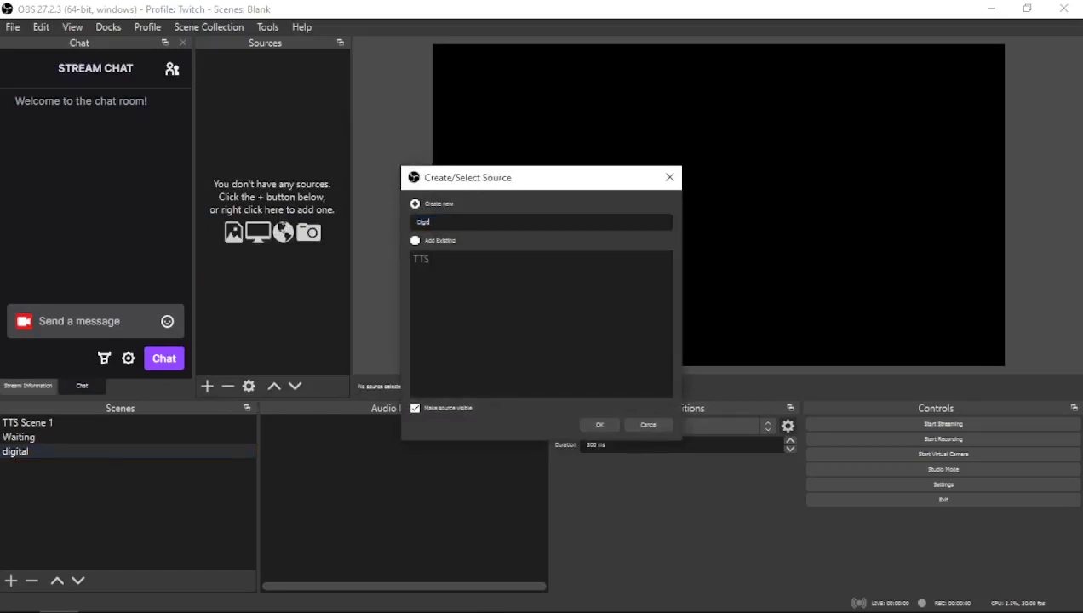
left_click(605, 425)
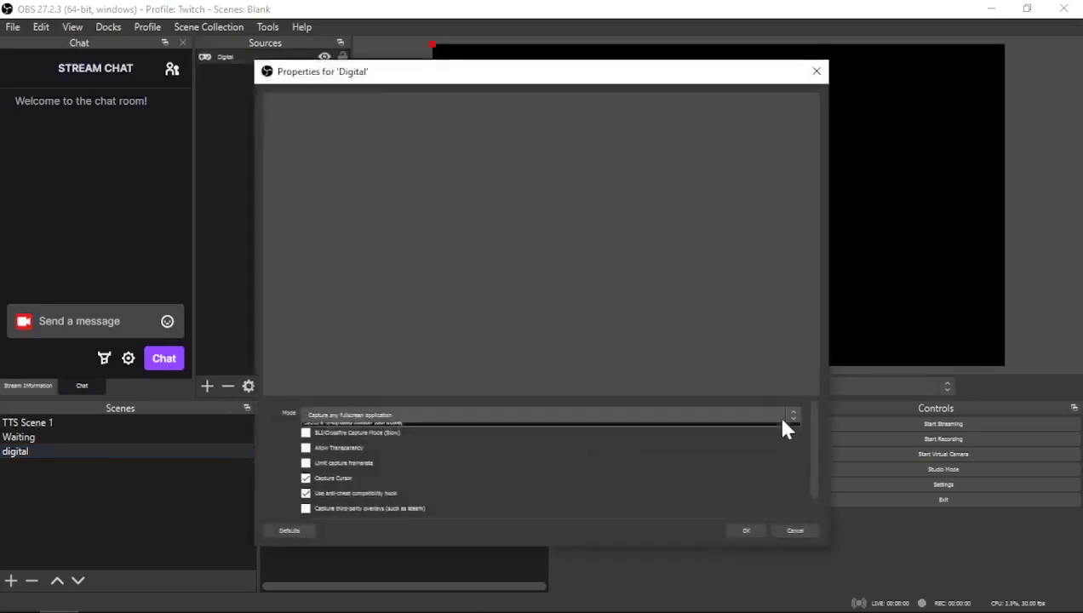
left_click(782, 418)
left_click(402, 434)
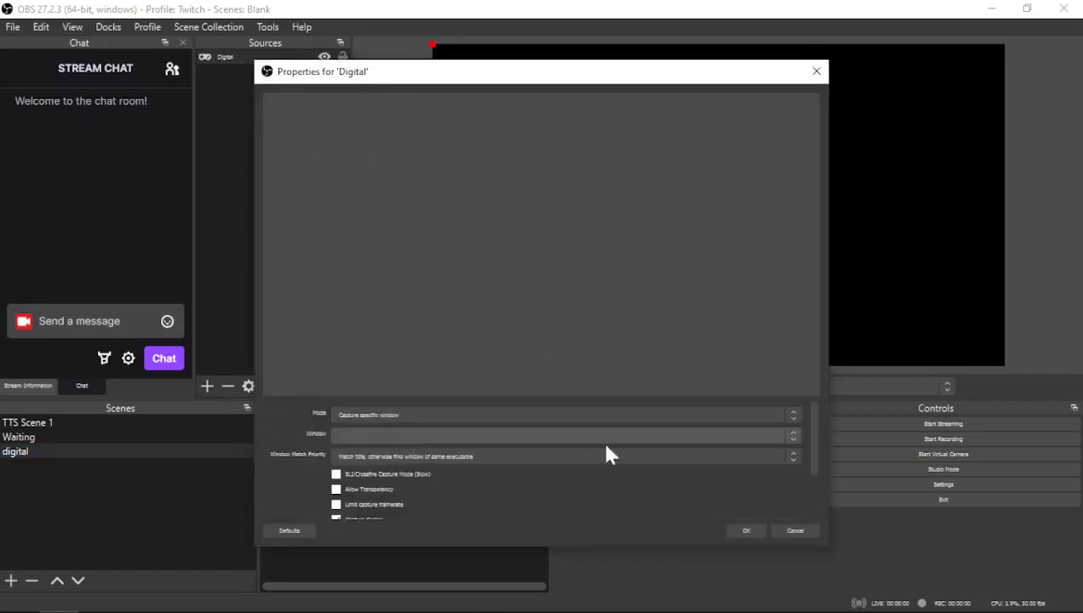
left_click(793, 436)
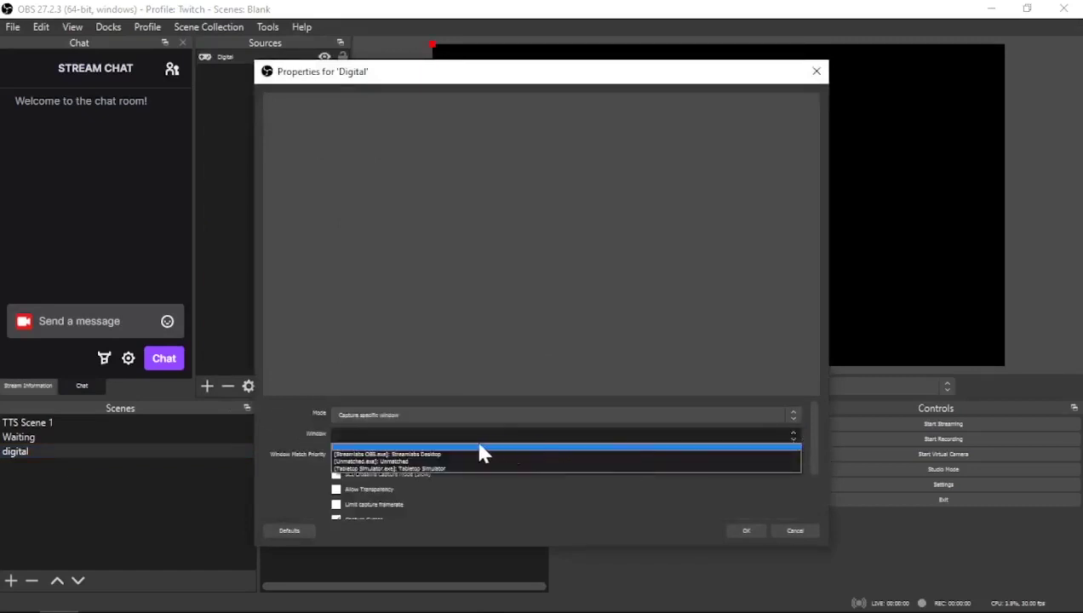
left_click(427, 461)
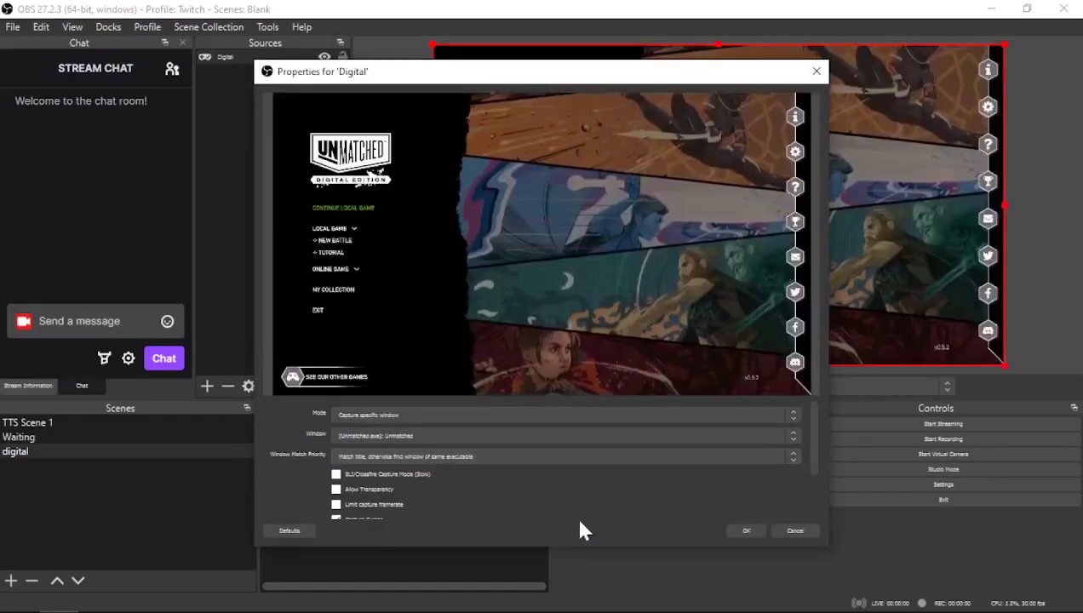
left_click(743, 531)
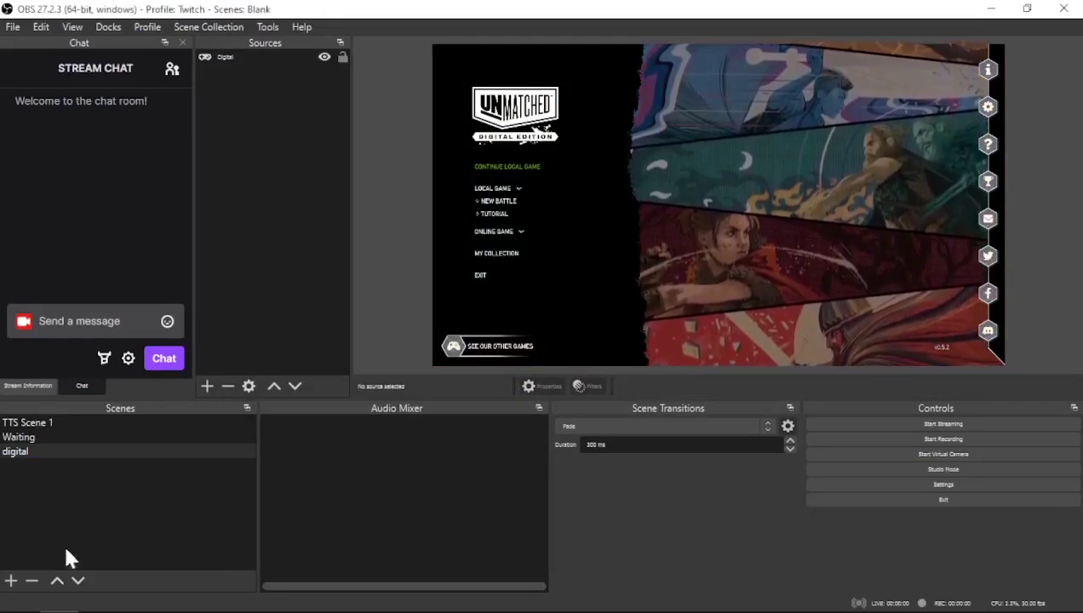
Add the existing Headphones audio input capture to the scene
left_click(11, 580)
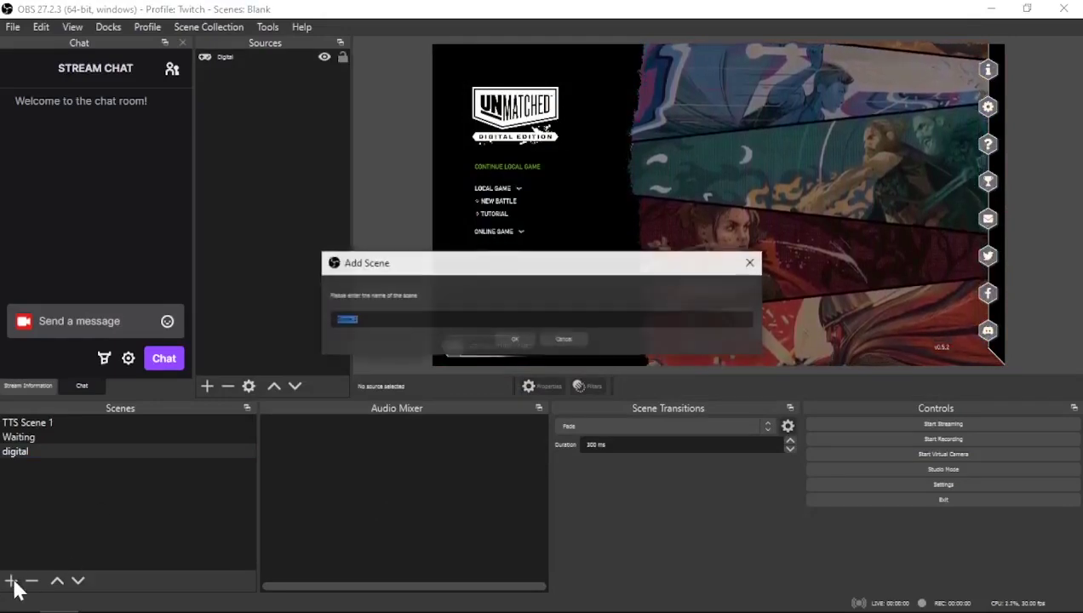
left_click(561, 340)
left_click(206, 387)
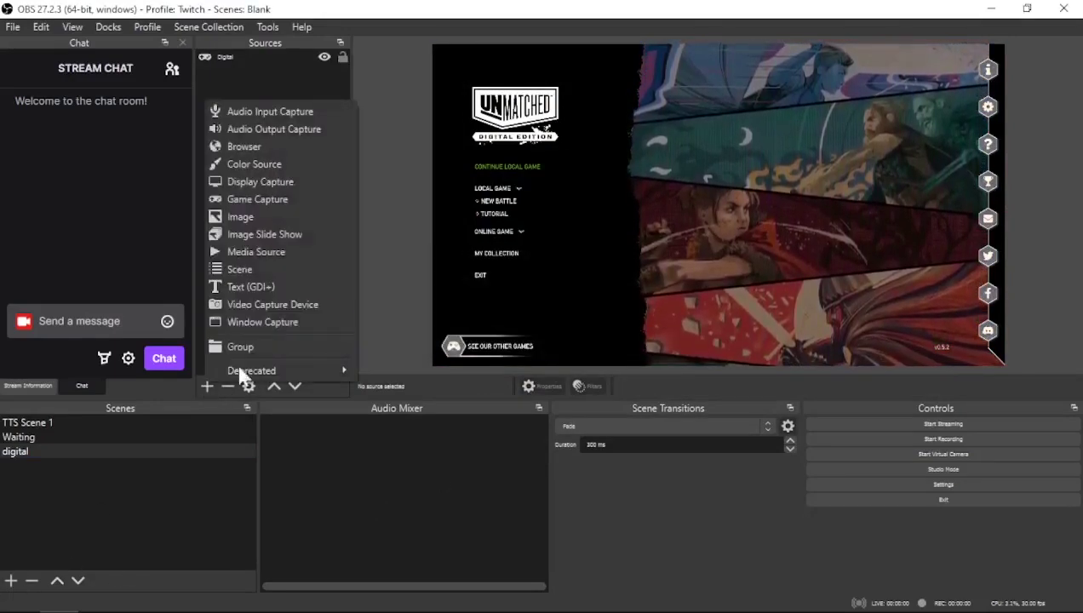
left_click(297, 112)
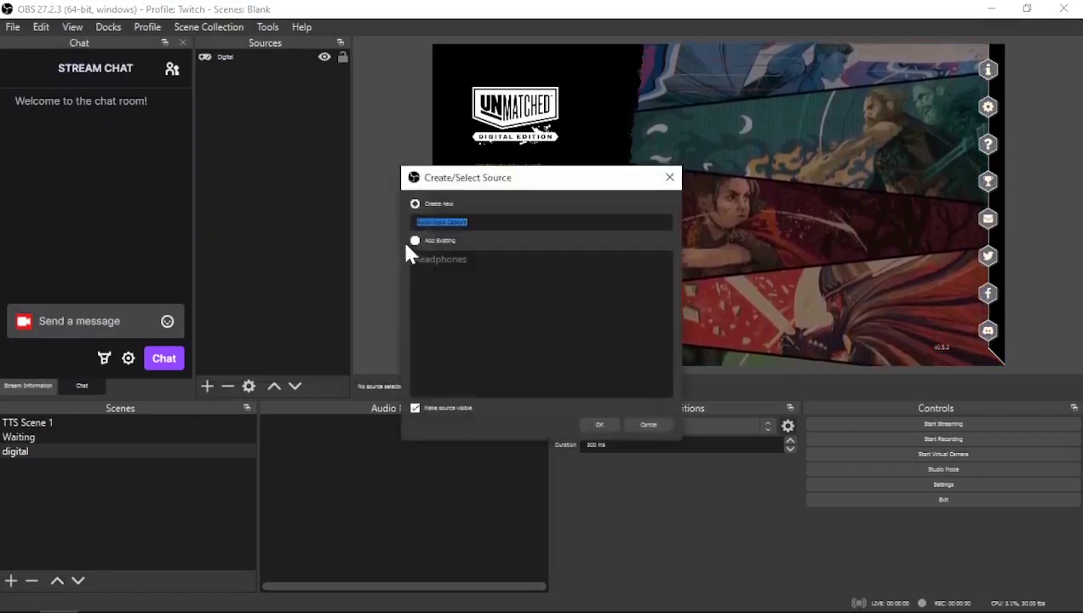
left_click(598, 426)
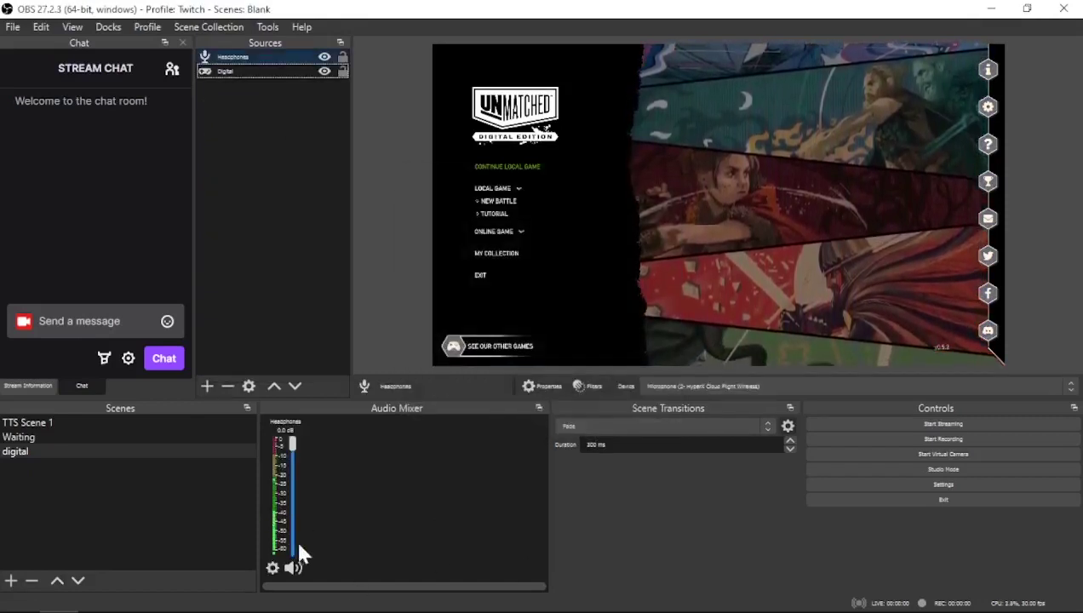
Add the existing Computer Default Audio output capture to the scene
left_click(206, 387)
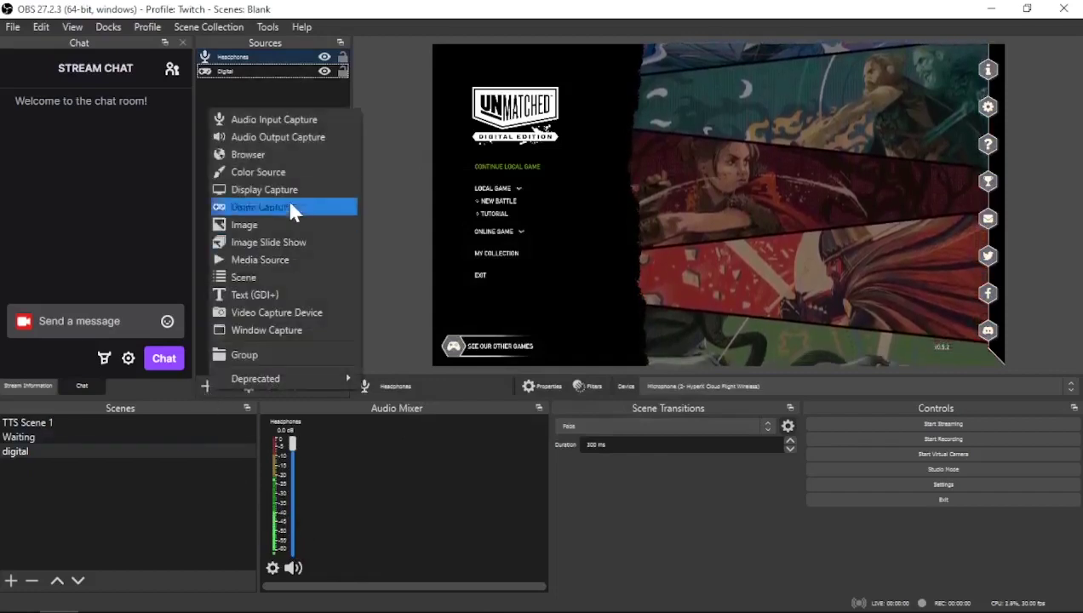
left_click(286, 138)
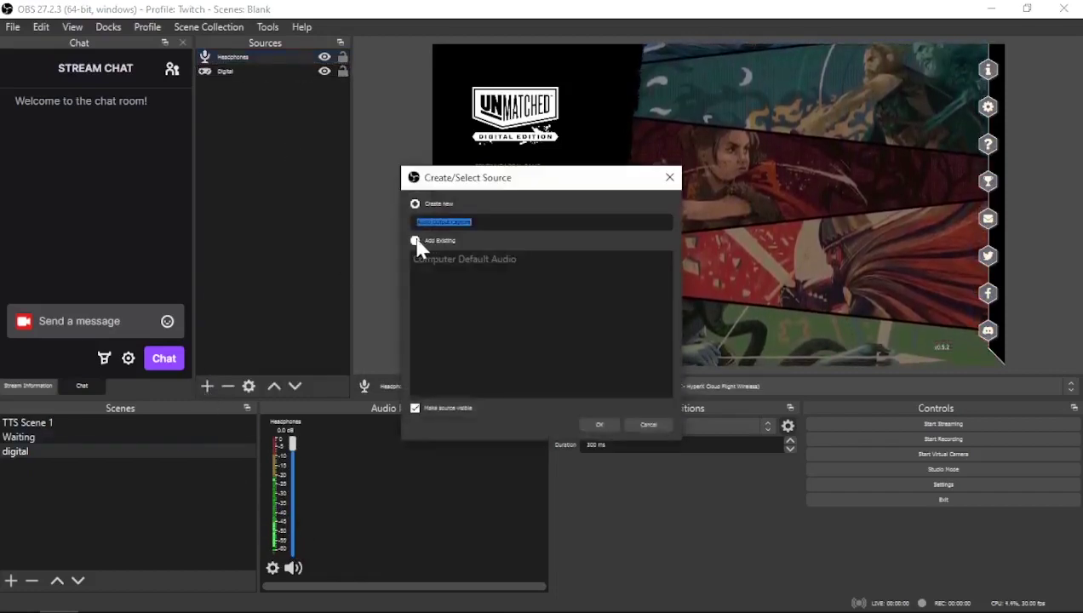
left_click(449, 262)
left_click(597, 425)
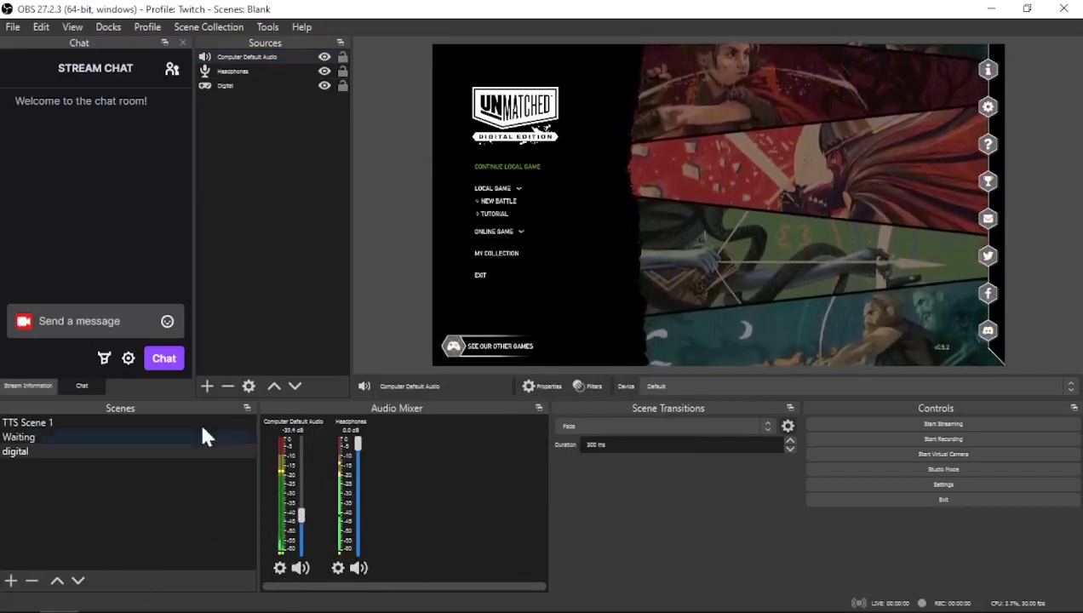
Add the existing Webcam video capture device to the scene
left_click(207, 386)
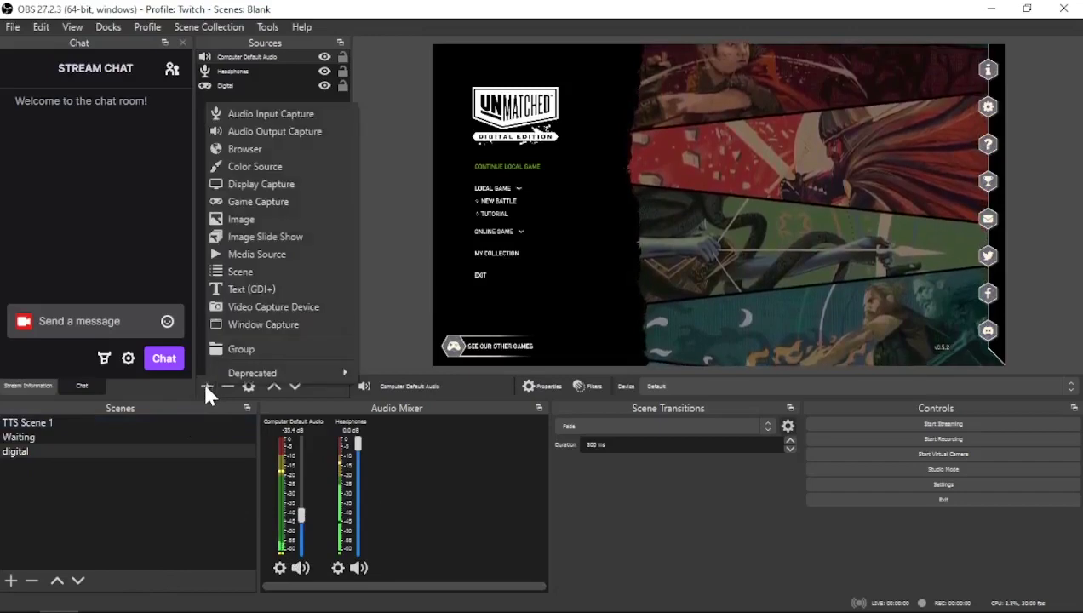
left_click(291, 307)
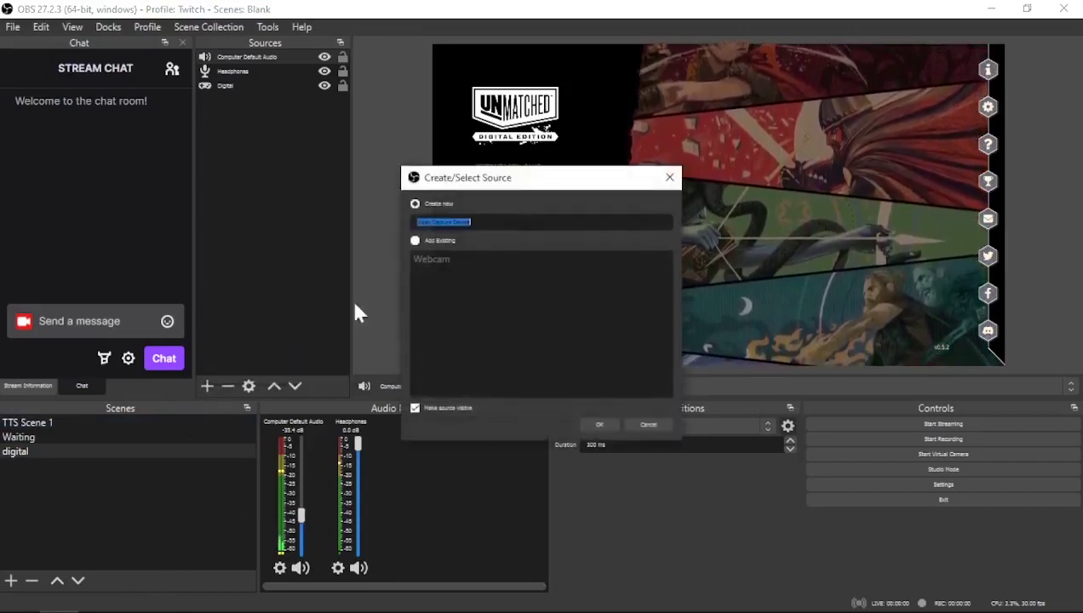
left_click(430, 258)
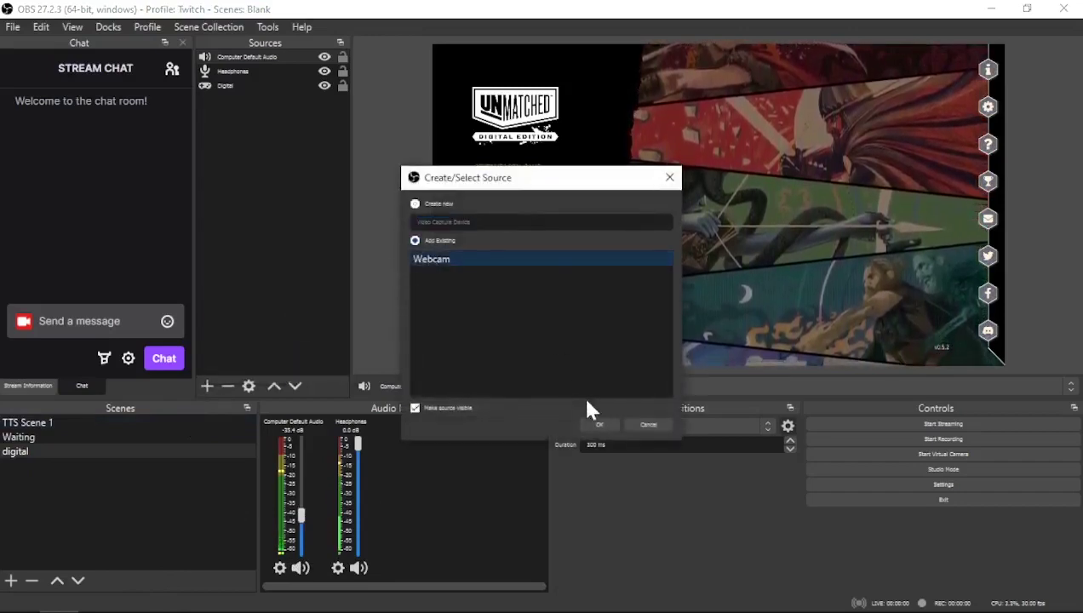
left_click(600, 424)
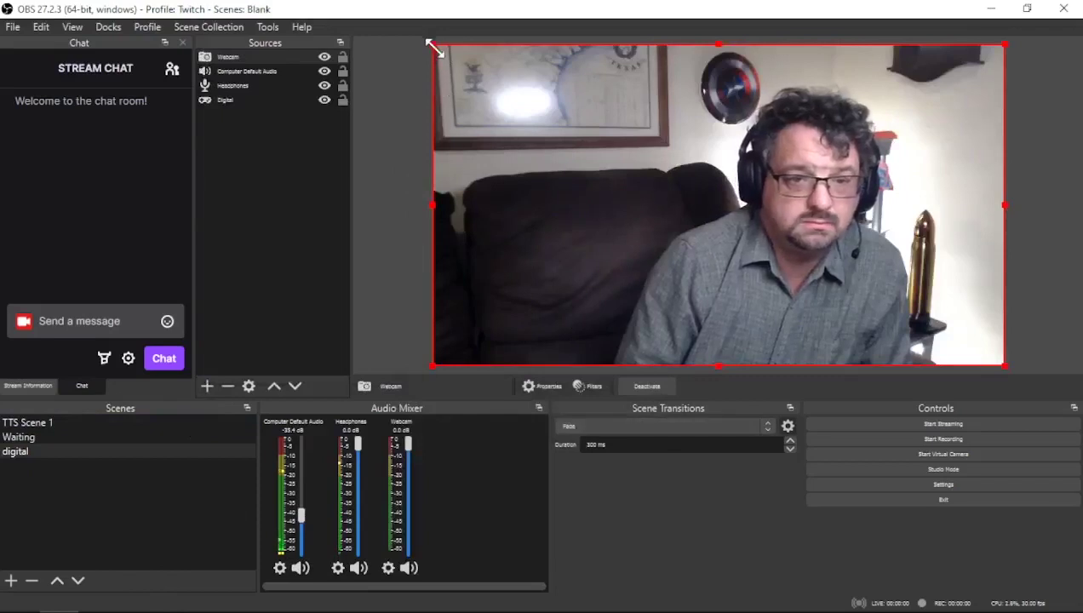
Shrink the Webcam into a small box in the preview's bottom-right corner
left_click_drag(459, 61, 837, 278)
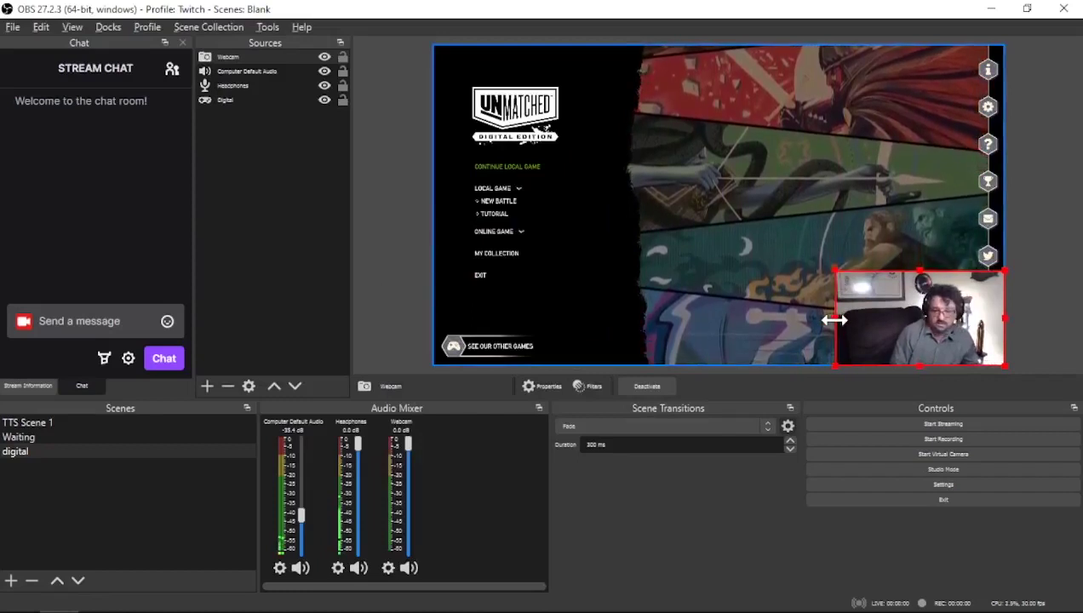
left_click_drag(834, 319, 877, 332)
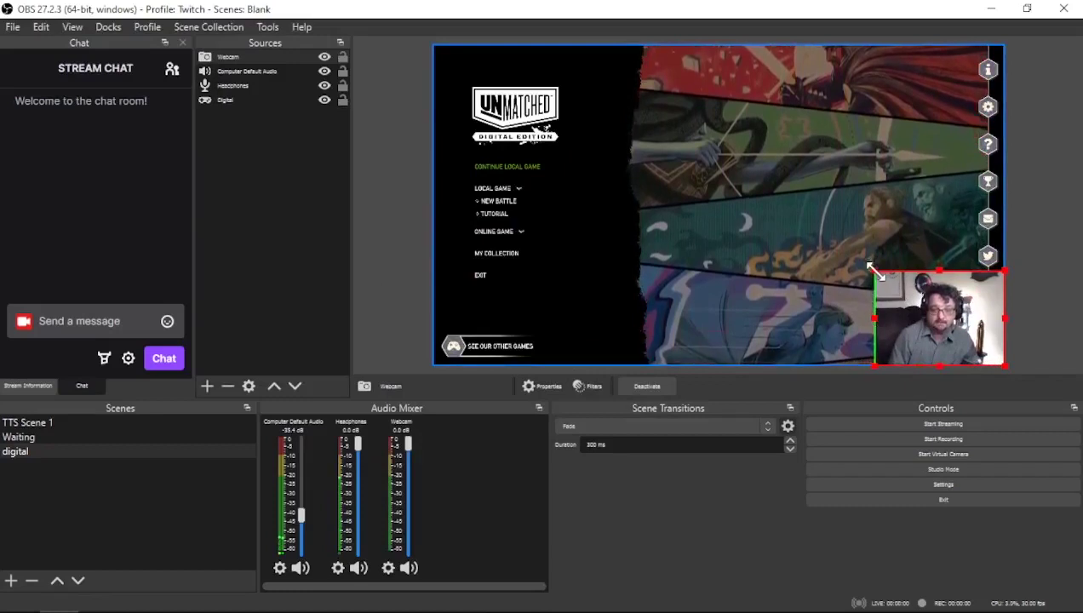
left_click_drag(875, 272, 886, 284)
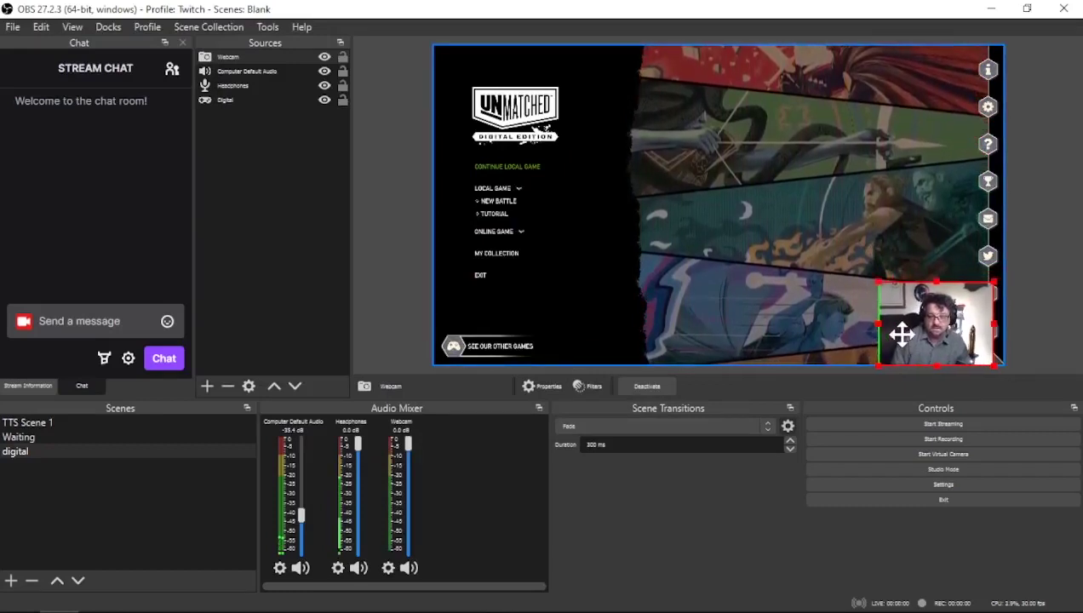
left_click(842, 264)
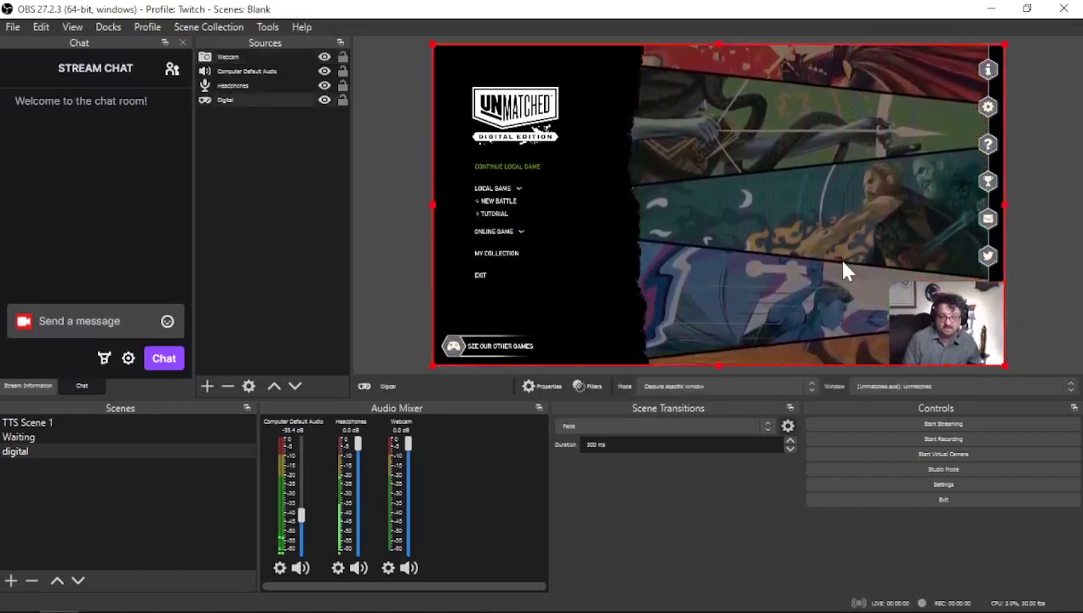
Create a Color Source set to dark grey #464646
left_click(206, 386)
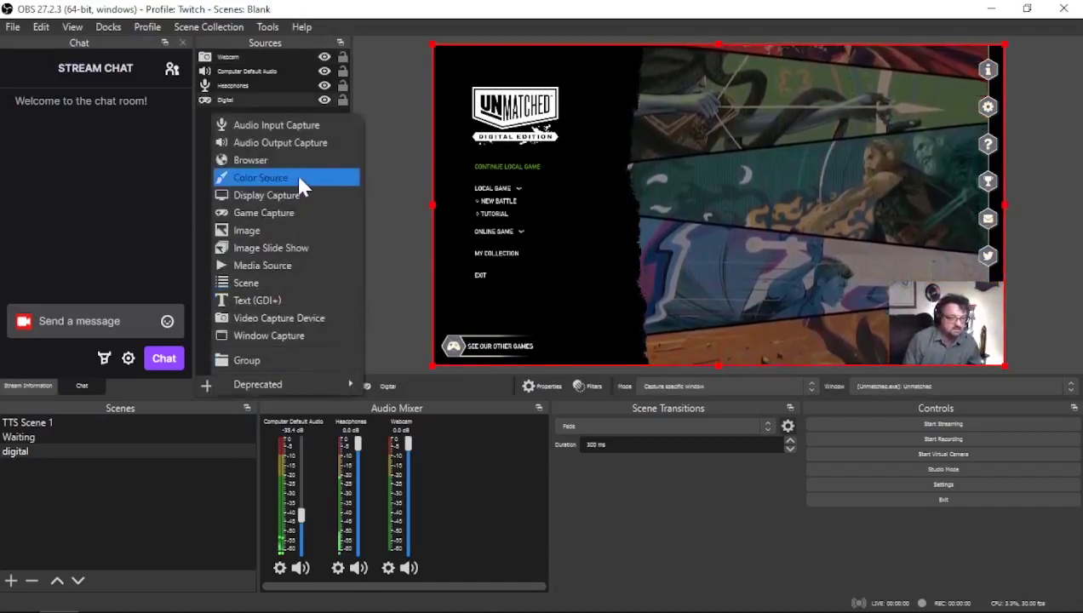
left_click(298, 177)
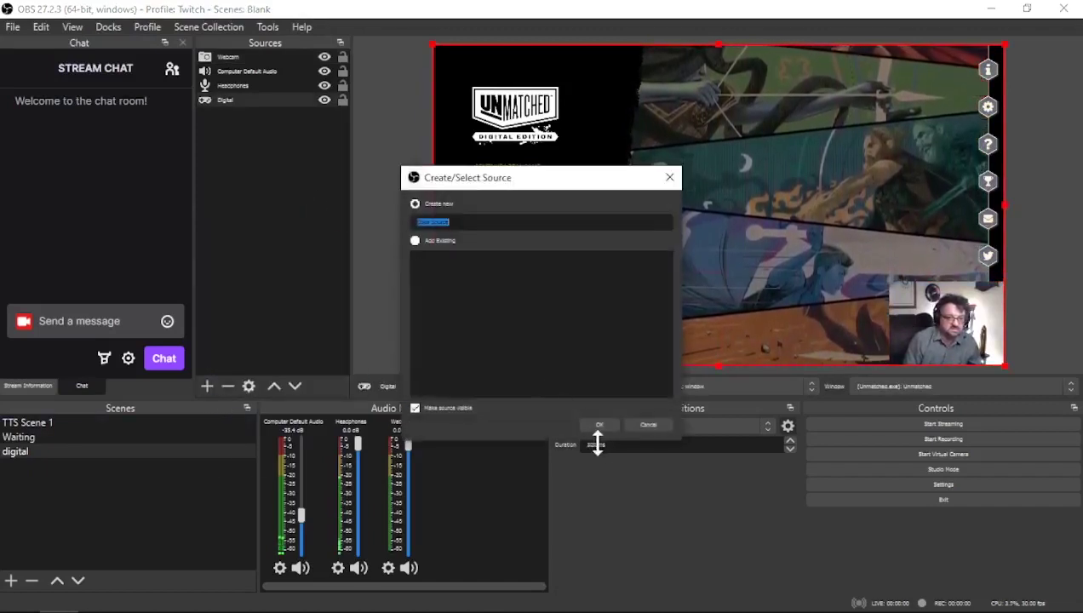
left_click(600, 424)
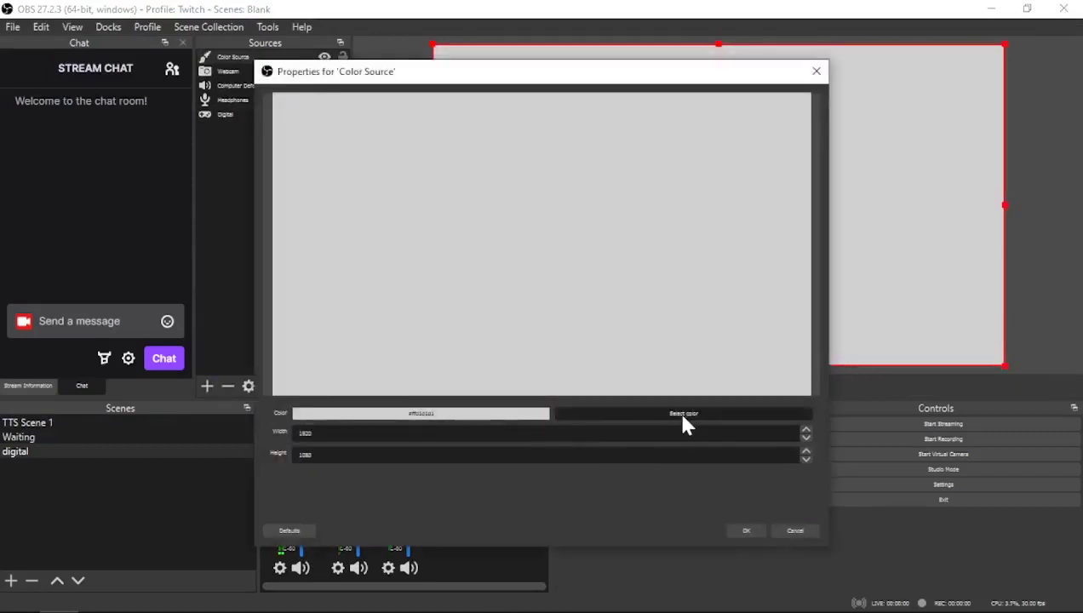
left_click(676, 412)
left_click_drag(740, 232, 734, 281)
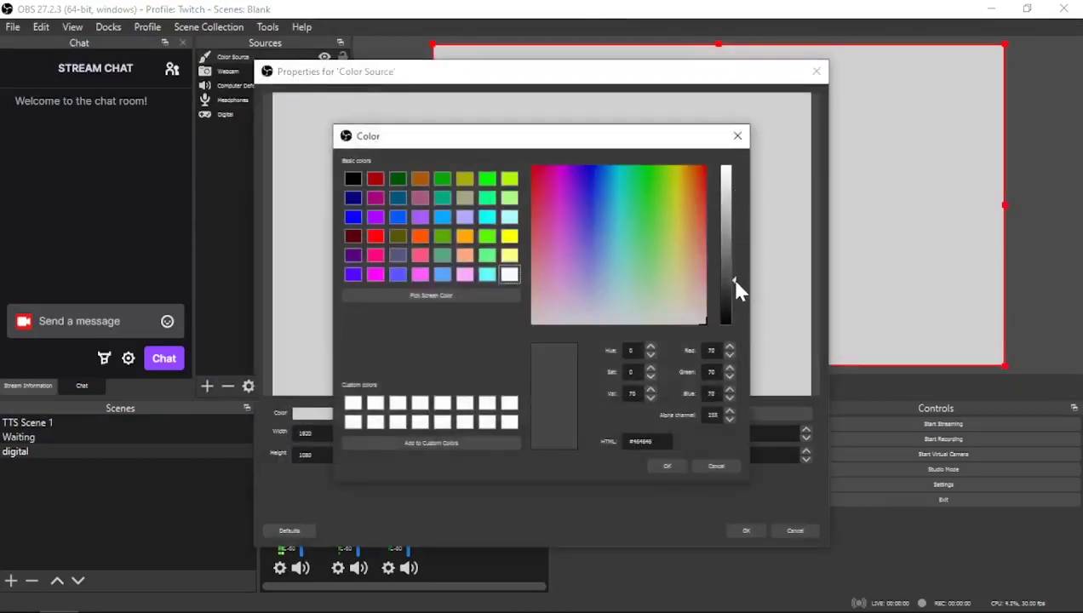
left_click(666, 467)
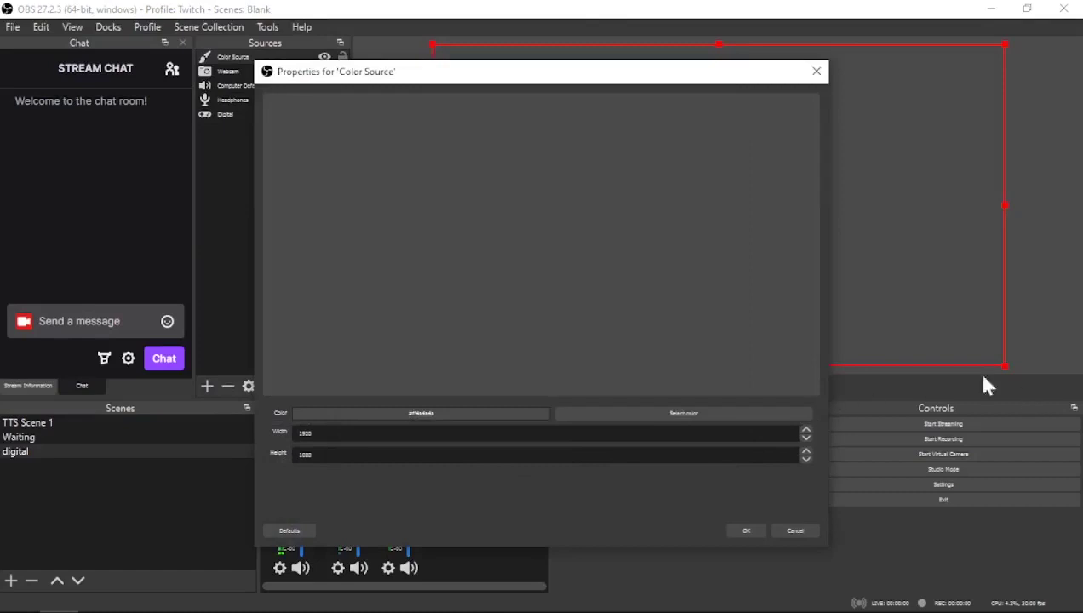
left_click(741, 535)
Shrink the grey block into a strip above the webcam and layer it beneath Webcam
left_click_drag(1002, 366, 955, 270)
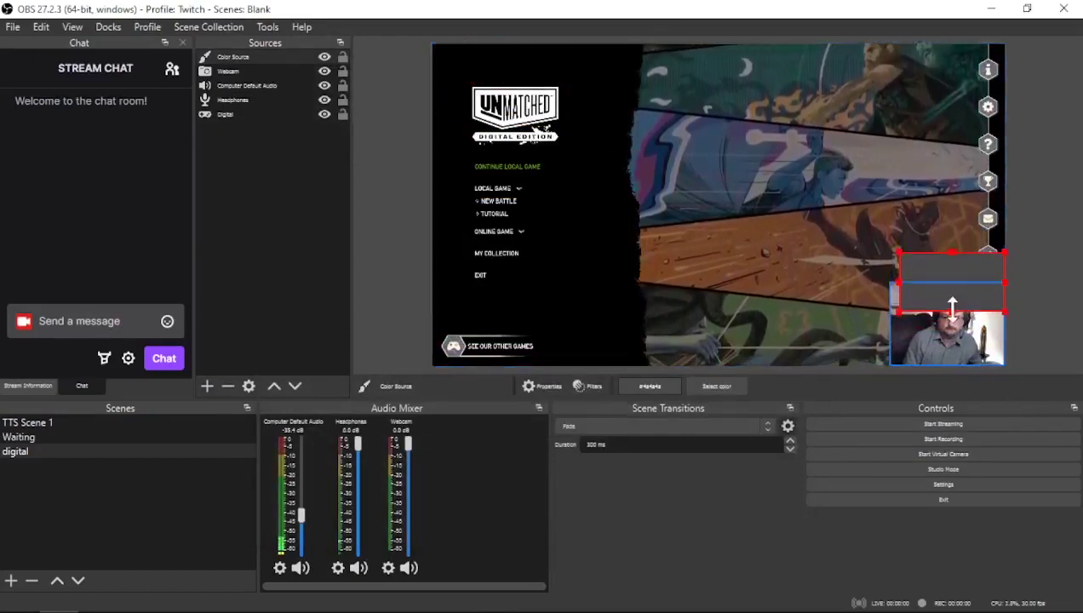
left_click_drag(952, 307, 952, 288)
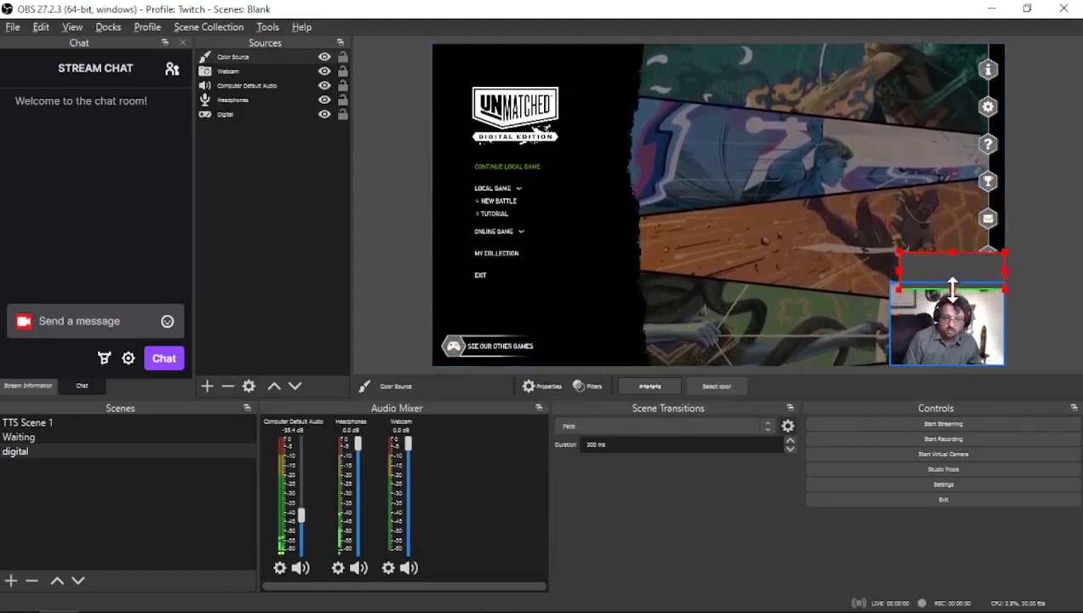
left_click(268, 138)
left_click_drag(257, 58, 256, 78)
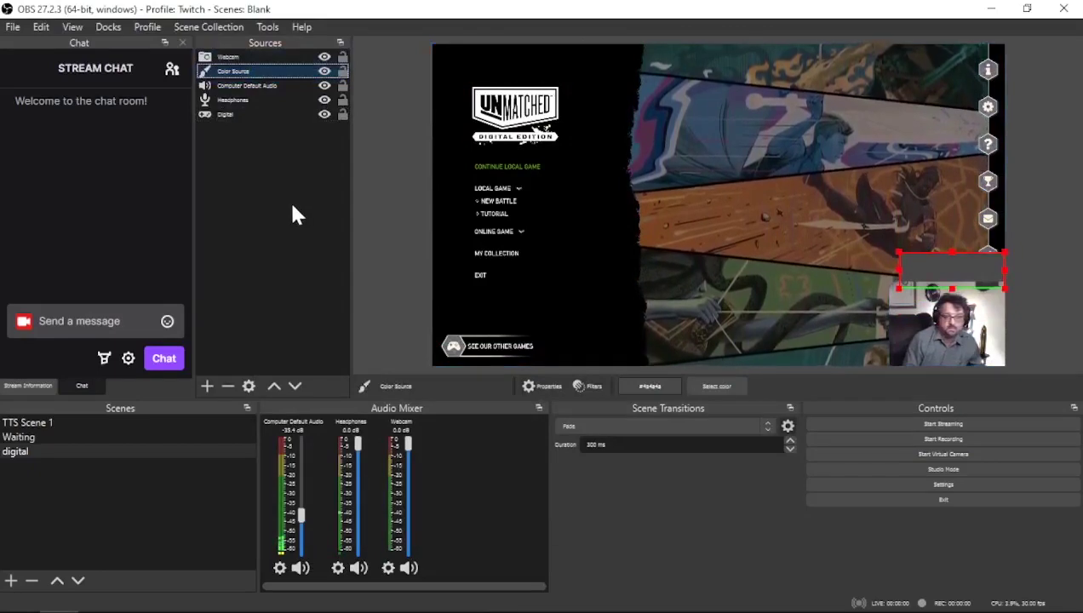
Add the existing Player 1 text label and scale it small onto the grey bar
left_click(207, 385)
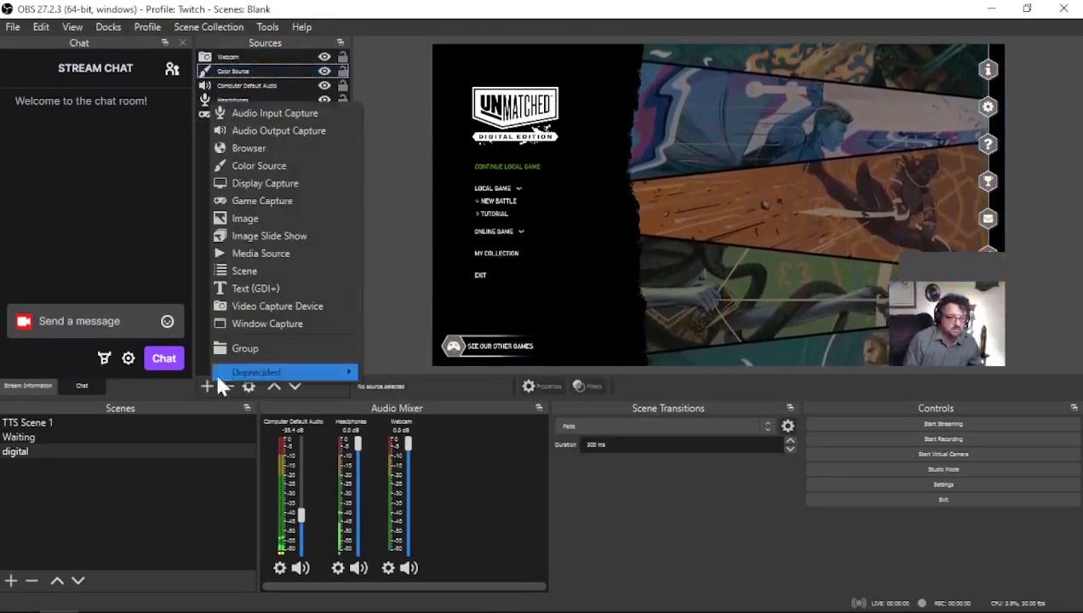
left_click(261, 288)
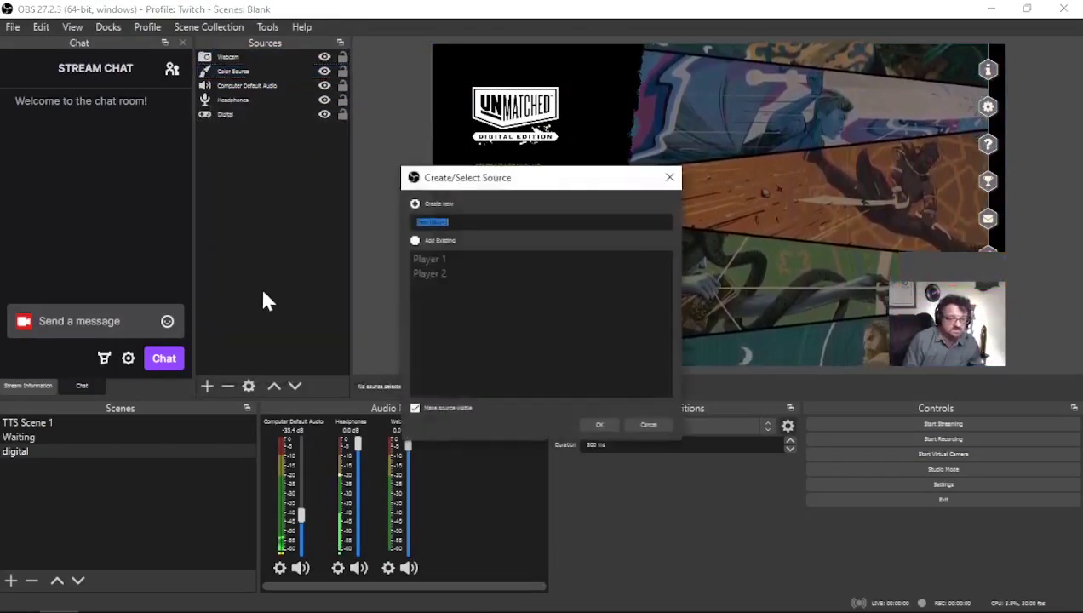
left_click(414, 240)
left_click(430, 260)
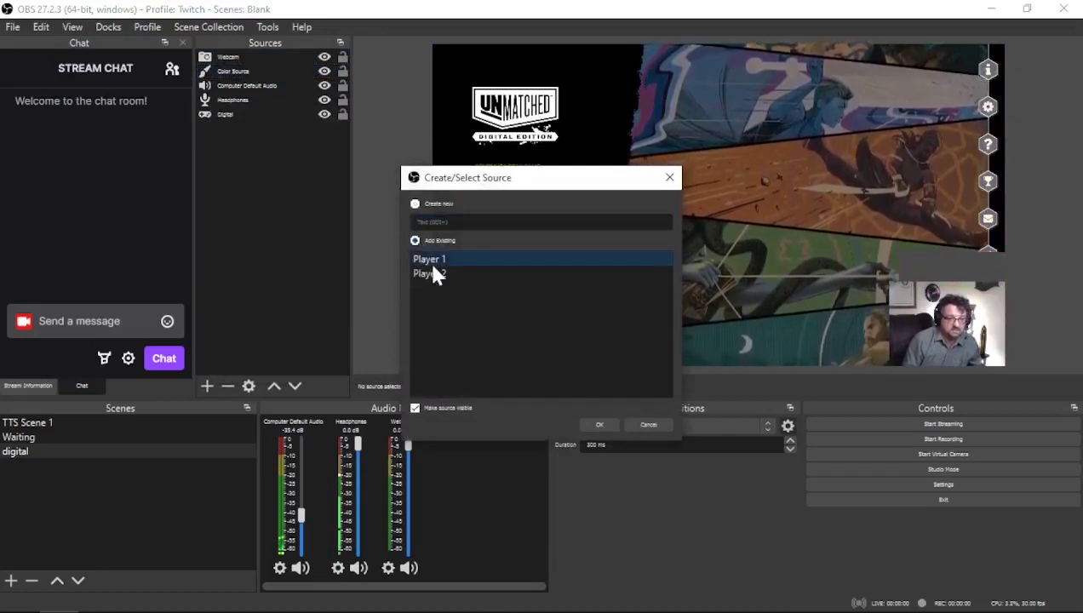
left_click(599, 424)
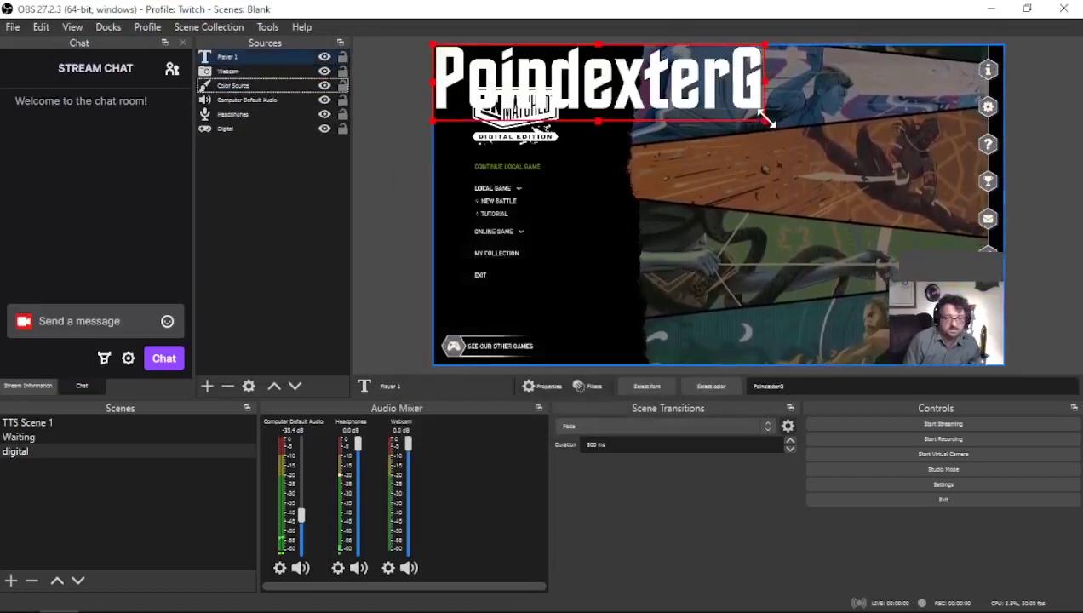
left_click_drag(767, 120, 977, 281)
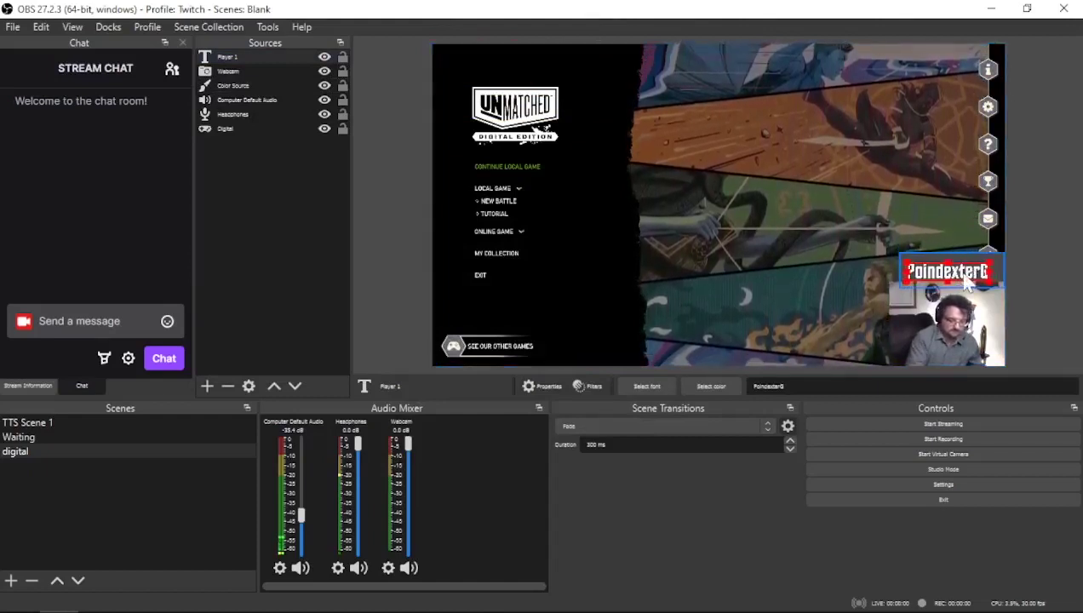
Lock the Digital game capture source in place
left_click(870, 170)
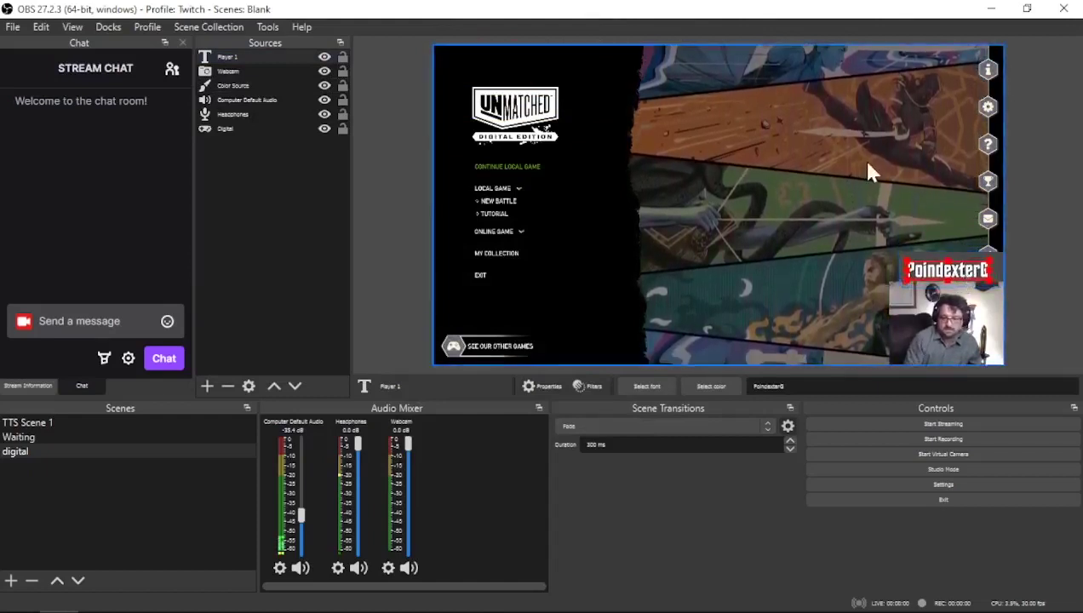
left_click(1001, 271)
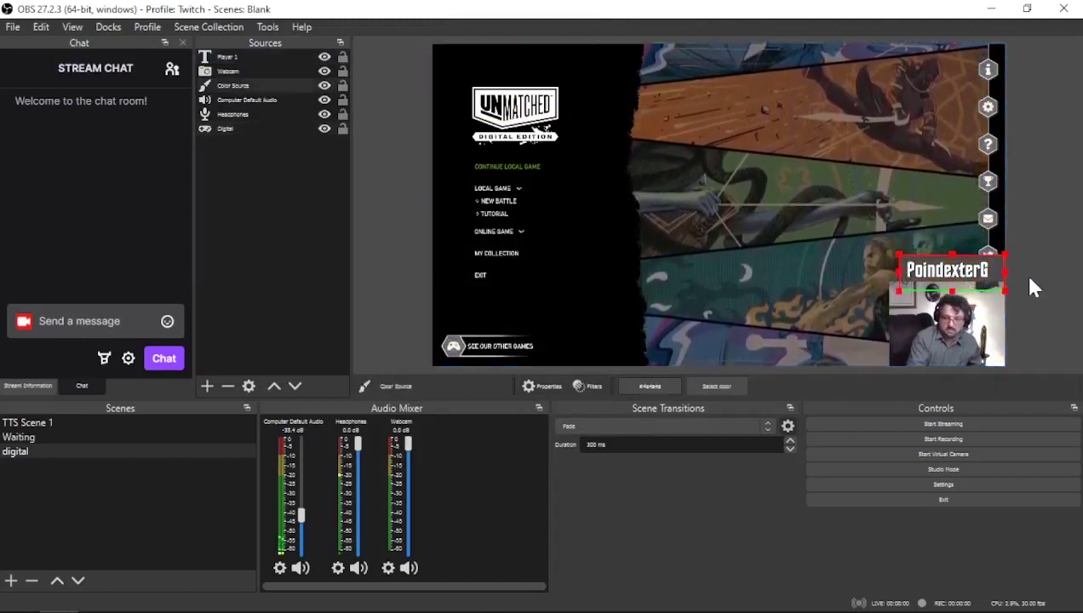
left_click(973, 277)
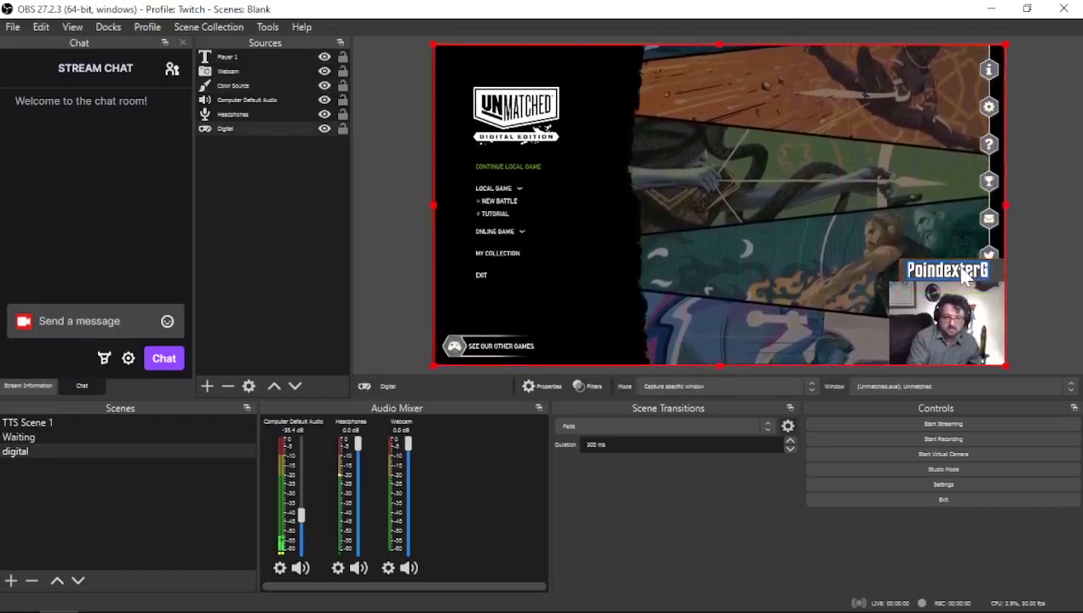
left_click(1050, 269)
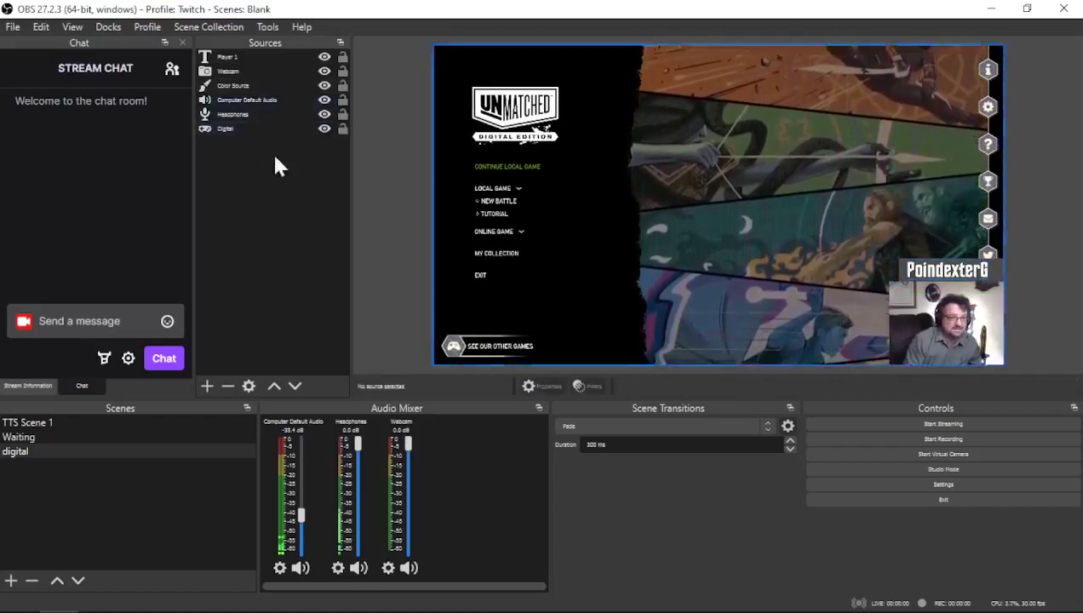
left_click(343, 128)
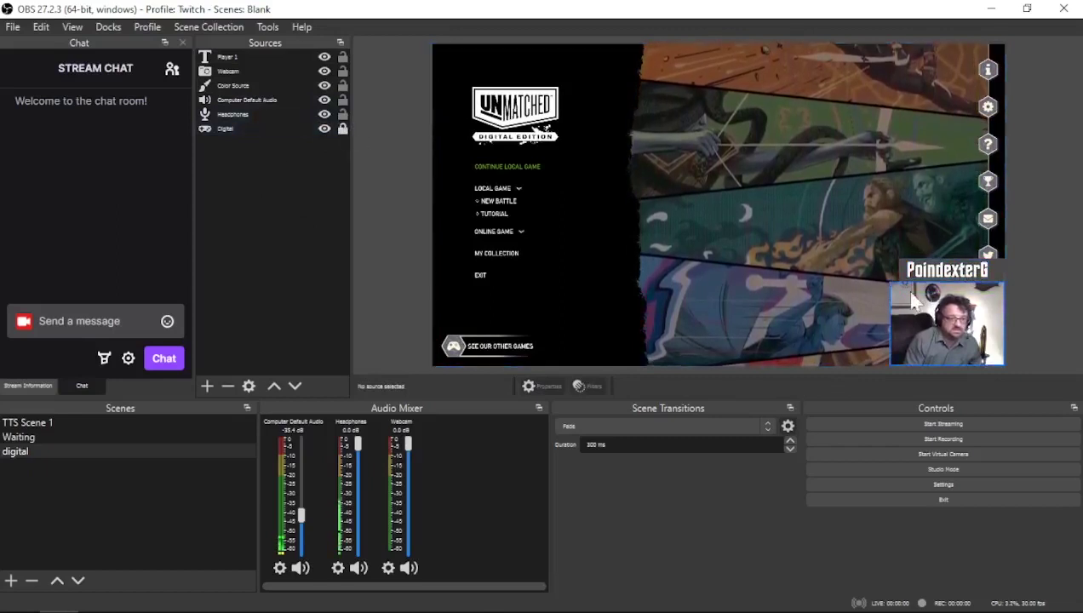
Start a new battle in the game to reach Local Game Setup
left_click(948, 285)
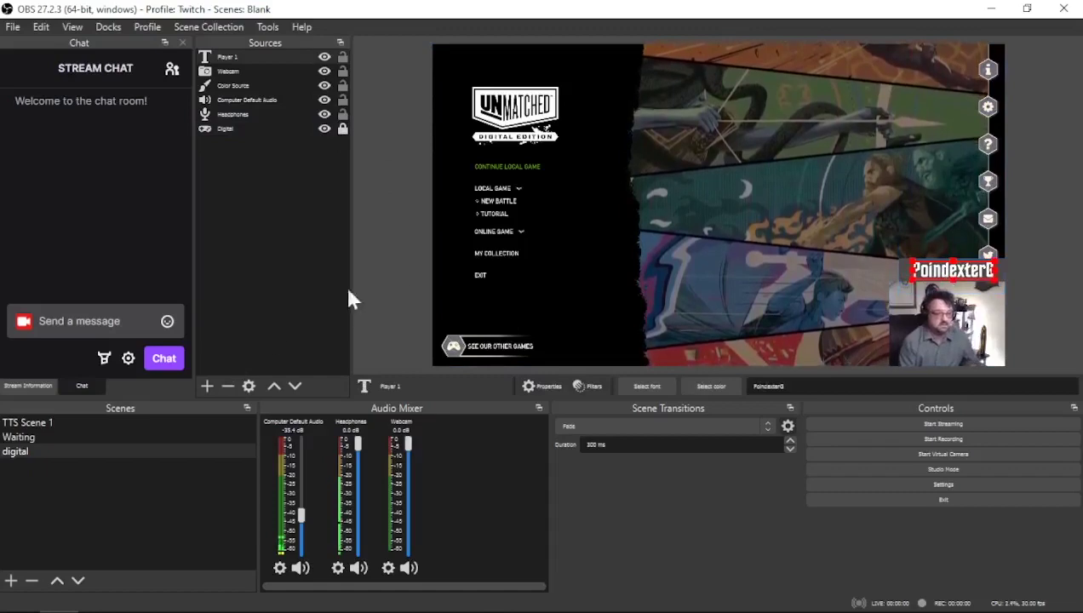
left_click(407, 283)
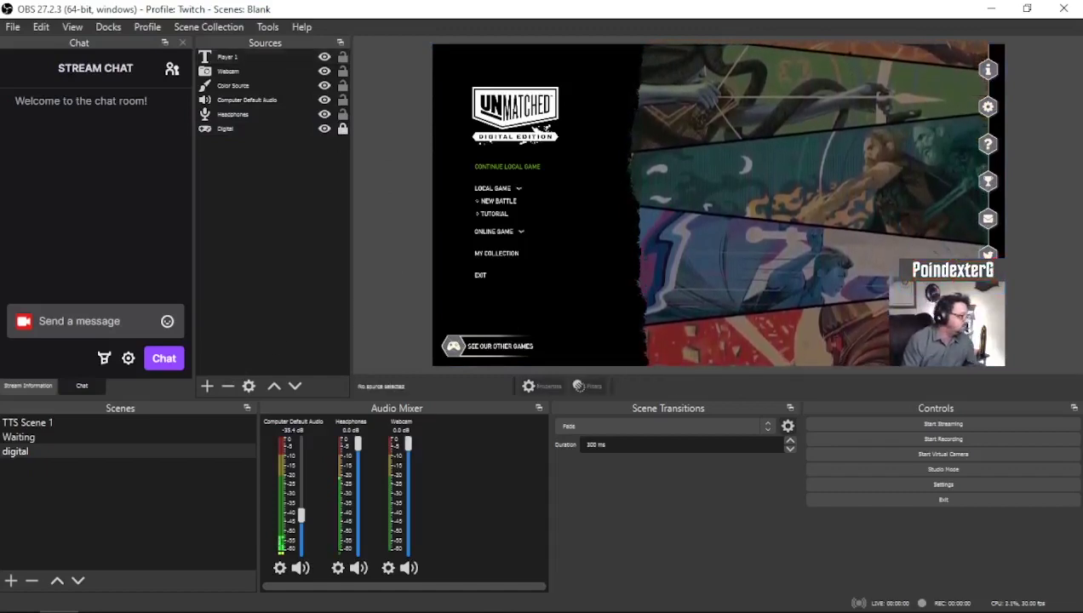
left_click(496, 202)
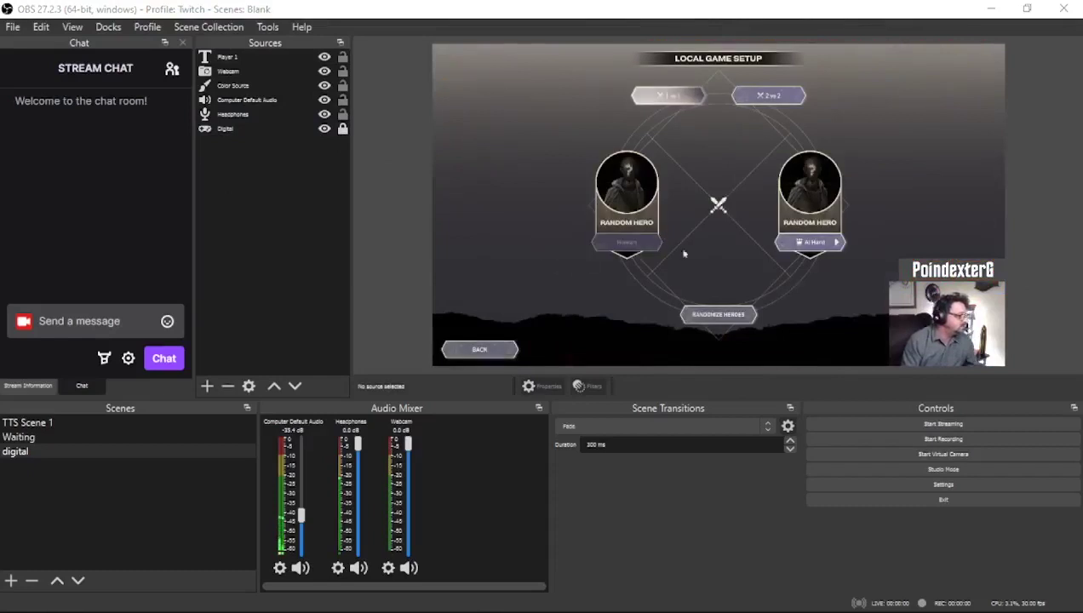
Start the match, toggle the Webcam visibility off and on, and bring up the game's exit prompt
key("Return")
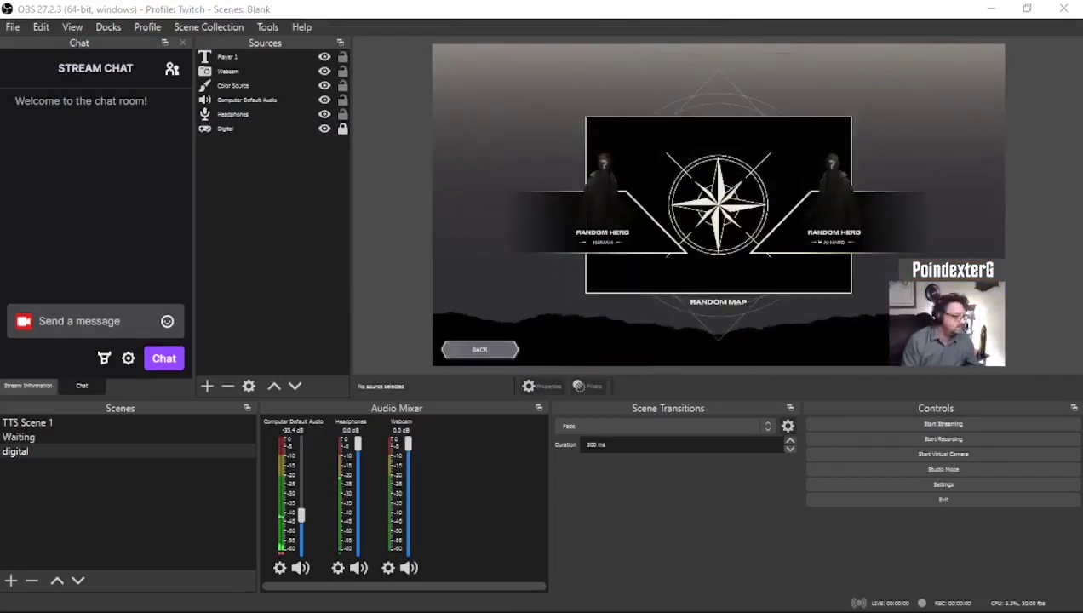
key("Return")
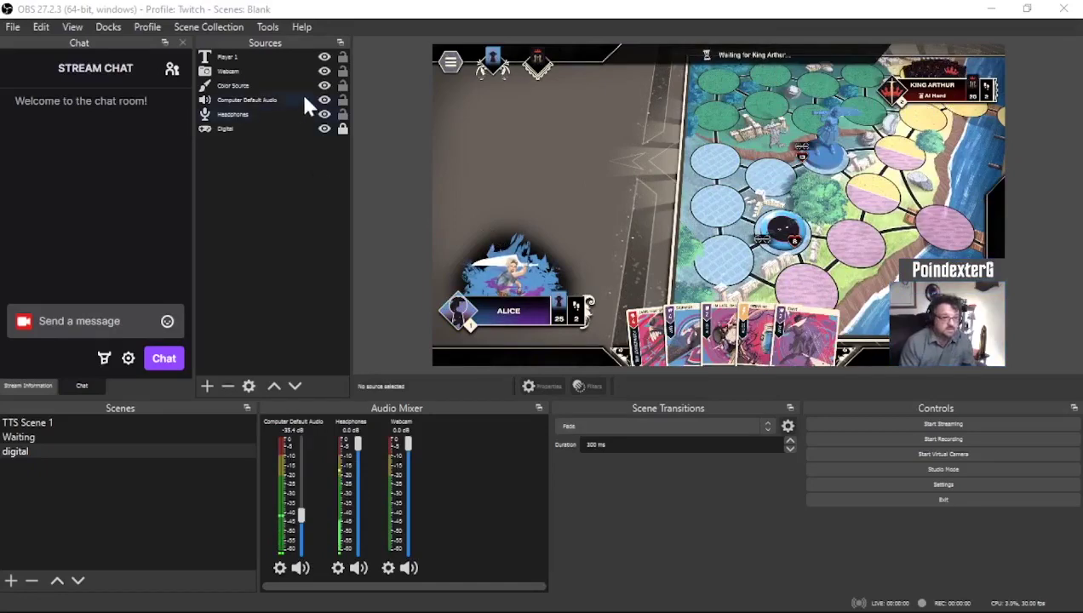
left_click(326, 72)
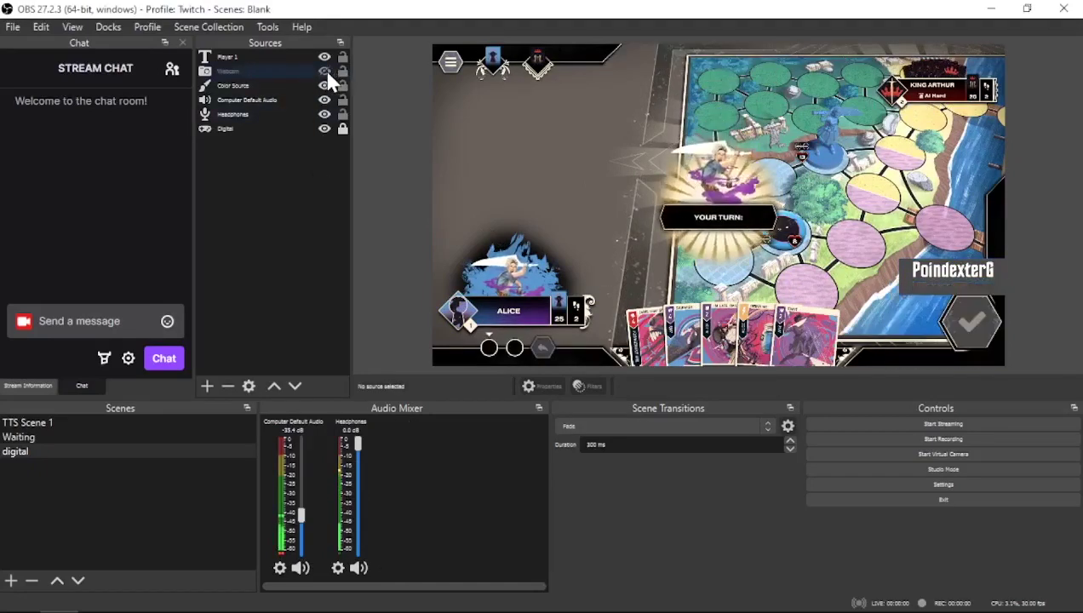
left_click(326, 72)
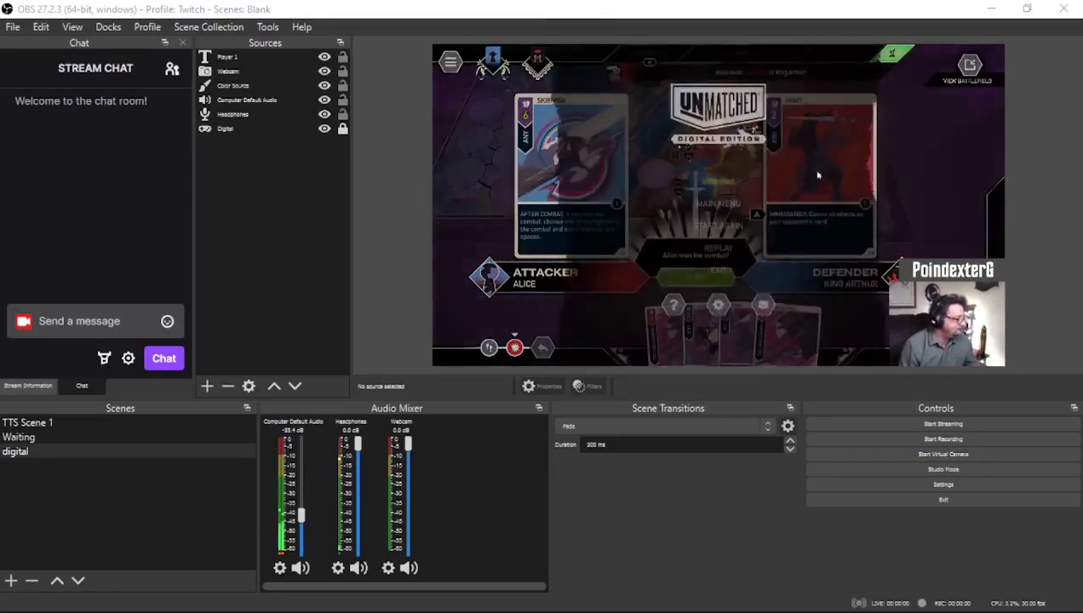
left_click(718, 269)
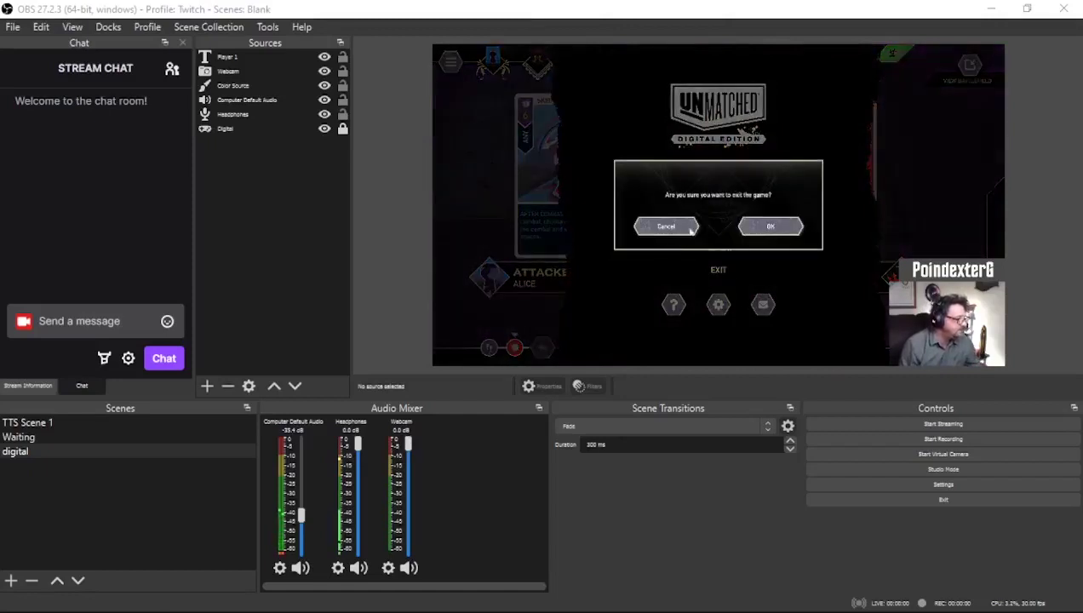
Exit the game, float the Scenes dock, and open the Scene Collection menu
left_click(766, 225)
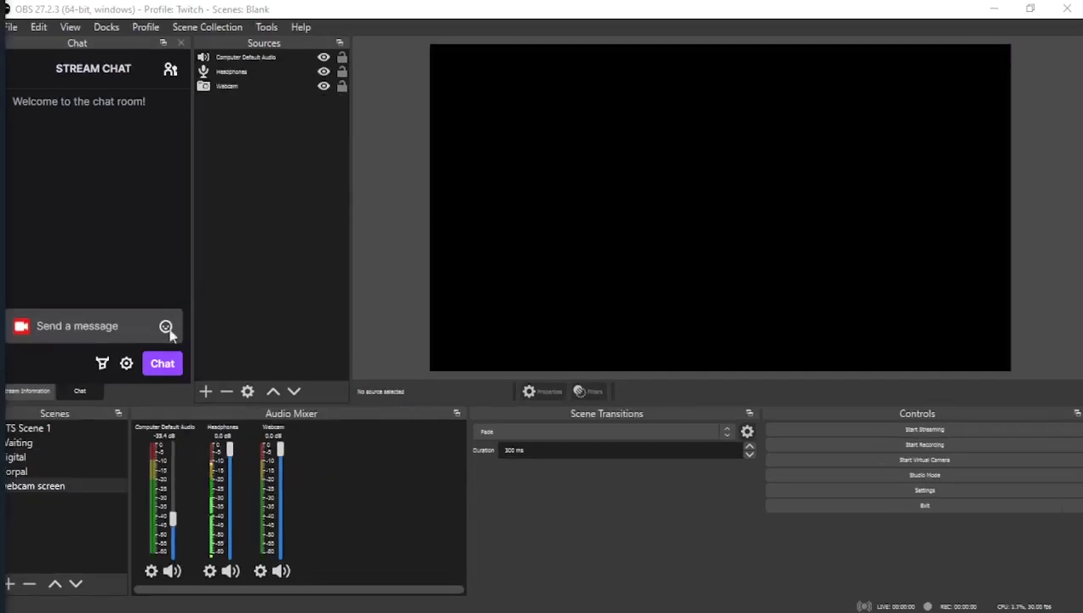
left_click_drag(57, 417, 150, 398)
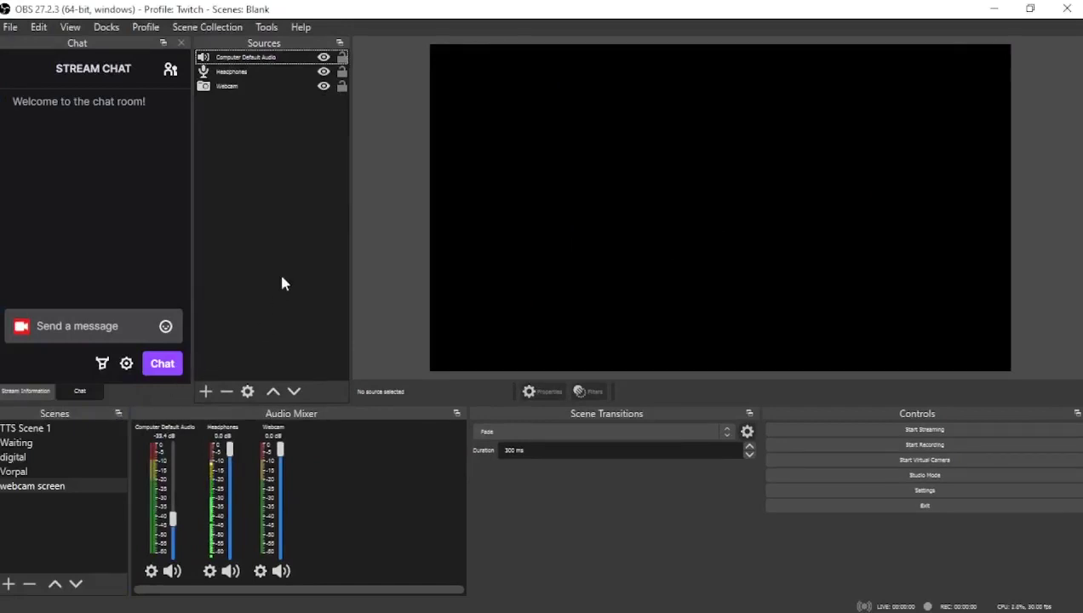
left_click(208, 29)
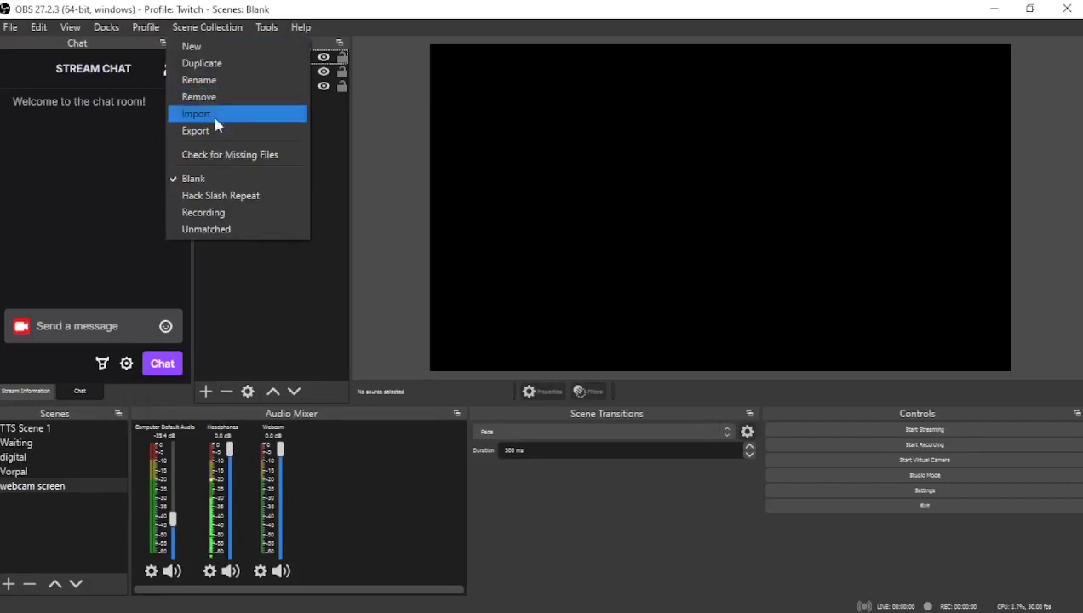
Duplicate the scene collection as 'Vorpal' and switch to its Waiting scene
left_click(218, 64)
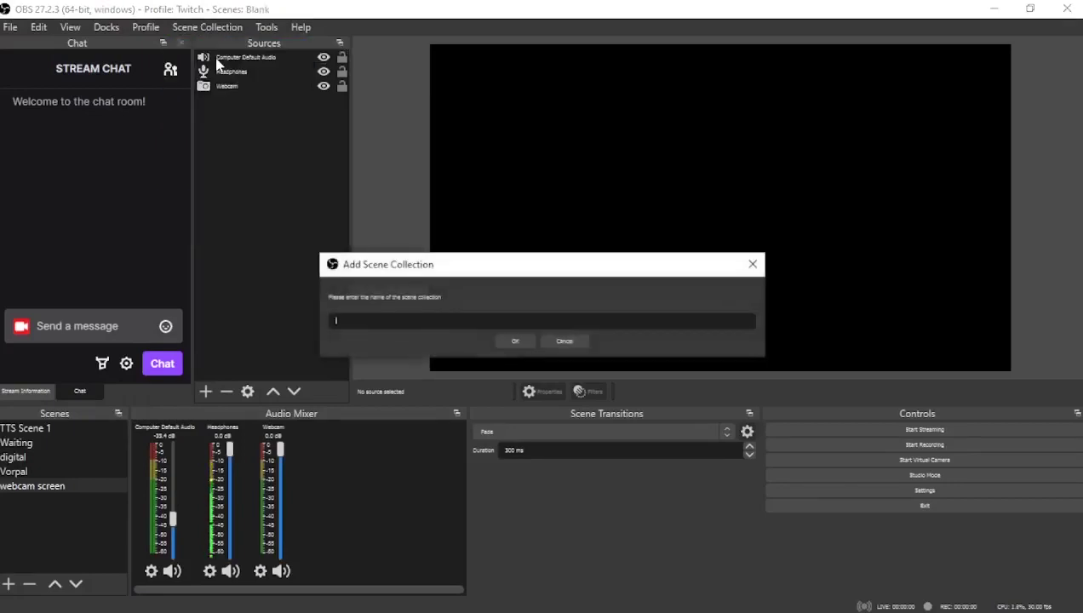
type("Vorpal")
key("Return")
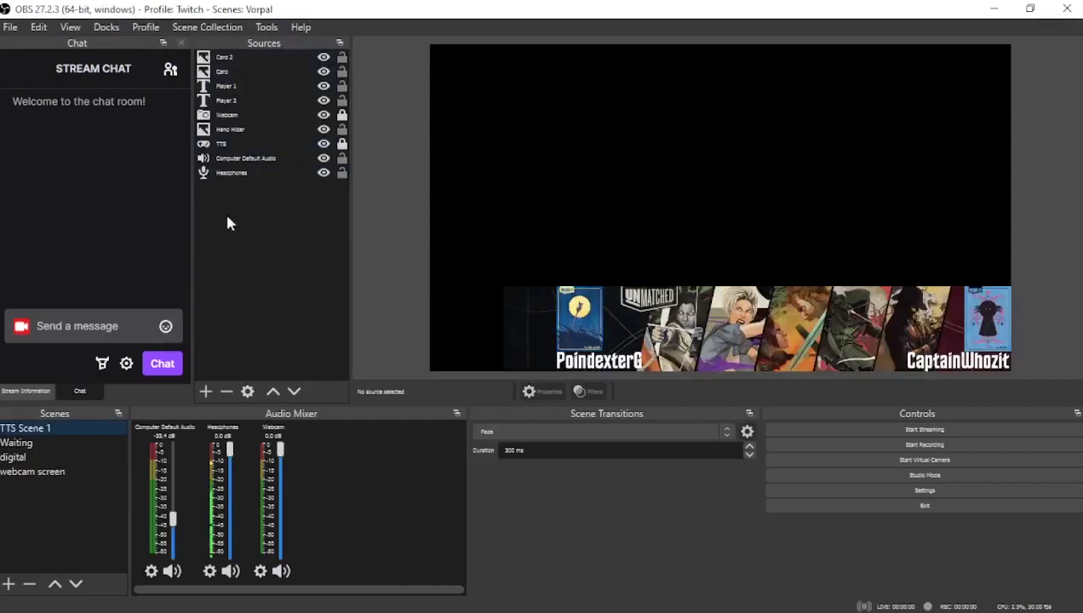
left_click(98, 443)
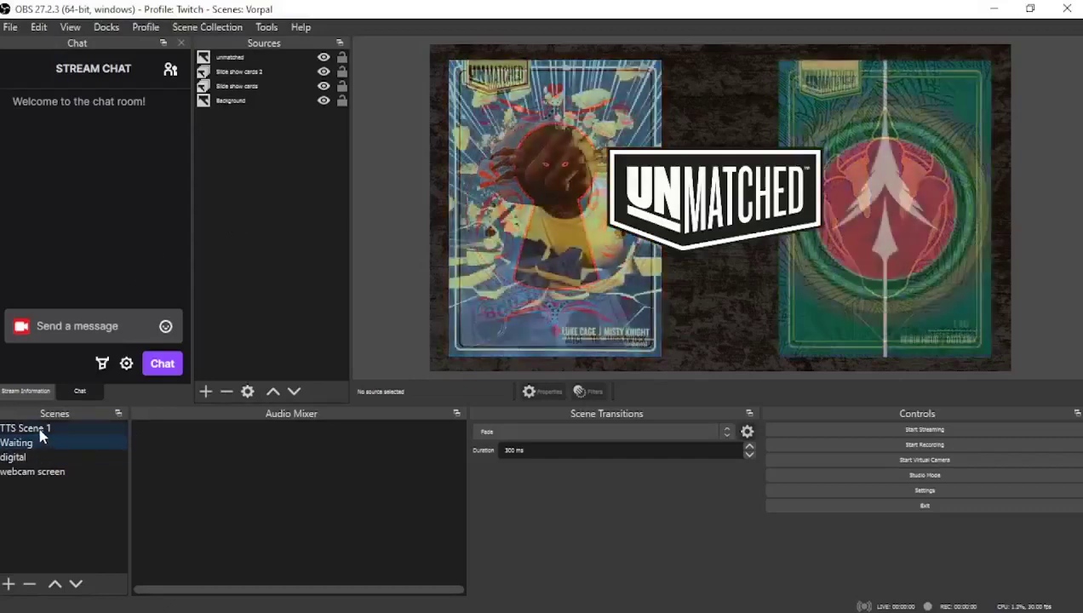
Remove the Webcam source from TTS Scene 1
left_click(49, 428)
left_click(221, 119)
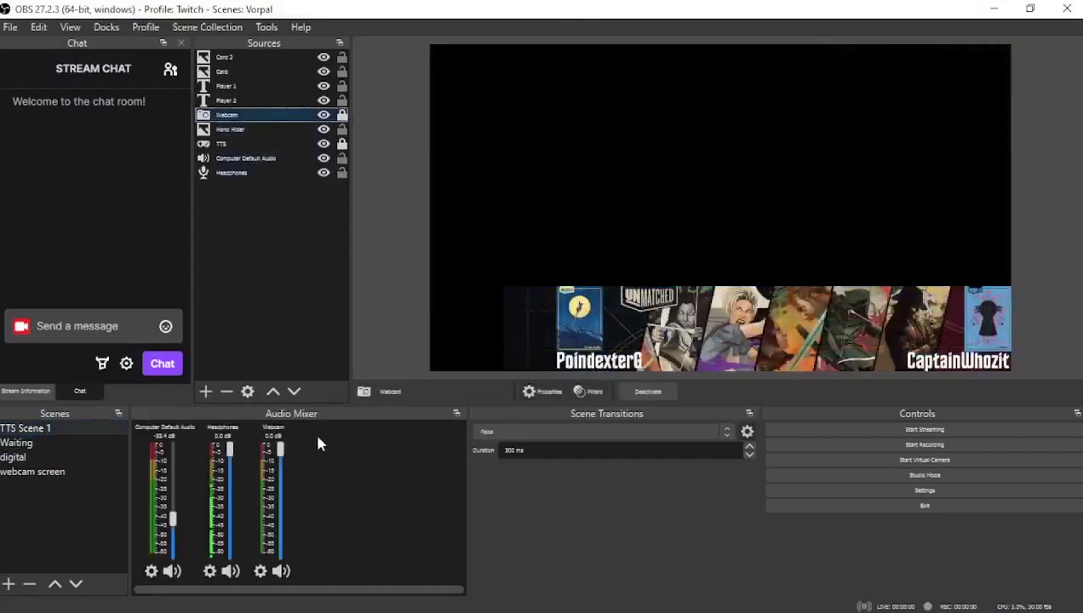
left_click(226, 391)
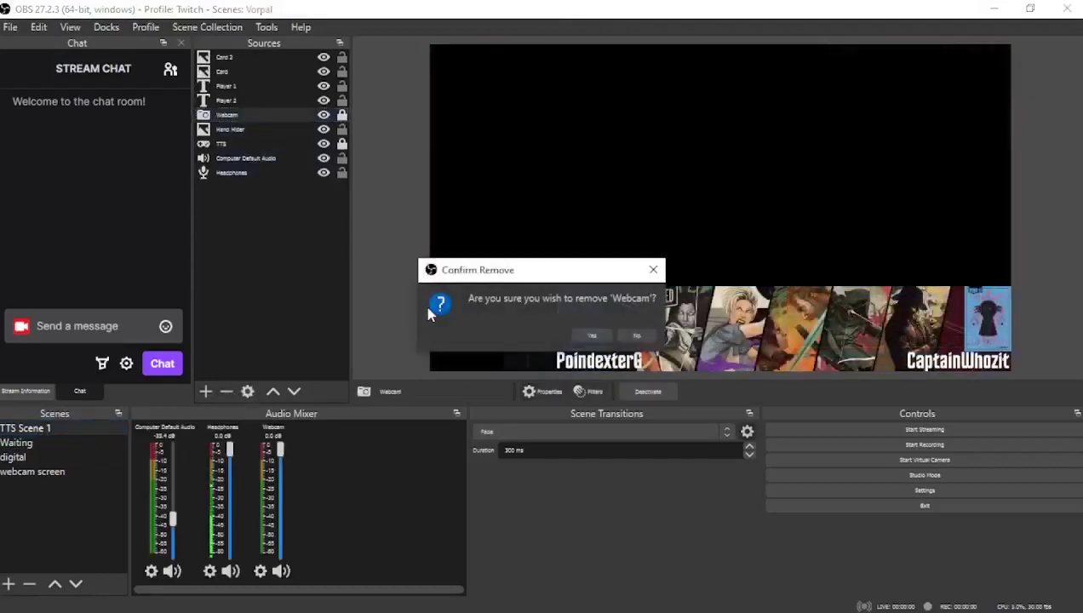
left_click(586, 337)
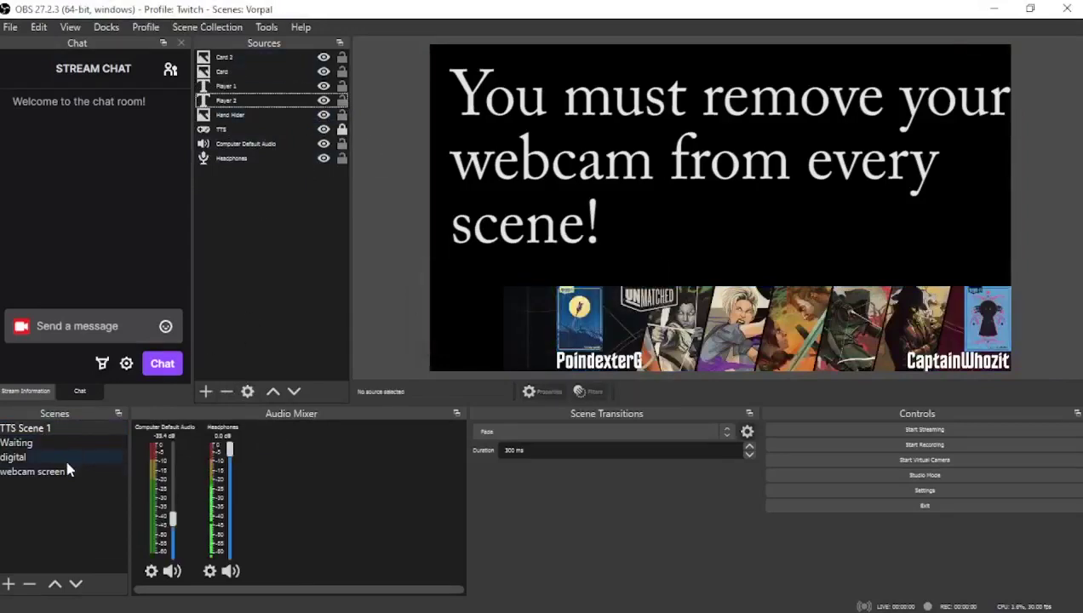
Review the Waiting, digital and webcam screen scenes, then begin adding a new scene
left_click(37, 441)
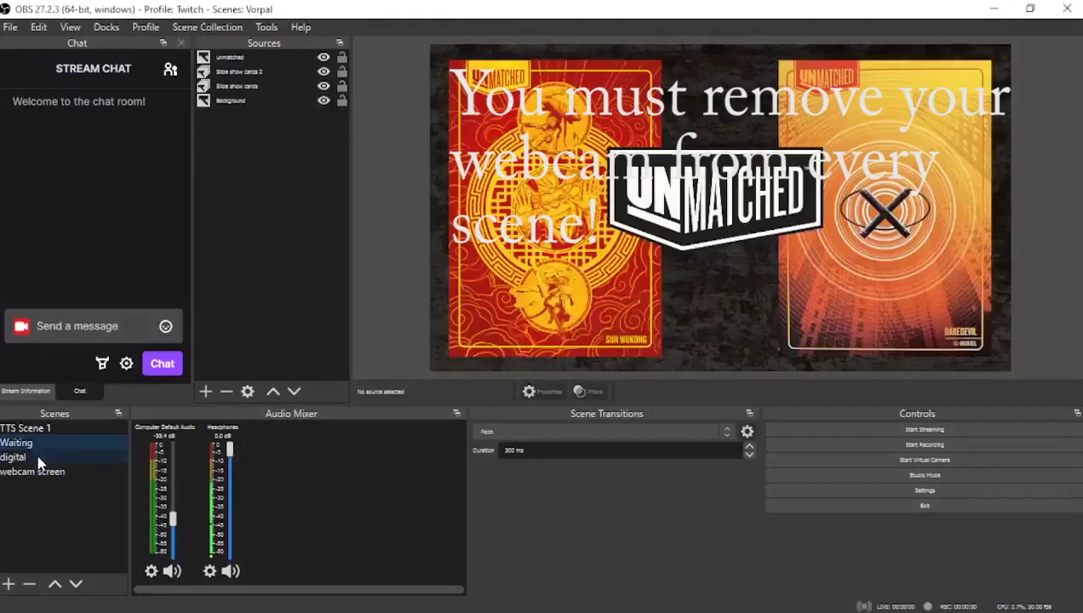
left_click(38, 458)
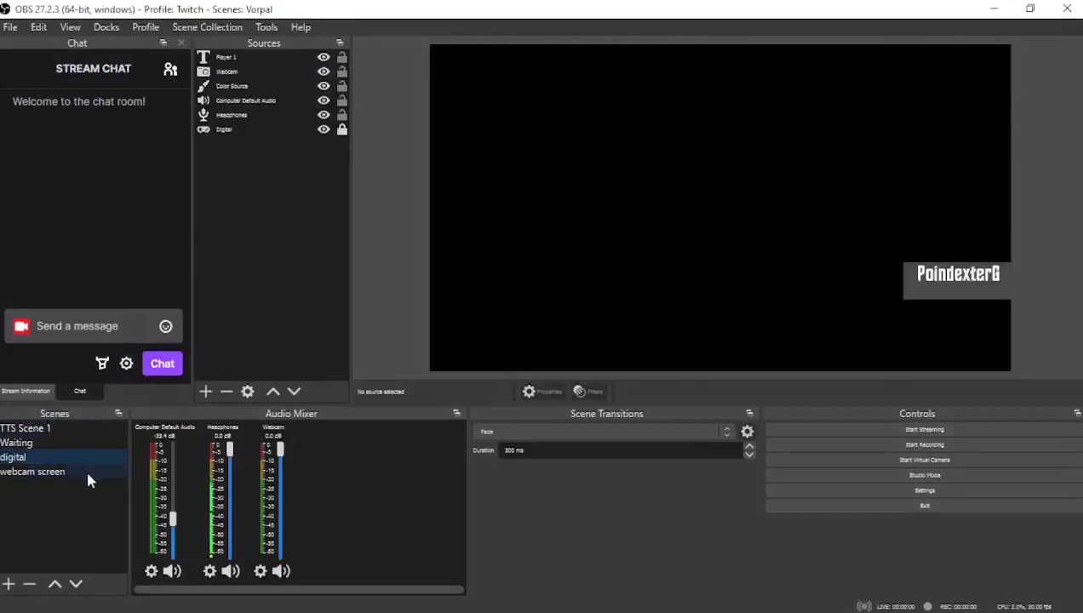
left_click(42, 474)
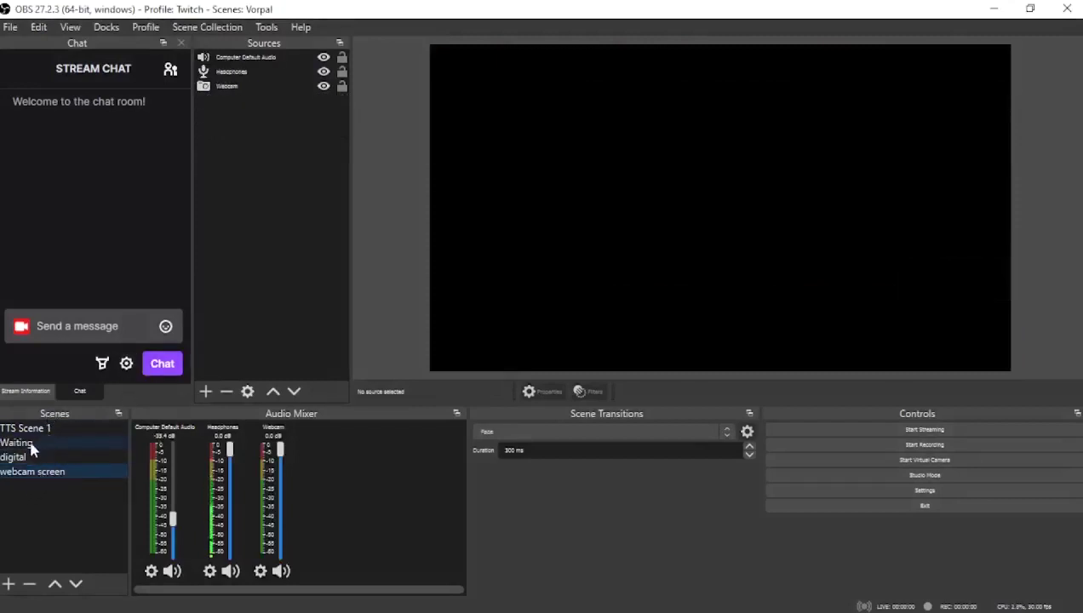
left_click(31, 446)
left_click(9, 585)
Create the Vorpal scene and add a window capture named 'Vorpal Board Browser'
type("Vorpal")
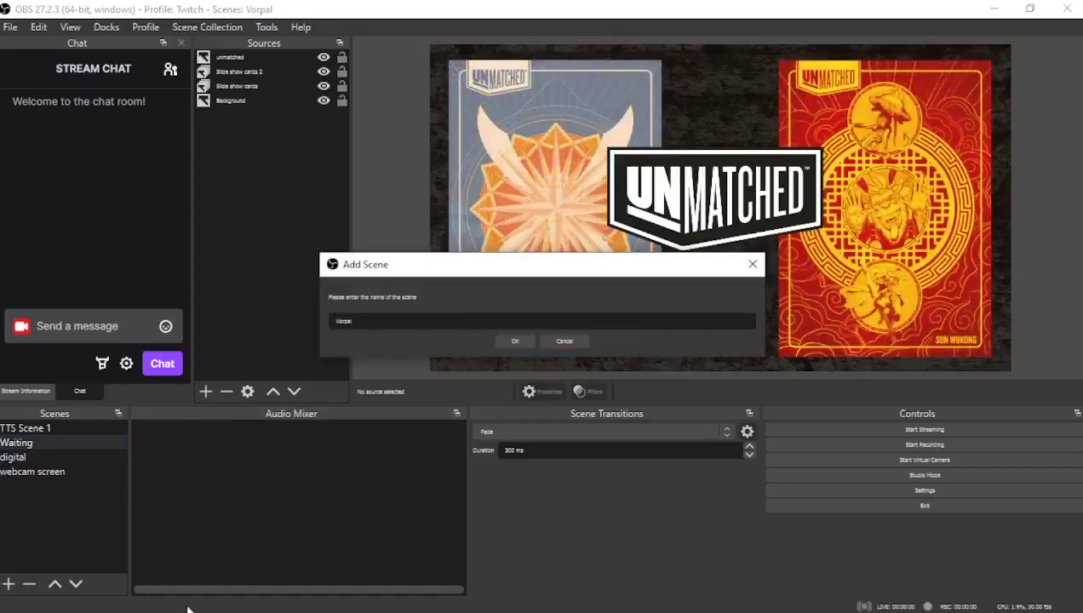
left_click(508, 344)
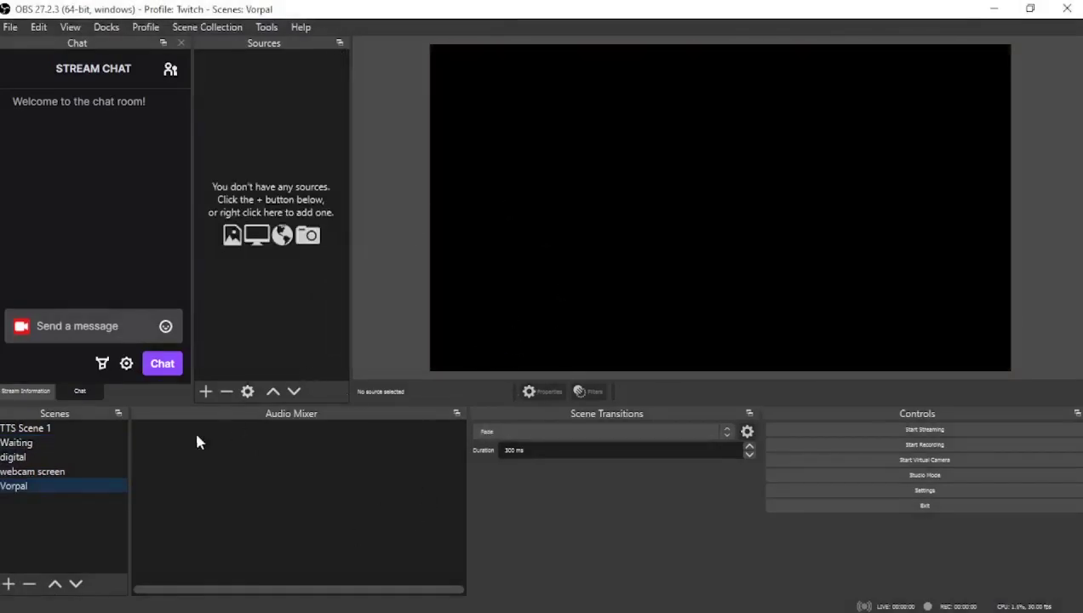
left_click(207, 394)
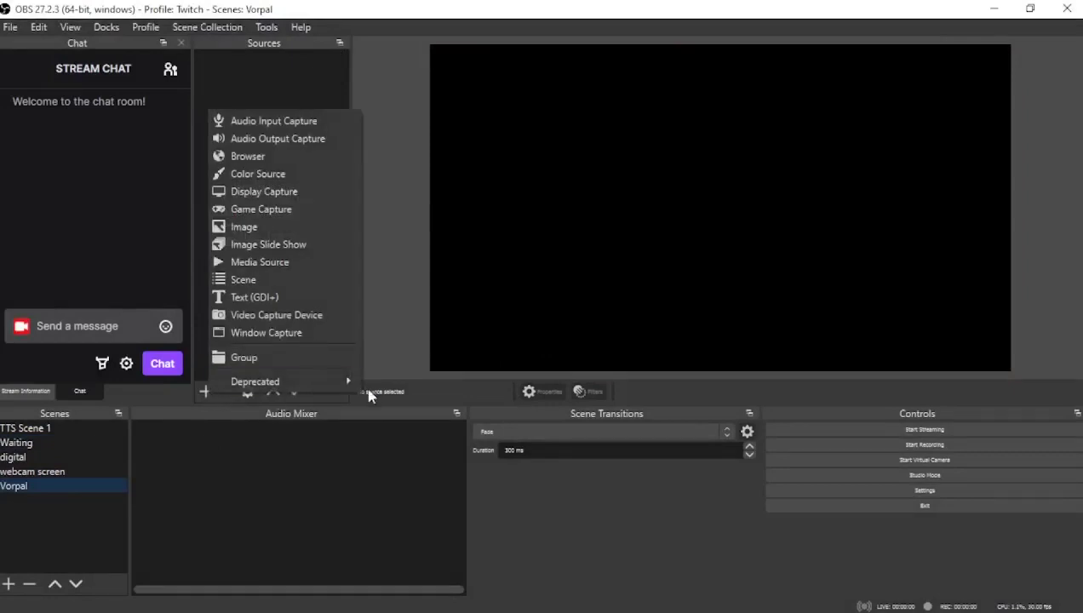
left_click(268, 332)
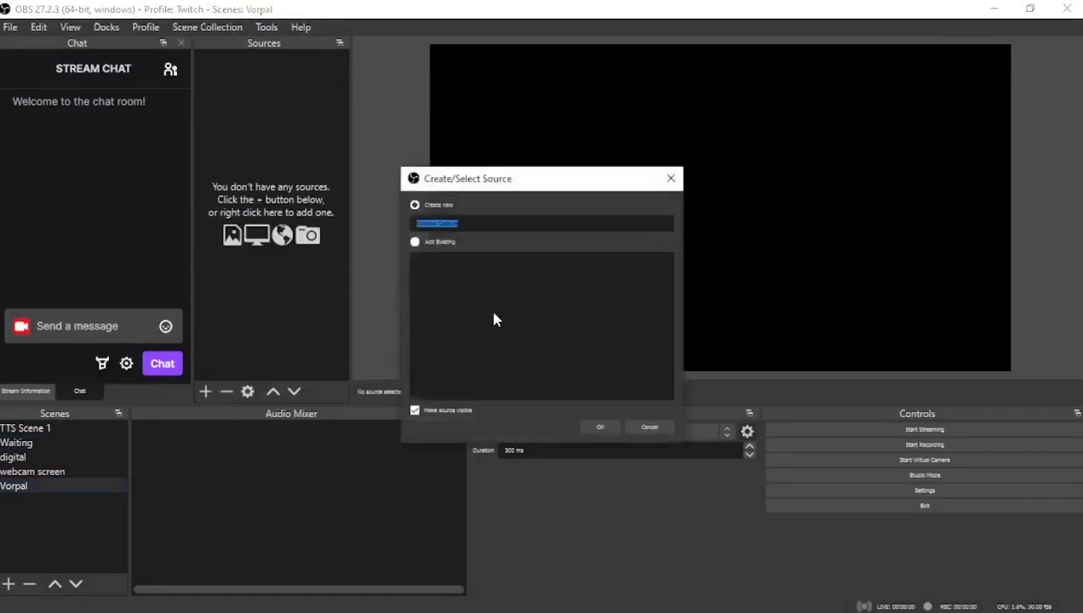
type("Vorpal")
type(" Board Bit")
type("wser")
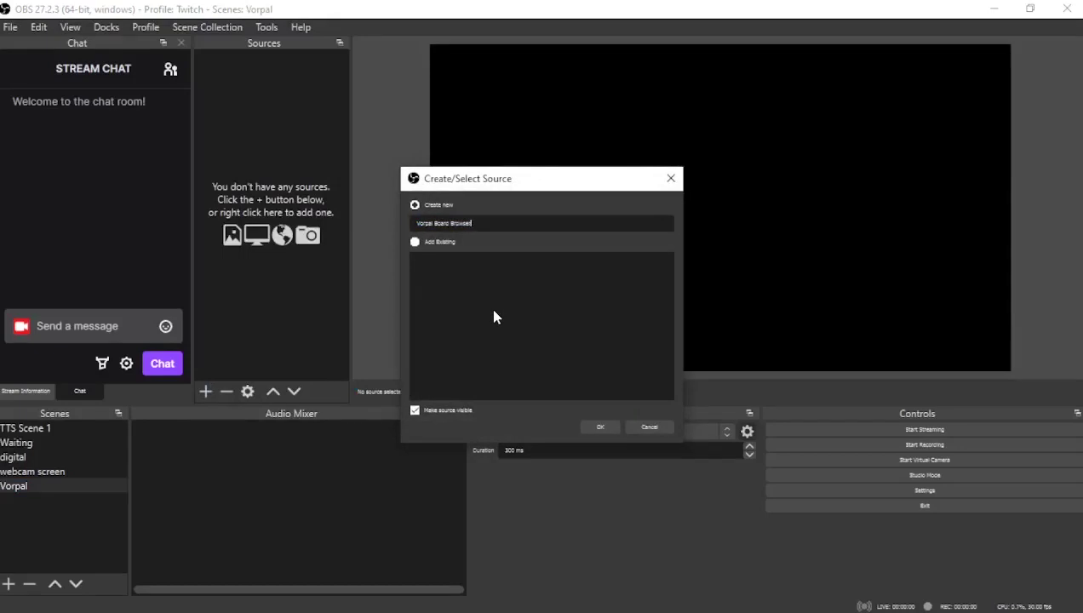
left_click(600, 428)
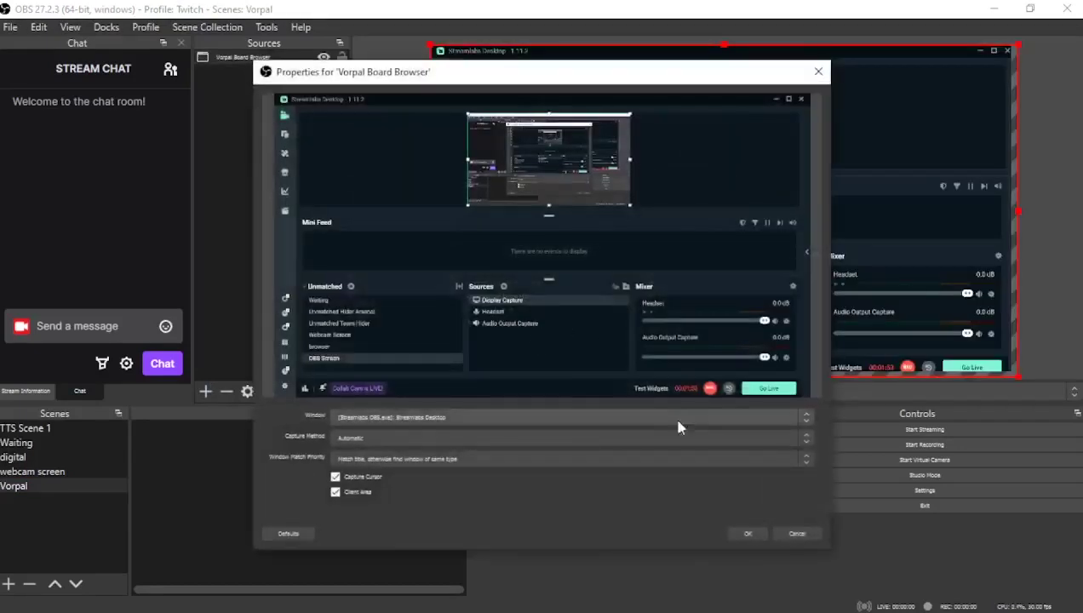
Point the capture at the Chrome Vorpal Board window and accept the settings
left_click(803, 418)
left_click(397, 435)
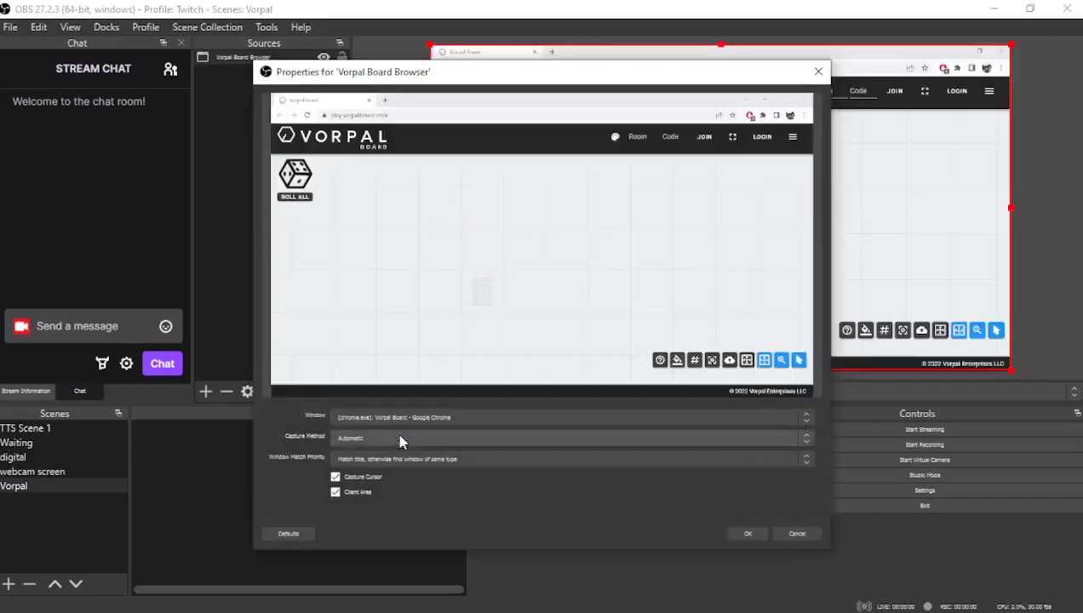
left_click(748, 534)
left_click(390, 313)
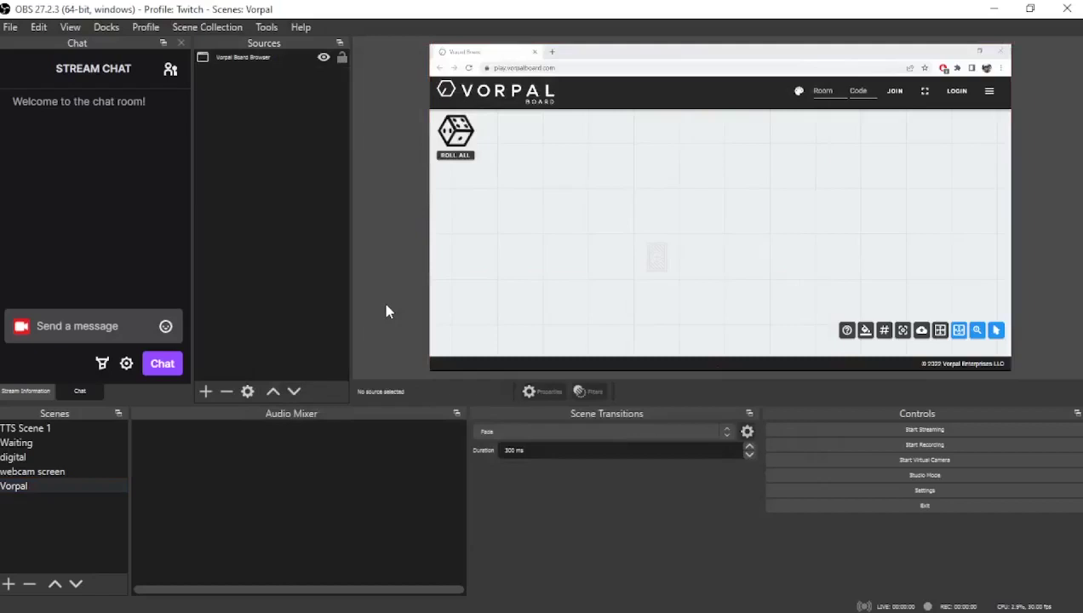
left_click(205, 391)
Add the existing Headphones audio input capture to the Vorpal scene
left_click(278, 118)
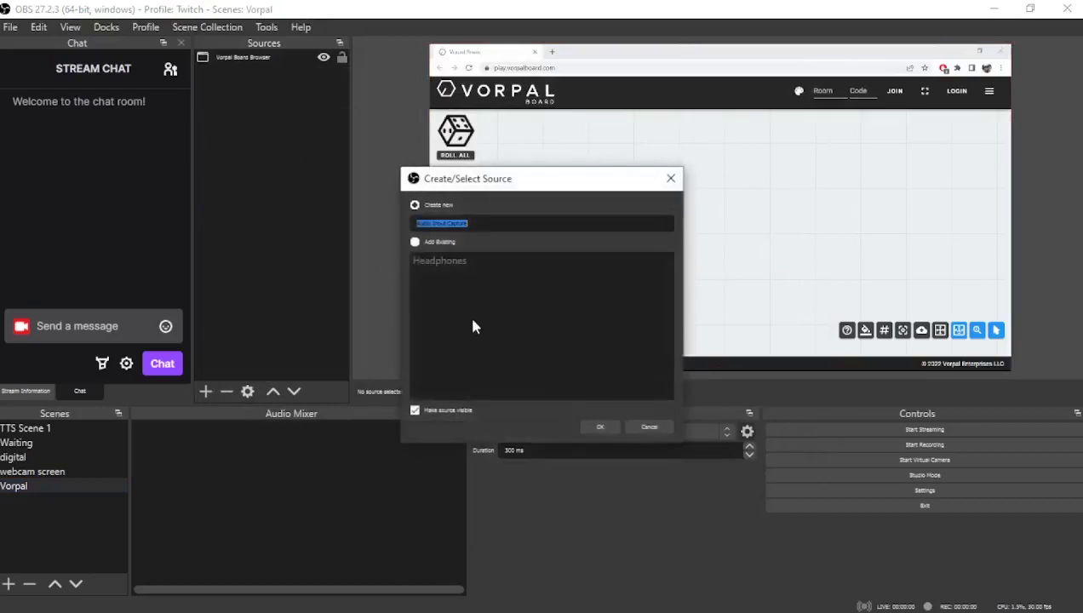
left_click(423, 242)
left_click(430, 262)
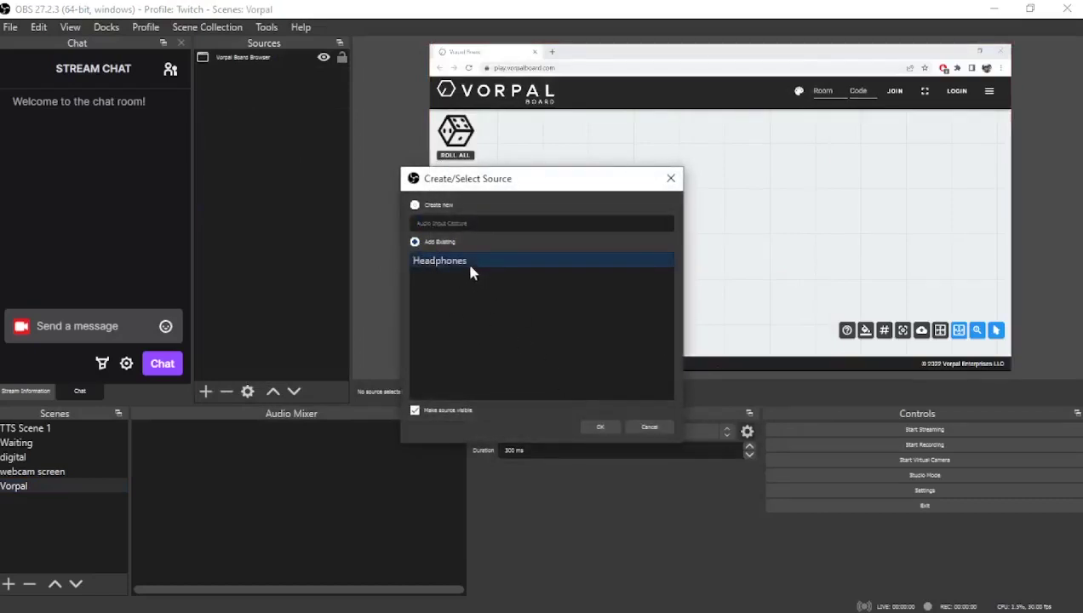
left_click(598, 430)
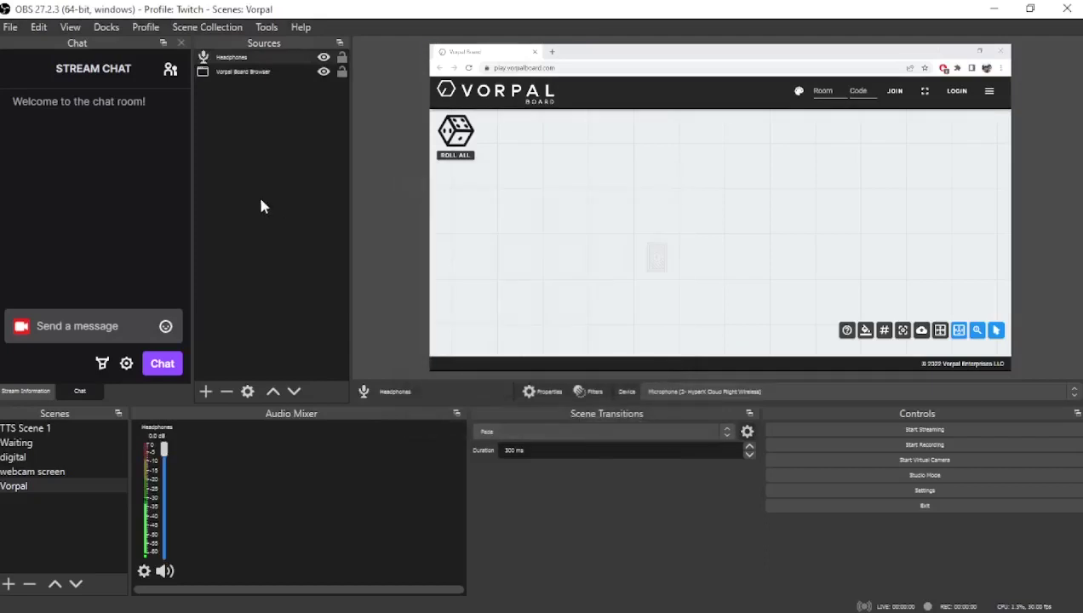
Add the existing Computer Default Audio output capture to the Vorpal scene
left_click(205, 391)
left_click(296, 139)
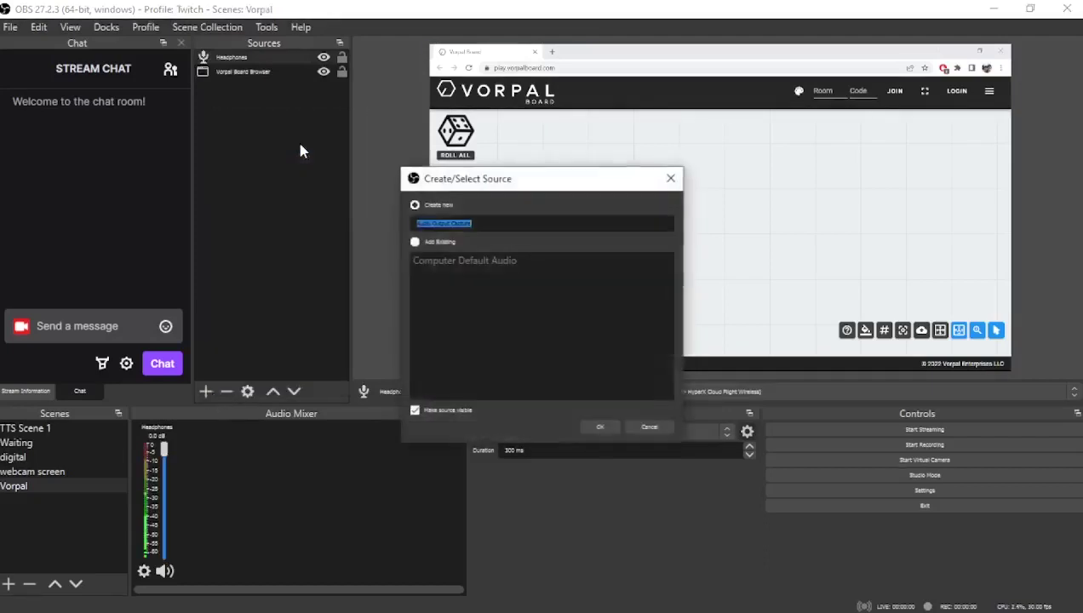
left_click(415, 243)
left_click(424, 263)
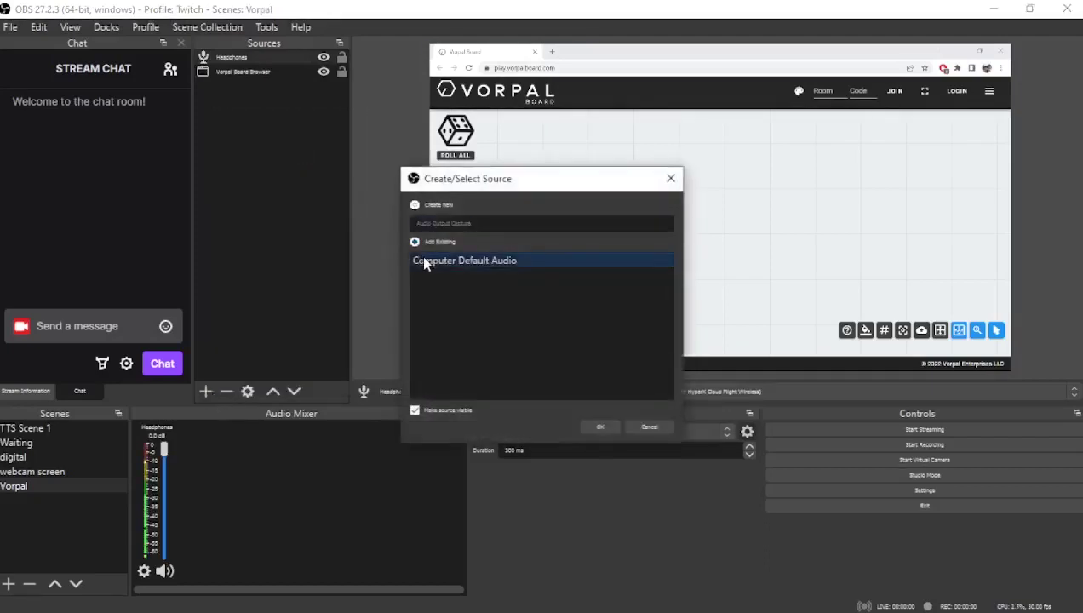
left_click(599, 426)
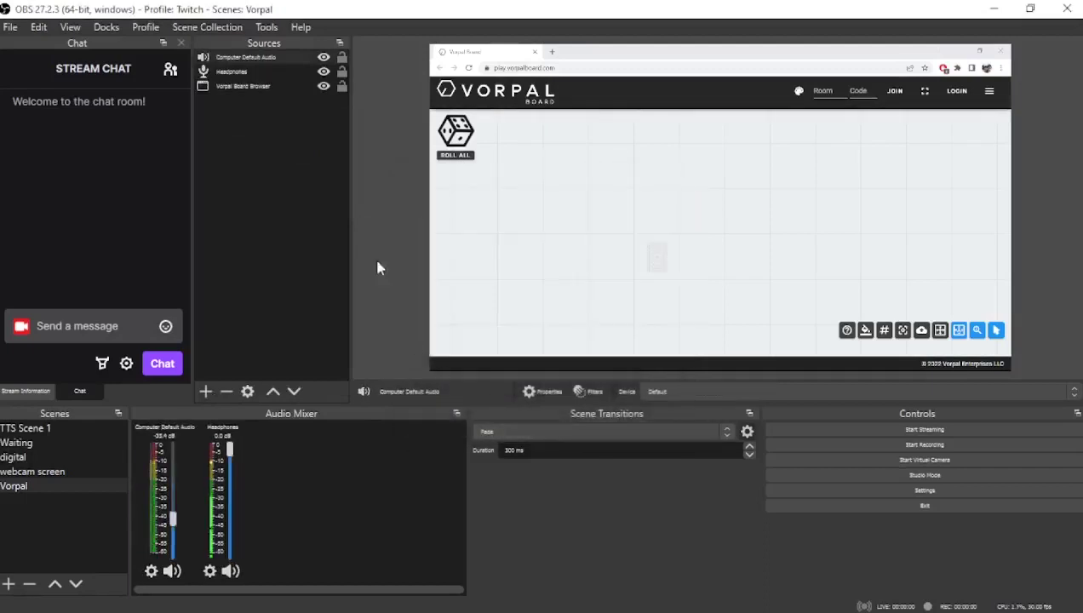
left_click(380, 235)
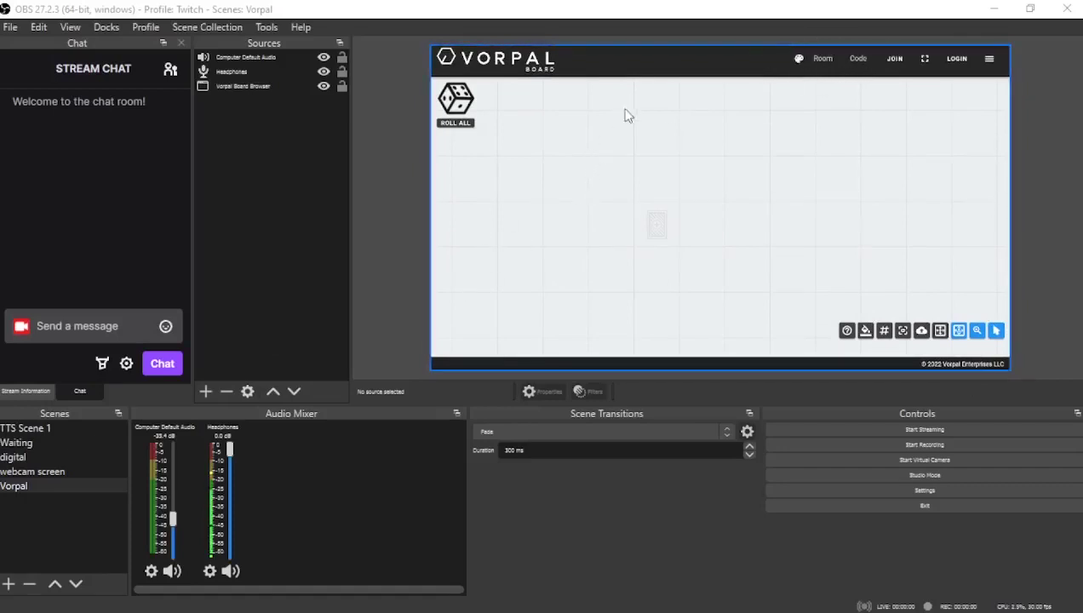
left_click(205, 391)
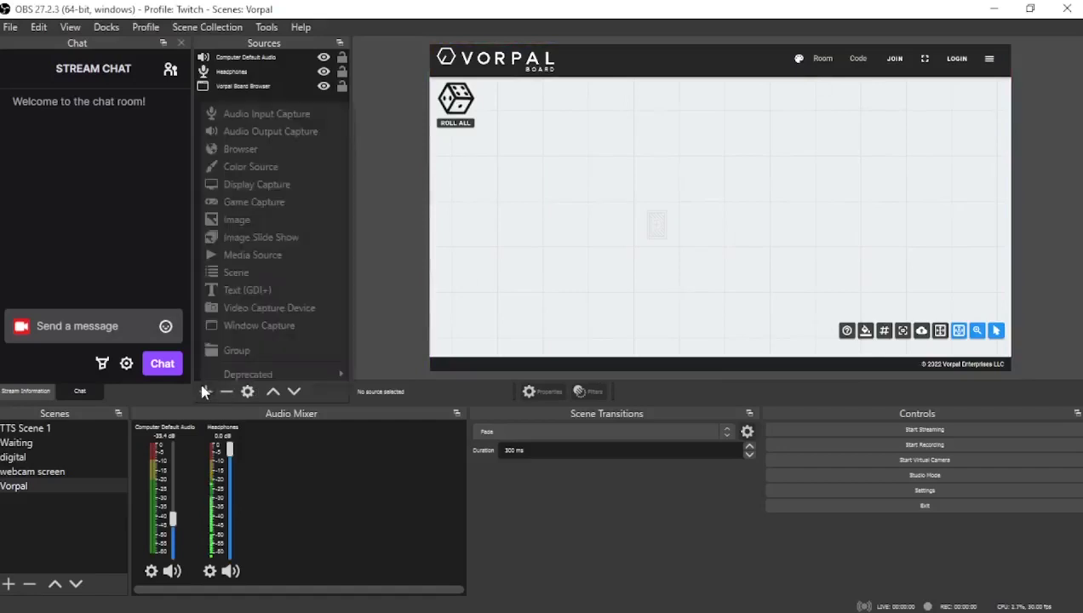
left_click(268, 166)
left_click(415, 242)
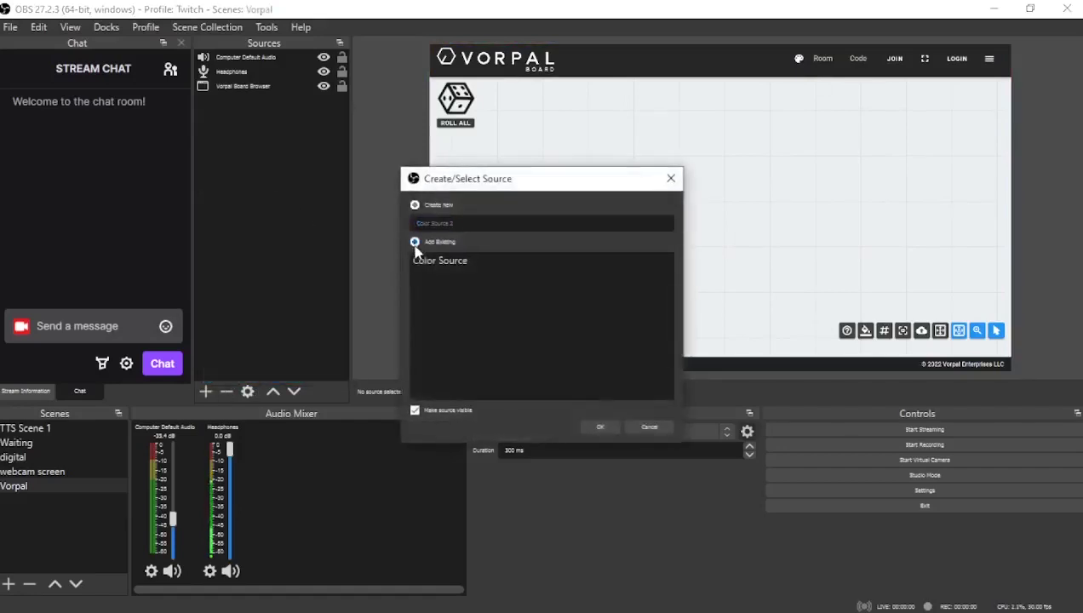
left_click(422, 261)
left_click(596, 426)
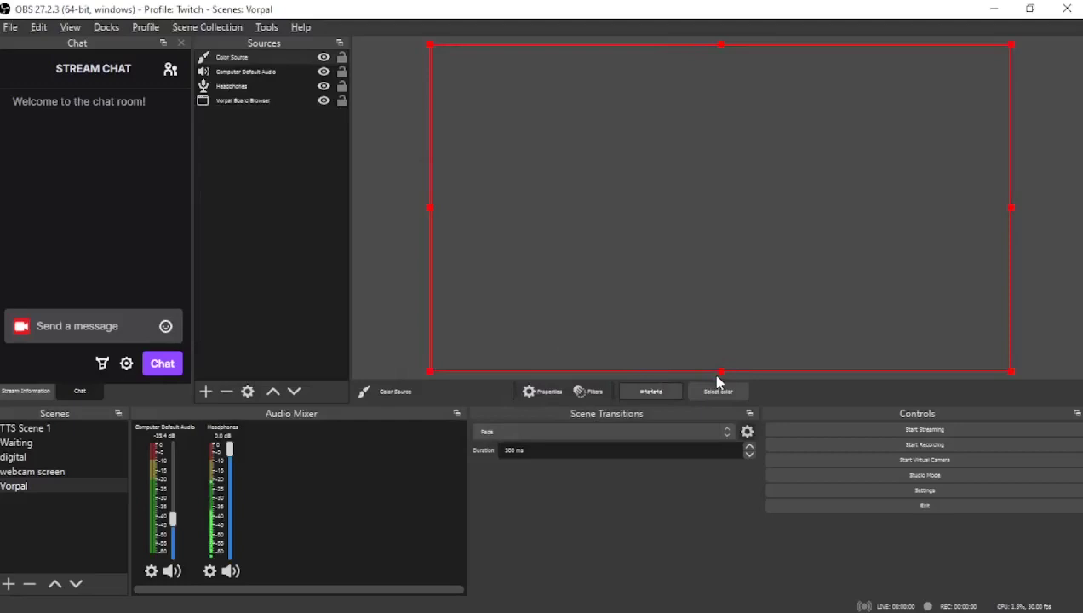
left_click_drag(721, 371, 690, 82)
left_click(394, 215)
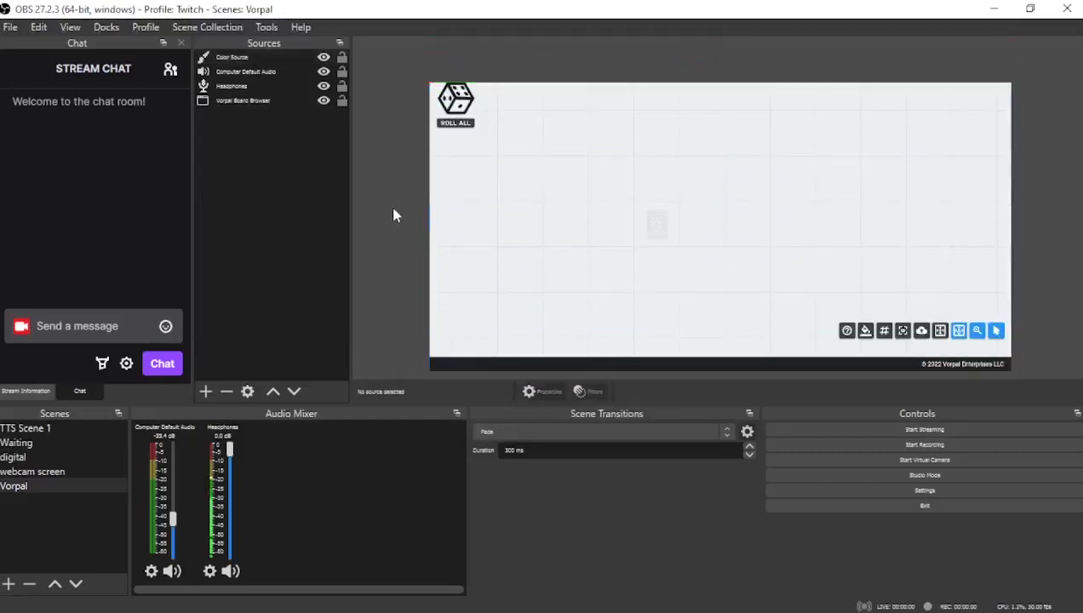
left_click(542, 59)
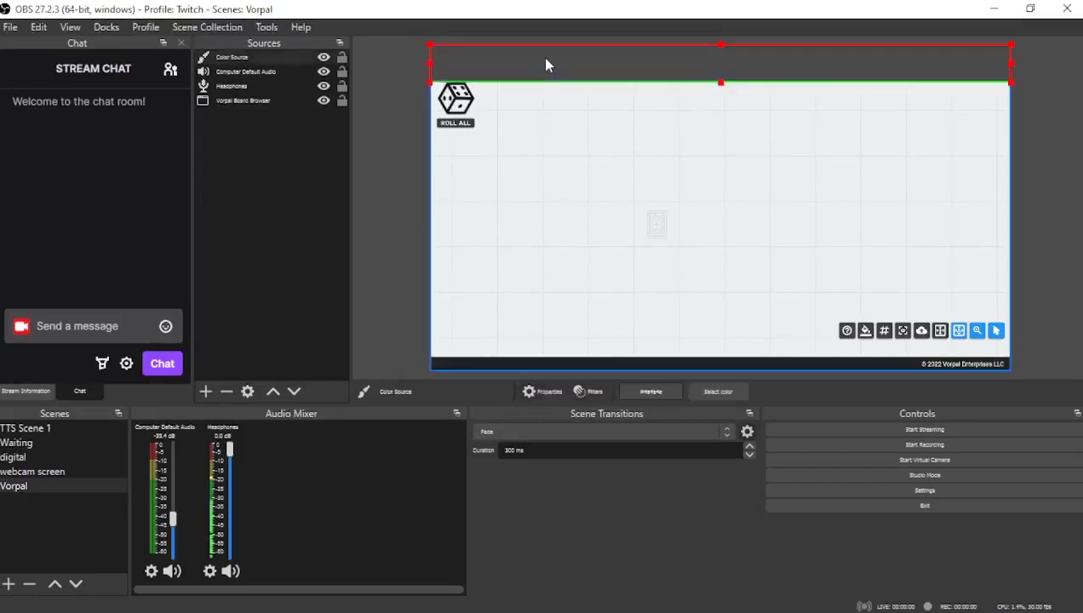
key("Delete")
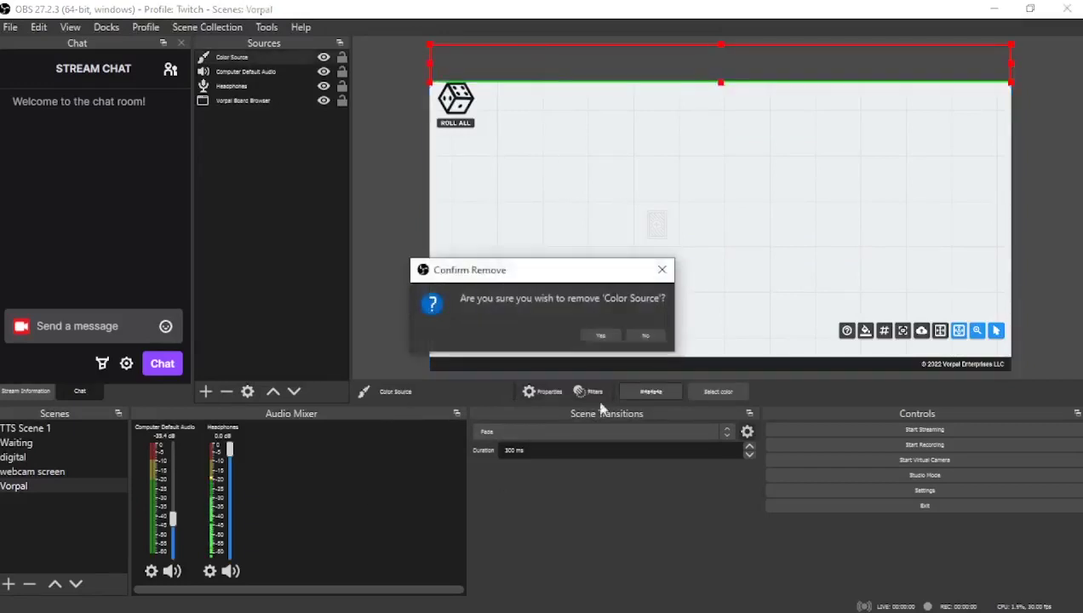
left_click(598, 339)
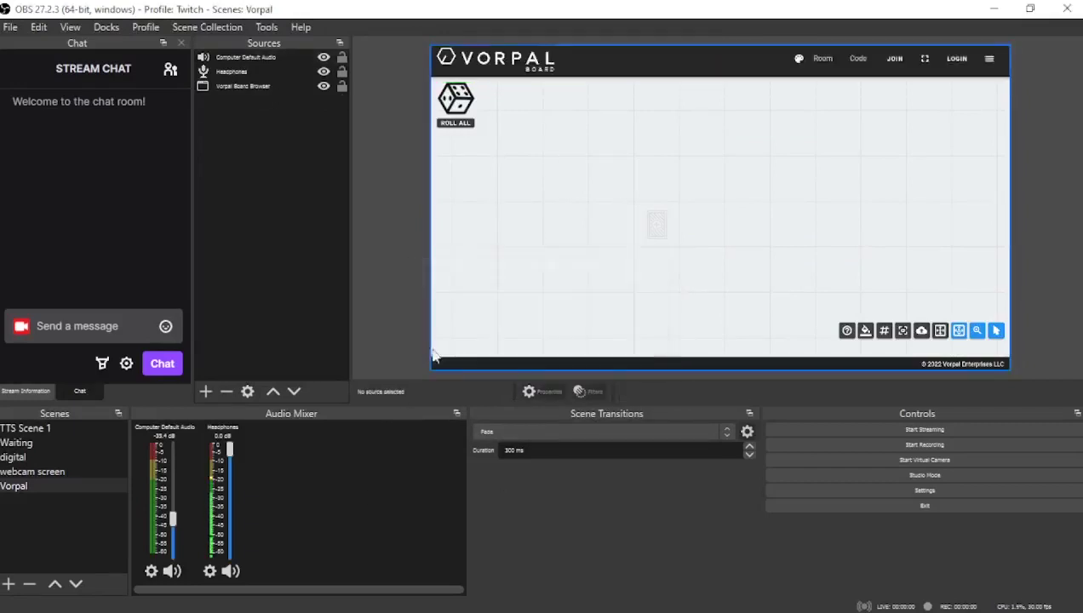
Add the existing Hand Hider banner image and fit it across the top of the canvas
left_click(206, 391)
left_click(254, 230)
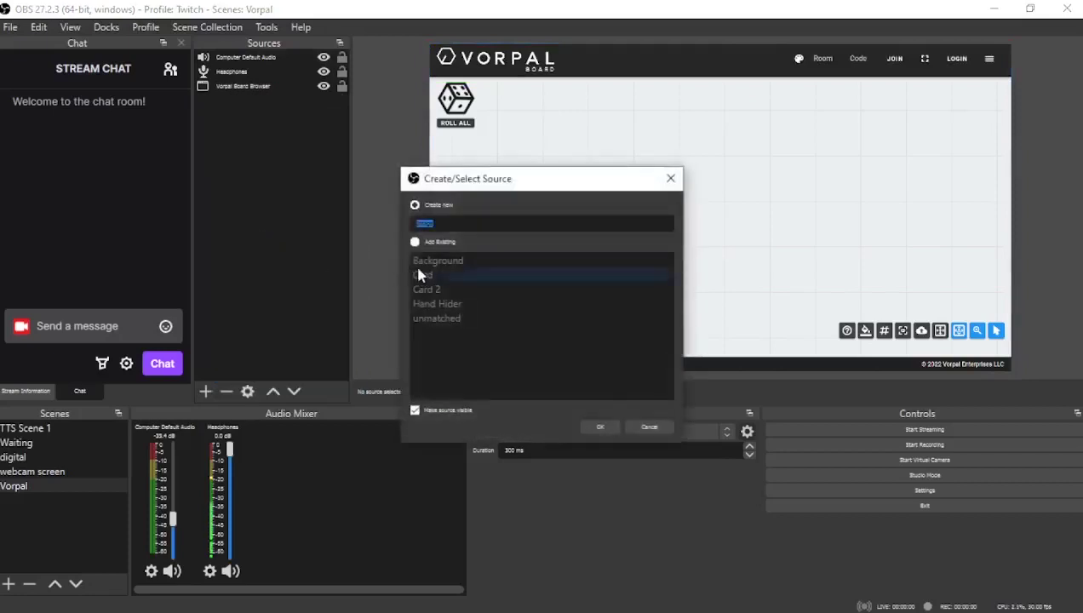
left_click(415, 242)
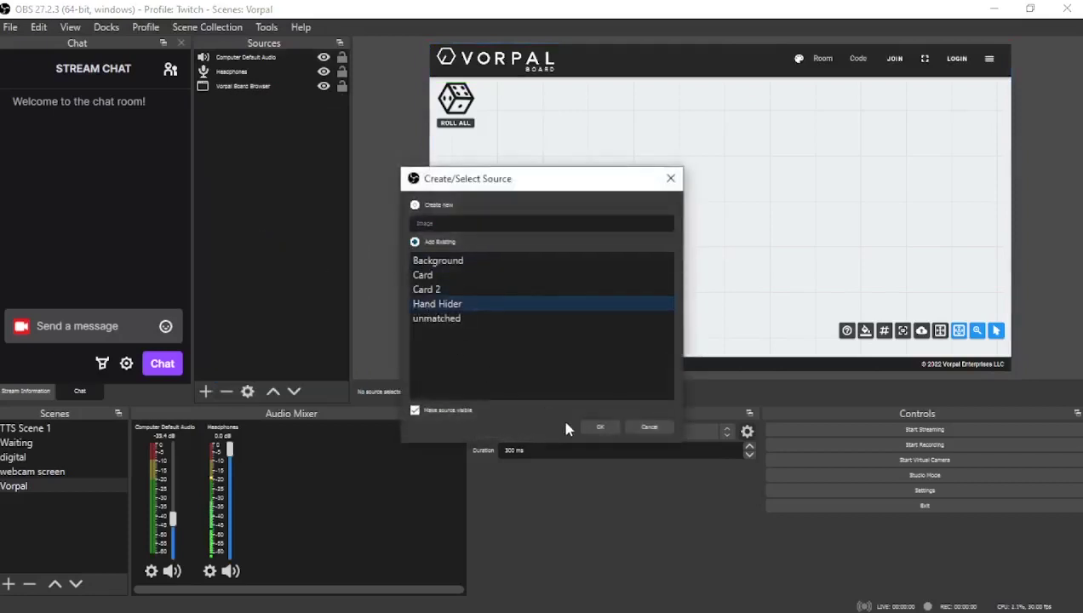
left_click(598, 428)
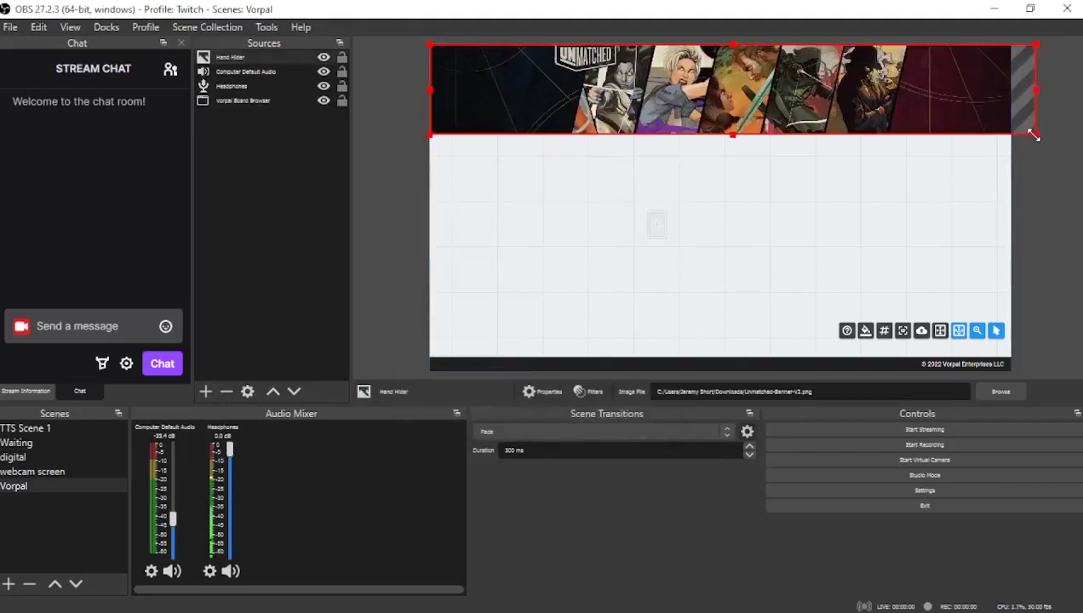
left_click_drag(1033, 134, 998, 138)
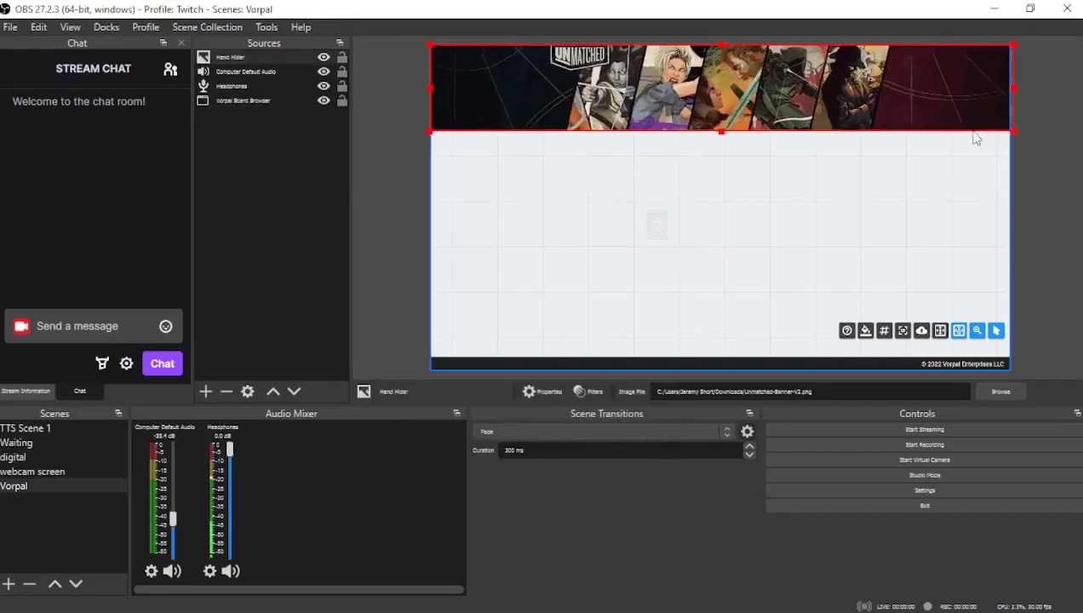
mouse_move(800, 122)
left_mouse_down()
mouse_move(798, 108)
mouse_move(792, 114)
left_mouse_up()
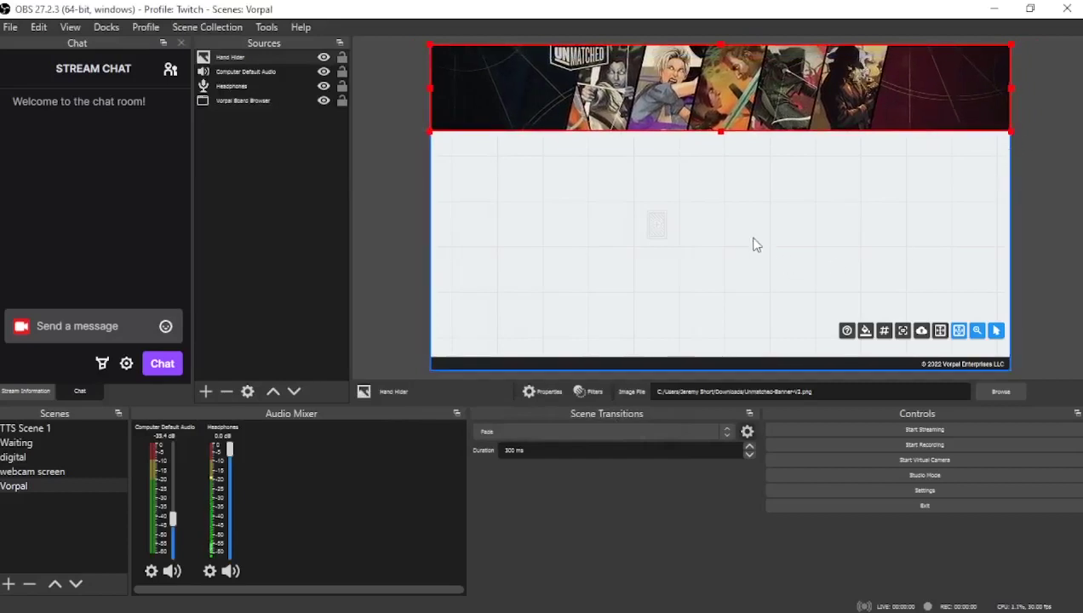
Shrink the banner to a strip, shift it right, and place the board capture just beneath
left_click(728, 246)
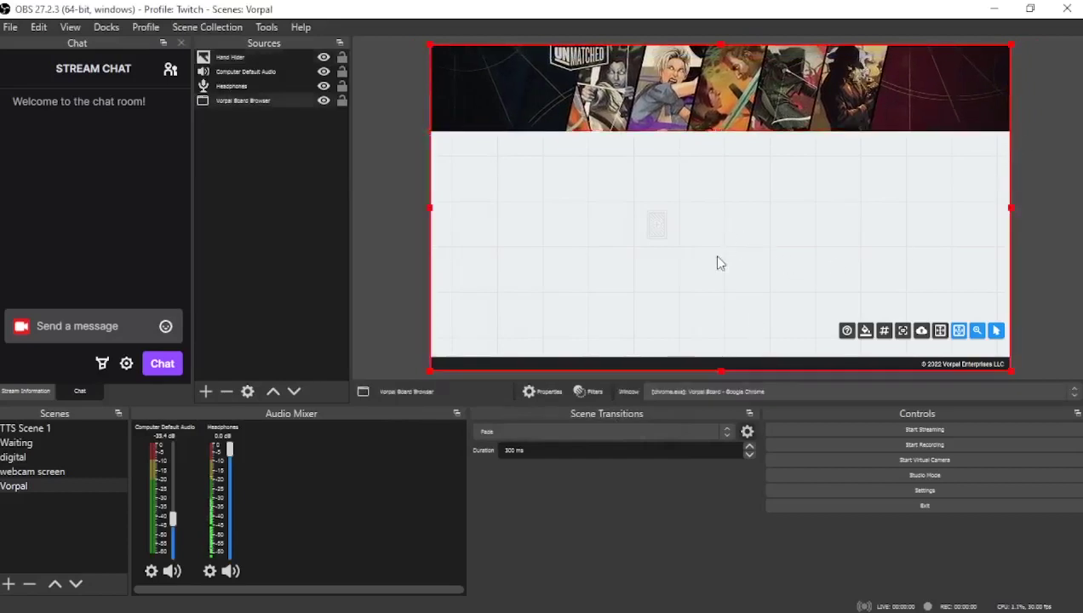
left_click_drag(717, 262, 720, 302)
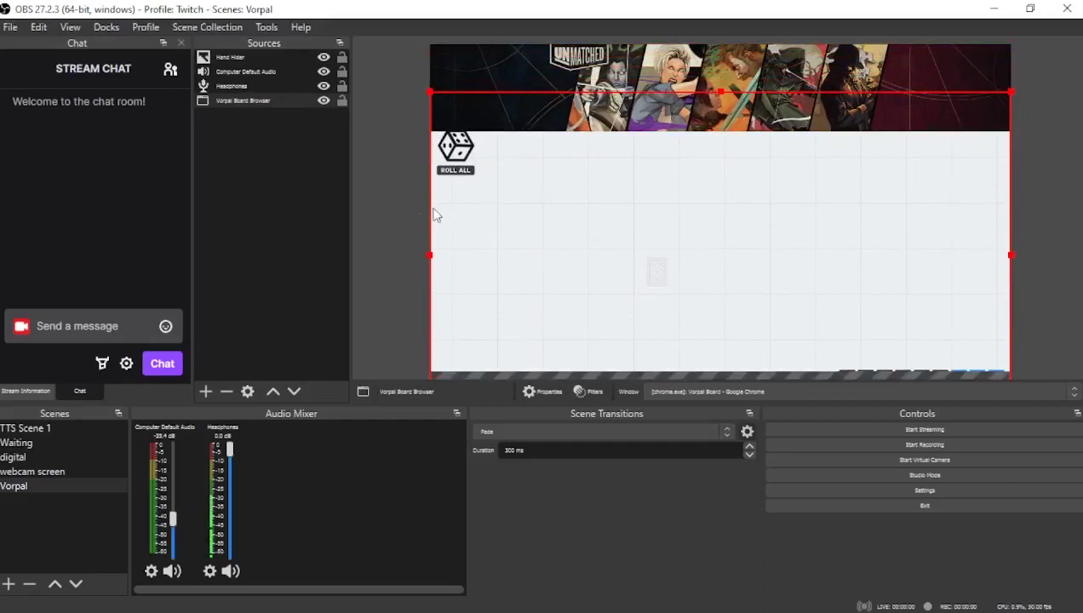
left_click(482, 128)
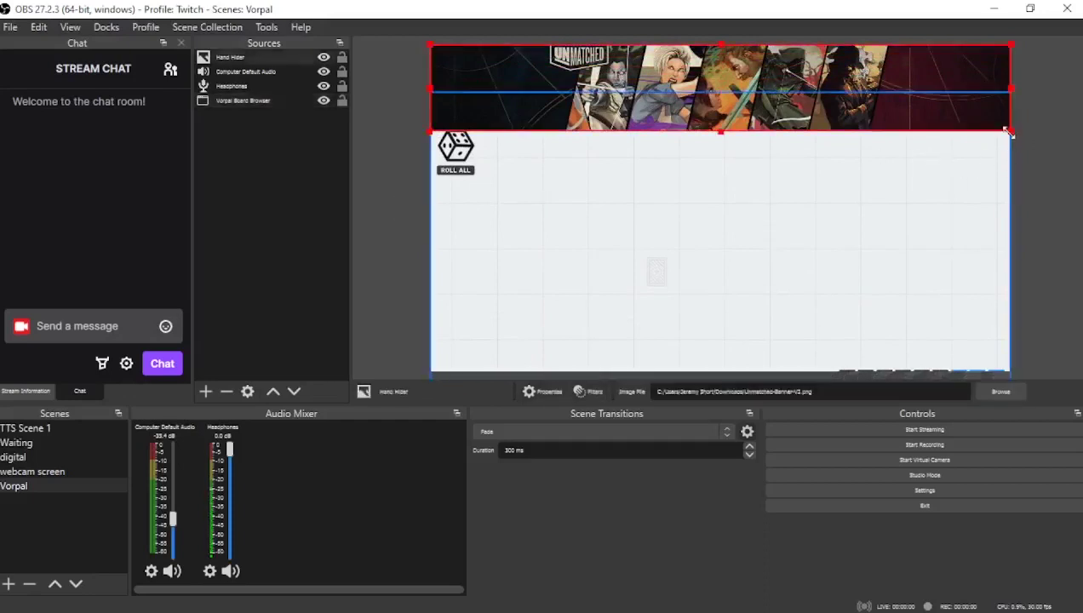
left_click_drag(992, 128, 911, 93)
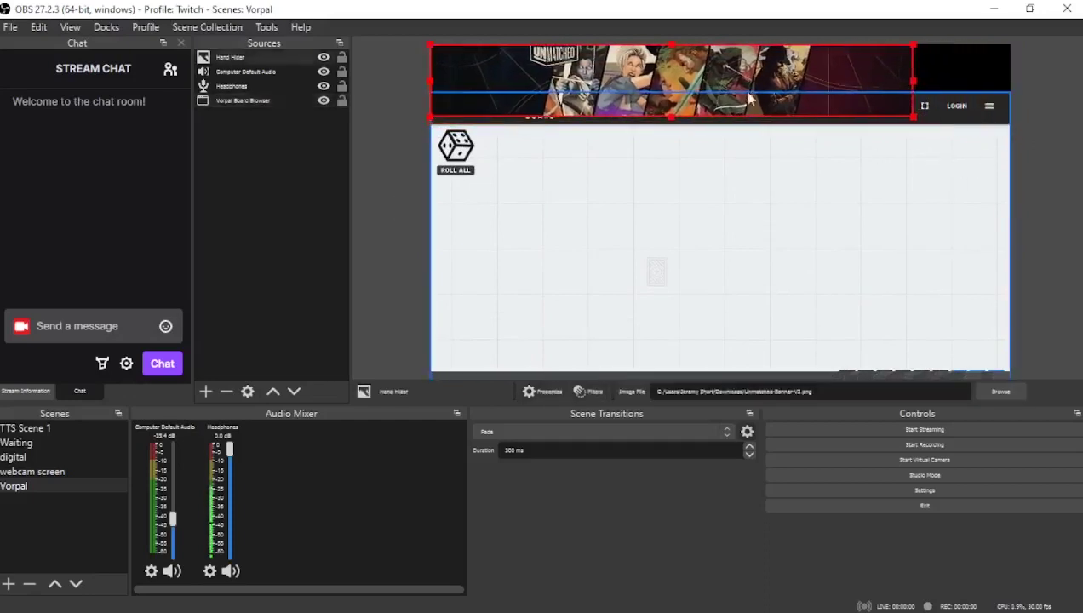
left_click_drag(749, 98, 786, 98)
left_click_drag(715, 172, 712, 165)
Add the existing Card image and shrink it into the top-left corner
left_click(360, 224)
left_click(205, 391)
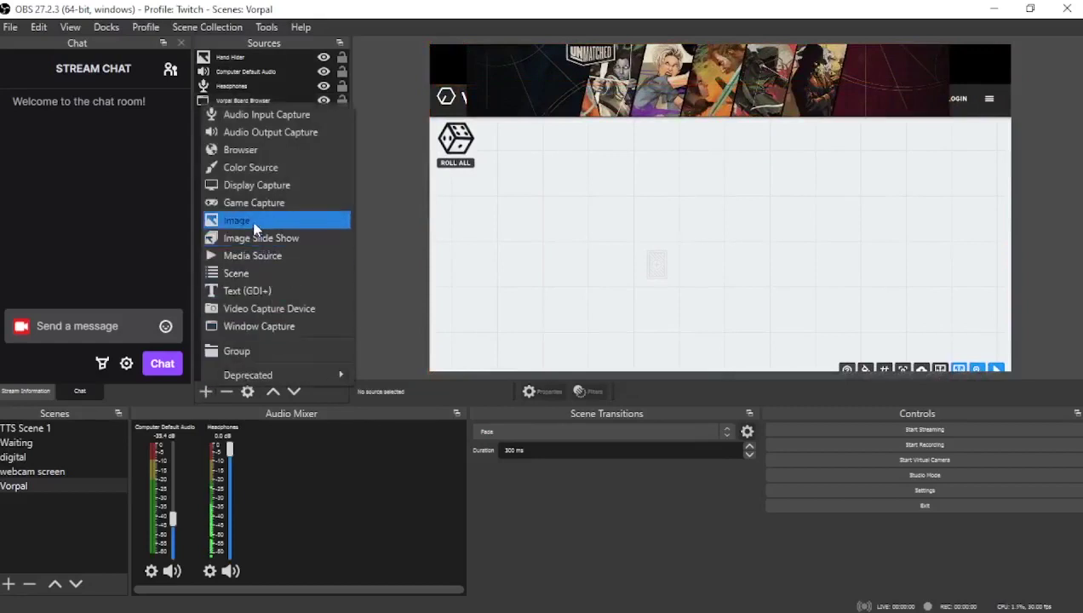
left_click(247, 220)
left_click(414, 244)
left_click(423, 275)
left_click(601, 428)
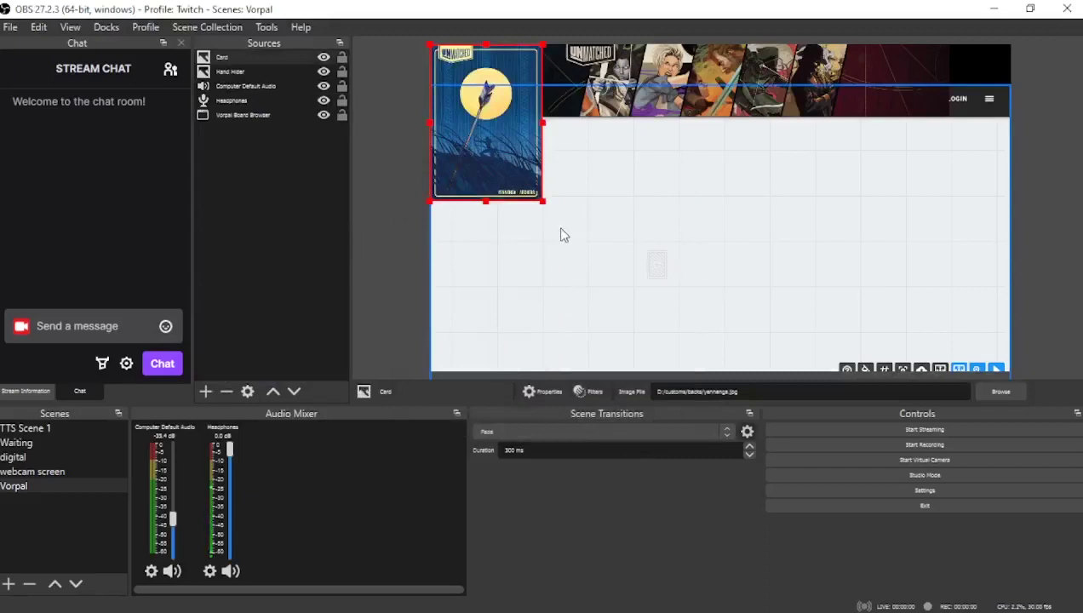
left_click_drag(542, 201, 482, 118)
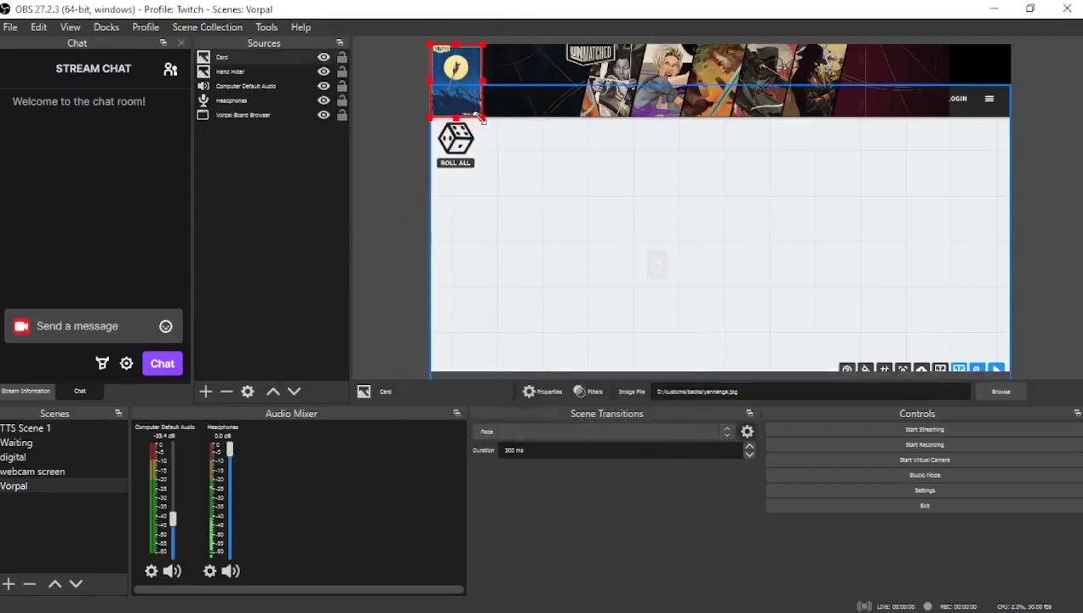
Add Card 2 as a small card beside the first, then lock the Vorpal Board browser source
left_click(205, 391)
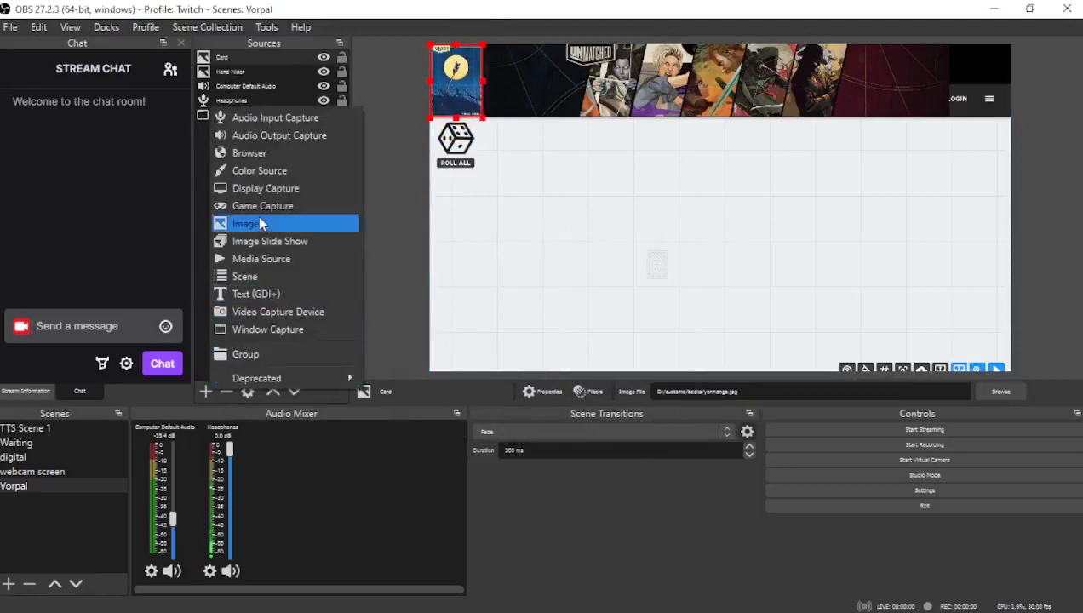
left_click(252, 223)
left_click(416, 243)
left_click(432, 291)
left_click(597, 427)
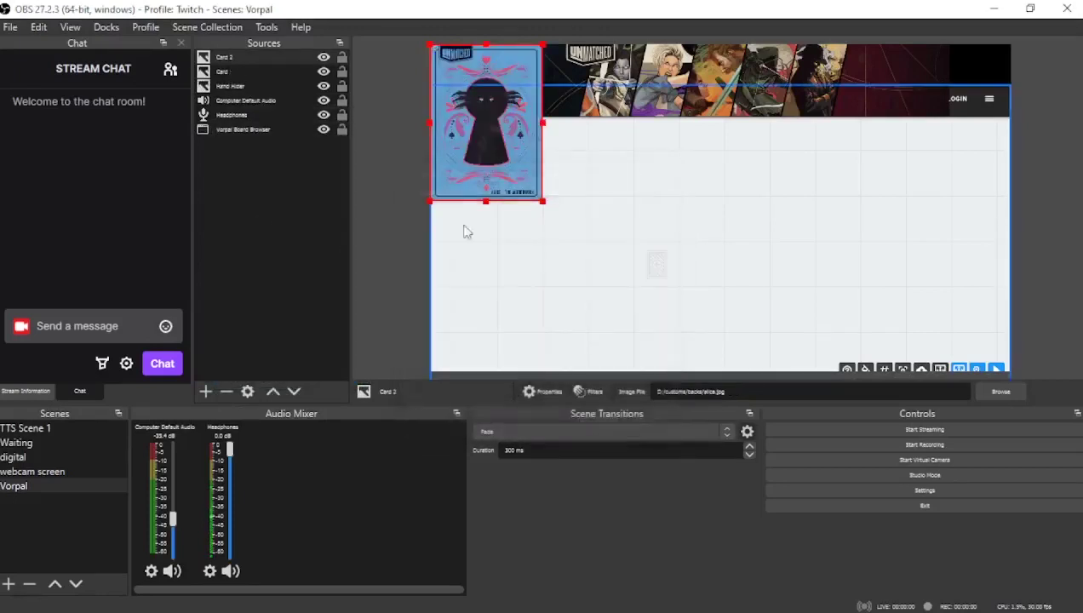
left_click_drag(504, 158, 557, 157)
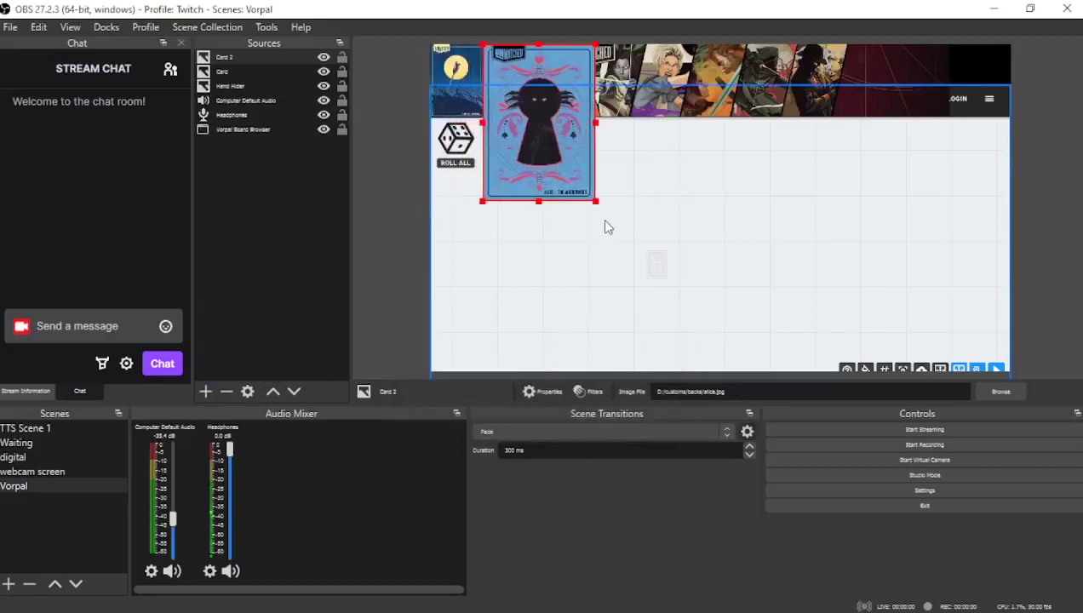
left_click_drag(596, 201, 506, 96)
left_click(530, 174)
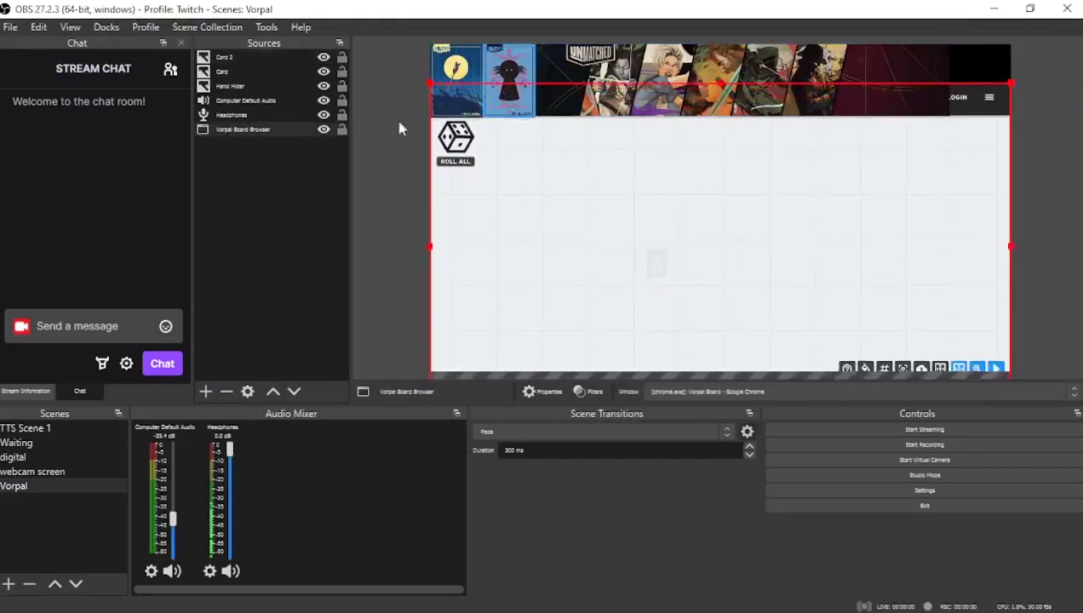
left_click(342, 129)
Move Card 2 to the top-right corner, fit the Unmatched banner between the cards, and lock it
left_click(387, 141)
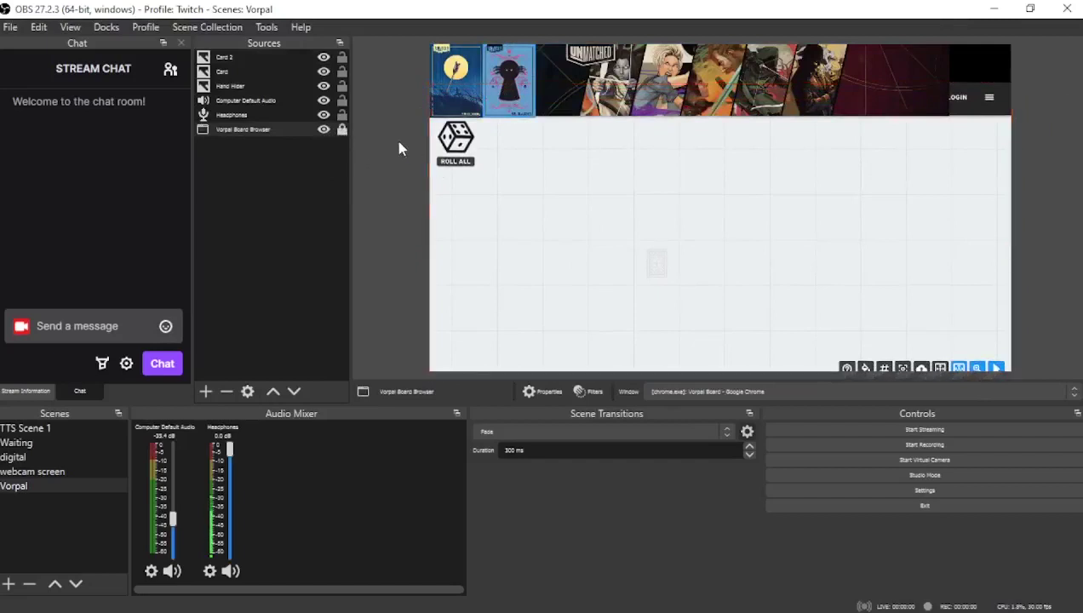
left_click_drag(505, 86, 981, 86)
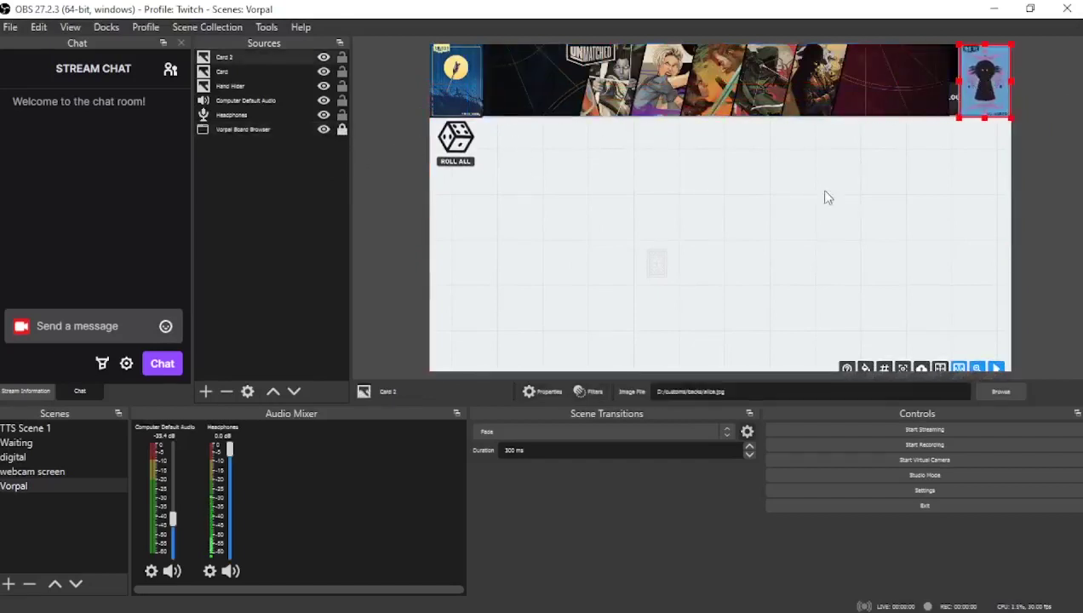
left_click_drag(863, 83, 874, 87)
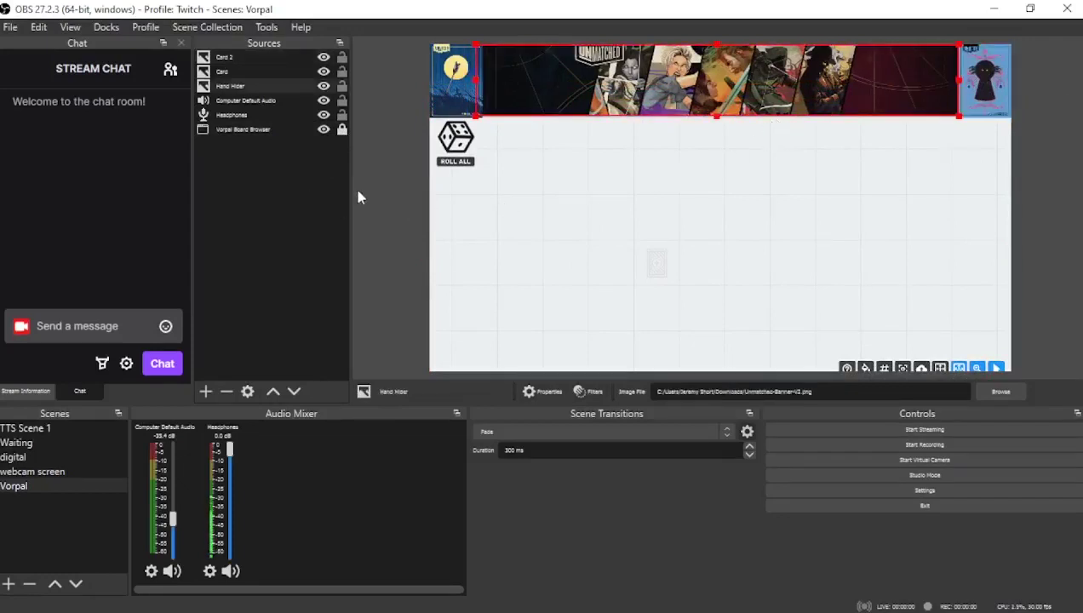
left_click(286, 155)
left_click(890, 85)
left_click(458, 204)
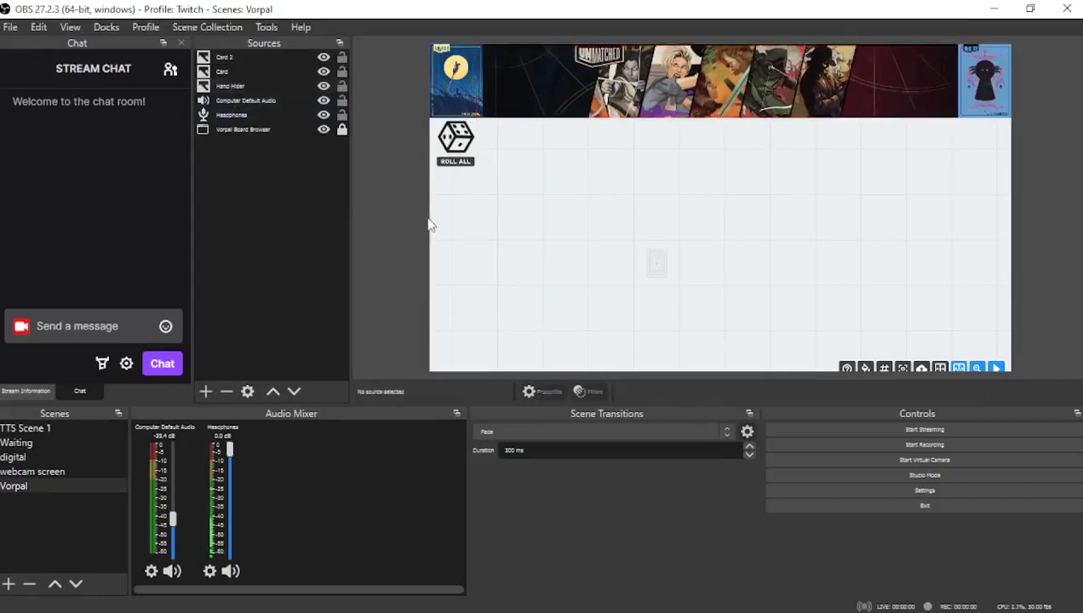
left_click(673, 109)
left_click_drag(653, 111, 691, 141)
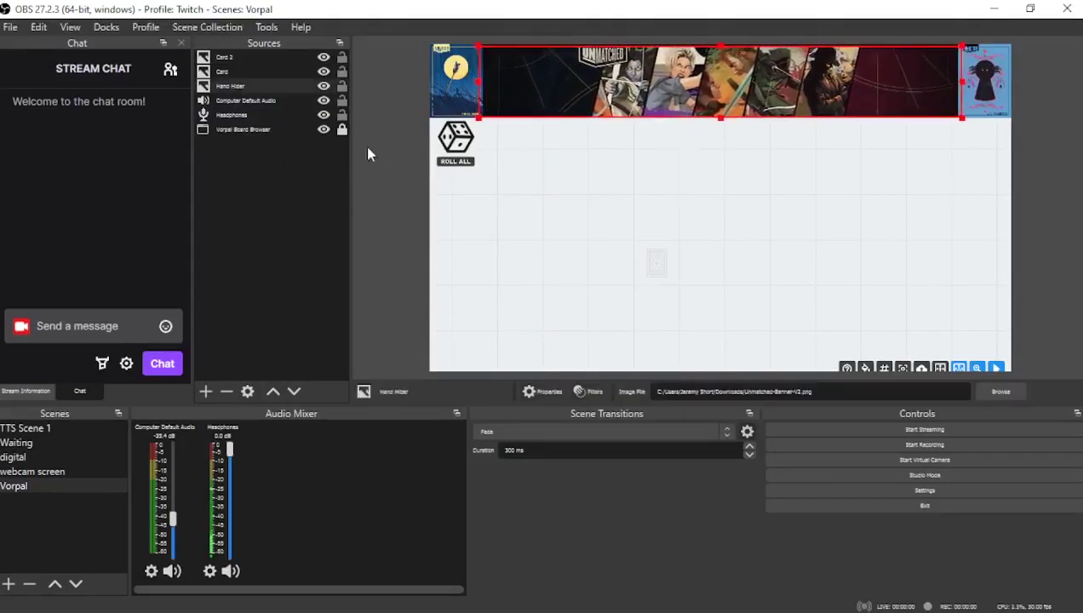
left_click(340, 89)
left_click(398, 136)
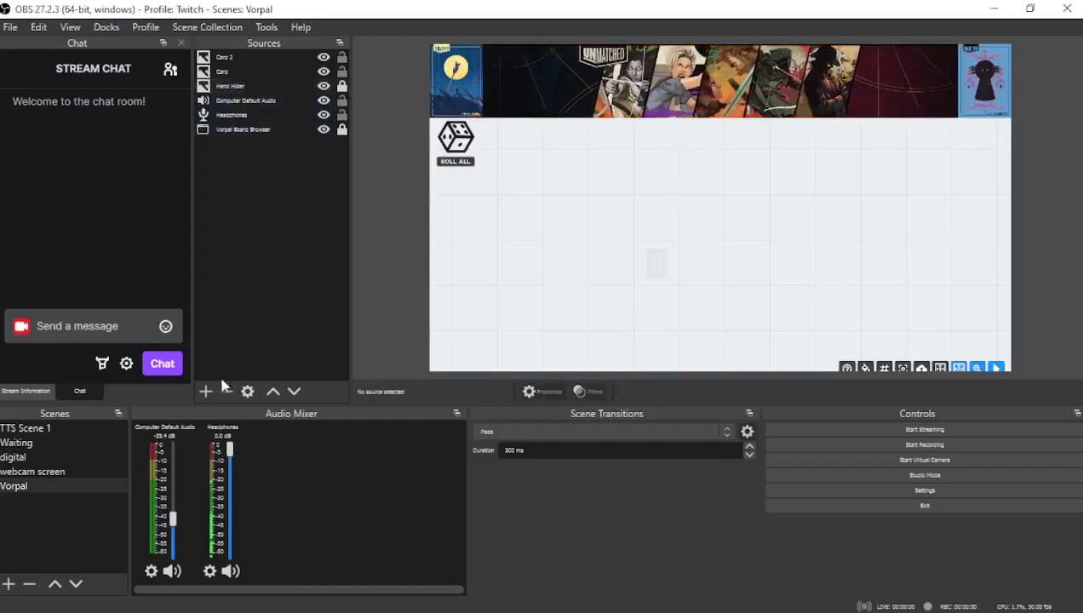
Add the existing Player 1 text label and shrink it onto the banner's left end
left_click(207, 392)
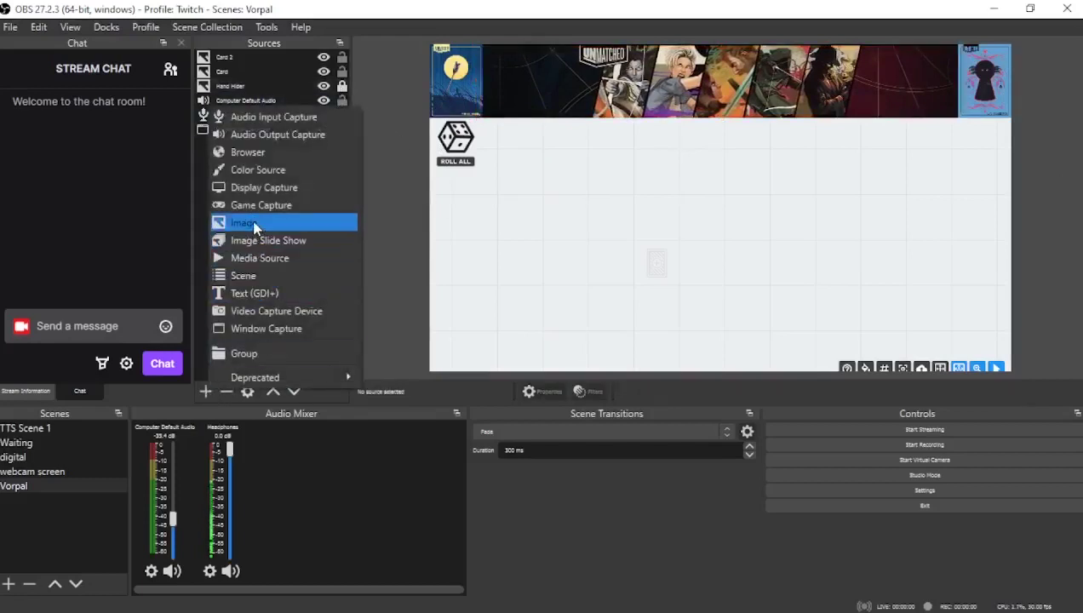
left_click(256, 293)
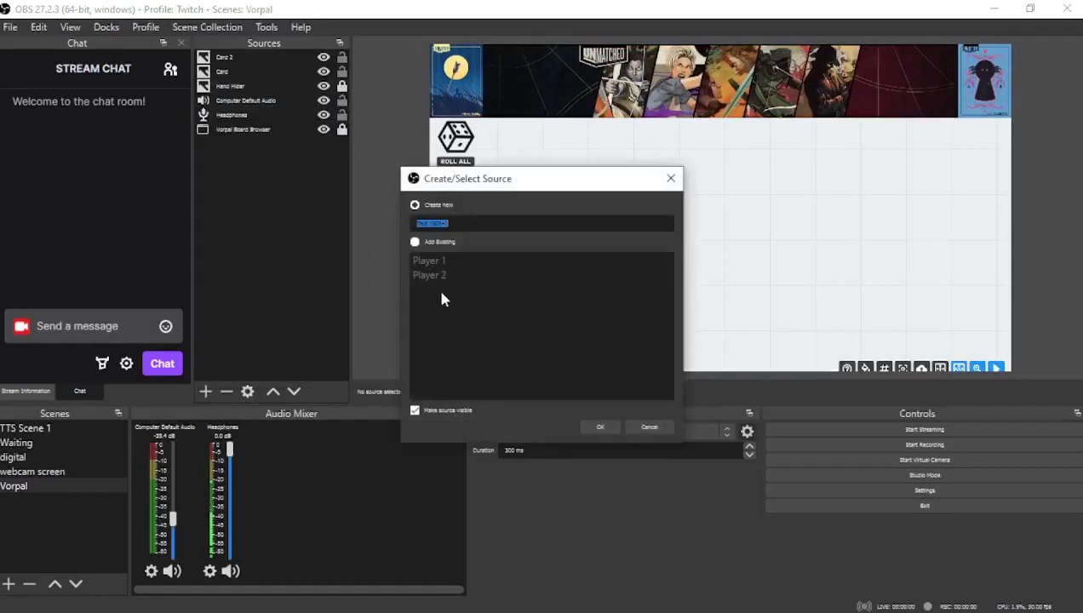
left_click(416, 242)
left_click(424, 261)
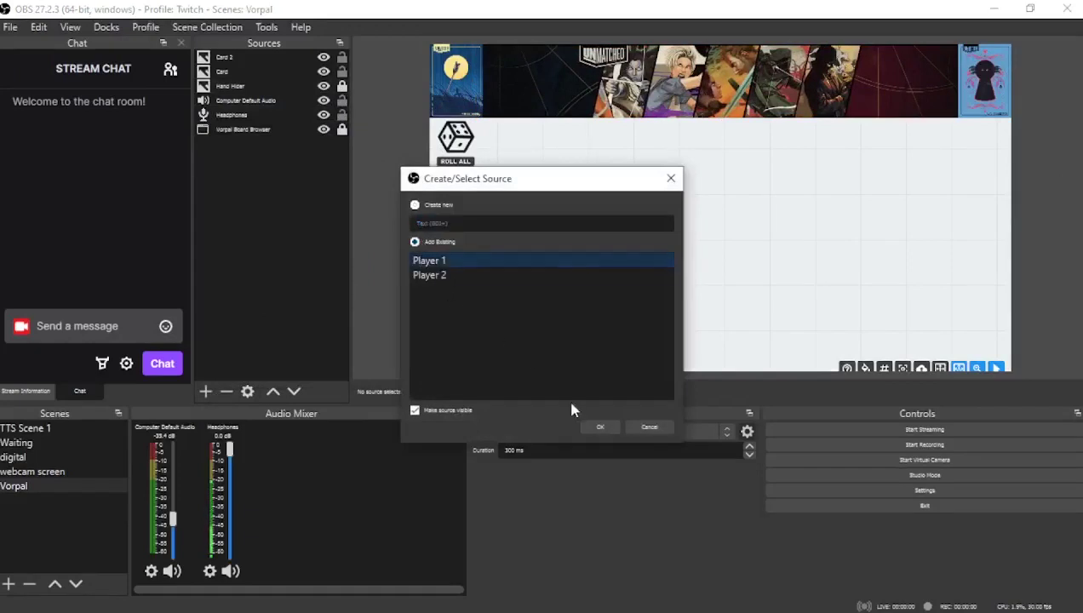
left_click(598, 429)
left_click_drag(766, 122, 524, 99)
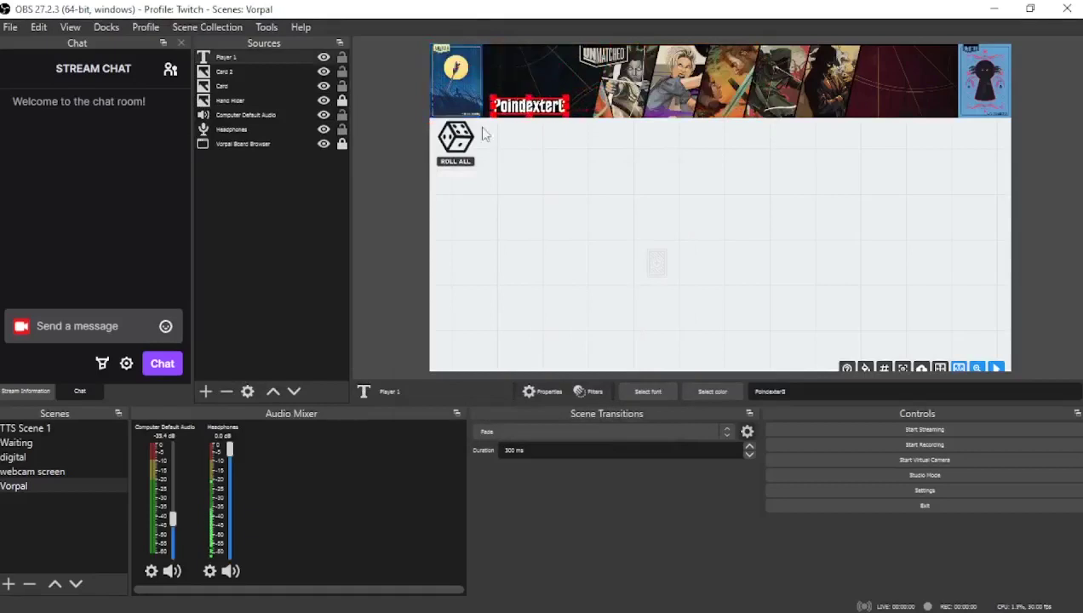
left_click(392, 202)
Add the existing Player 2 text label, sized and placed at the banner's right end
left_click(205, 392)
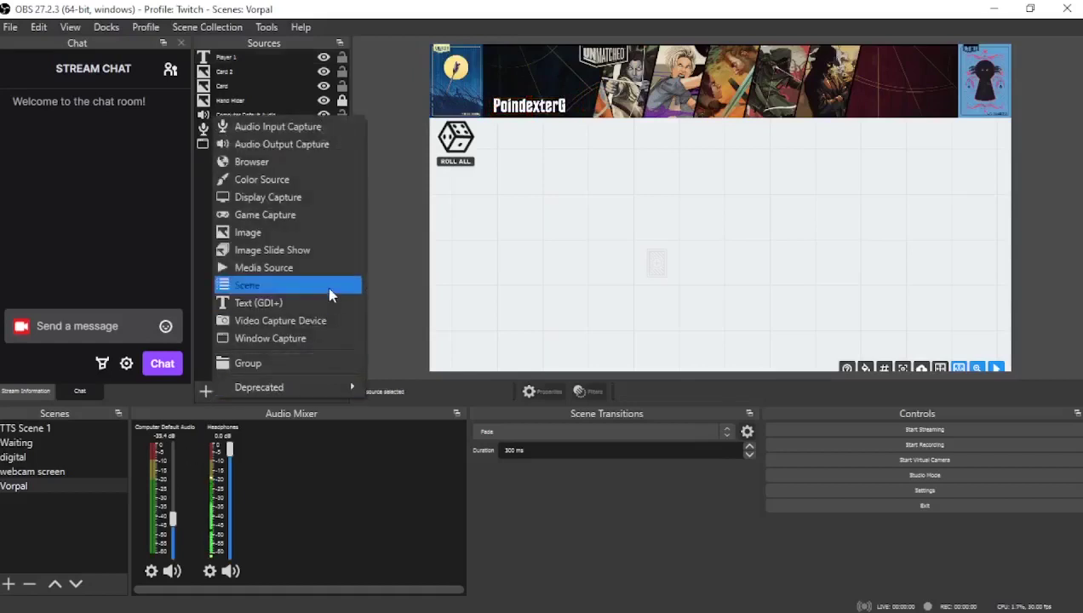
left_click(280, 303)
left_click(416, 243)
left_click(430, 275)
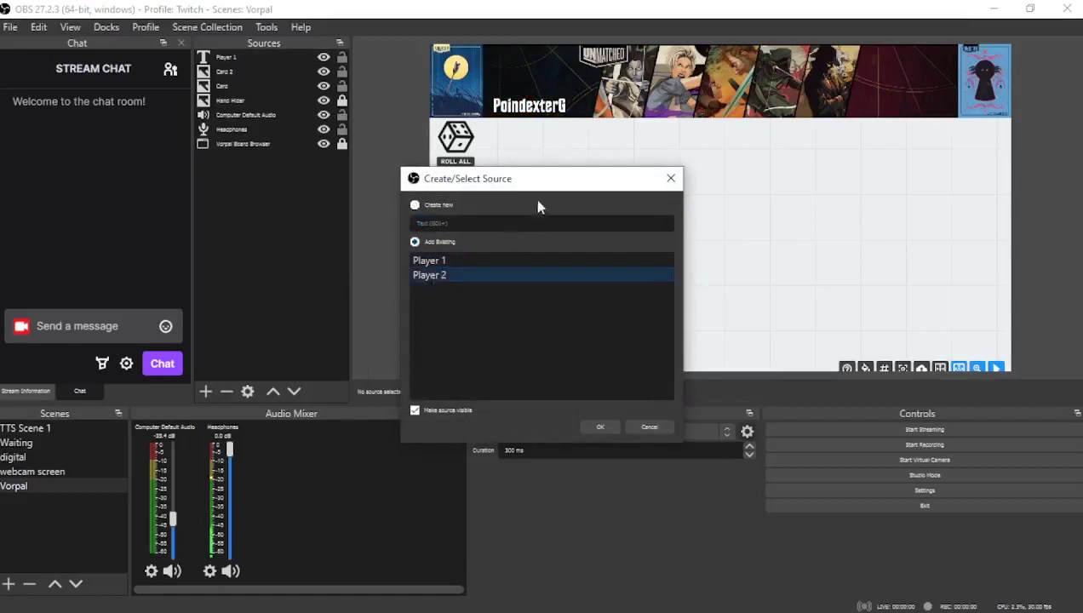
left_click(604, 427)
left_click_drag(634, 93, 737, 88)
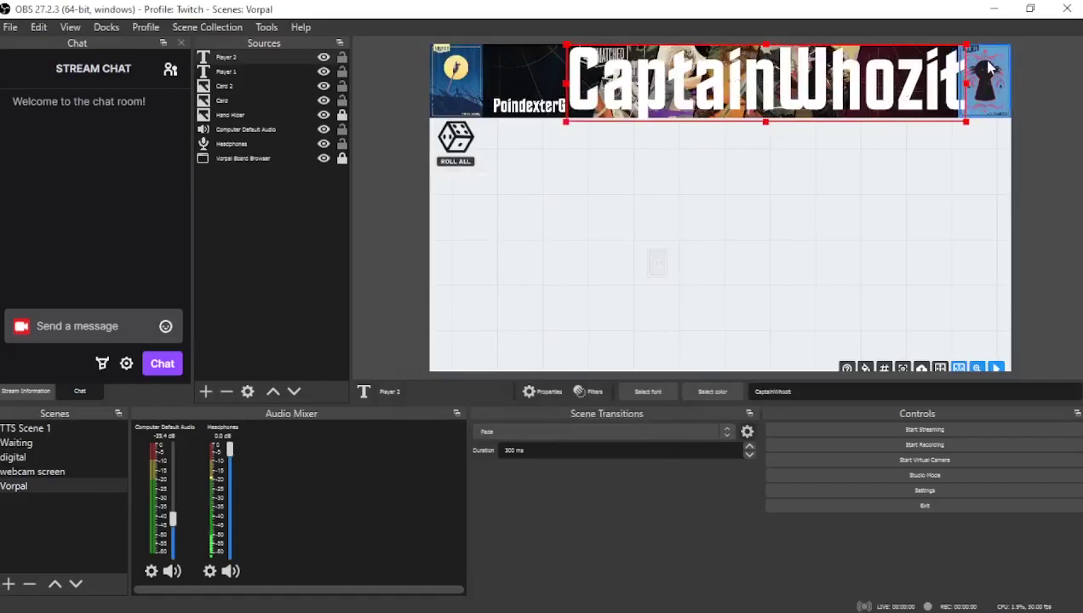
left_click_drag(963, 45, 624, 108)
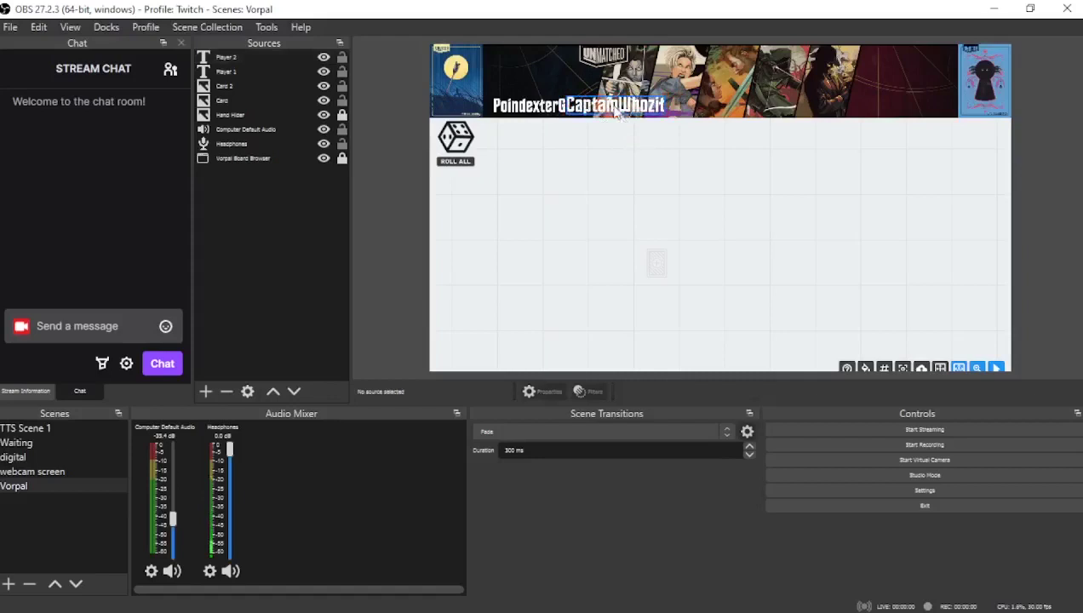
left_click_drag(668, 95, 888, 106)
left_click(550, 83)
left_click(618, 180)
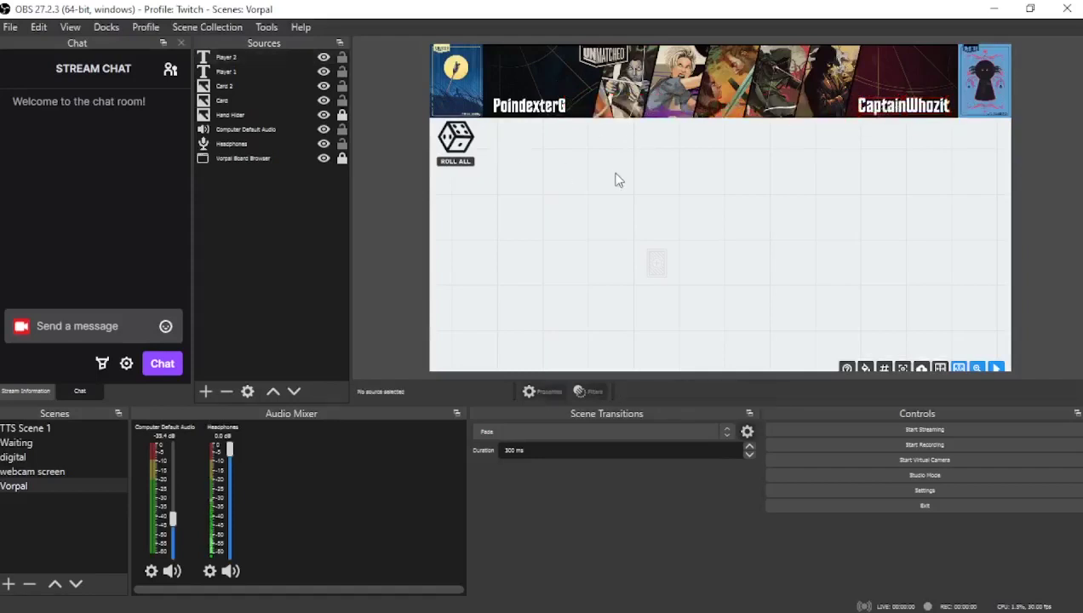